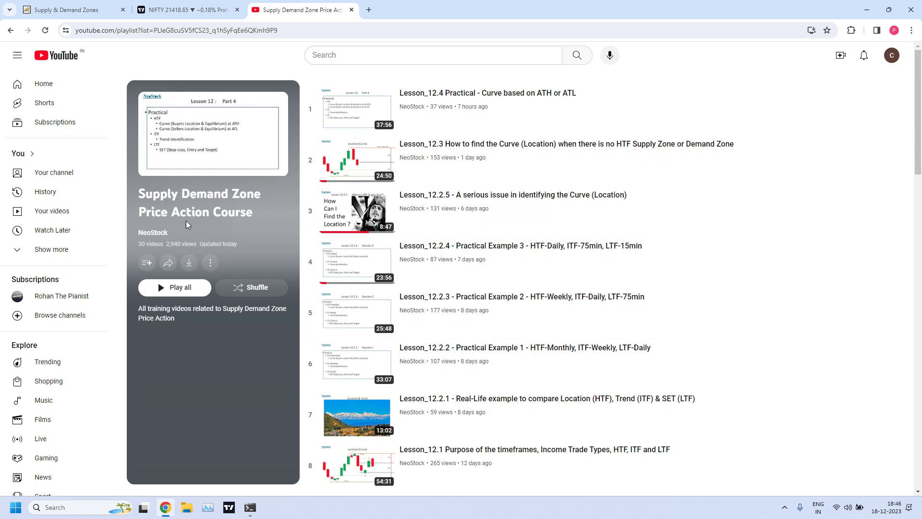
- Look through the Supply Demand Zone Price Action Course playlist down to Lesson_1.1 and close its browser tab
drag(918, 146, 918, 478)
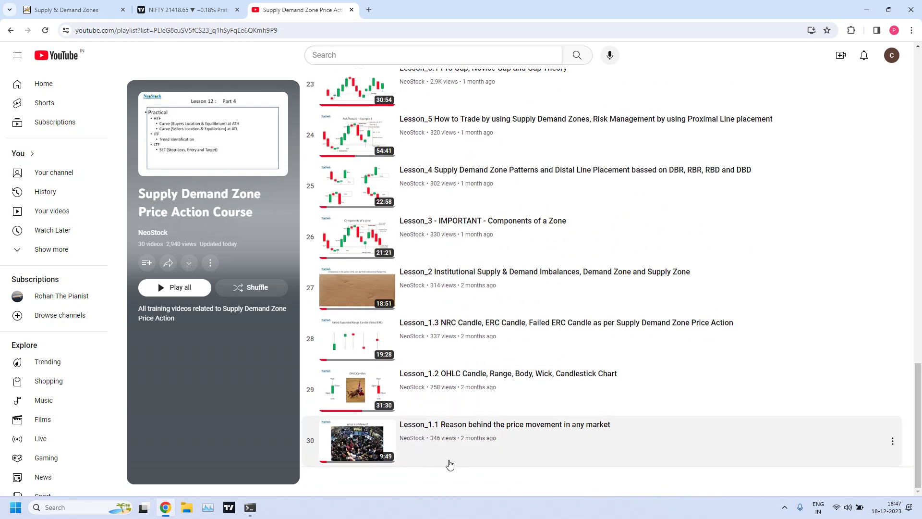
drag(920, 401, 918, 91)
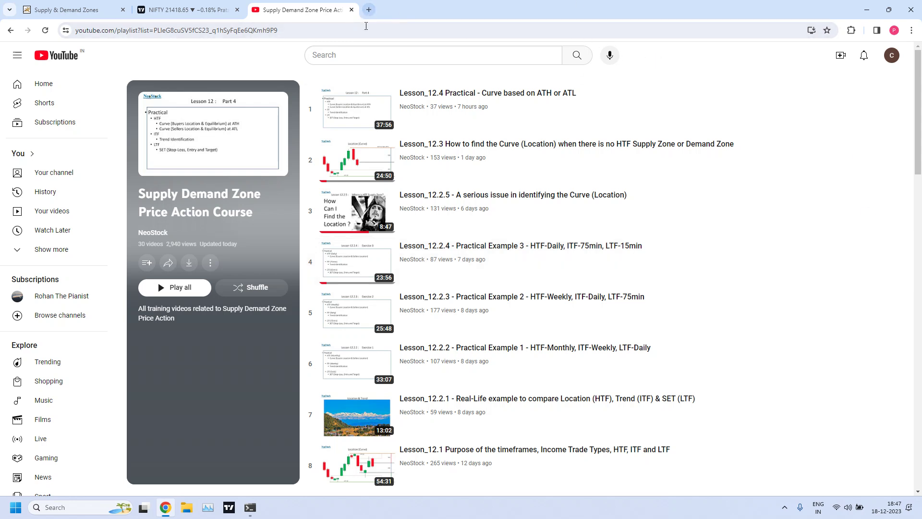
click(352, 11)
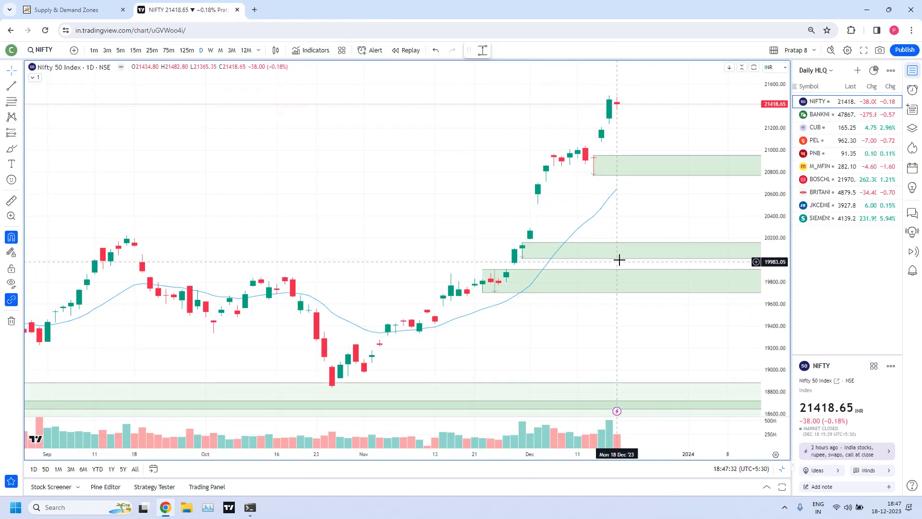
scroll(613, 215, up, 2)
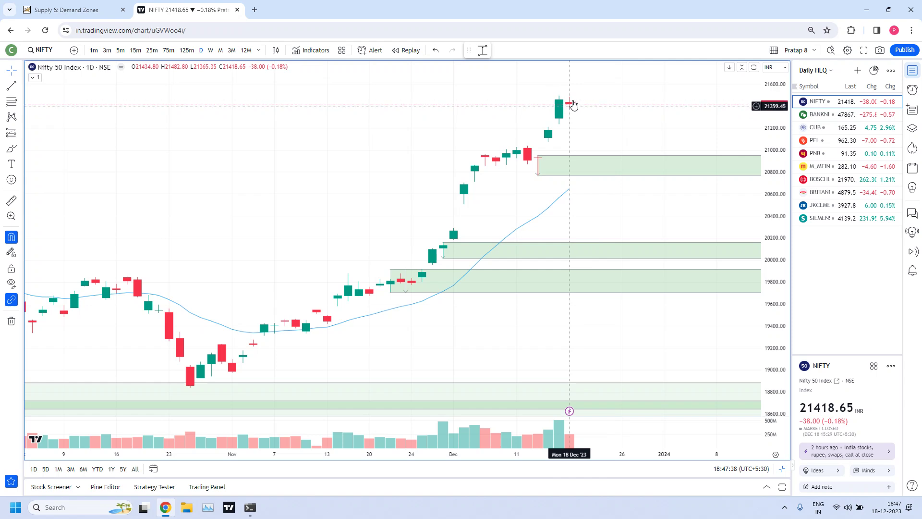
scroll(632, 118, down, 1)
scroll(632, 119, down, 1)
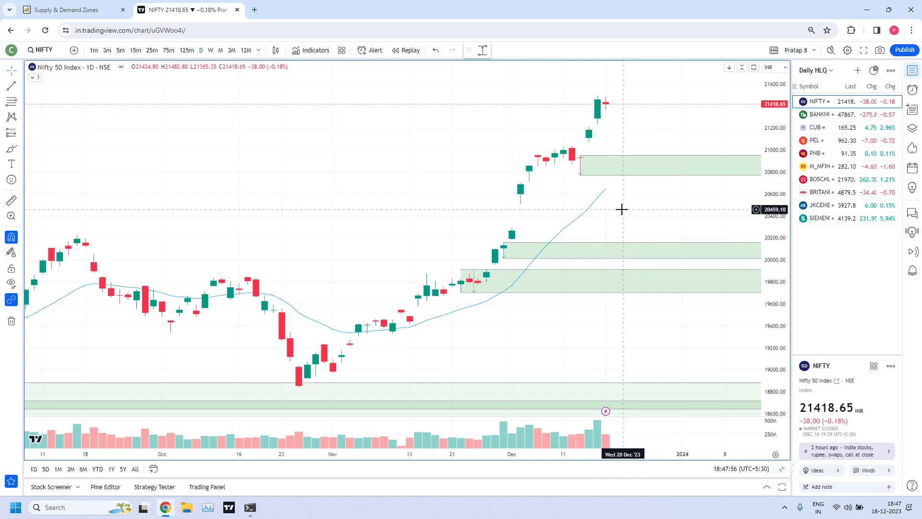
click(619, 155)
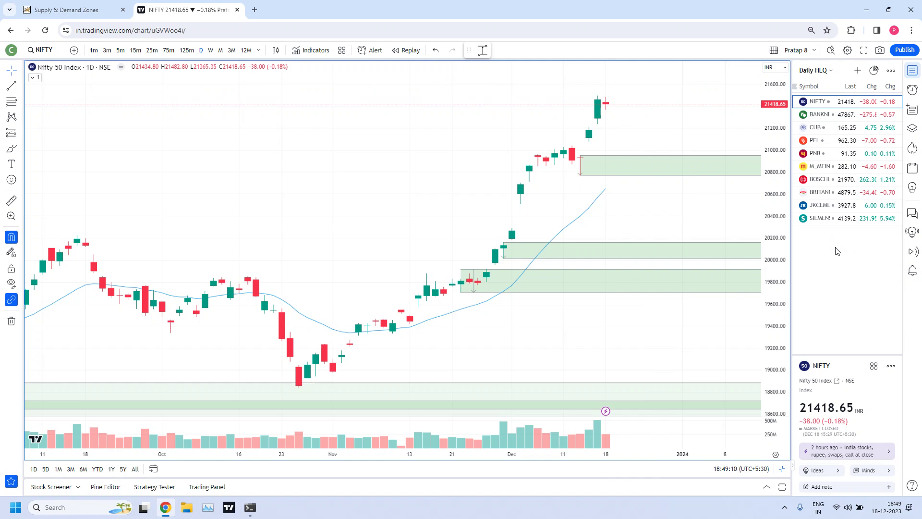
- Open the SIEMENS daily chart from the Daily HLQ watchlist and inspect the recent candles around the supply and demand zones
click(822, 219)
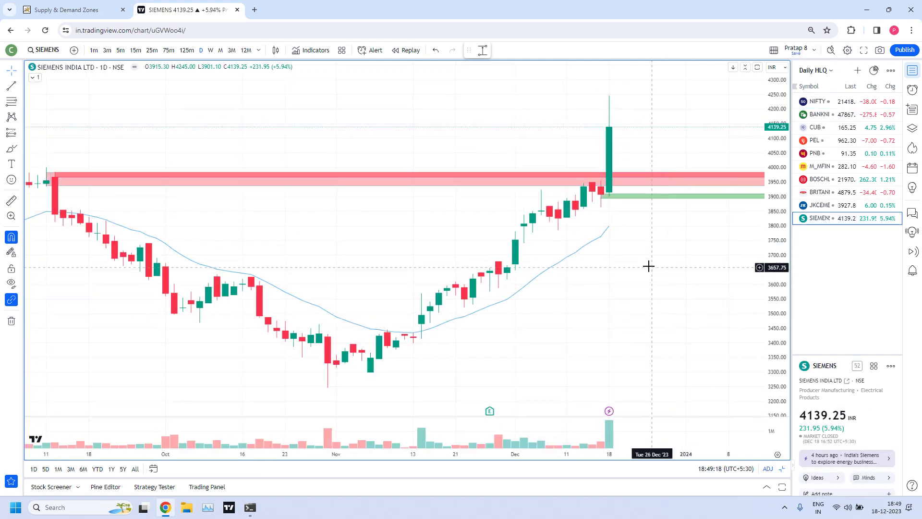
scroll(650, 269, down, 2)
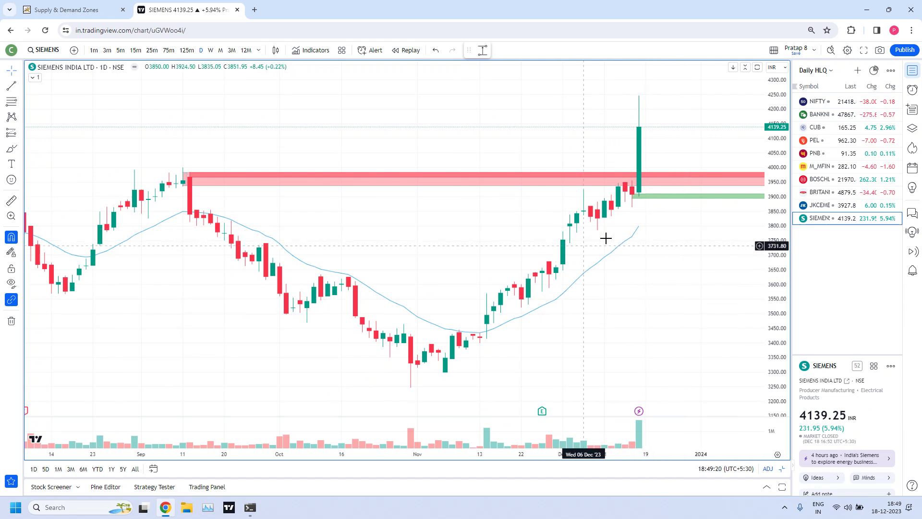
scroll(629, 246, up, 2)
drag(567, 271, 649, 269)
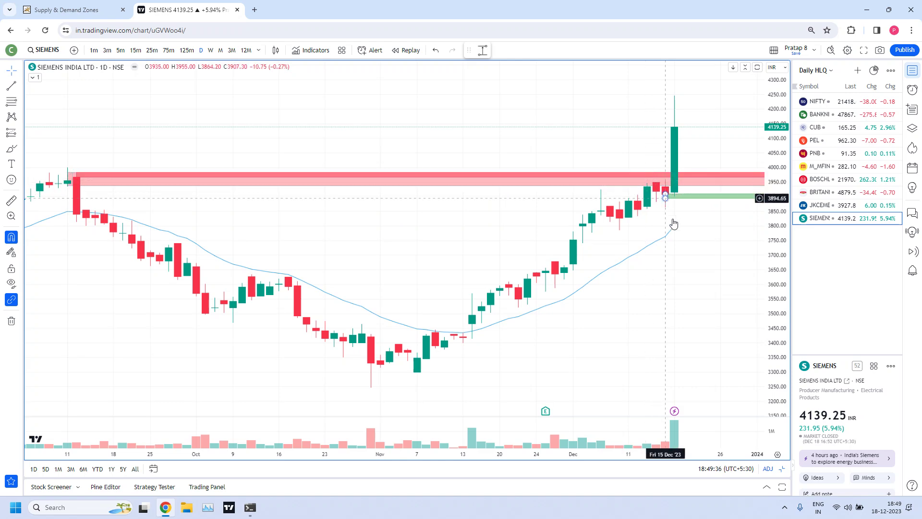
- Show the 75-minute SIEMENS chart alone and view its price history back to late September
click(782, 470)
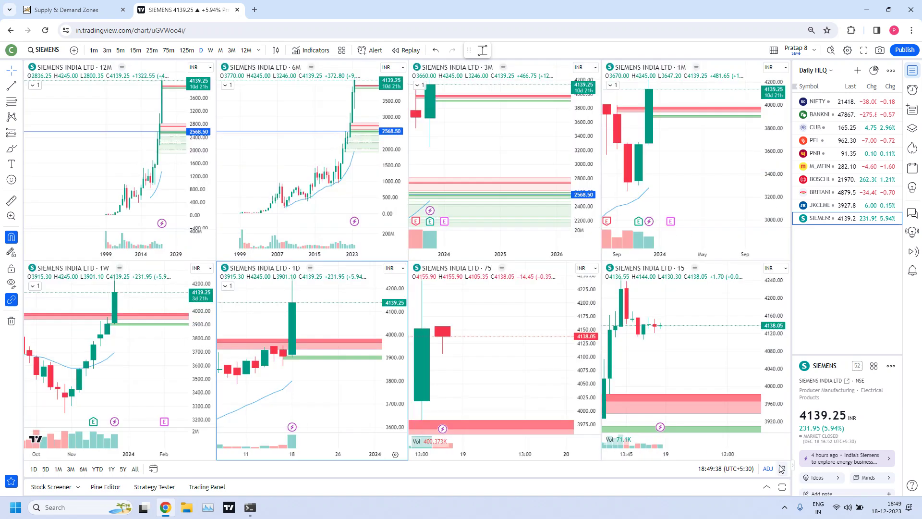
click(505, 416)
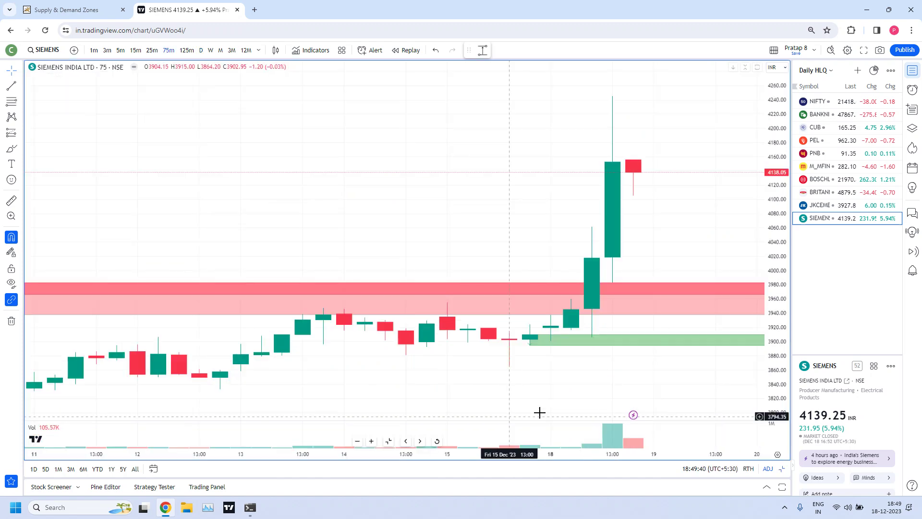
scroll(533, 259, down, 5)
scroll(578, 299, down, 3)
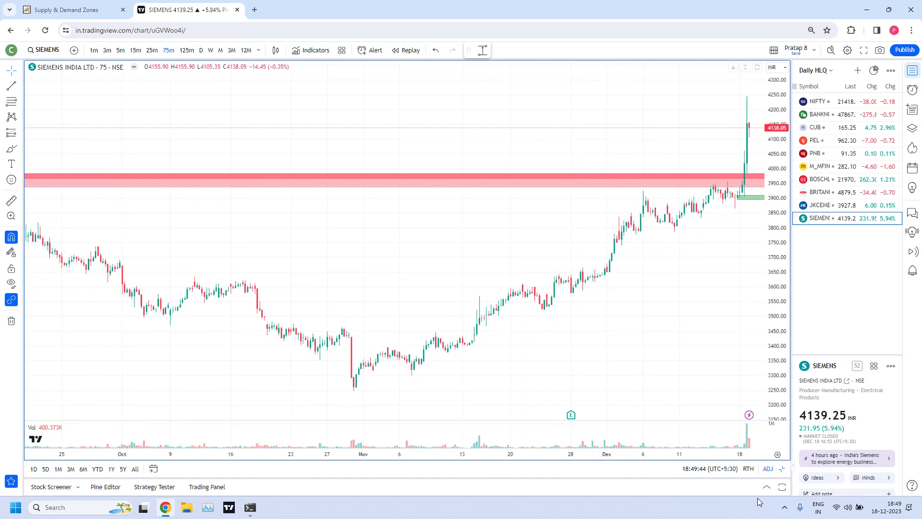
- Show the 15-minute SIEMENS chart alone and locate where the supply zone originates around 11–12 September 2023
click(782, 469)
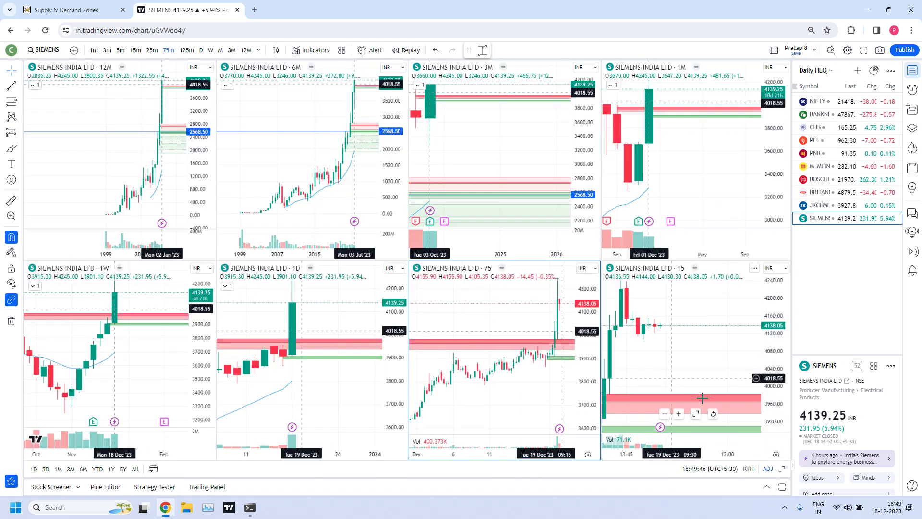
click(696, 414)
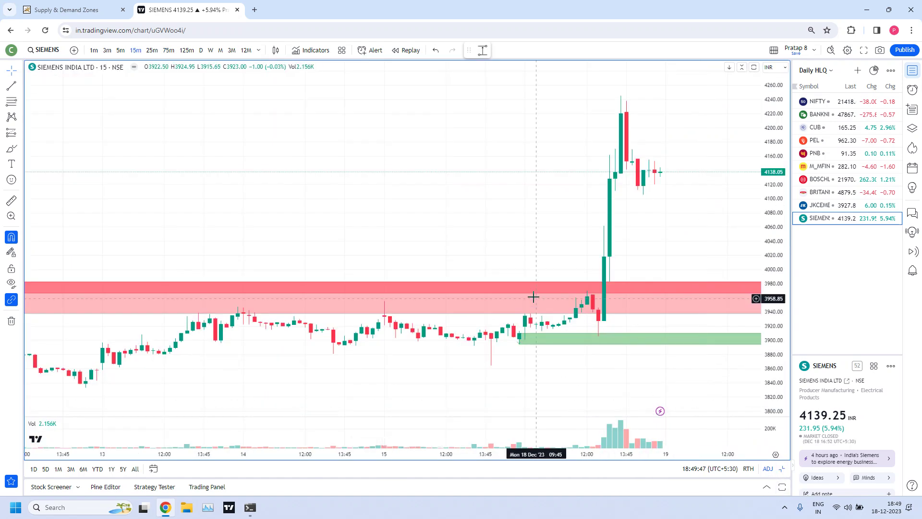
scroll(566, 260, up, 3)
scroll(567, 289, down, 10)
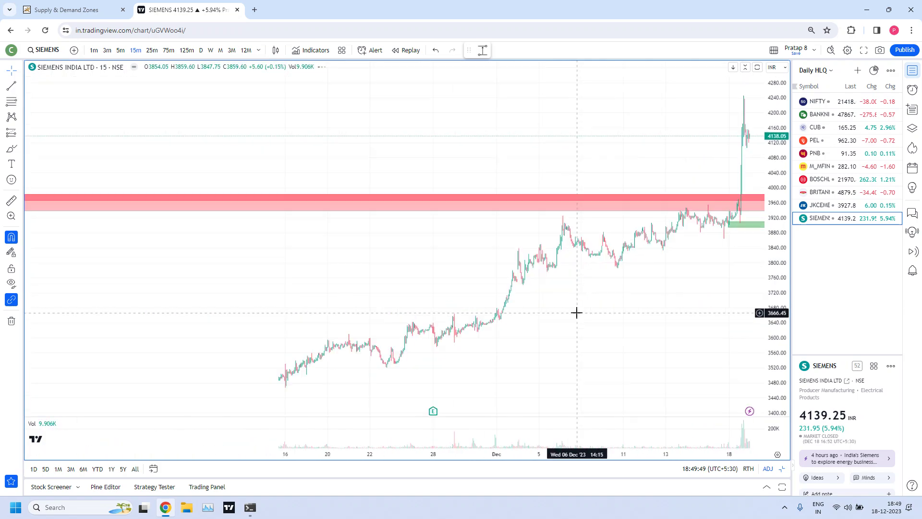
drag(327, 142, 749, 144)
scroll(567, 264, up, 5)
scroll(567, 265, up, 3)
scroll(447, 274, up, 2)
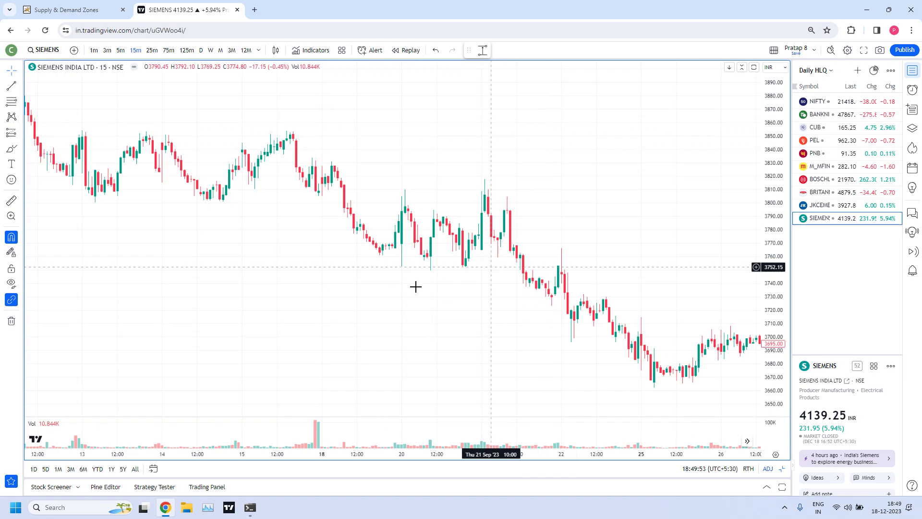
scroll(403, 142, up, 2)
scroll(532, 216, up, 4)
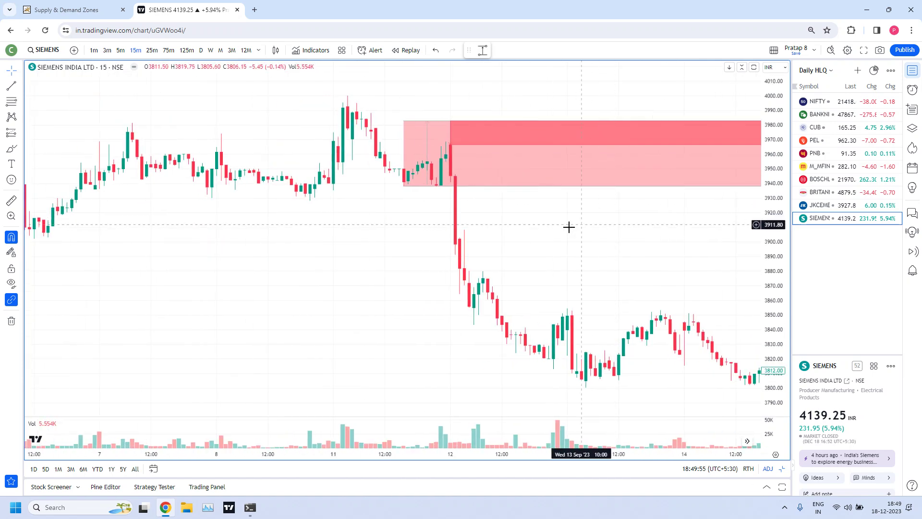
scroll(593, 232, right, 3)
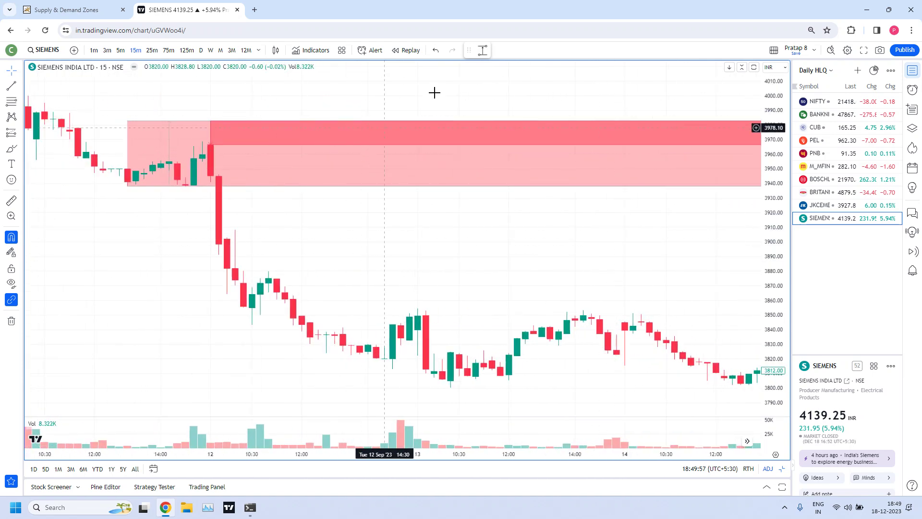
- Draw a horizontal line at 3954.70, on the low of the 11 September 15:15 candle inside the supply zone
click(483, 50)
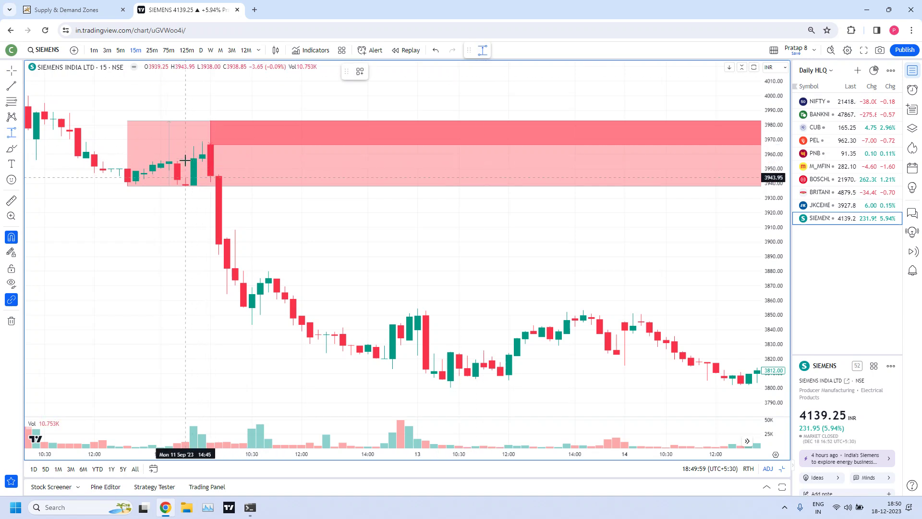
click(202, 162)
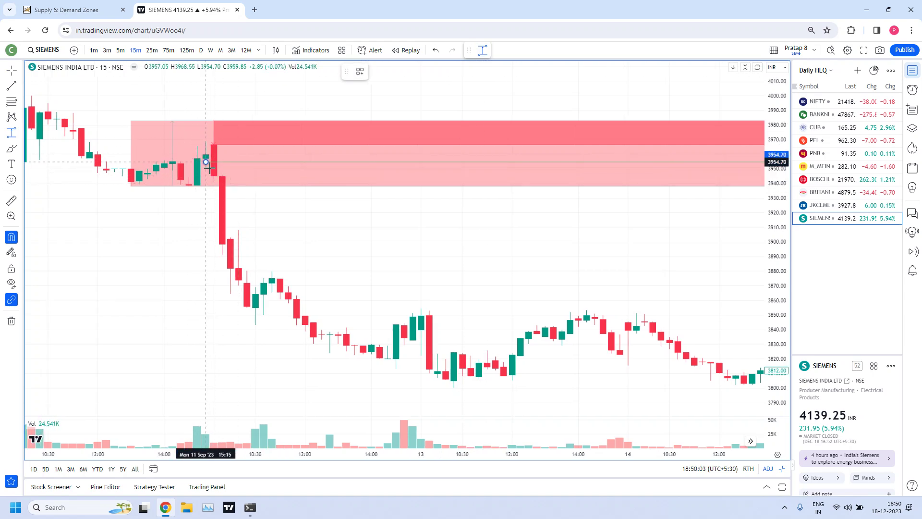
click(21, 88)
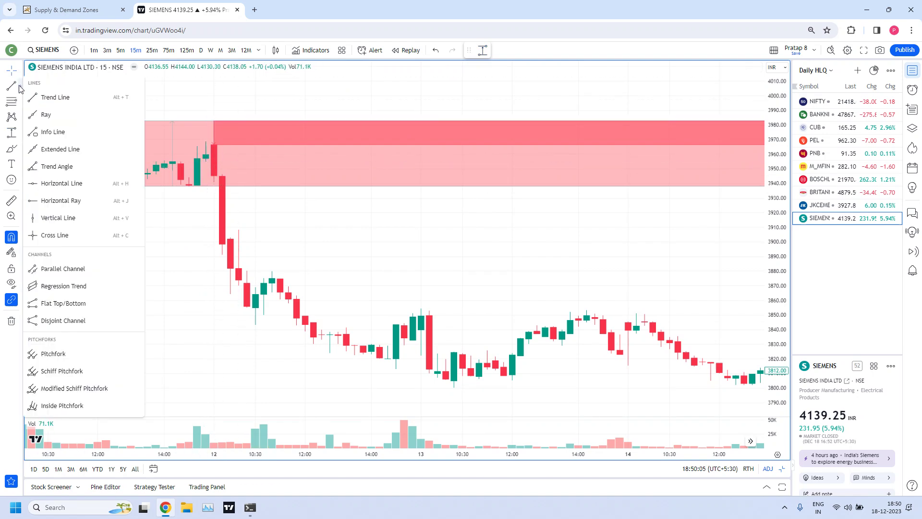
click(67, 181)
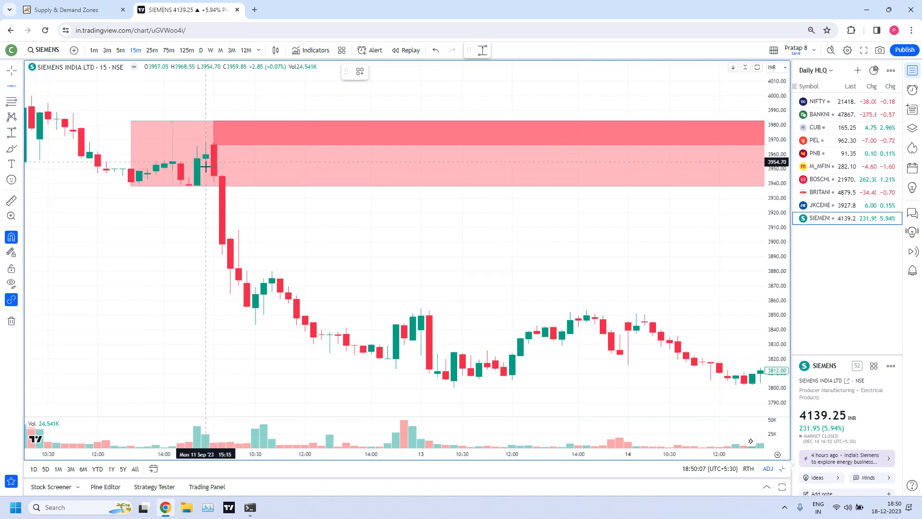
click(205, 168)
- Examine how the mid-December 15-minute candles approach the supply zone and the horizontal line, looking for the base below them
scroll(552, 213, down, 3)
scroll(557, 212, right, 5)
drag(131, 265, 363, 240)
drag(517, 239, 598, 251)
scroll(599, 250, up, 10)
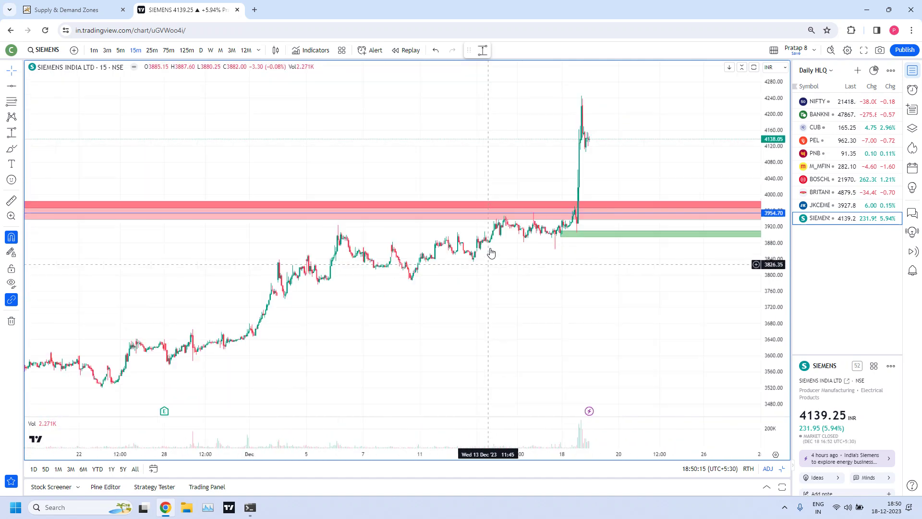
drag(262, 265, 573, 221)
key(alt+r)
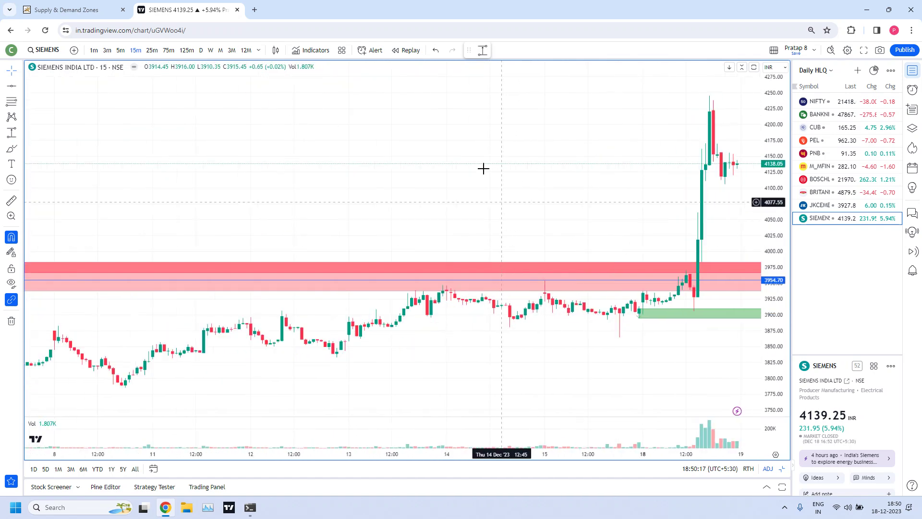
drag(486, 168, 455, 301)
scroll(445, 311, up, 2)
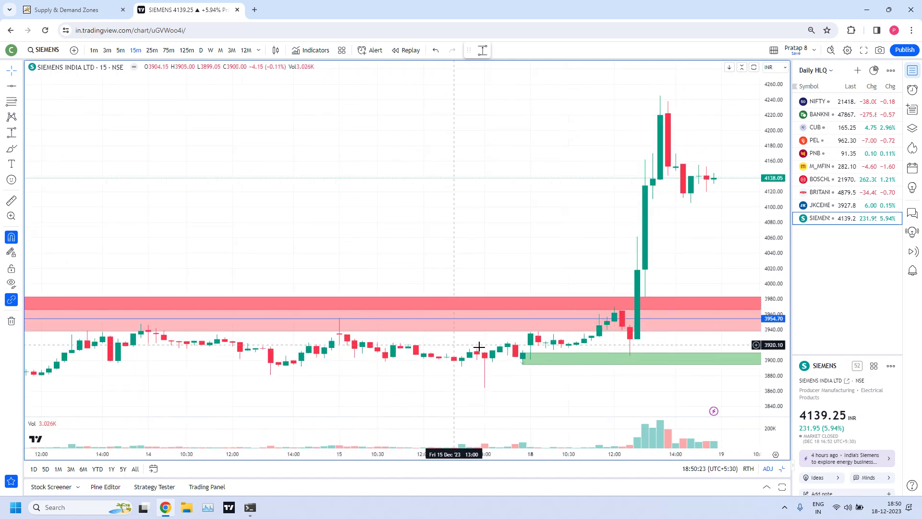
scroll(526, 340, down, 2)
scroll(525, 340, down, 1)
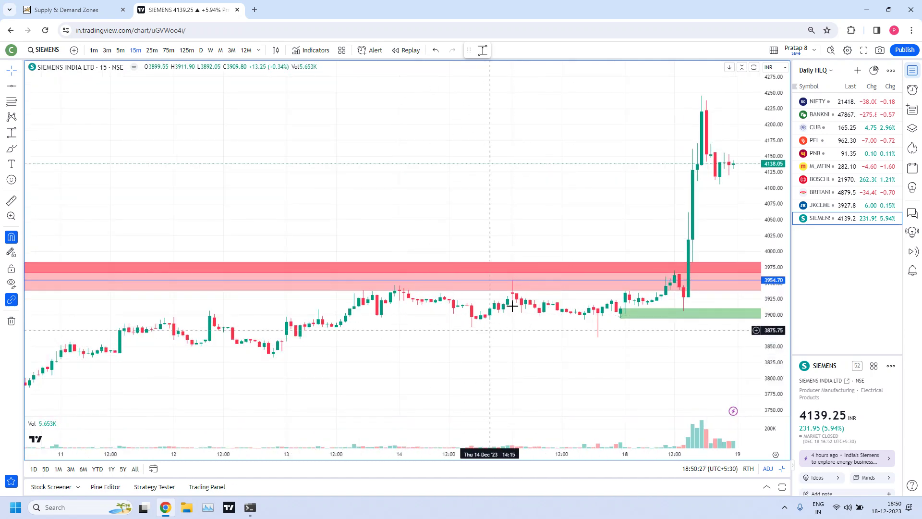
scroll(485, 249, up, 1)
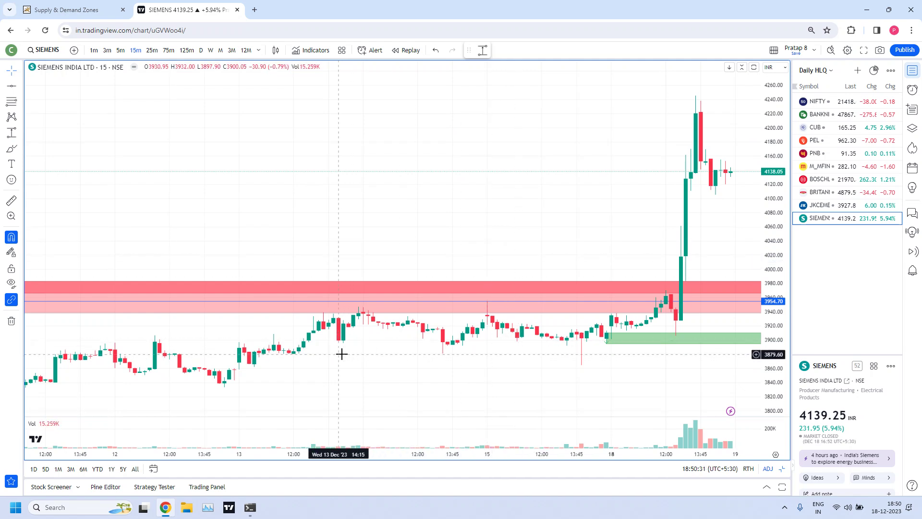
drag(370, 350, 553, 342)
scroll(553, 342, right, 2)
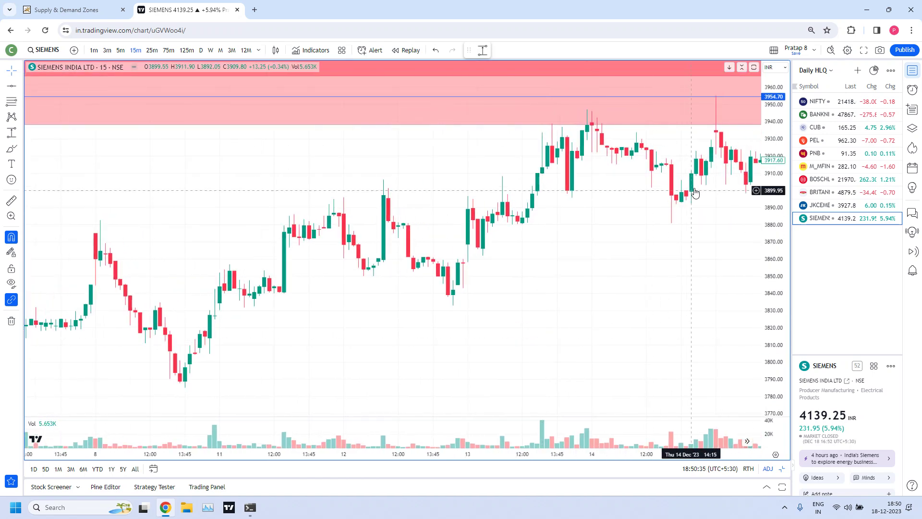
- Mark a demand zone with the Price Range tool from 3900.00 down to the low of the 14 December 14:00 base
click(20, 133)
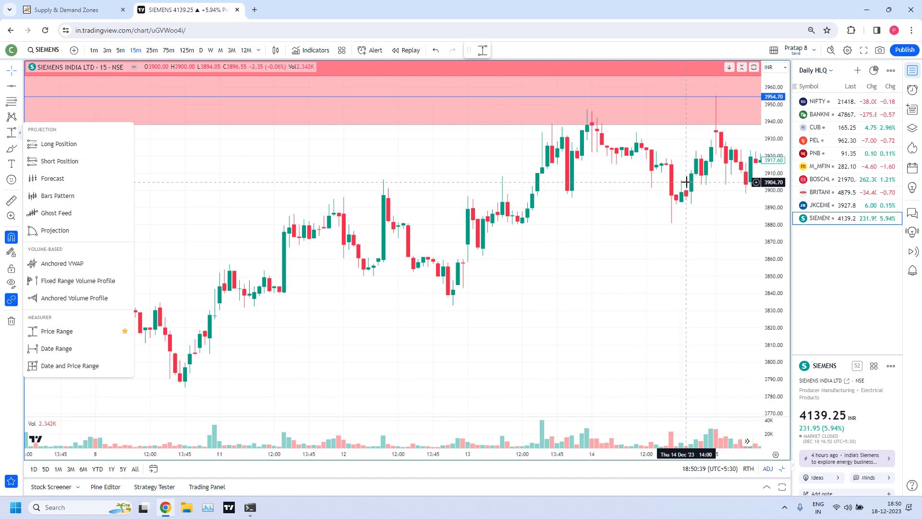
drag(686, 182, 690, 184)
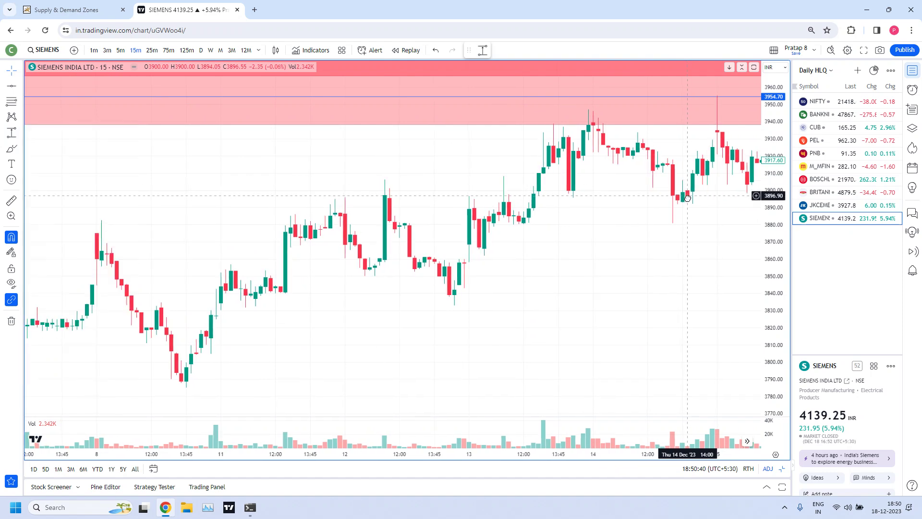
click(483, 50)
click(691, 189)
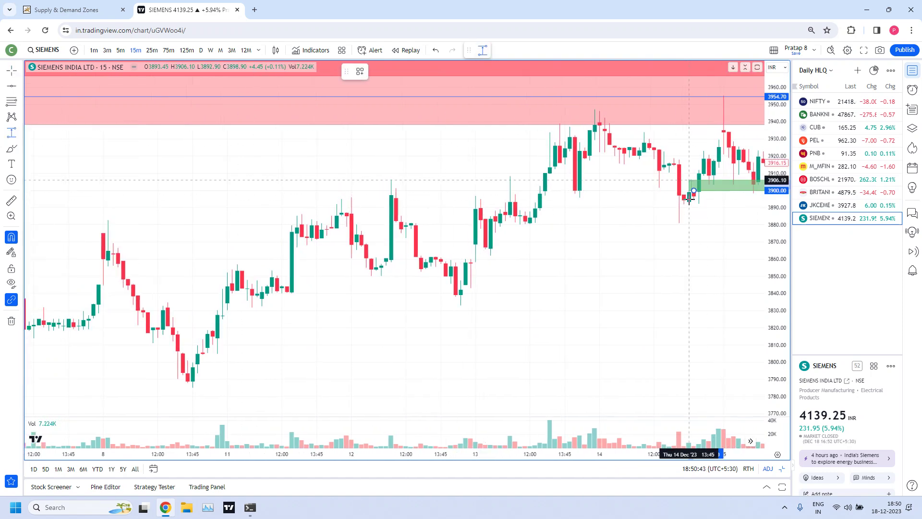
click(697, 210)
drag(706, 249, 576, 253)
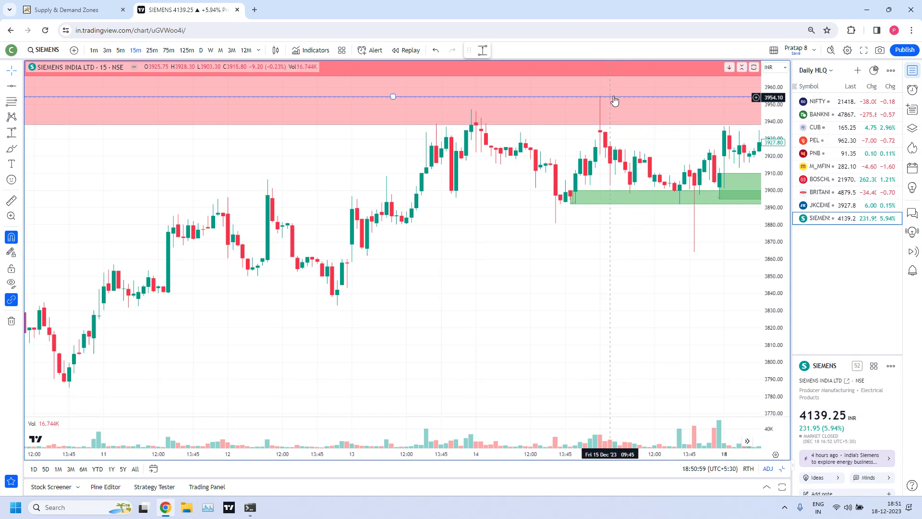
- Delete the horizontal line that crosses the supply zone around 11–12 September 2023
scroll(541, 243, down, 10)
scroll(551, 249, down, 5)
drag(195, 200, 387, 251)
drag(640, 251, 533, 274)
scroll(414, 266, up, 5)
scroll(338, 208, up, 3)
drag(337, 208, 715, 202)
scroll(580, 203, up, 3)
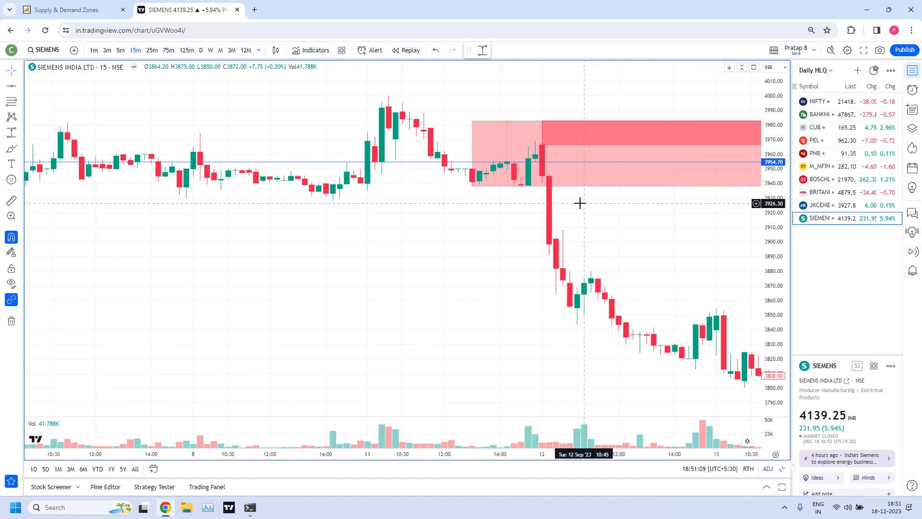
scroll(579, 203, up, 2)
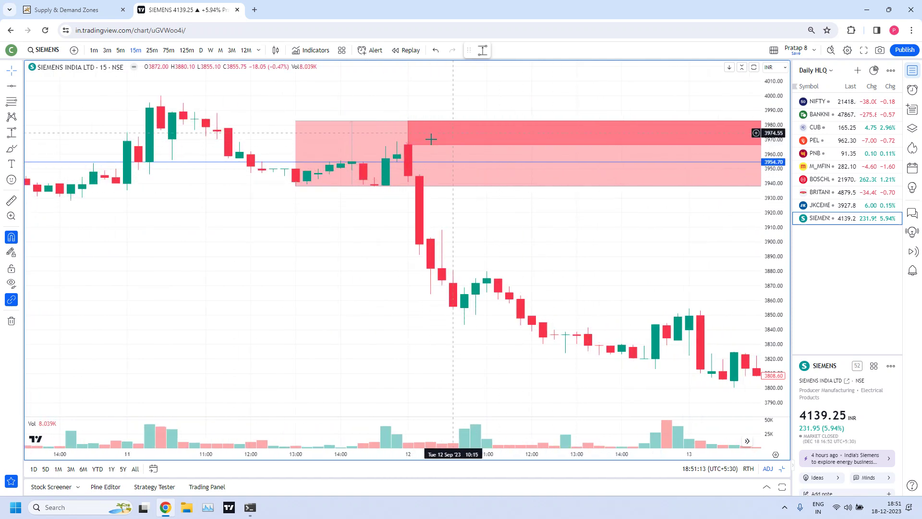
click(217, 163)
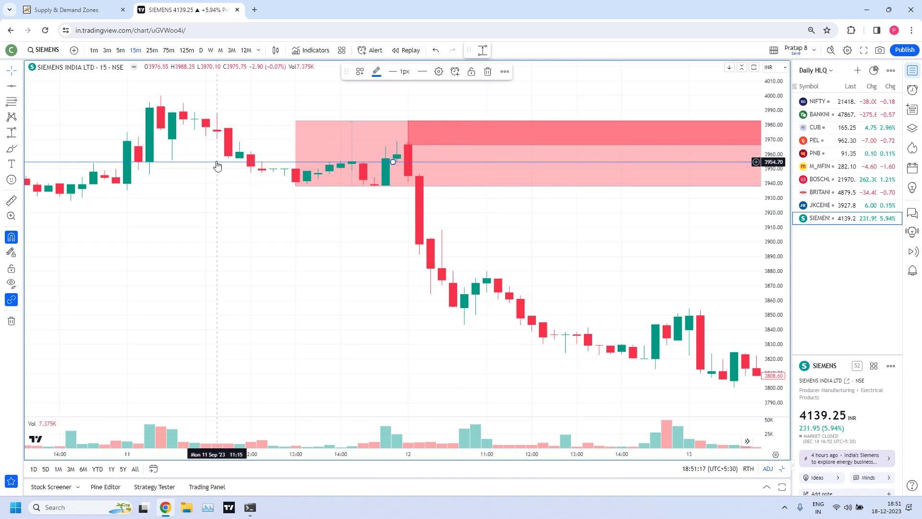
key(Delete)
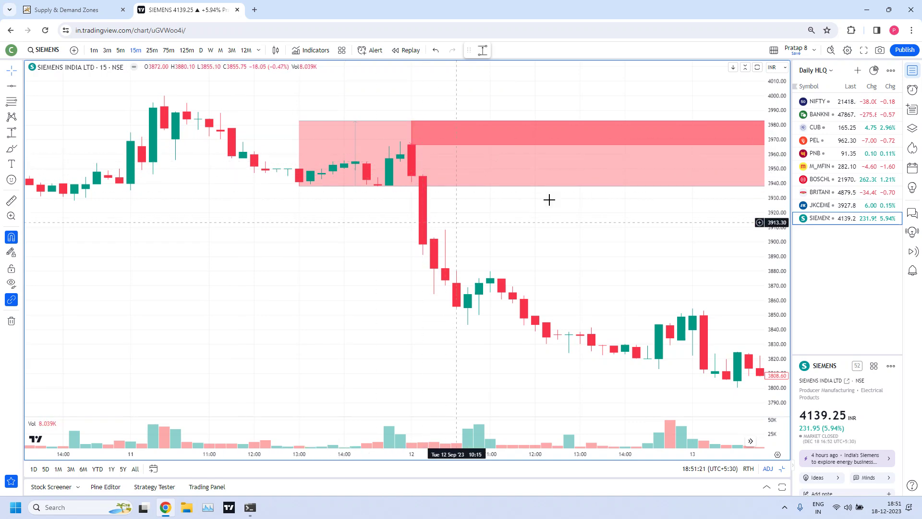
- Switch SIEMENS to the 5-minute timeframe and examine the candles forming the supply zone on 11–12 September 2023
click(122, 51)
scroll(432, 238, down, 5)
scroll(442, 242, down, 5)
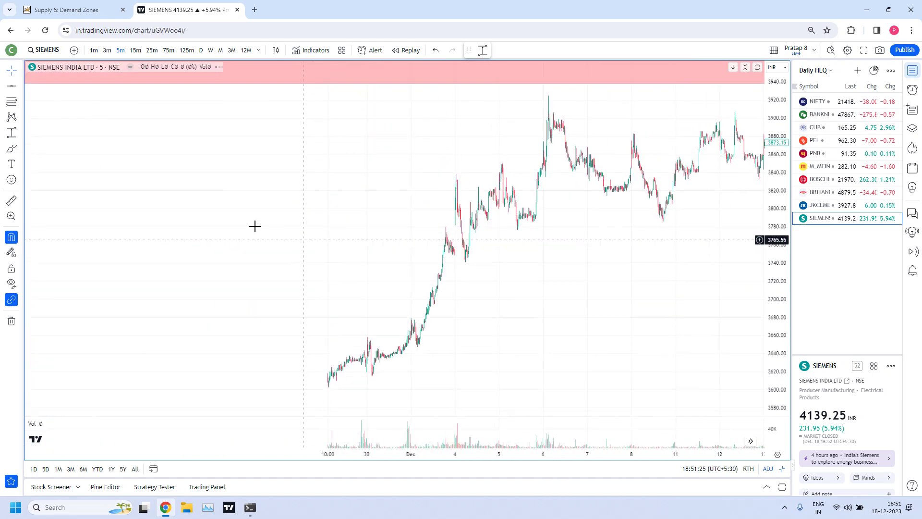
scroll(191, 221, down, 3)
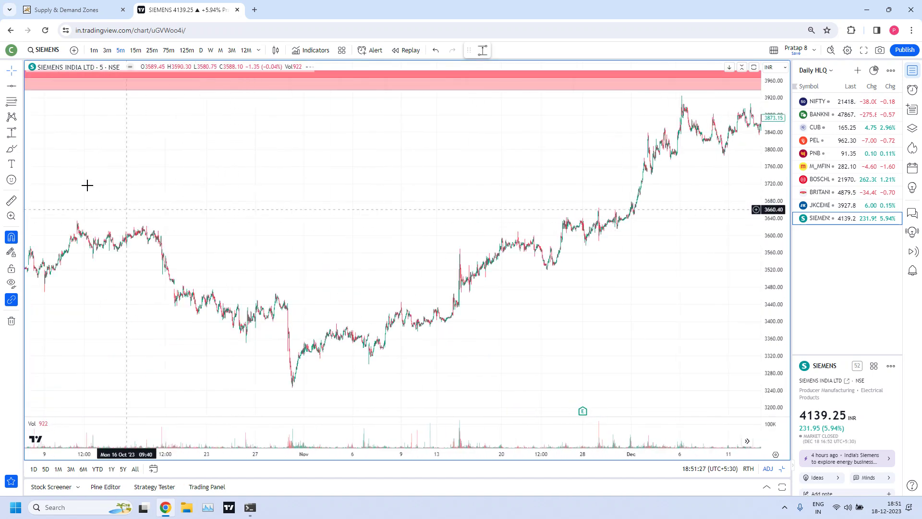
drag(91, 189, 730, 185)
scroll(607, 258, up, 5)
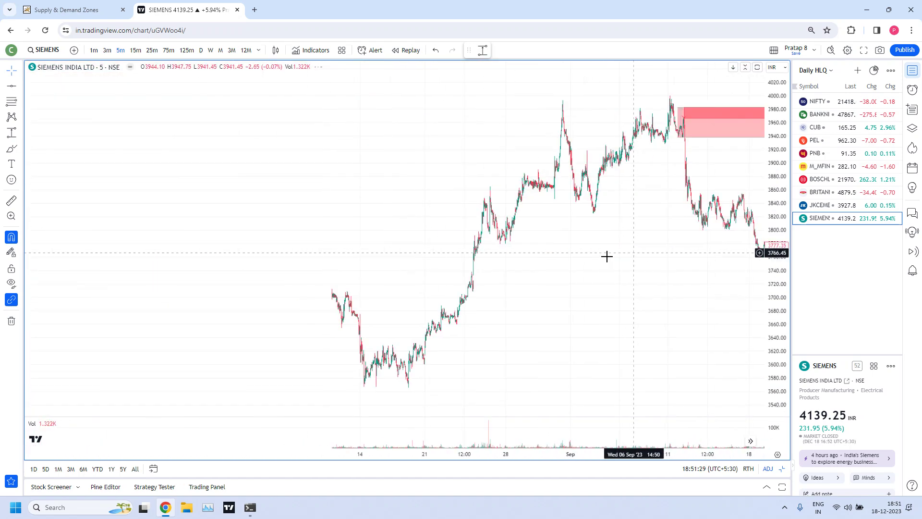
drag(383, 264, 632, 216)
scroll(589, 221, up, 5)
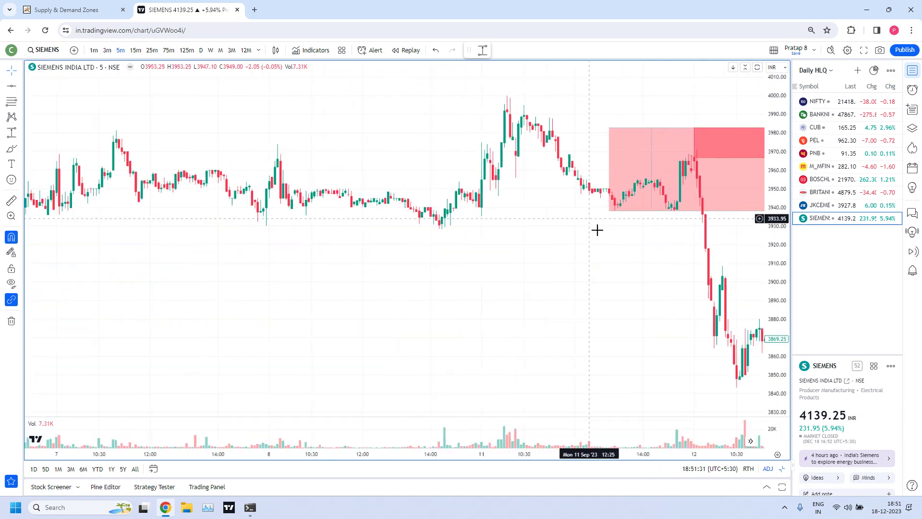
scroll(644, 225, up, 3)
scroll(681, 251, left, 5)
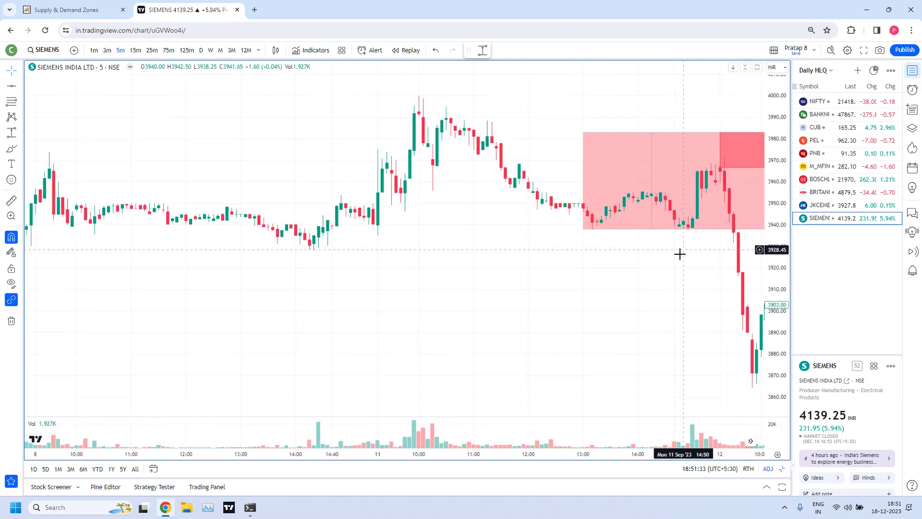
scroll(669, 265, up, 2)
drag(669, 265, 431, 297)
scroll(408, 230, up, 3)
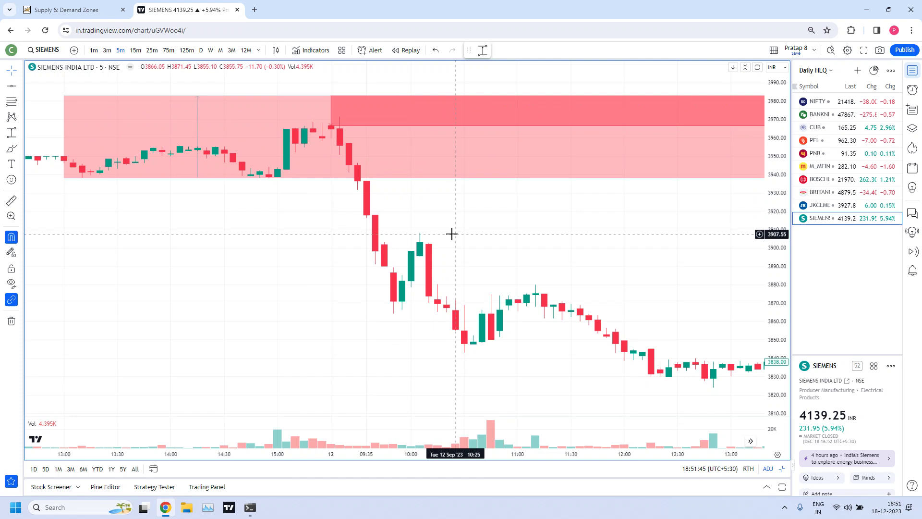
scroll(452, 234, down, 2)
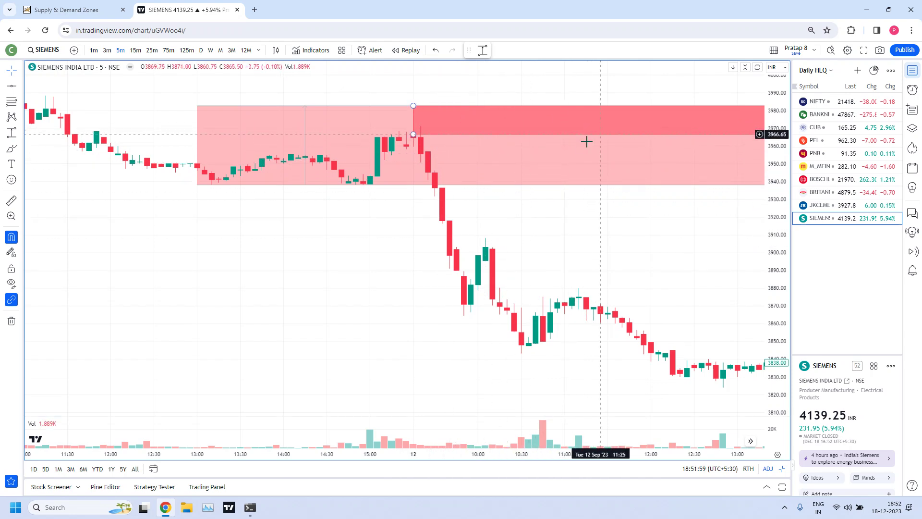
- Follow the 5-minute price action from the September supply zone forward to the latest candles of 18 December 2023
scroll(672, 231, down, 2)
drag(700, 243, 305, 297)
scroll(632, 249, down, 5)
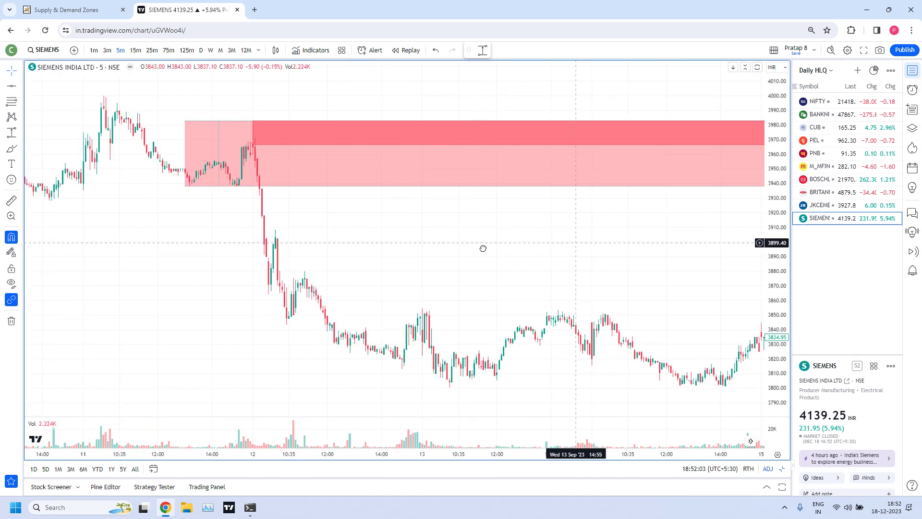
scroll(564, 242, down, 4)
drag(593, 230, 235, 276)
scroll(651, 207, down, 3)
drag(652, 206, 568, 225)
drag(768, 230, 527, 295)
scroll(553, 264, up, 3)
drag(554, 264, 533, 260)
scroll(504, 269, up, 3)
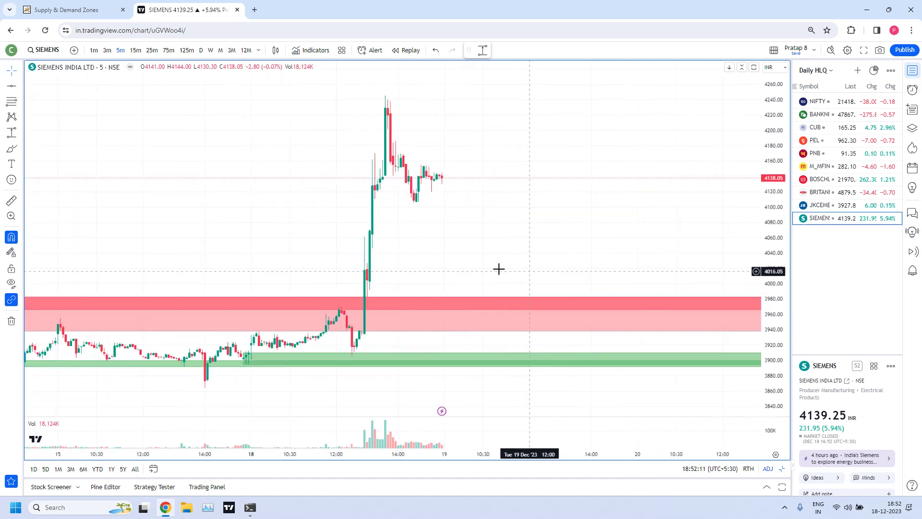
- Examine how the 5-minute candles of 18 December up to 12:45 react between the supply and demand zones
drag(250, 234, 527, 240)
scroll(478, 260, up, 3)
scroll(451, 251, up, 3)
scroll(437, 230, up, 2)
drag(421, 211, 632, 181)
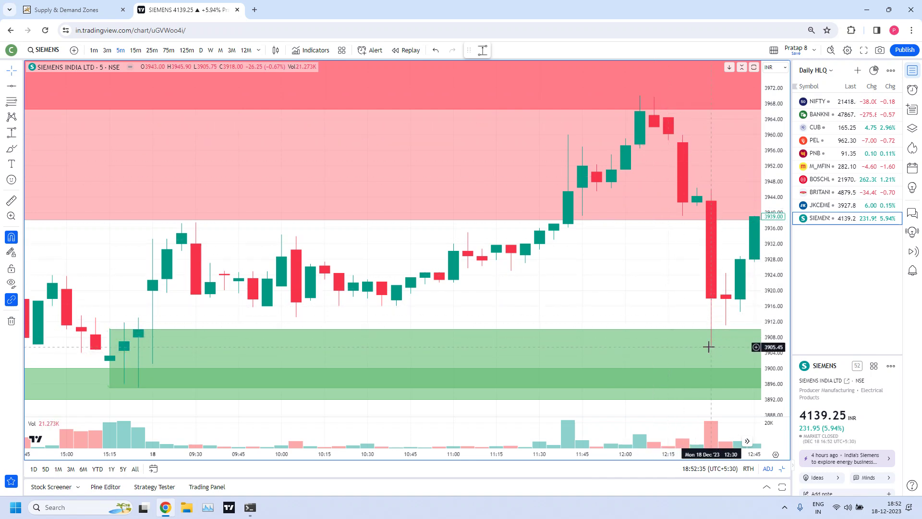
- Switch to the 15-minute timeframe and examine the two demand zones and their retests between 14 and 18 December
click(138, 51)
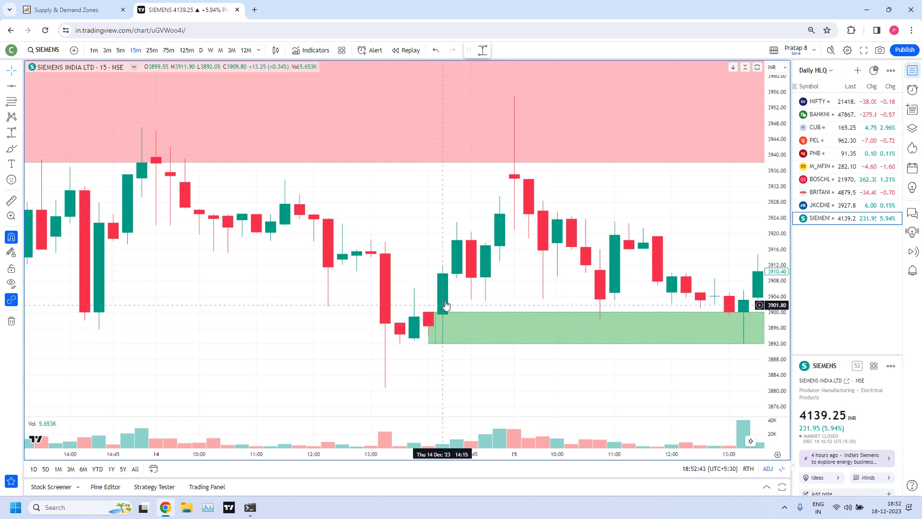
drag(655, 362, 471, 362)
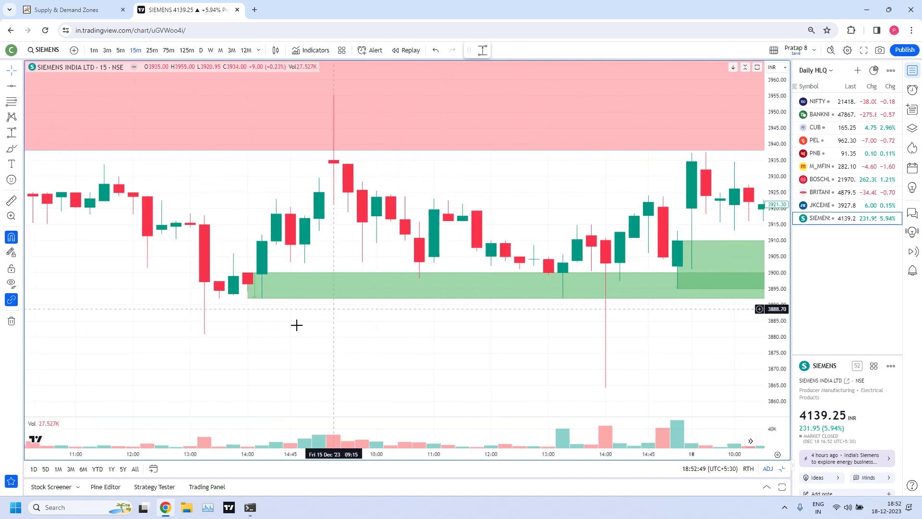
drag(329, 312, 515, 333)
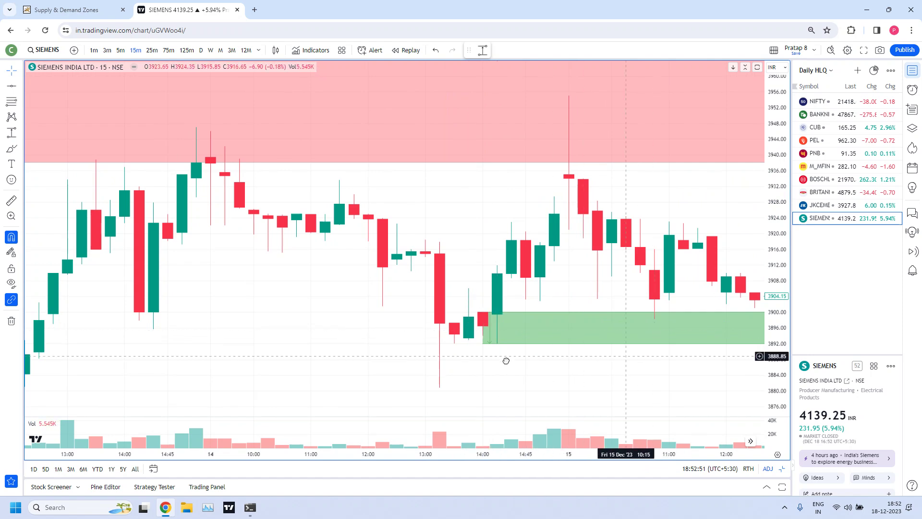
scroll(572, 362, right, 5)
drag(691, 328, 589, 290)
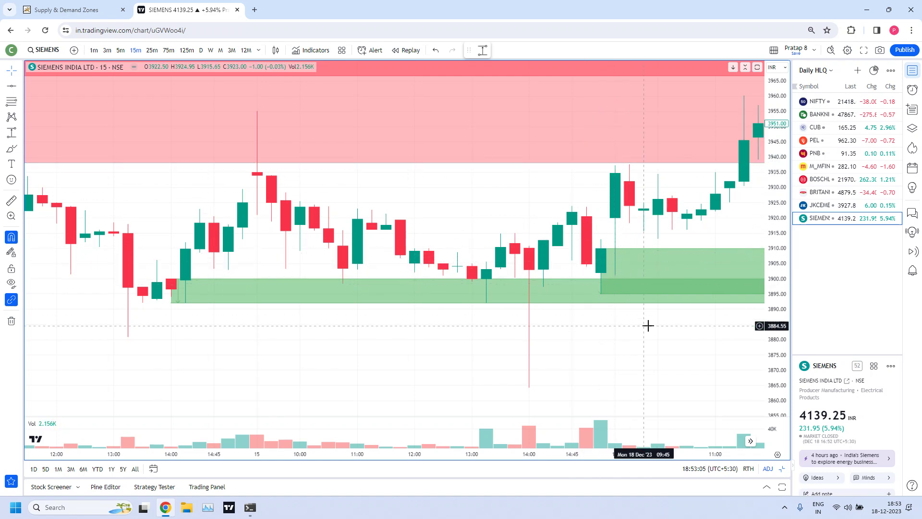
drag(661, 327, 632, 322)
scroll(632, 322, up, 3)
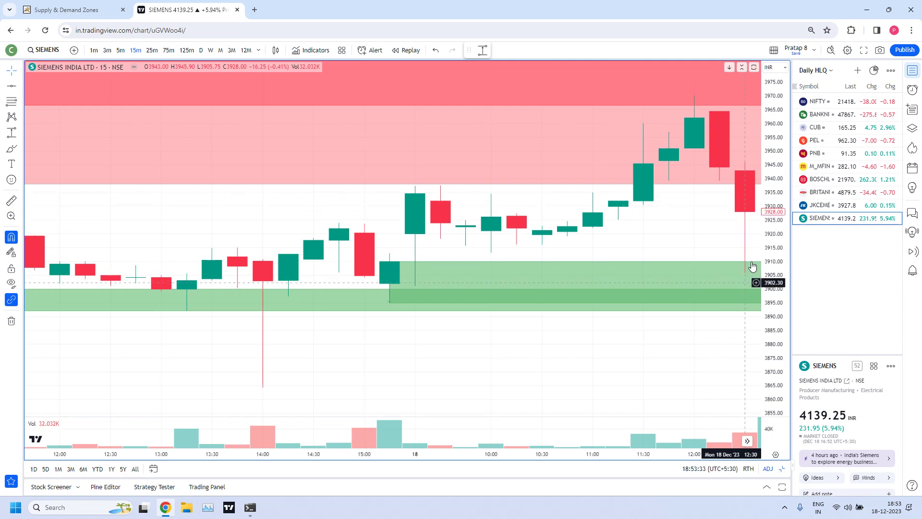
- Return to the 5-minute timeframe and inspect the 18 December drop from the supply zone into the upper demand zone
click(120, 50)
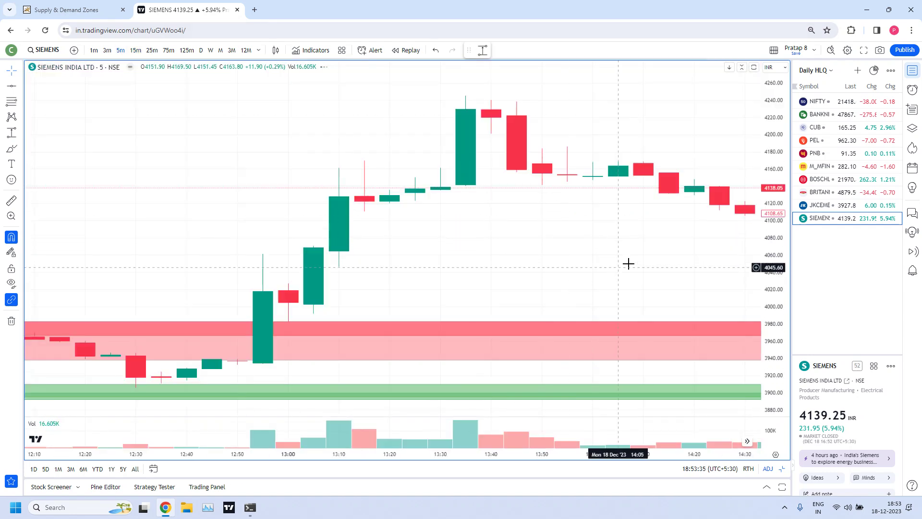
drag(651, 257, 372, 255)
scroll(729, 240, left, 10)
drag(349, 193, 567, 172)
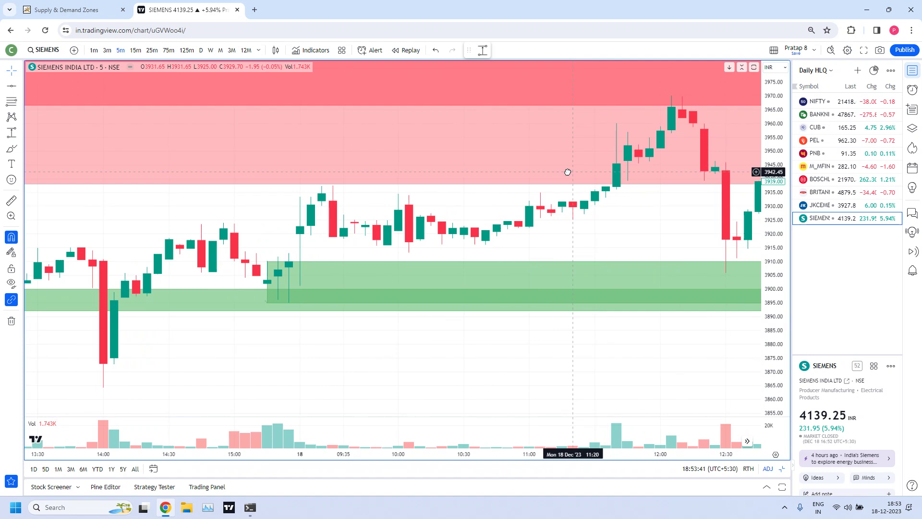
scroll(589, 272, up, 2)
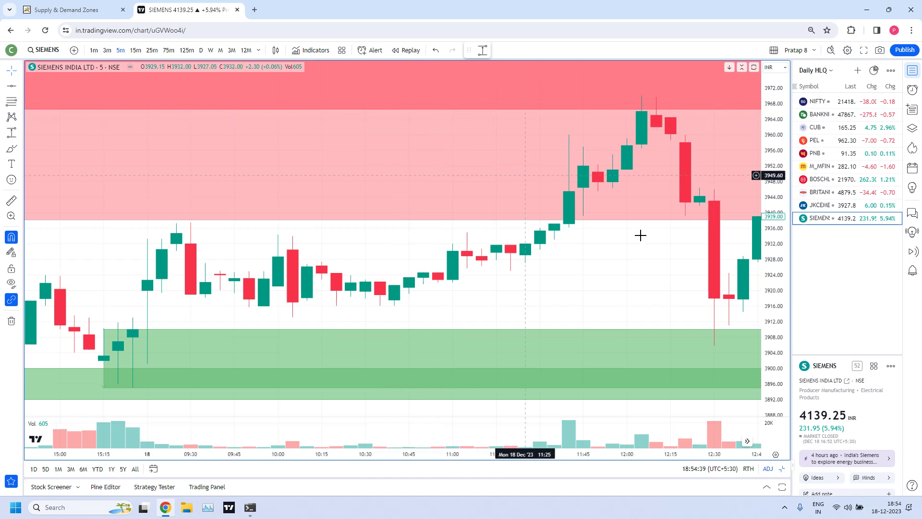
drag(678, 291, 667, 291)
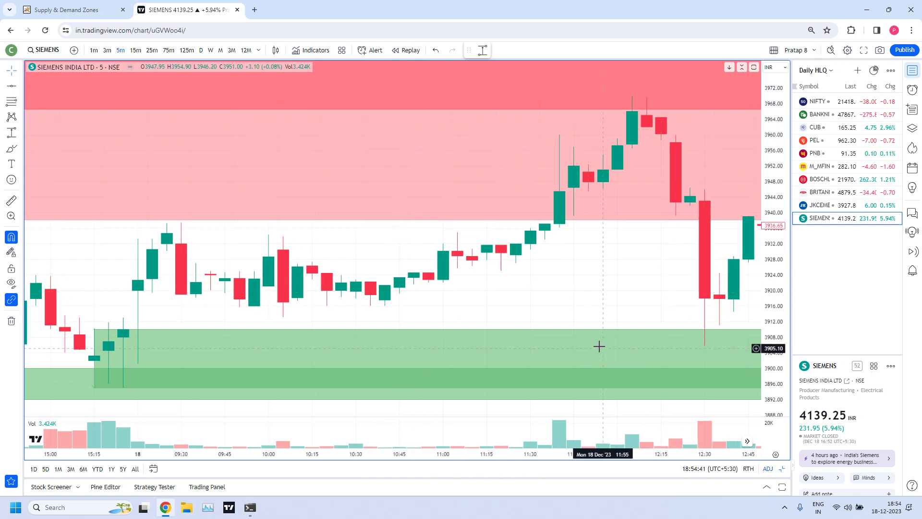
- Inspect the 5-minute candles from the 12:30 demand-zone touch through the rally above the supply zone on 18 December
scroll(659, 236, down, 1)
drag(658, 237, 616, 227)
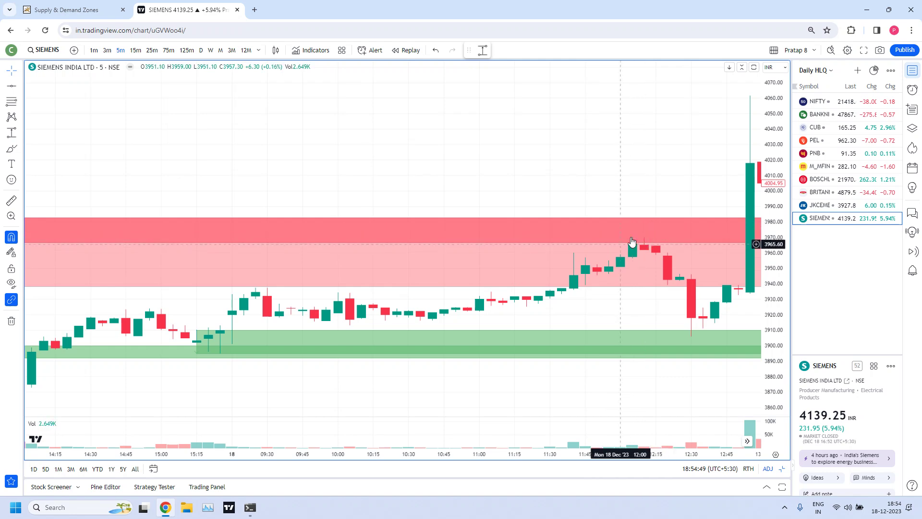
scroll(660, 252, down, 1)
drag(628, 282, 591, 280)
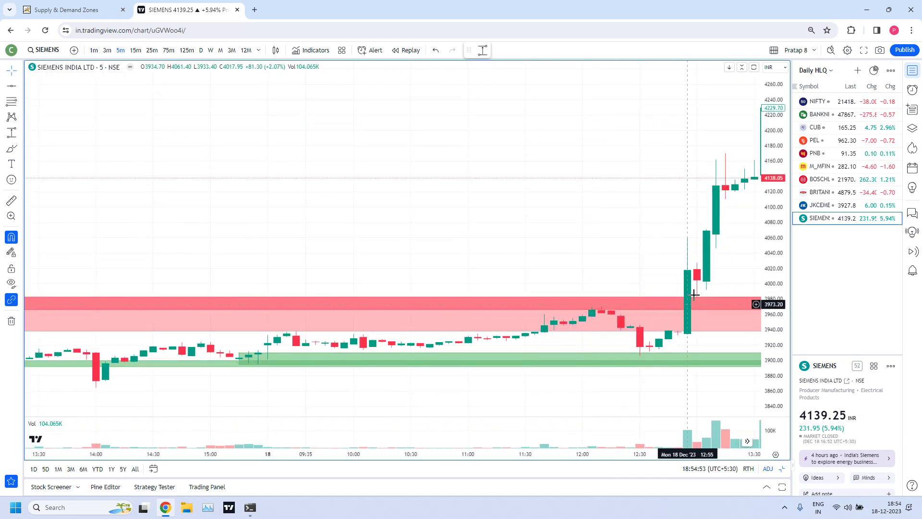
scroll(663, 310, up, 3)
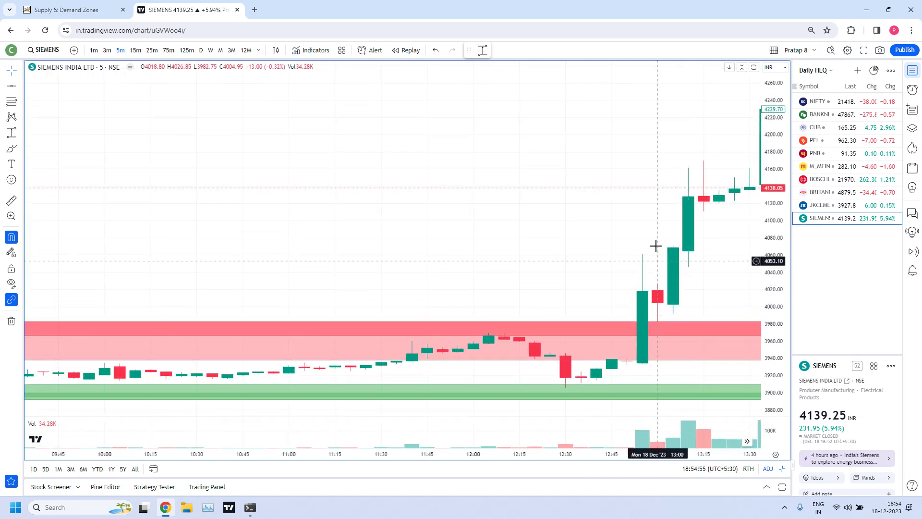
drag(706, 274, 626, 274)
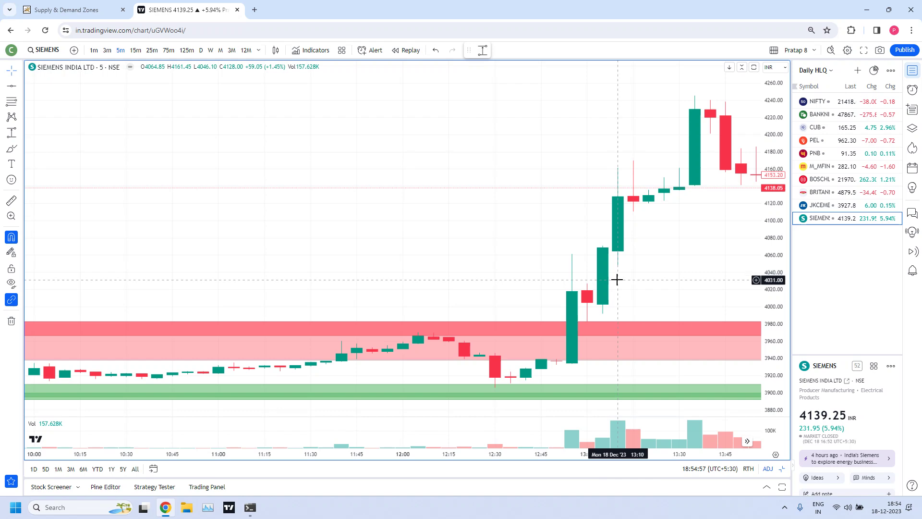
scroll(617, 276, down, 1)
- Show the 15-minute timeframe and review the move from the demand zones through the supply zone on 18 December
click(136, 50)
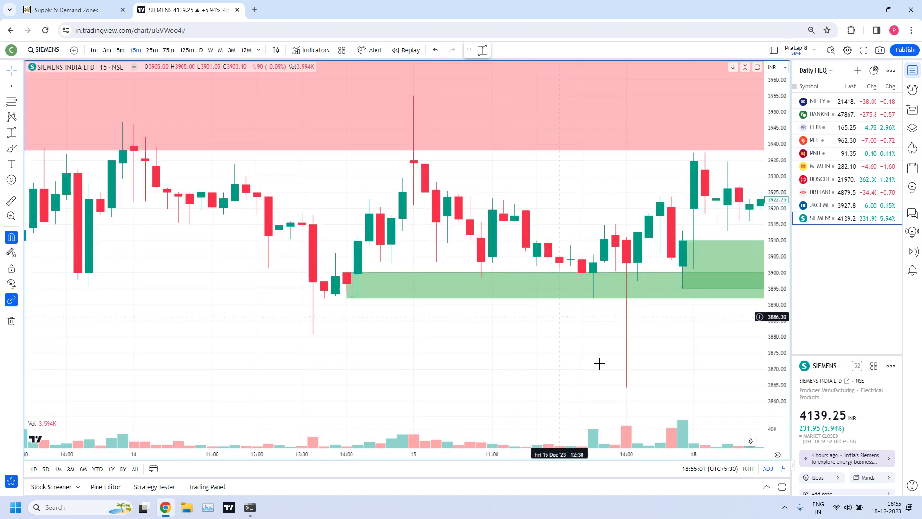
drag(673, 350, 580, 353)
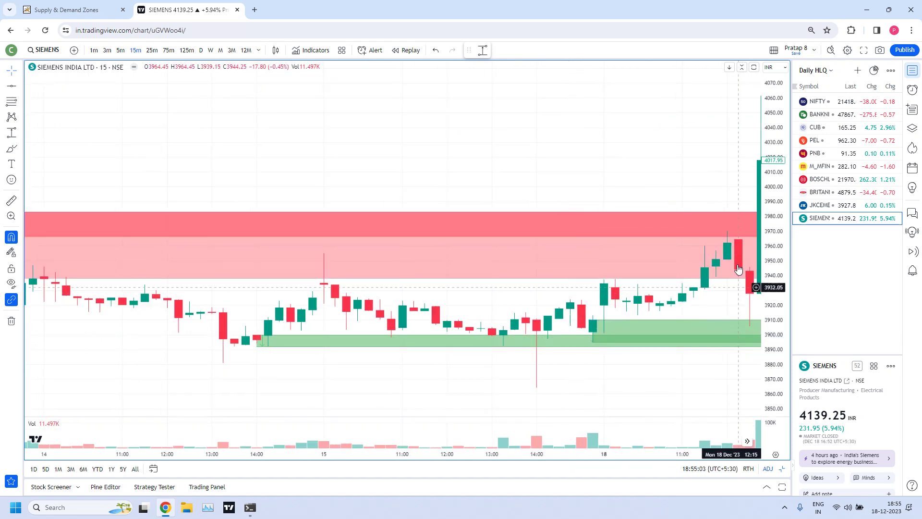
drag(697, 370, 549, 366)
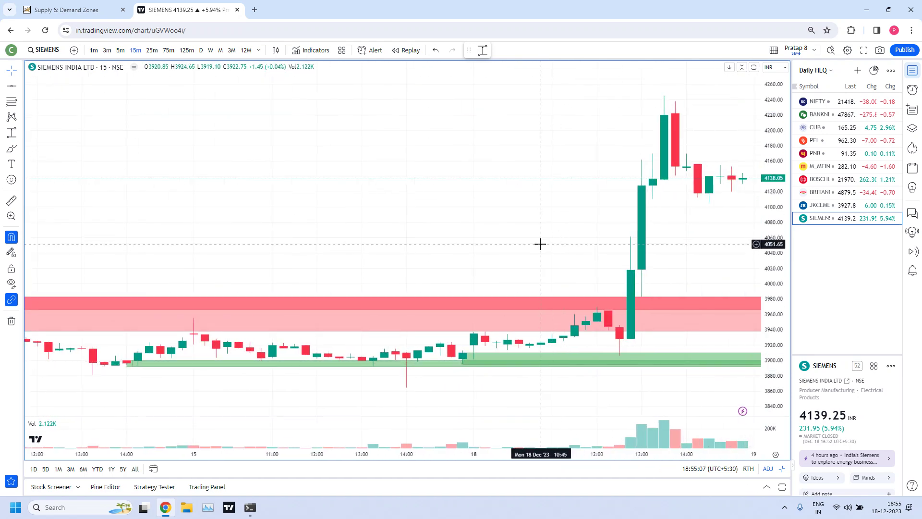
drag(706, 268, 640, 269)
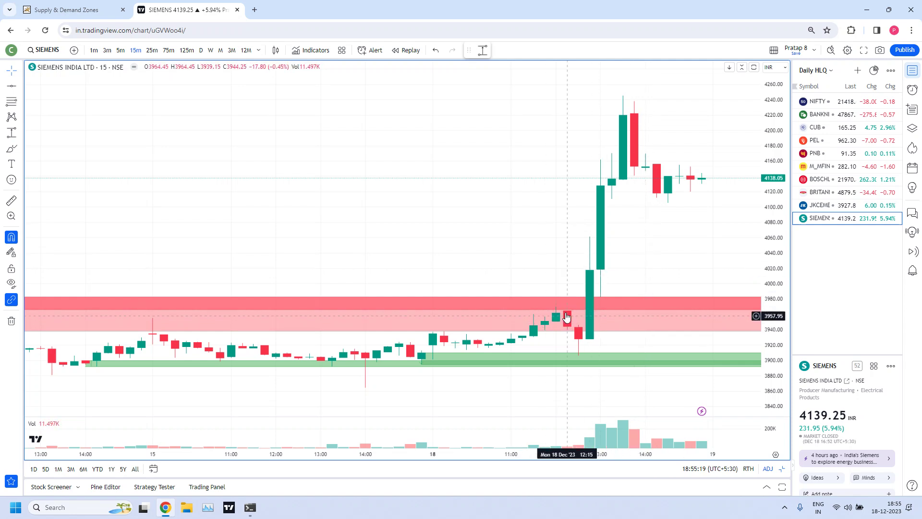
scroll(595, 311, up, 2)
drag(595, 311, 510, 313)
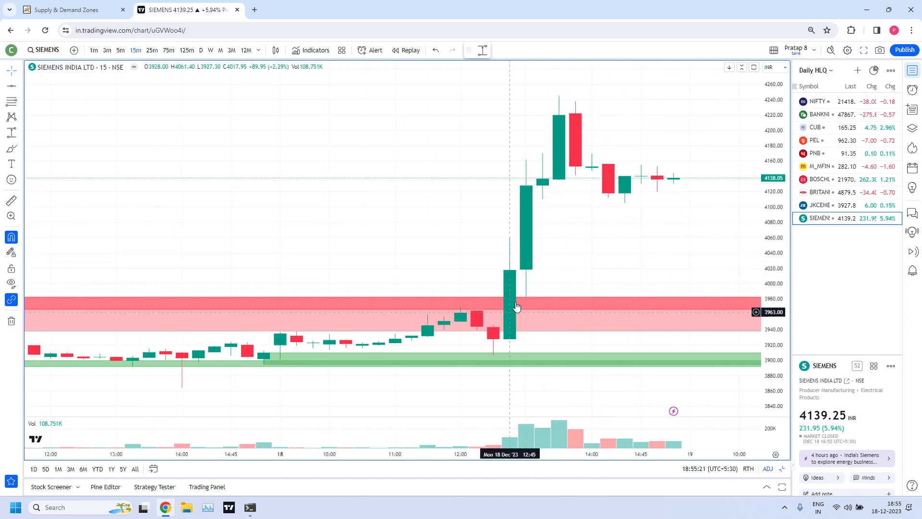
drag(425, 225, 518, 226)
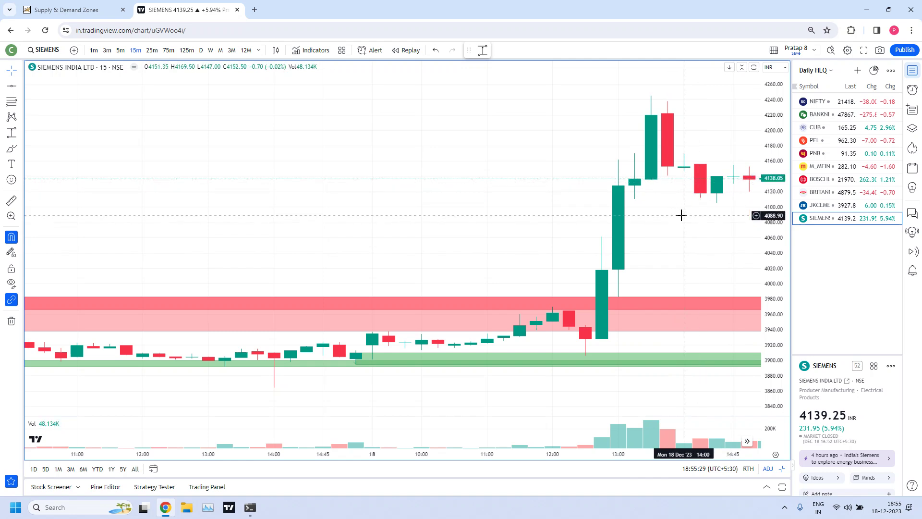
- Open the 15-minute chart of CUB from the watchlist and bring back the multi-timeframe layout
click(821, 128)
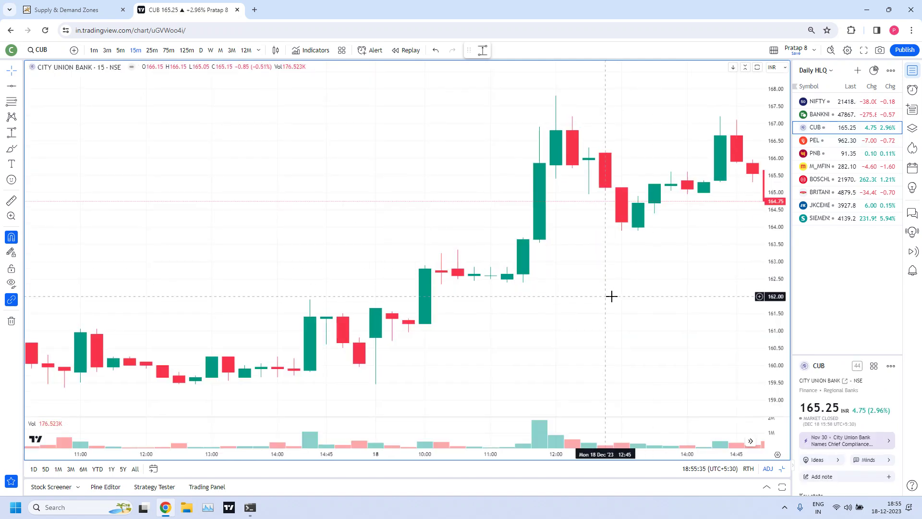
mouse_move(626, 315)
mouse_down()
mouse_move(479, 311)
mouse_move(640, 305)
mouse_up()
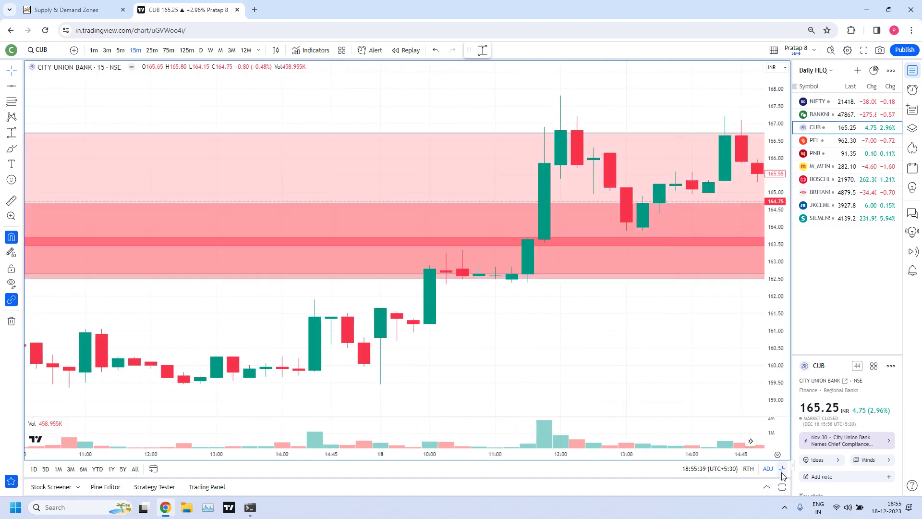
click(782, 470)
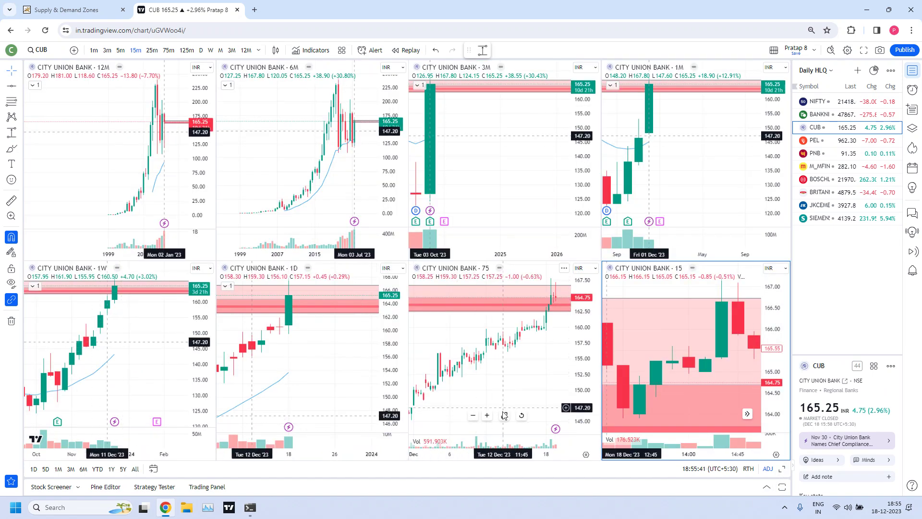
- Enlarge the daily CUB chart and examine the January 2023 supply zone and the price's December 2023 return to it
click(311, 414)
scroll(538, 319, down, 5)
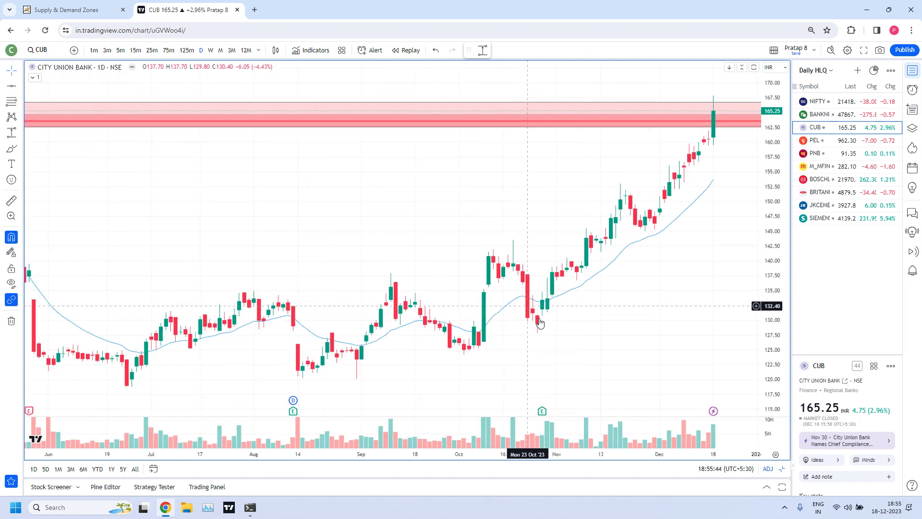
scroll(568, 163, up, 5)
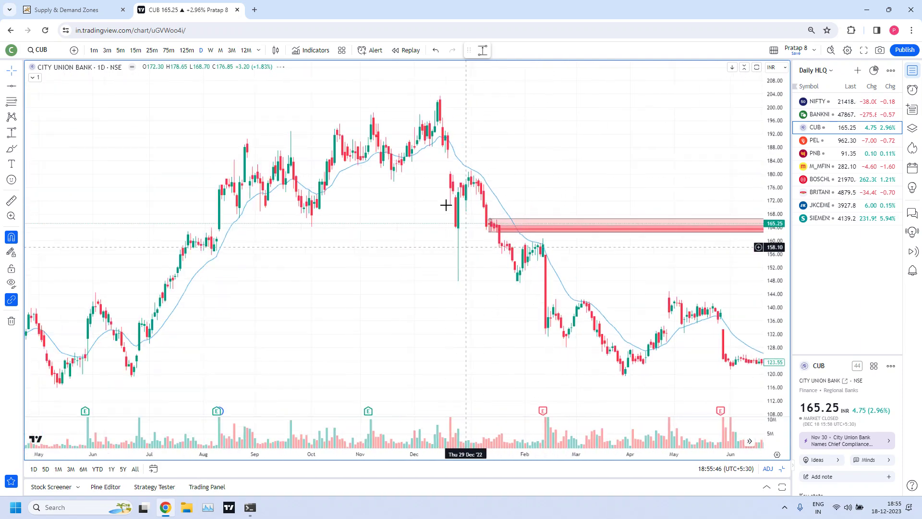
drag(96, 273, 731, 280)
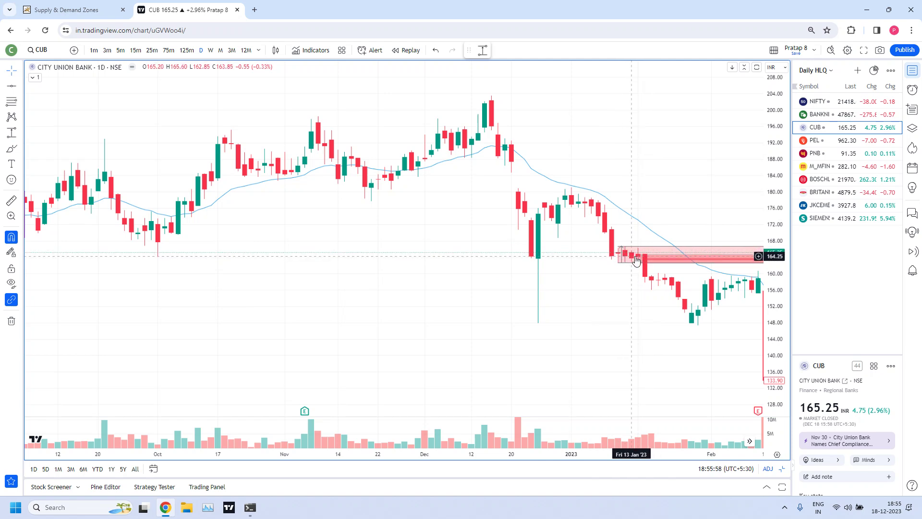
scroll(618, 190, right, 10)
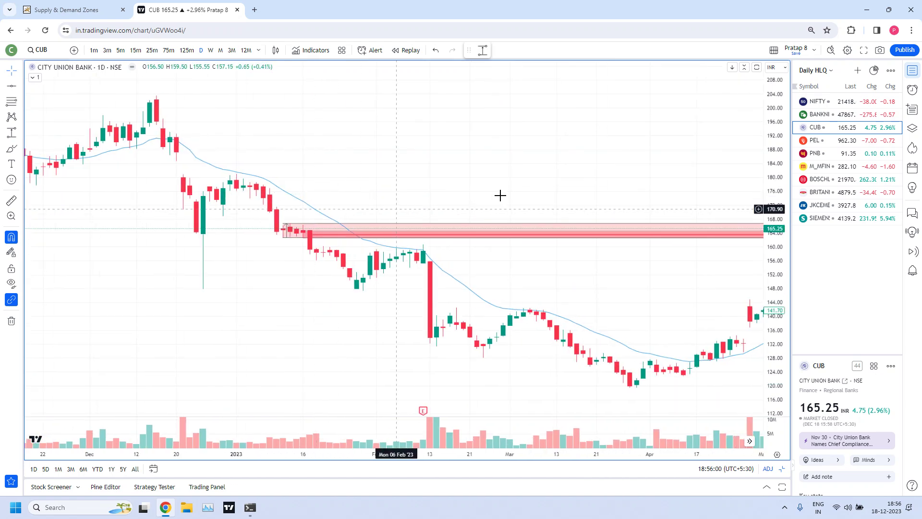
scroll(617, 245, down, 5)
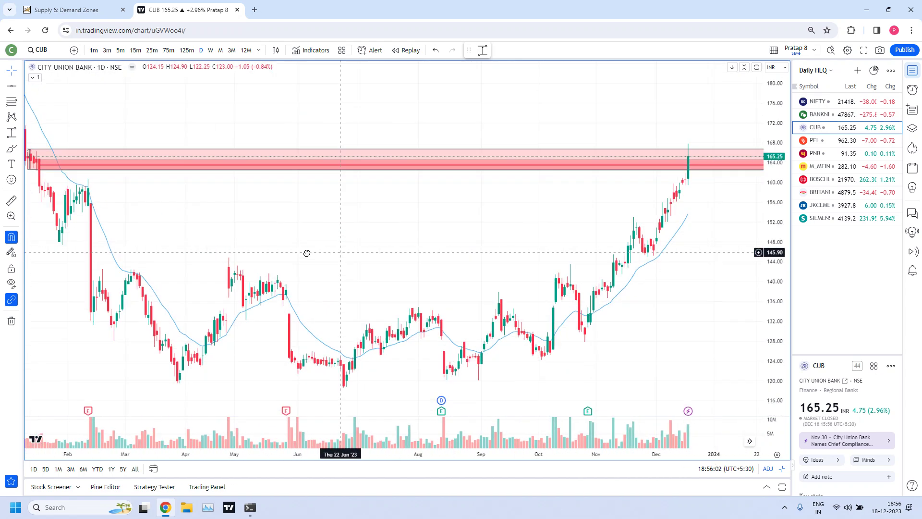
scroll(438, 264, right, 3)
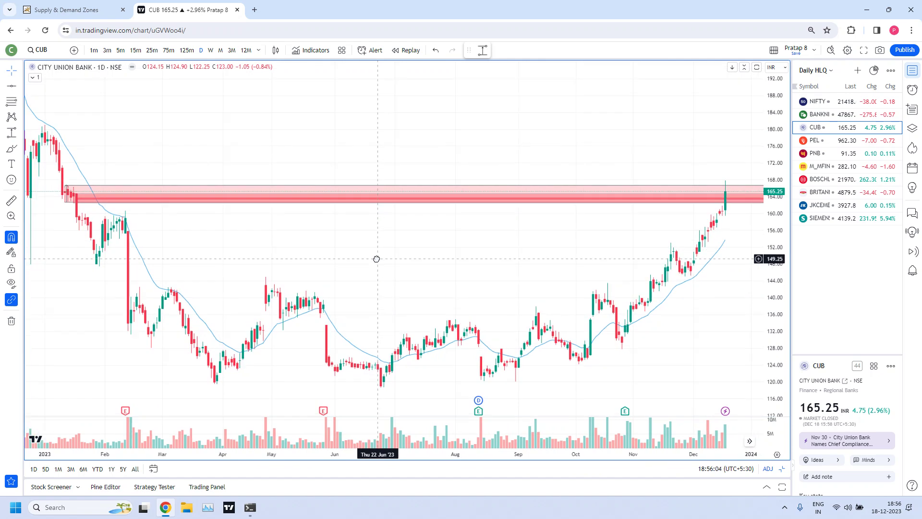
- Enlarge the 75-minute CUB chart and examine the nested supply zones and the drop that starts on 17 January 2023
click(782, 470)
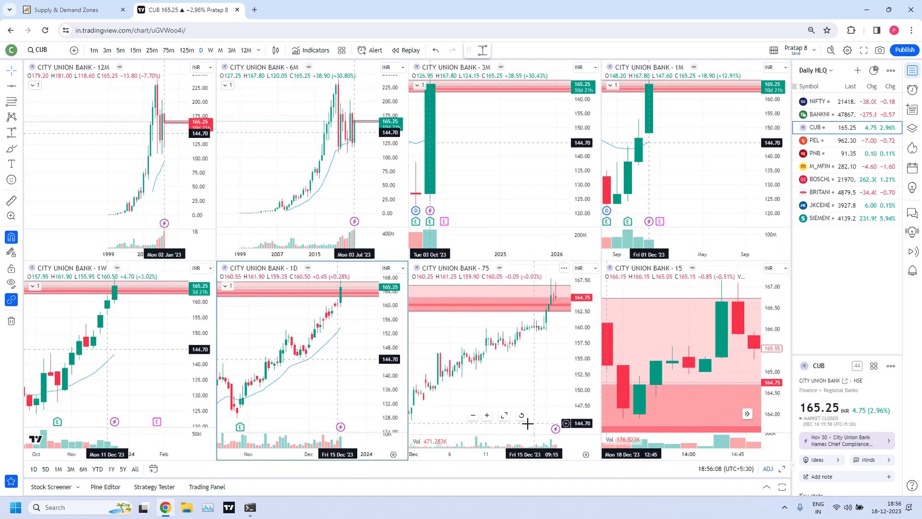
click(549, 428)
key(alt+Return)
scroll(432, 379, down, 10)
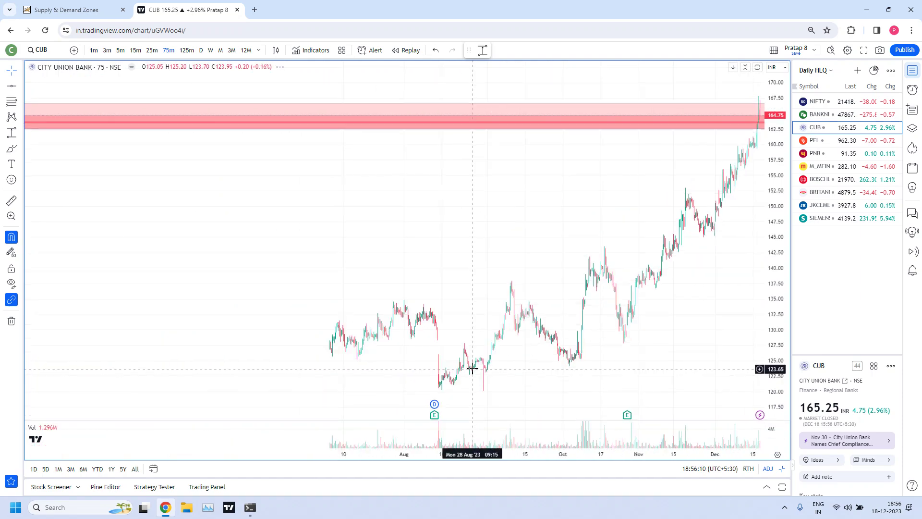
drag(198, 312, 638, 329)
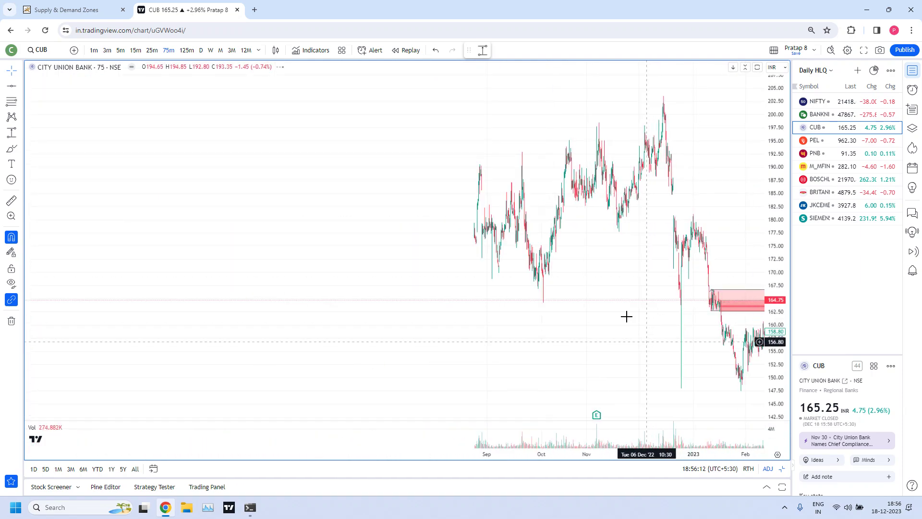
scroll(549, 267, up, 5)
scroll(373, 208, up, 3)
drag(373, 208, 584, 179)
scroll(486, 246, up, 5)
scroll(336, 195, up, 2)
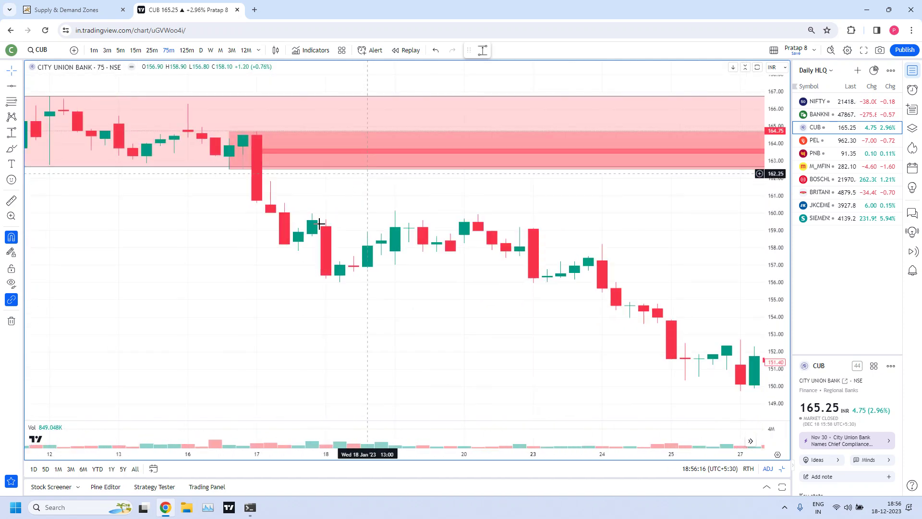
scroll(223, 239, up, 1)
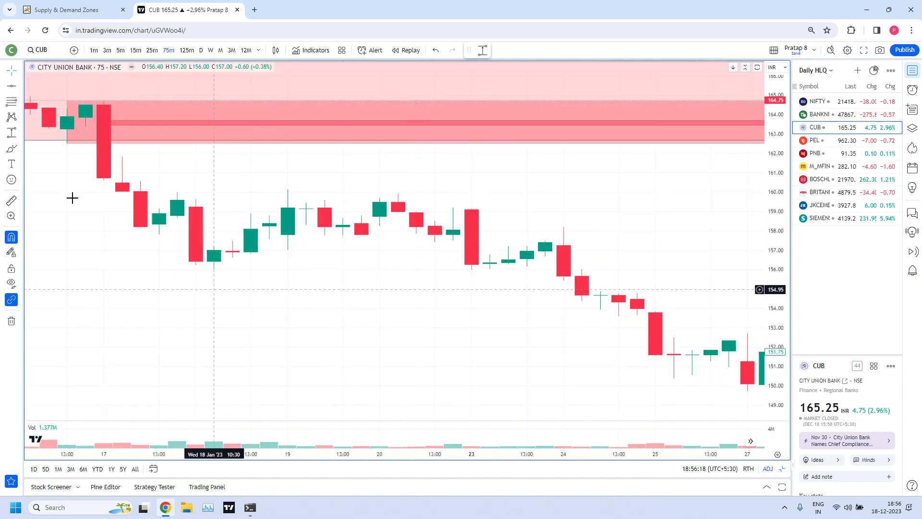
mouse_move(58, 191)
mouse_down()
mouse_move(142, 191)
mouse_move(49, 202)
mouse_up()
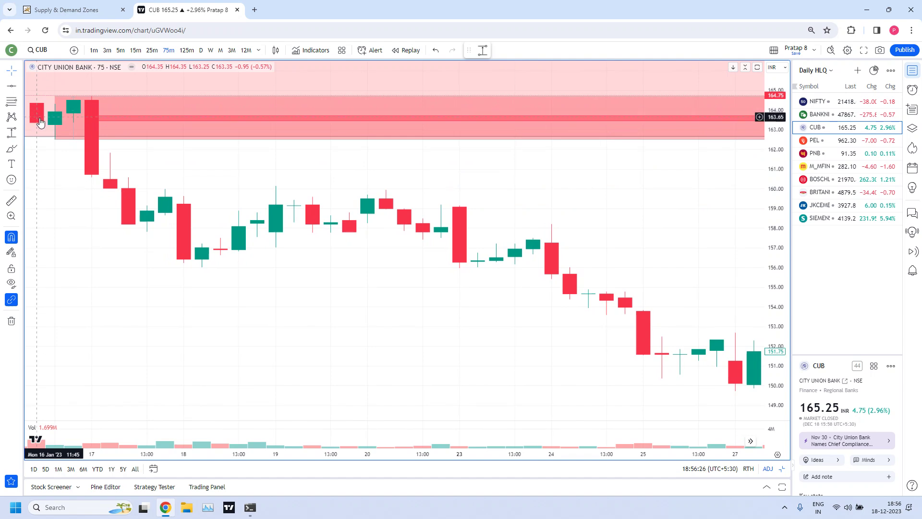
drag(44, 145, 129, 189)
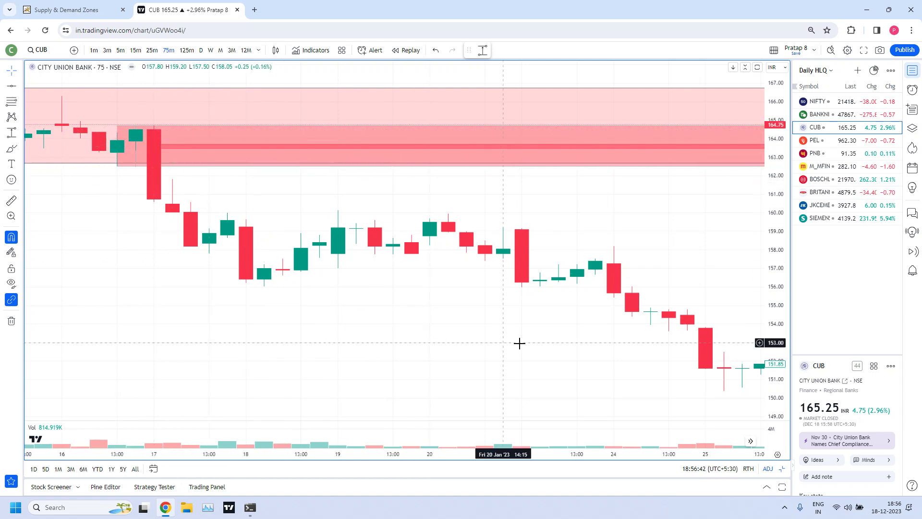
- Follow the 75-minute price from the January 2023 supply zones forward to the latest December candles
drag(516, 341, 362, 344)
scroll(644, 280, down, 3)
drag(644, 280, 317, 286)
scroll(317, 286, down, 10)
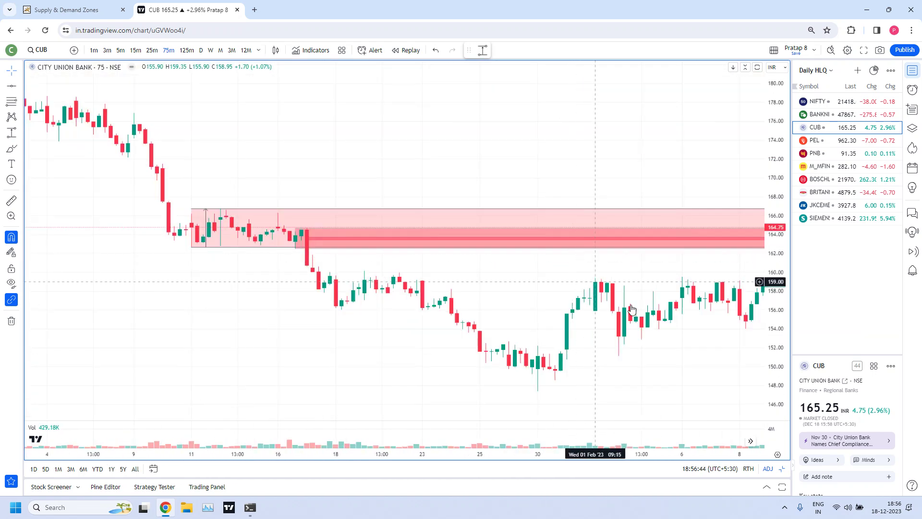
scroll(556, 250, down, 2)
scroll(556, 249, right, 5)
scroll(301, 294, down, 3)
scroll(540, 241, right, 5)
scroll(576, 263, down, 4)
scroll(576, 264, right, 15)
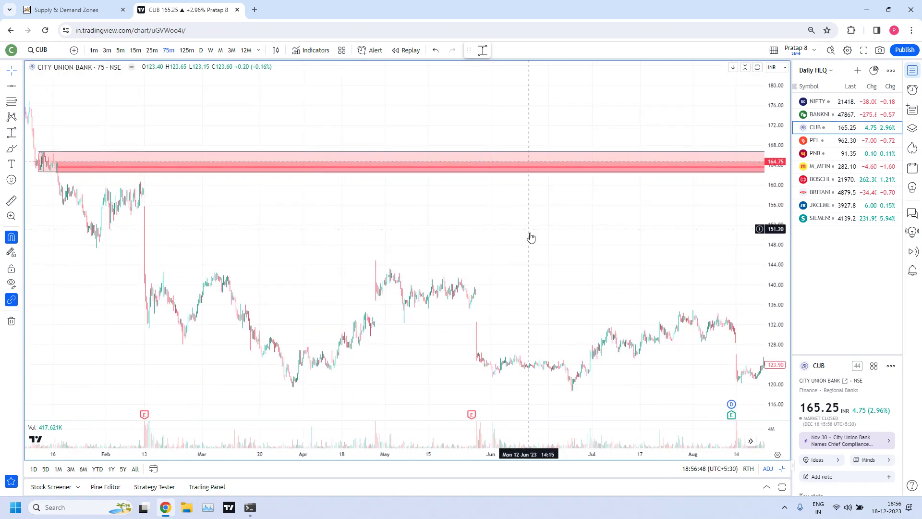
click(750, 440)
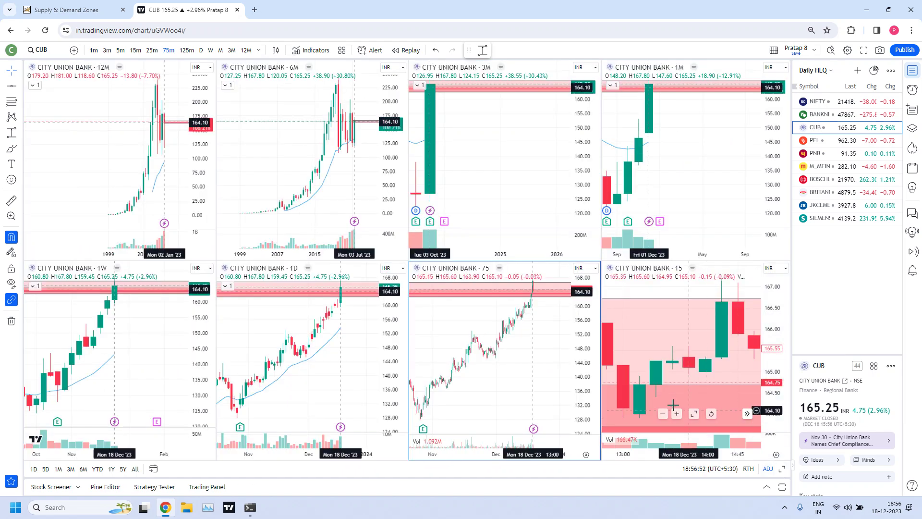
- Enlarge the 15-minute CUB chart and trace the price back to where the supply zones begin in January 2023
click(691, 413)
scroll(449, 401, down, 5)
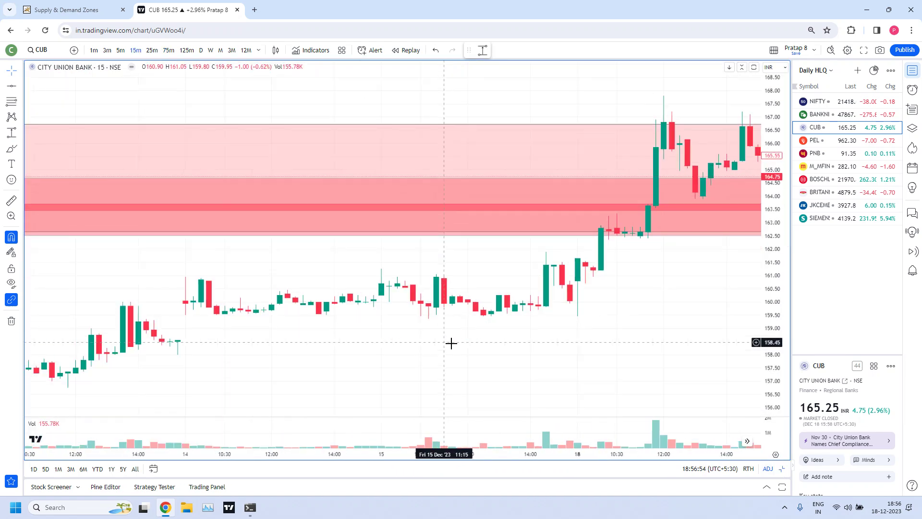
scroll(441, 343, down, 10)
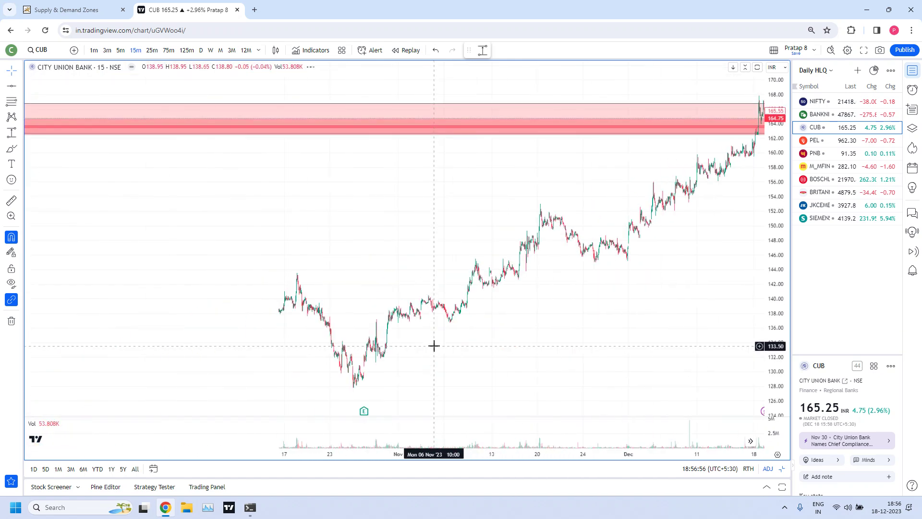
drag(161, 286, 537, 281)
drag(160, 173, 647, 195)
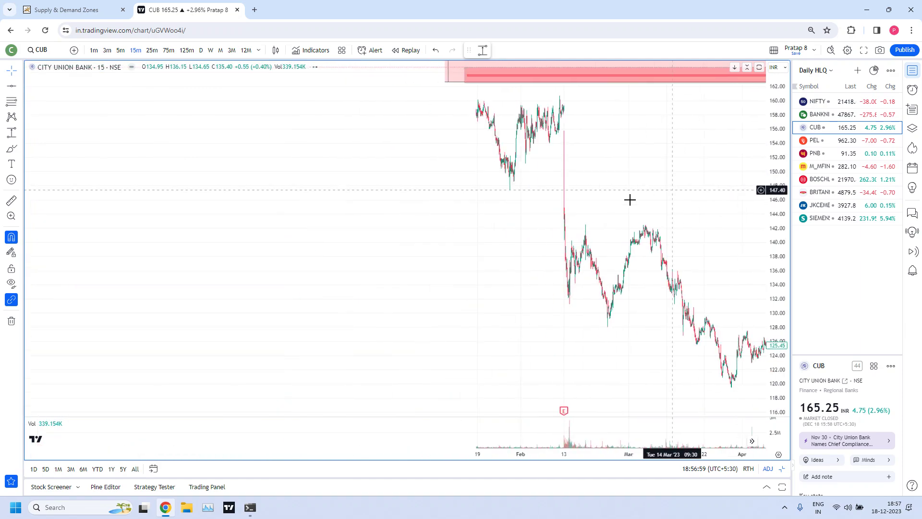
drag(352, 276, 592, 313)
scroll(557, 303, up, 10)
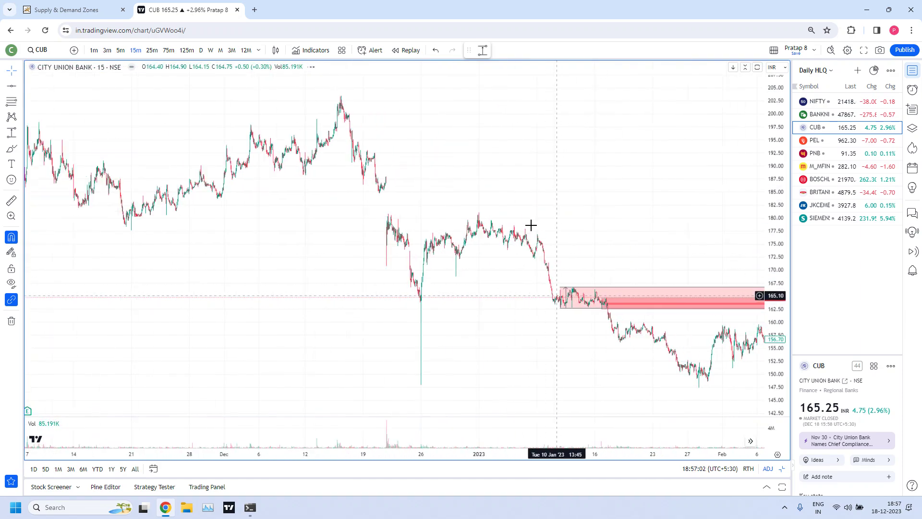
- Extend the narrow supply zone on the 15-minute chart down to 162.60, starting at the 17 January 2023 09:30 candle
scroll(288, 250, up, 2)
drag(154, 278, 638, 315)
scroll(521, 276, up, 6)
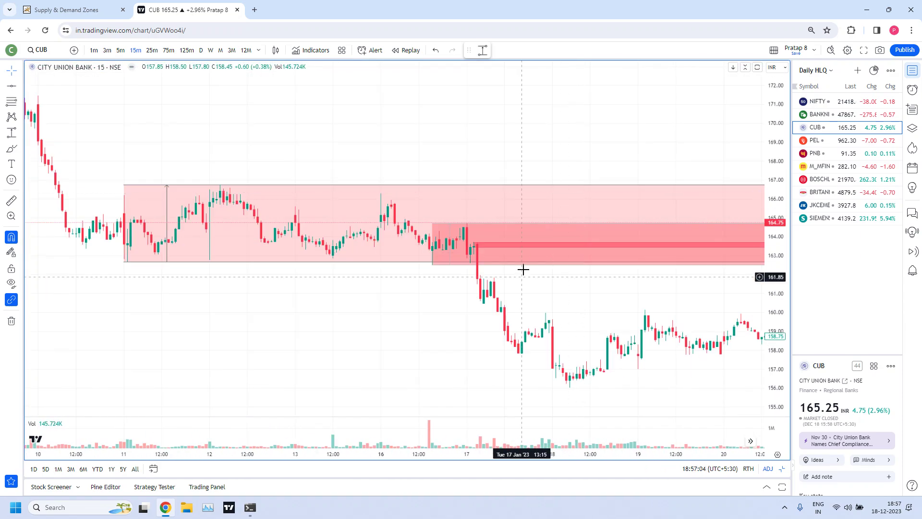
drag(212, 239, 452, 229)
scroll(391, 200, up, 5)
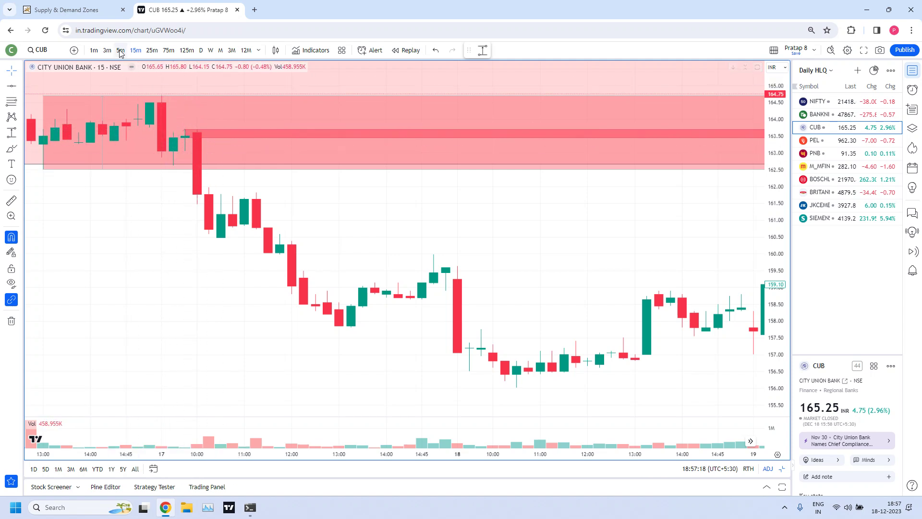
drag(186, 136, 174, 165)
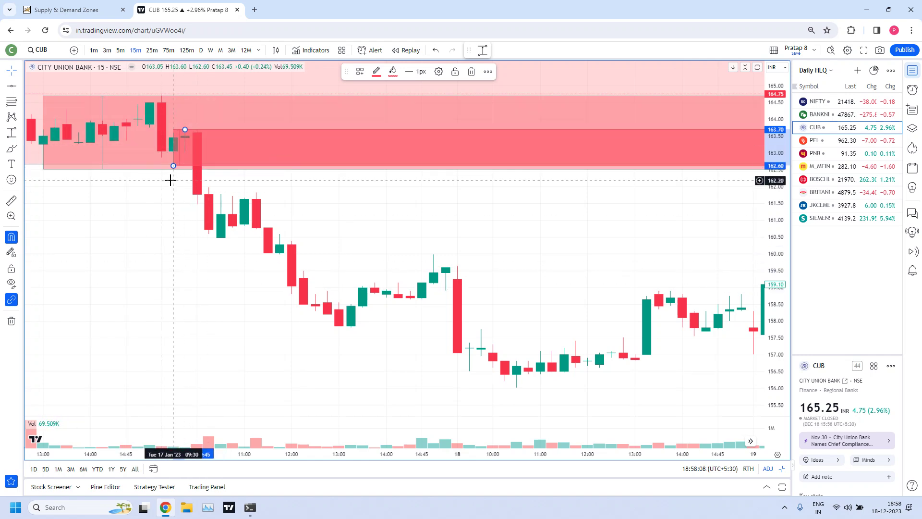
- Show CUB on the 5-minute timeframe and trace the price back to the January 2023 supply zones
click(120, 50)
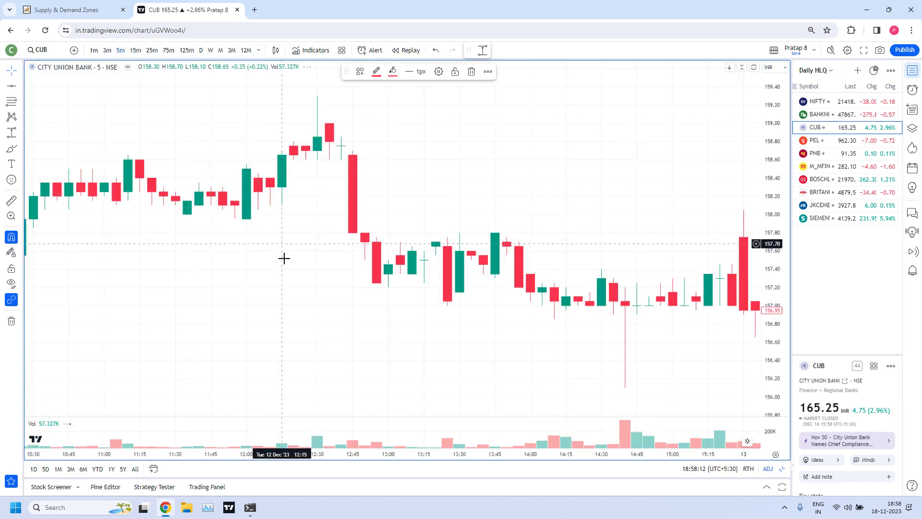
scroll(353, 280, down, 10)
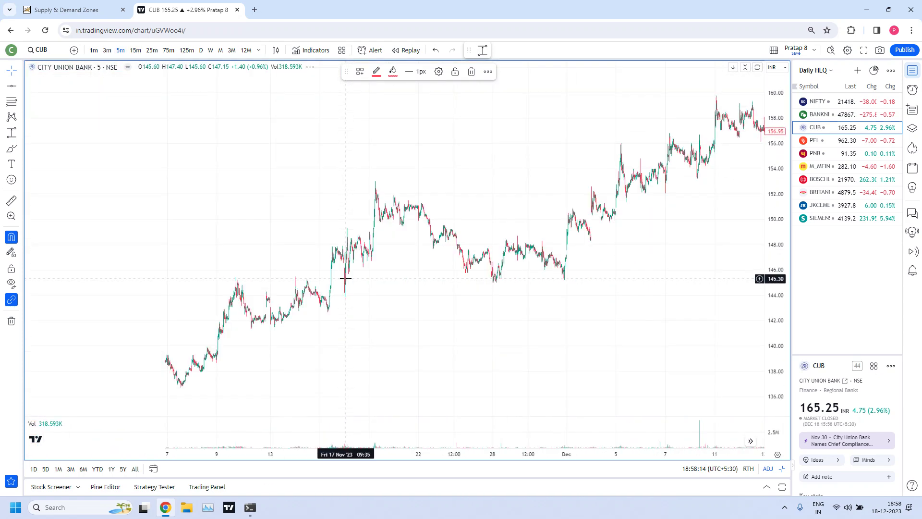
drag(148, 199, 457, 200)
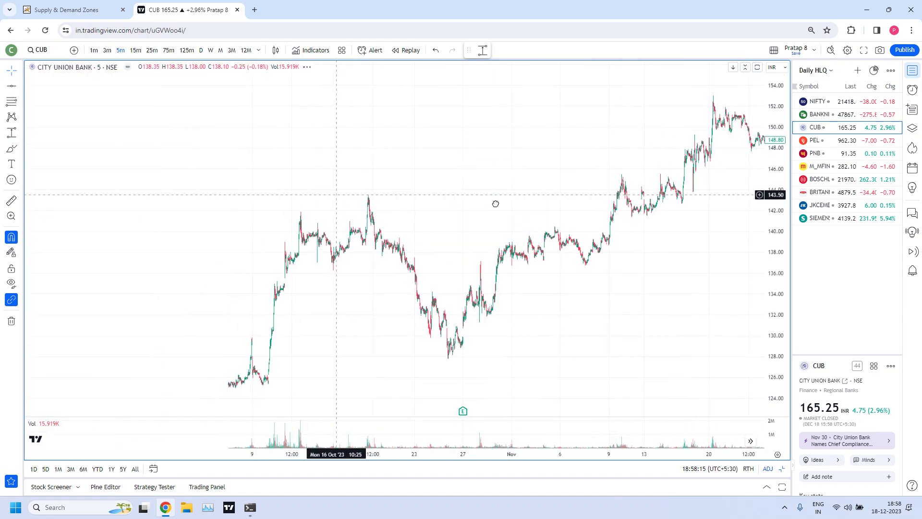
drag(140, 171, 438, 171)
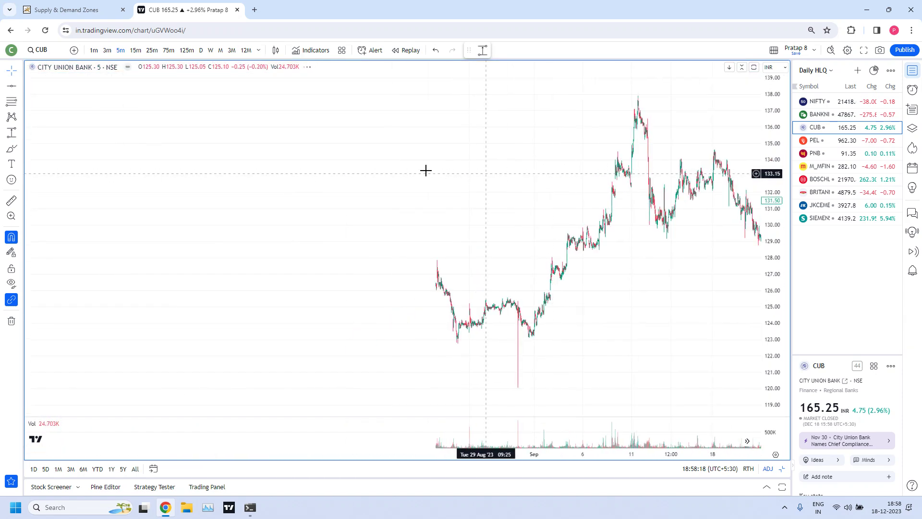
drag(155, 149, 537, 146)
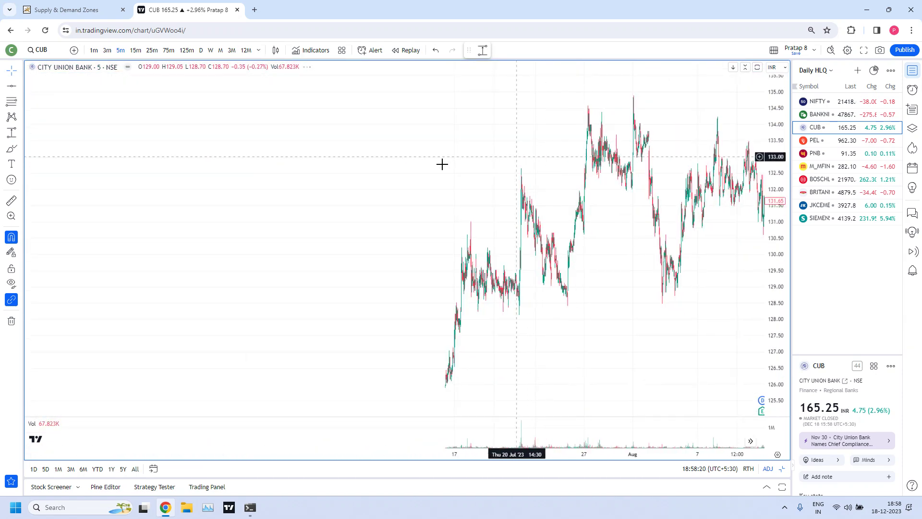
drag(209, 123, 494, 154)
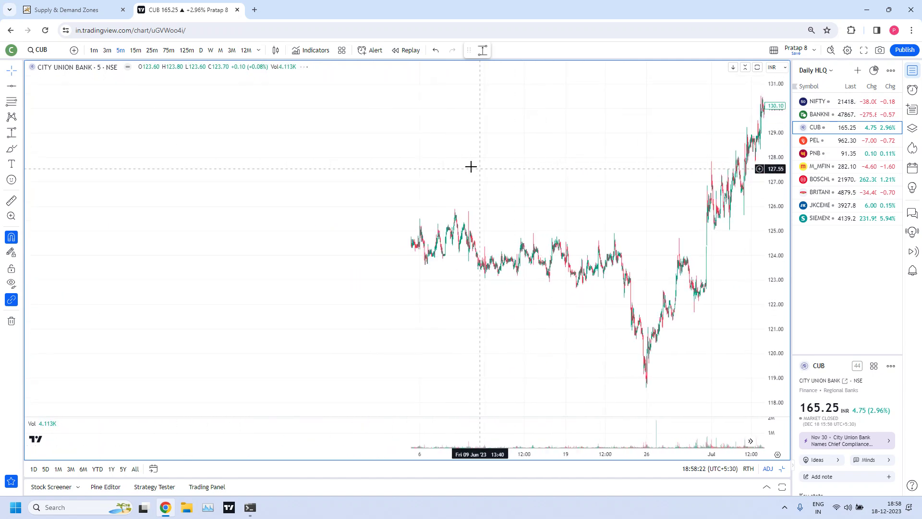
drag(211, 229, 488, 243)
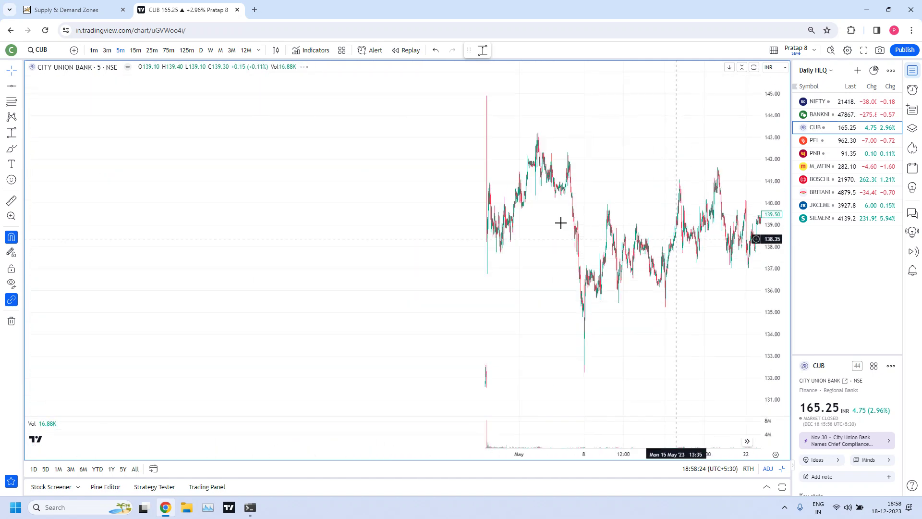
drag(385, 195, 597, 200)
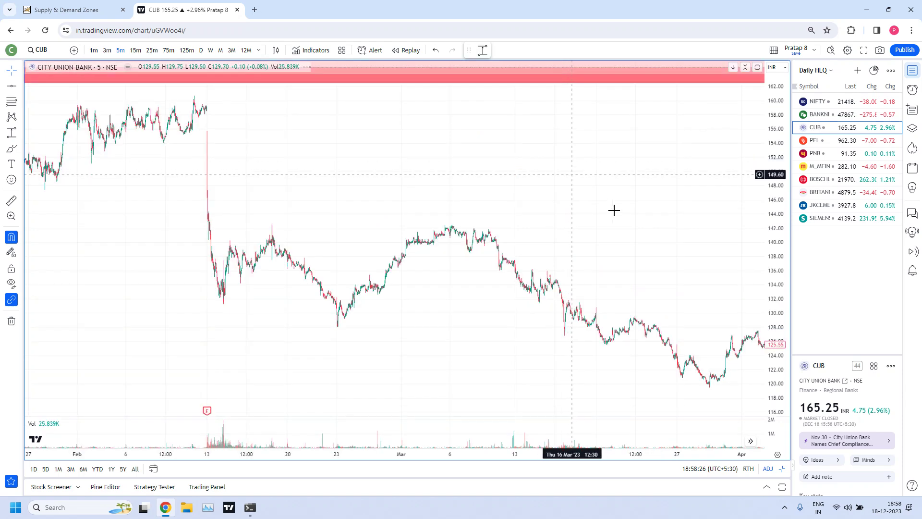
drag(115, 220, 561, 220)
drag(144, 202, 585, 201)
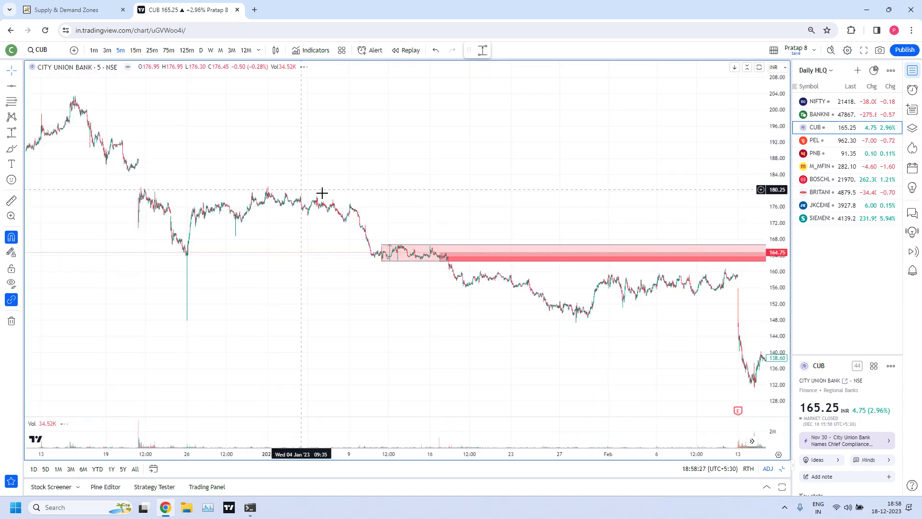
drag(229, 258, 545, 208)
- Narrow the innermost supply zone on the 5-minute chart by raising its lower edge to 163.45, starting at the 17 January 2023 09:45 candle
scroll(525, 144, up, 5)
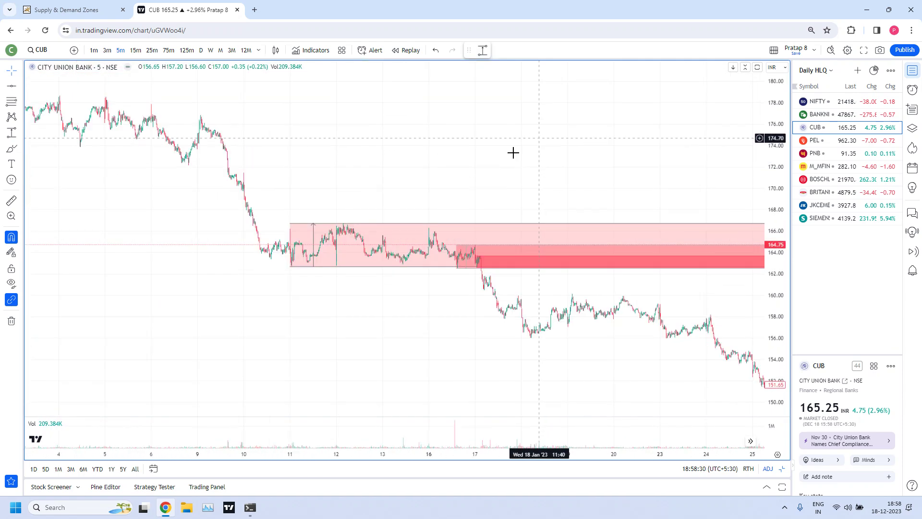
drag(362, 216, 472, 256)
scroll(469, 154, down, 3)
scroll(419, 200, up, 5)
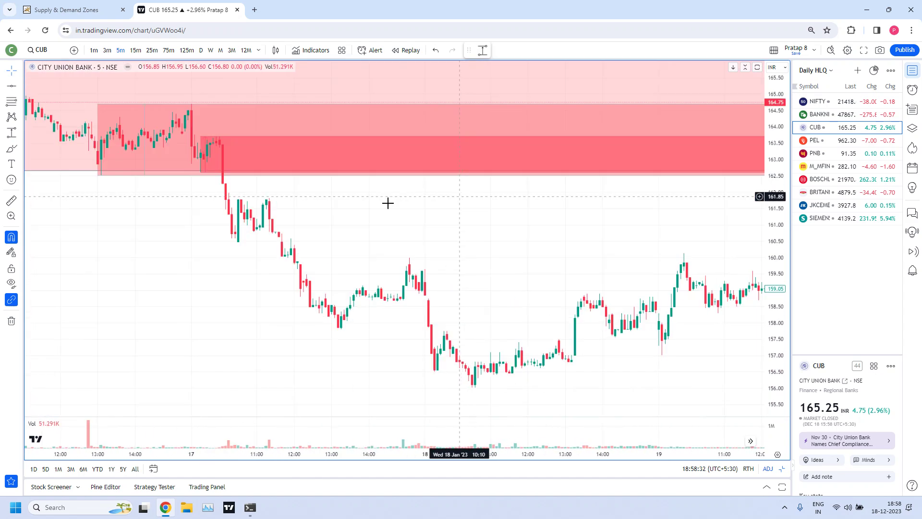
drag(385, 226, 494, 232)
scroll(431, 183, up, 5)
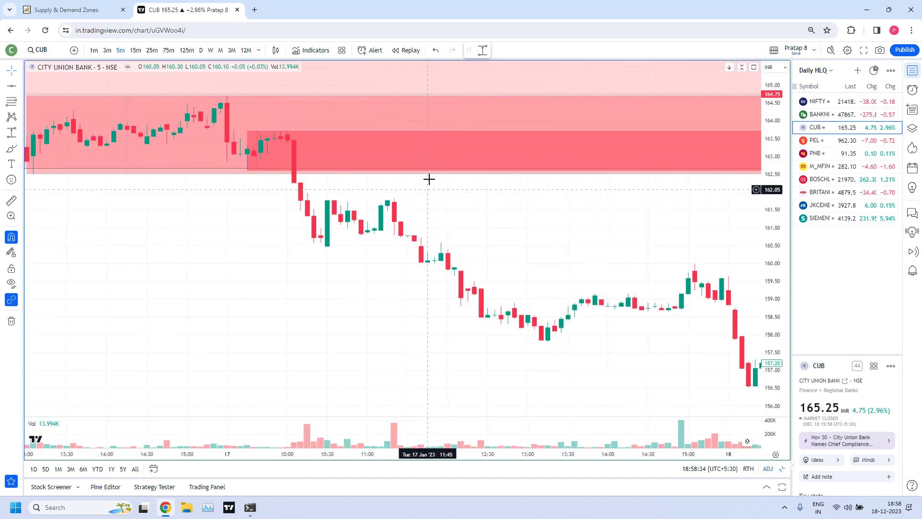
drag(148, 227, 616, 273)
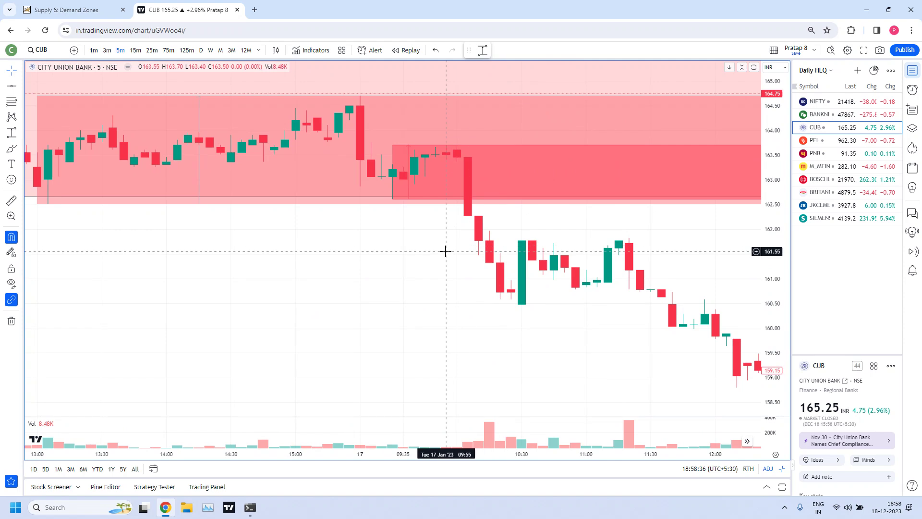
drag(417, 237, 477, 237)
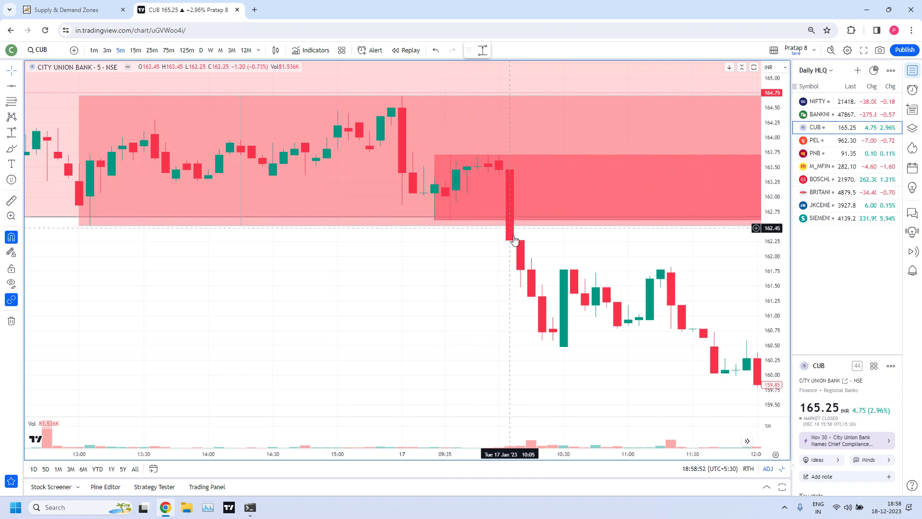
click(457, 226)
drag(435, 220, 501, 170)
click(461, 275)
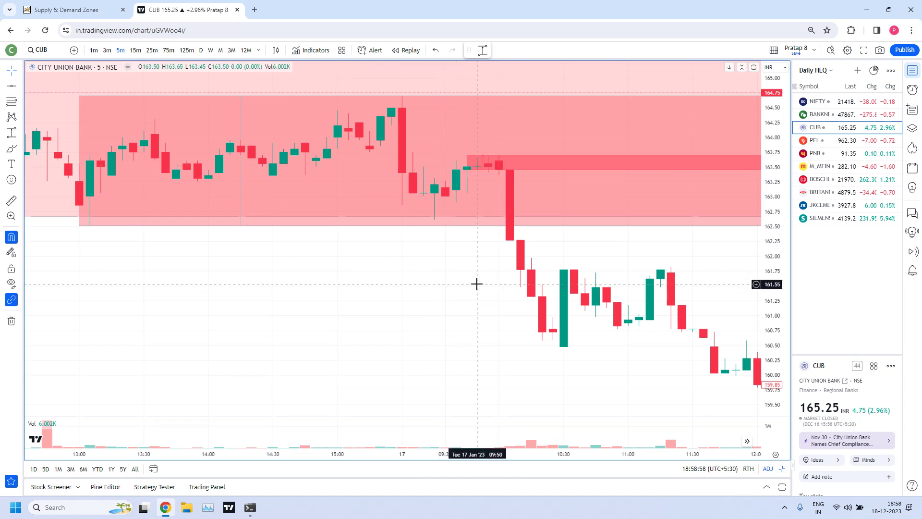
- Try lowering the narrowed supply zone's upper edge to 163.50 at the 09:45 candle, and undo that change
scroll(231, 287, up, 3)
drag(232, 286, 663, 270)
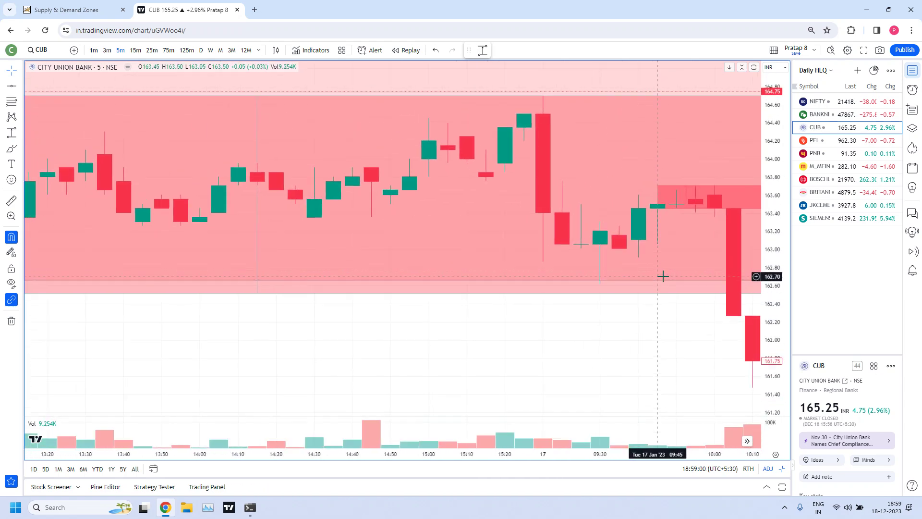
scroll(660, 277, up, 3)
drag(555, 330, 570, 330)
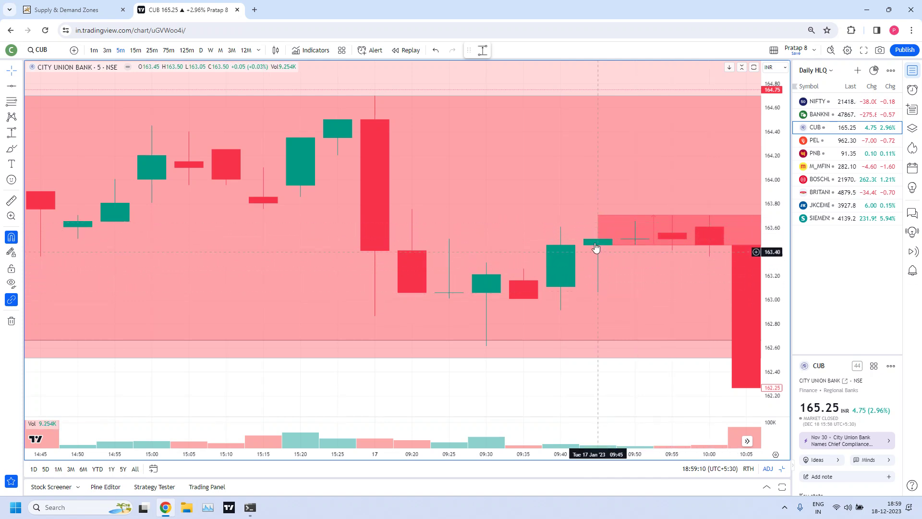
drag(599, 215, 615, 226)
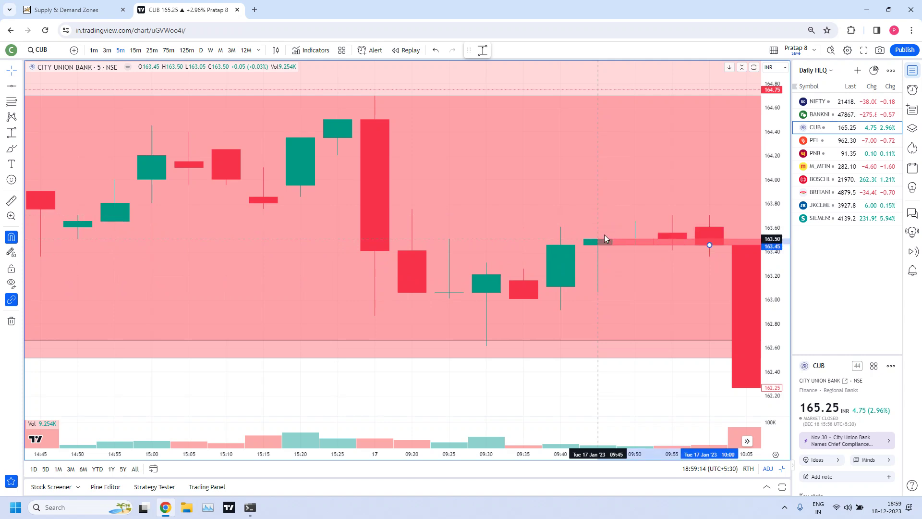
key(ctrl+z)
click(642, 282)
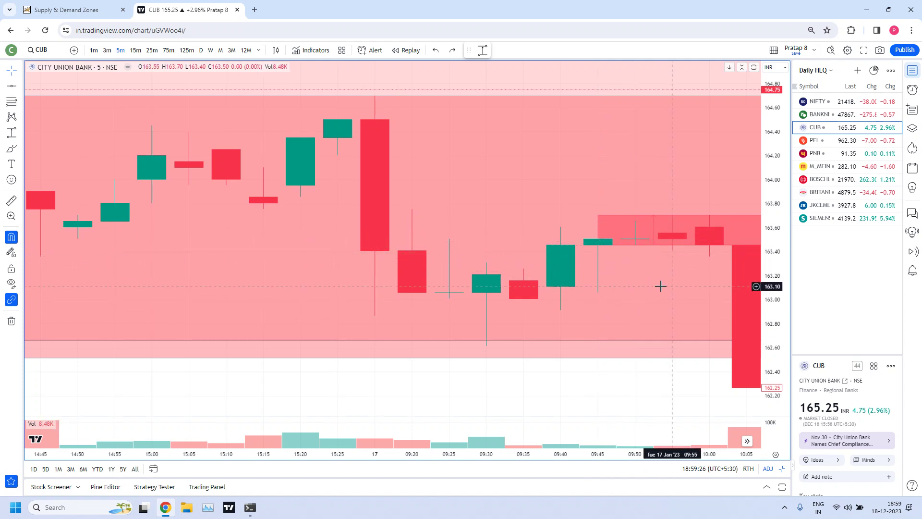
- Examine the 5-minute drop out of the narrowed supply zone on 17 January 2023
scroll(669, 390, down, 2)
drag(668, 391, 495, 392)
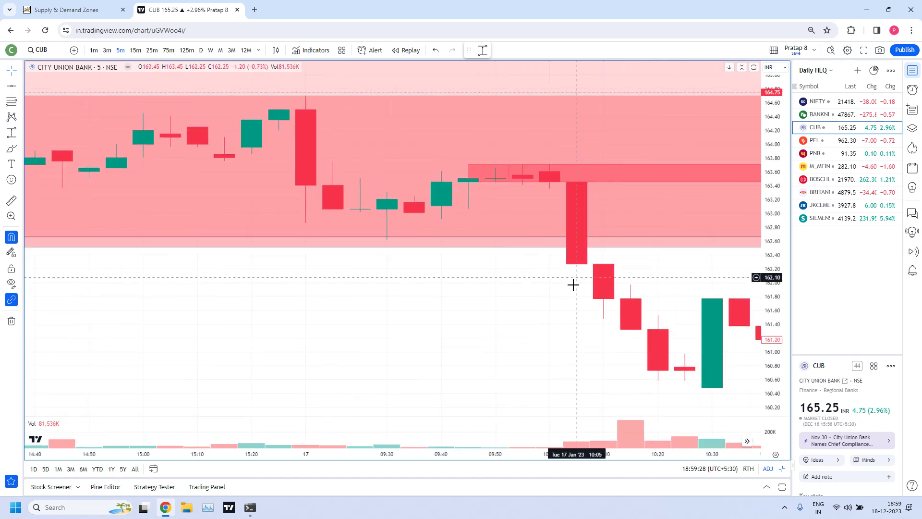
scroll(442, 216, down, 2)
scroll(396, 232, down, 2)
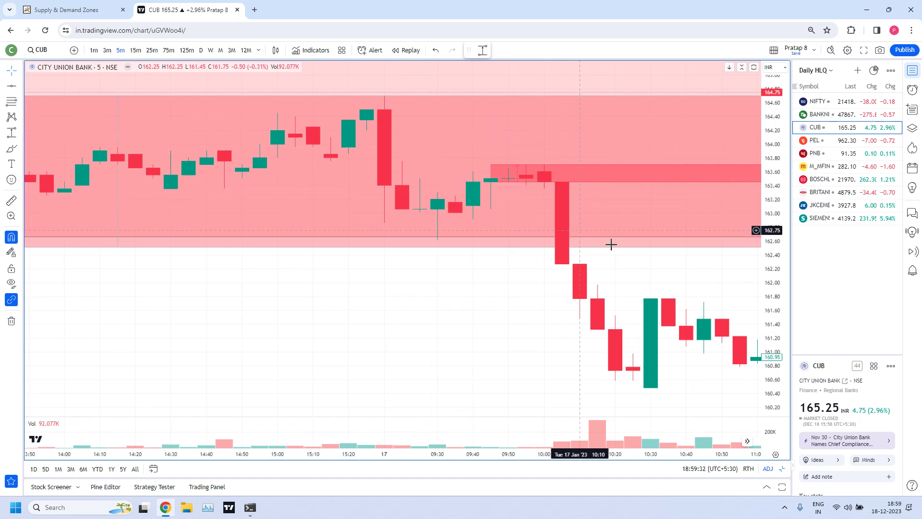
scroll(586, 289, down, 2)
scroll(624, 266, down, 3)
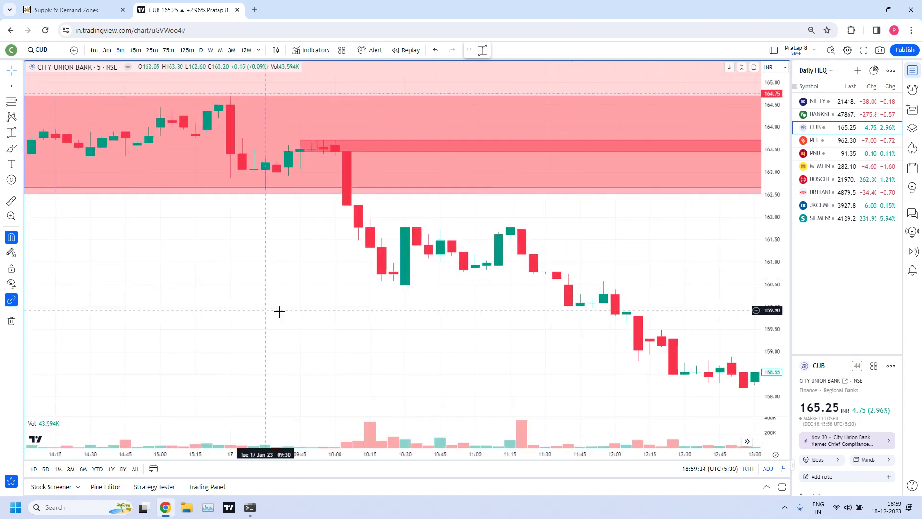
- Follow the 5-minute price forward from January 2023 to the 18 December 2023 candles that enter the supply zones
drag(677, 244, 461, 175)
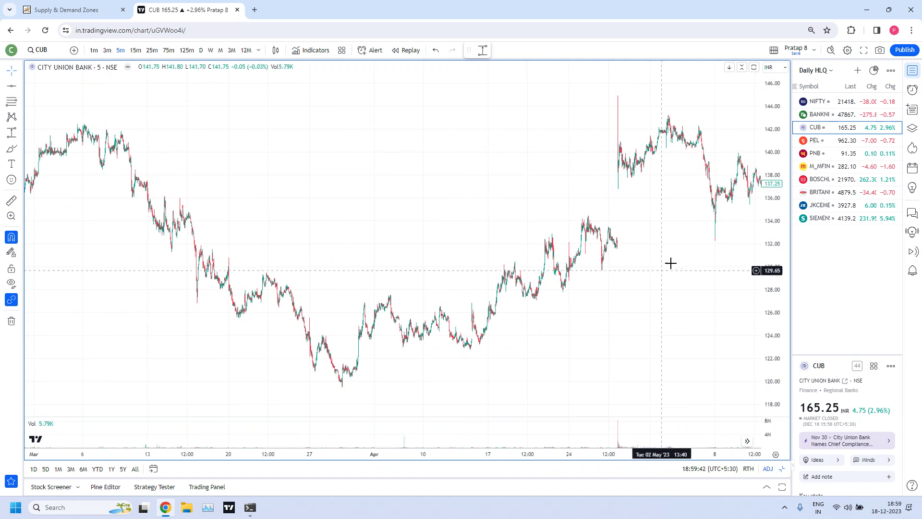
drag(670, 265, 499, 215)
drag(612, 207, 457, 175)
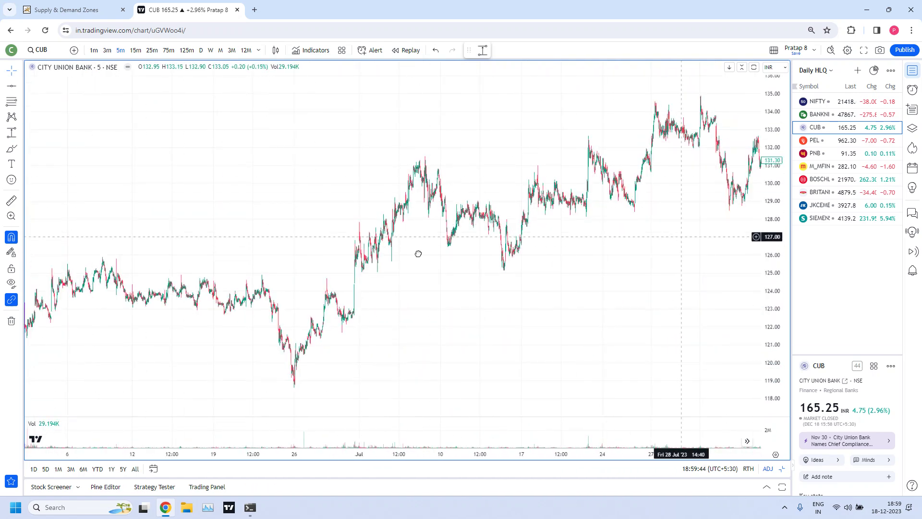
drag(571, 253, 408, 211)
drag(498, 237, 336, 207)
drag(567, 240, 408, 206)
drag(525, 226, 206, 307)
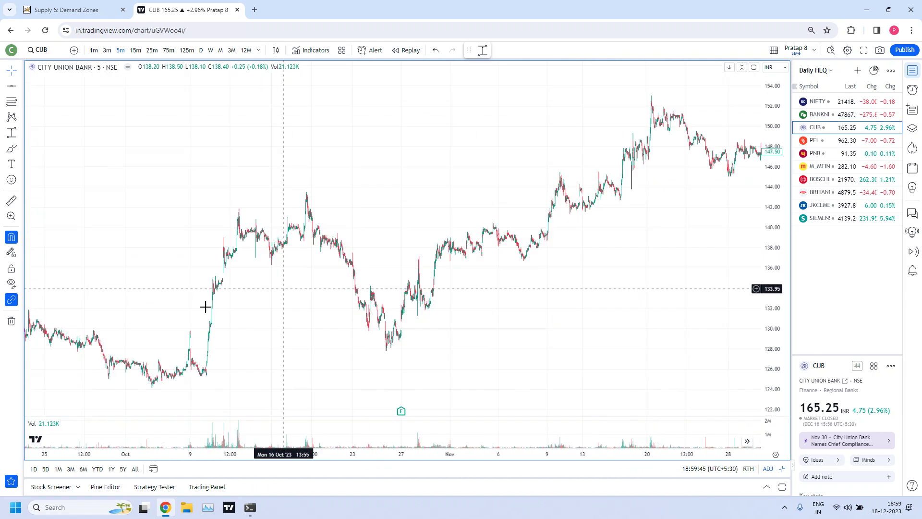
drag(600, 269, 202, 288)
drag(552, 249, 288, 269)
drag(467, 245, 655, 267)
scroll(604, 253, up, 5)
scroll(603, 254, up, 5)
drag(546, 290, 797, 272)
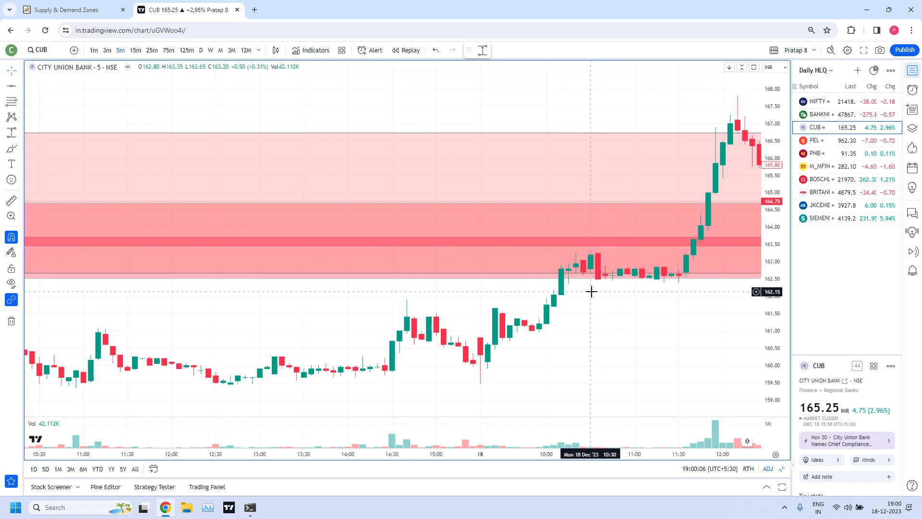
- On the 15-minute chart, mark a zone from 162.75 down to 162.35 starting at the 18 December 2023 10:15 candle
click(136, 50)
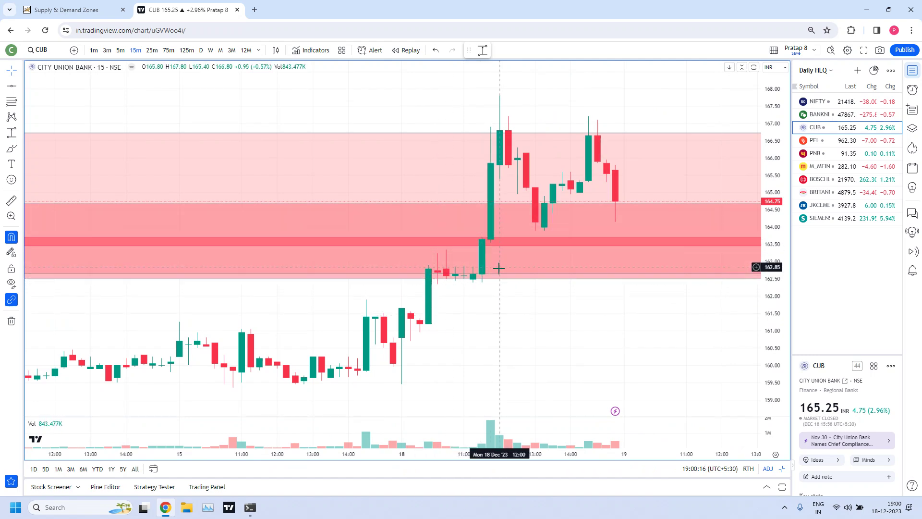
click(482, 50)
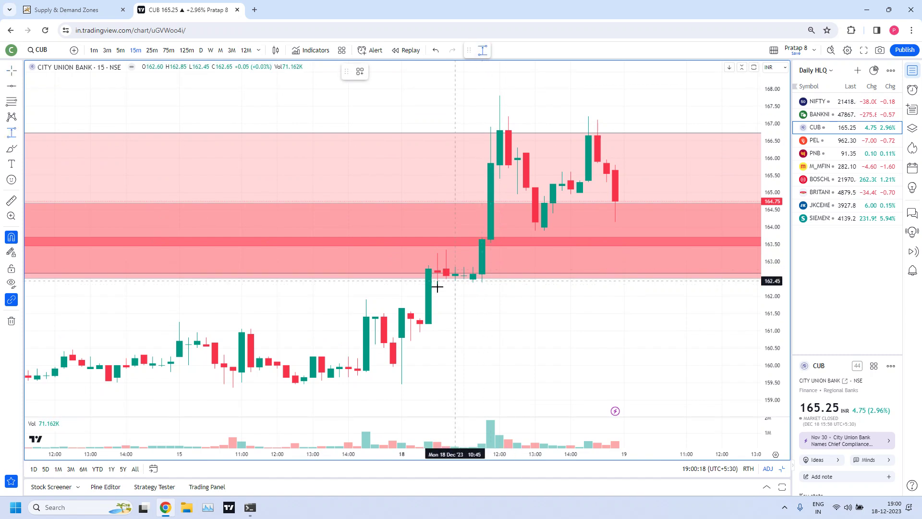
click(438, 272)
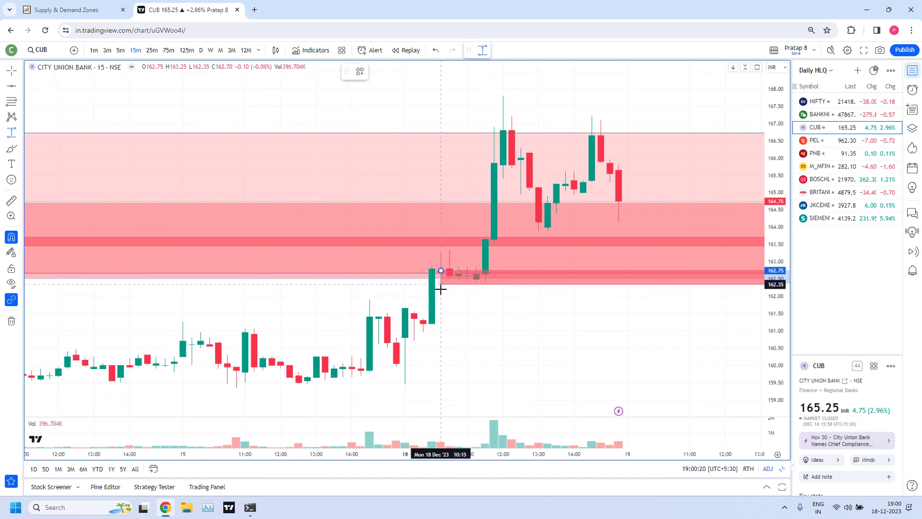
click(438, 288)
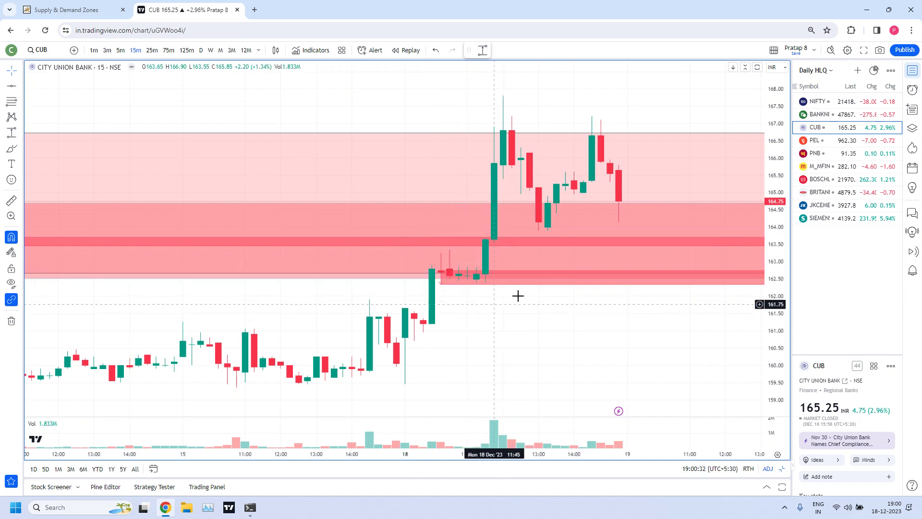
- Apply the SZ template to the zone drawn at the 18 December base candles
right_click(441, 272)
mouse_move(499, 278)
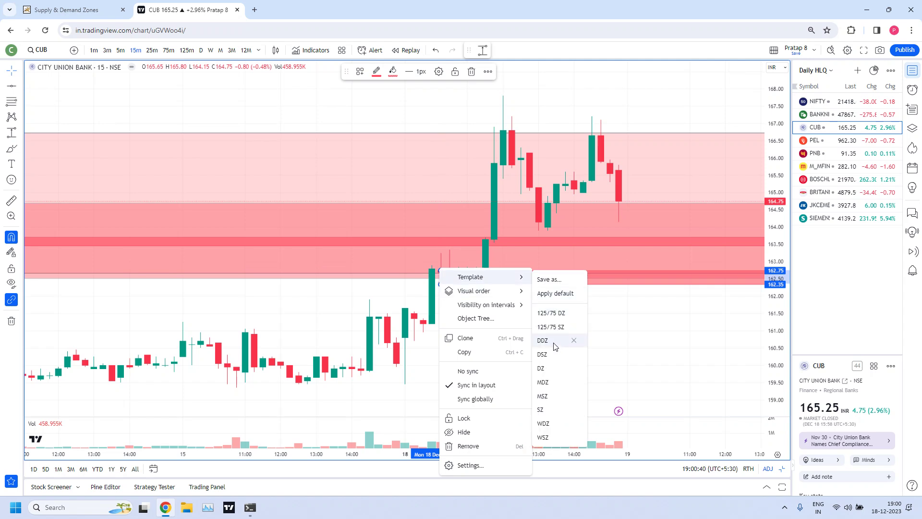
click(543, 411)
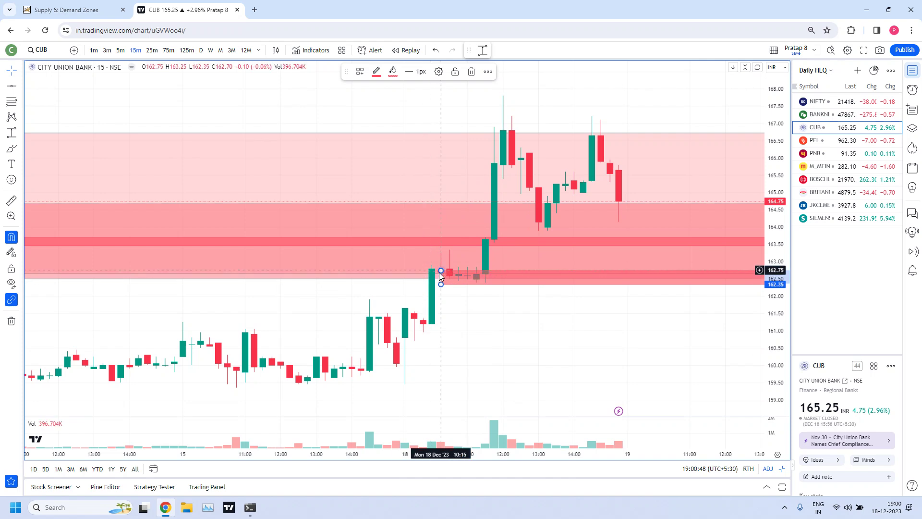
- Apply the DZ template to the 18 December zone and set its upper edge to about 162.80
right_click(442, 272)
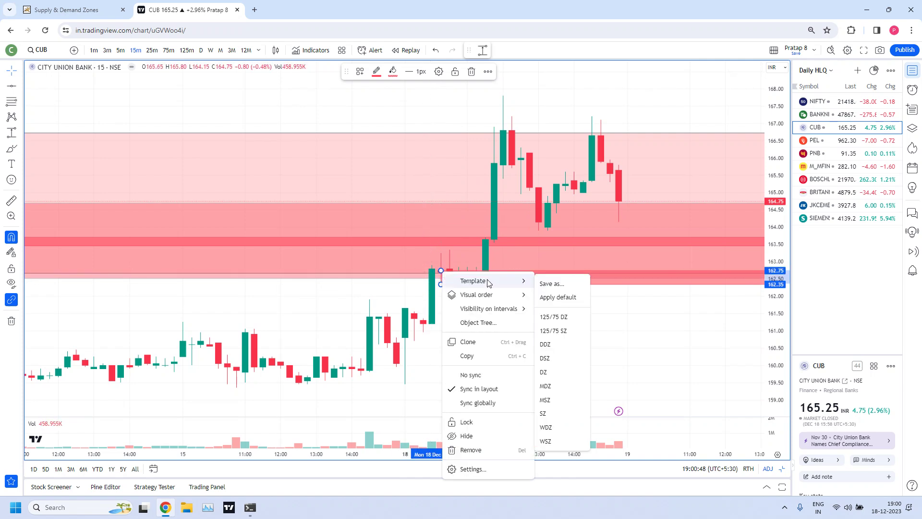
click(547, 373)
drag(443, 274, 447, 249)
click(486, 320)
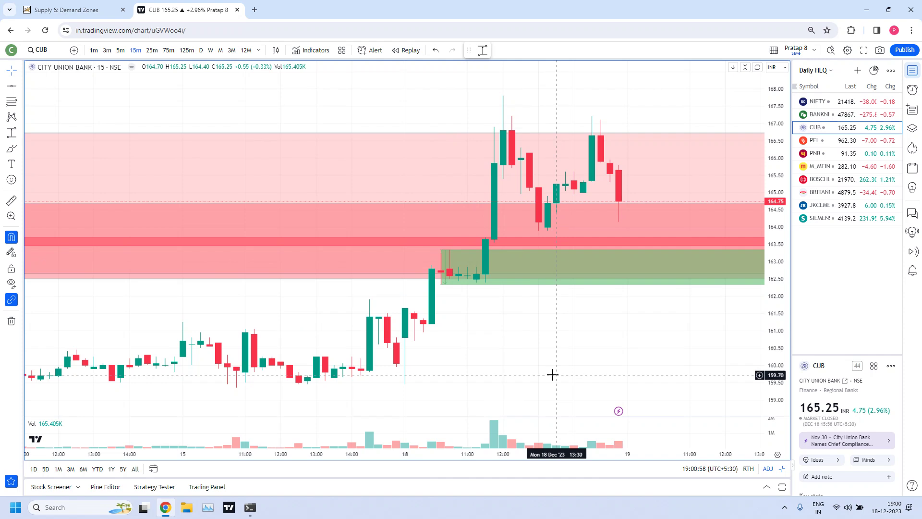
mouse_move(447, 256)
mouse_down()
mouse_move(442, 266)
mouse_move(452, 267)
mouse_up()
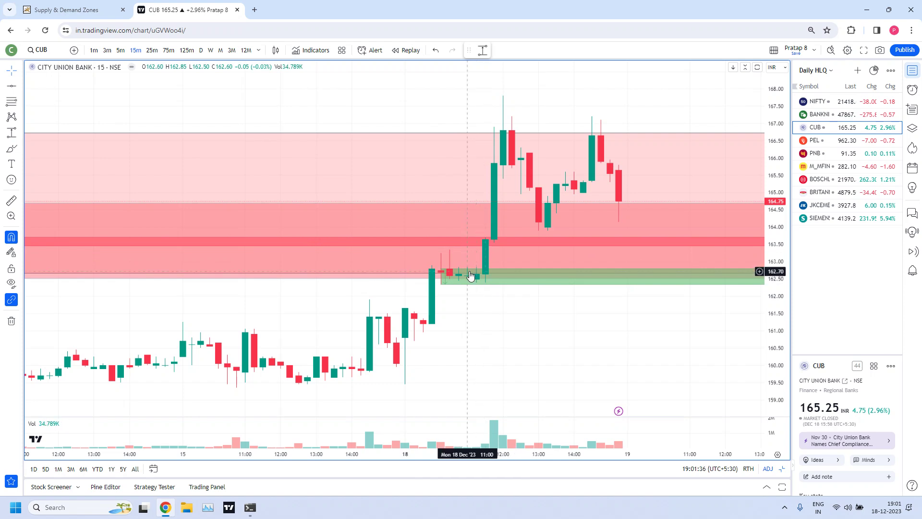
- Try raising the 18 December demand zone's upper edge to 163.35, and return it to 162.80
click(559, 278)
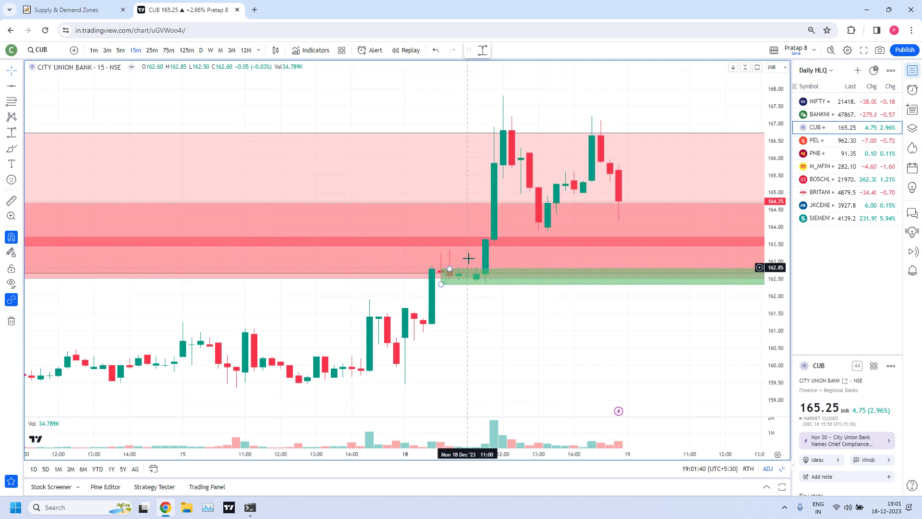
click(487, 323)
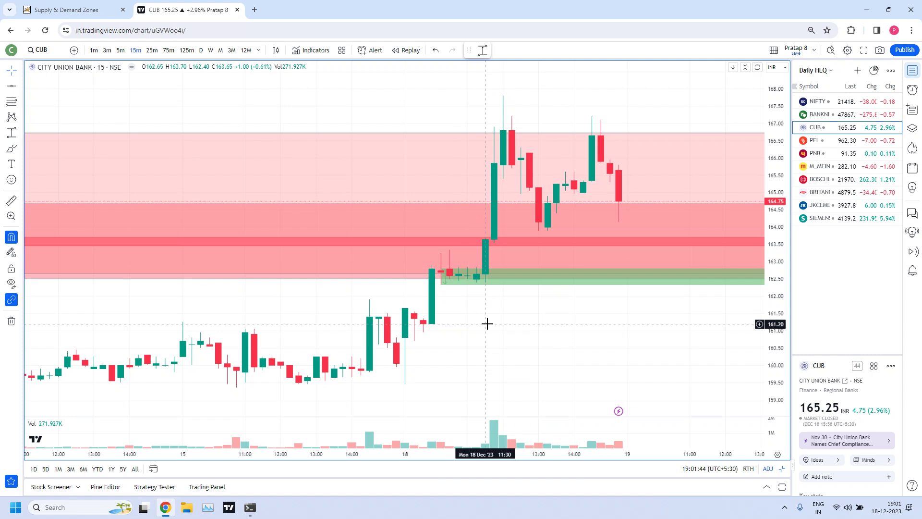
click(450, 268)
drag(450, 269, 450, 250)
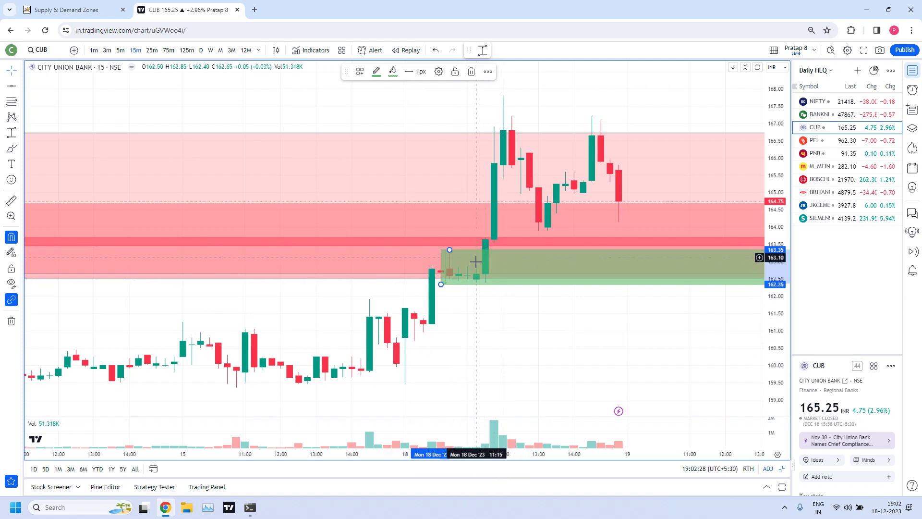
drag(449, 250, 448, 266)
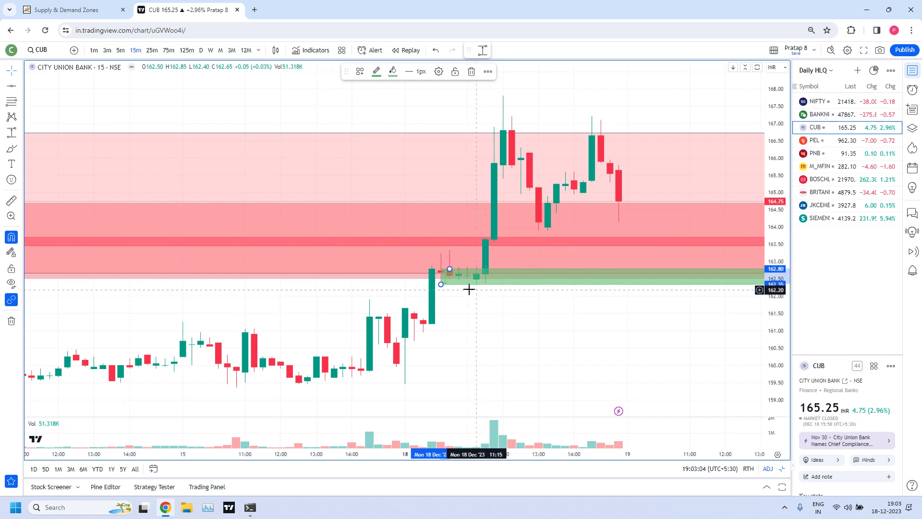
click(469, 316)
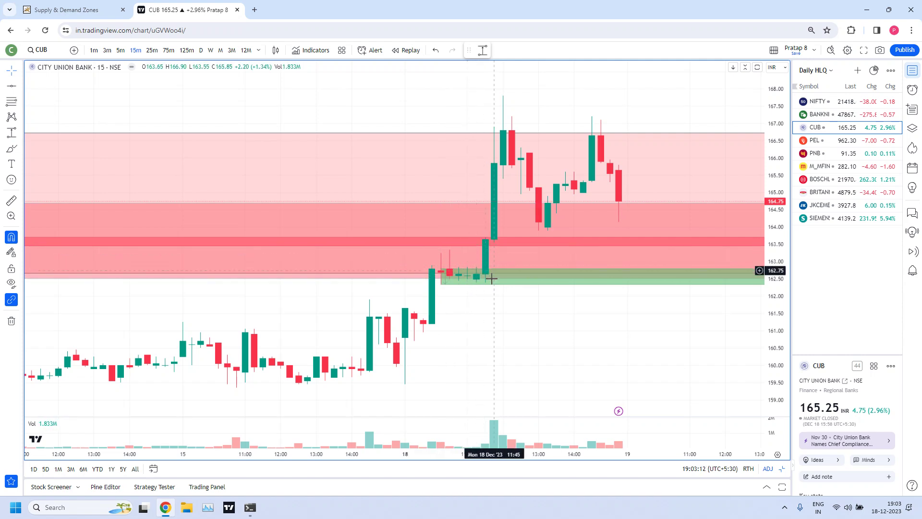
- Mark a second demand zone from 161.55 down to 160.70, starting at the 18 December 09:30 candle
click(482, 51)
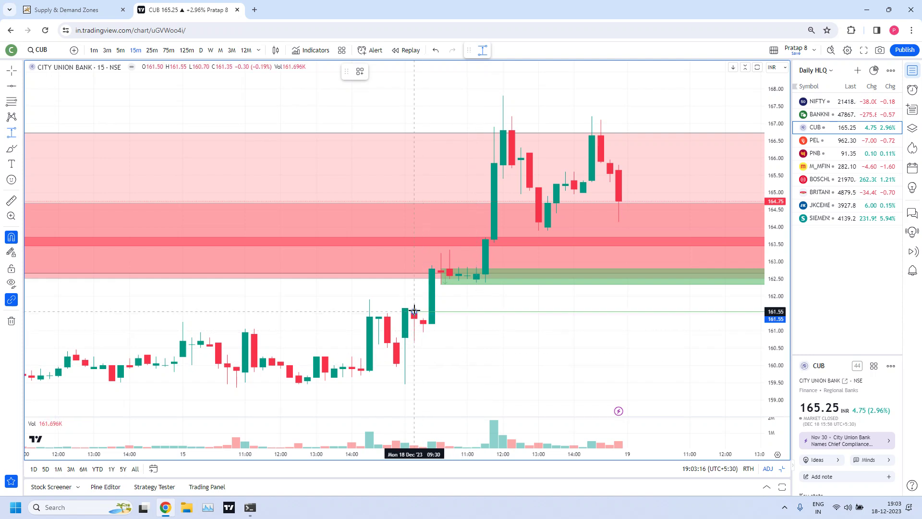
click(414, 312)
click(503, 358)
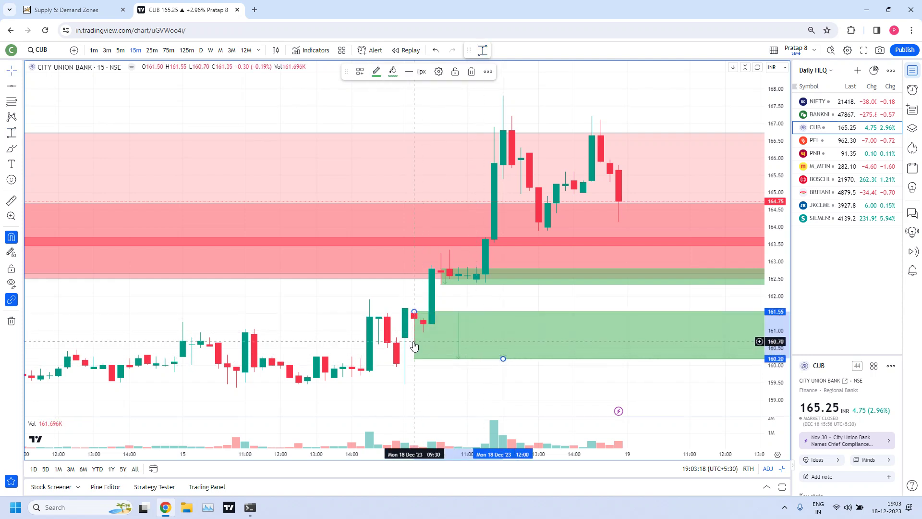
drag(503, 358, 414, 341)
click(511, 368)
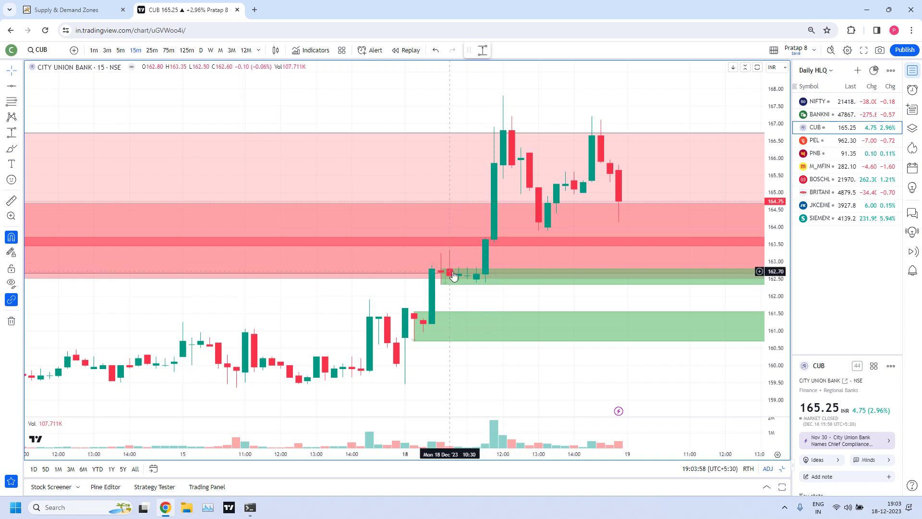
- Raise the upper edge of the demand zone at the 18 December 10:15 candle to 163.35
drag(448, 269, 449, 259)
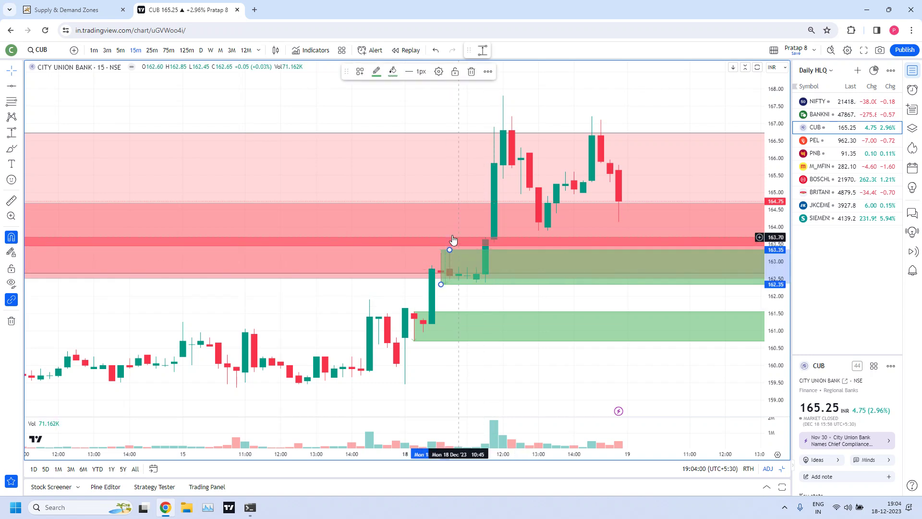
click(482, 367)
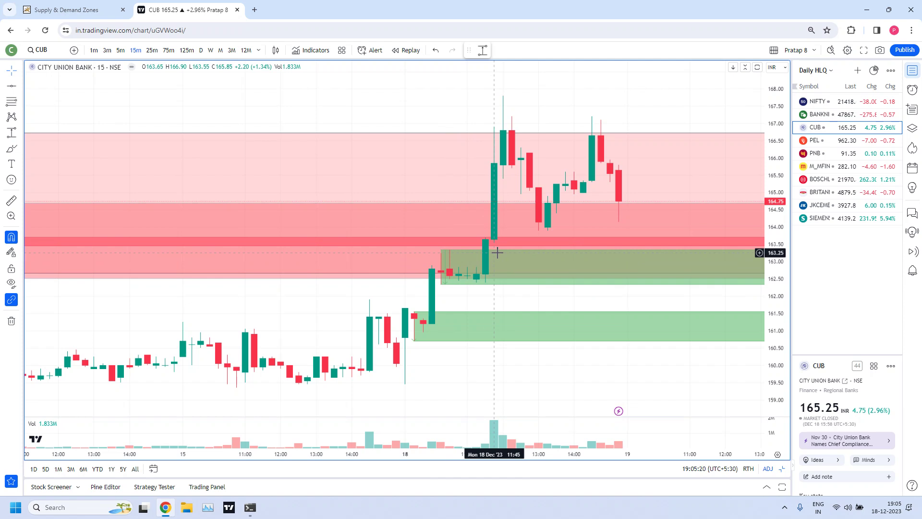
click(454, 266)
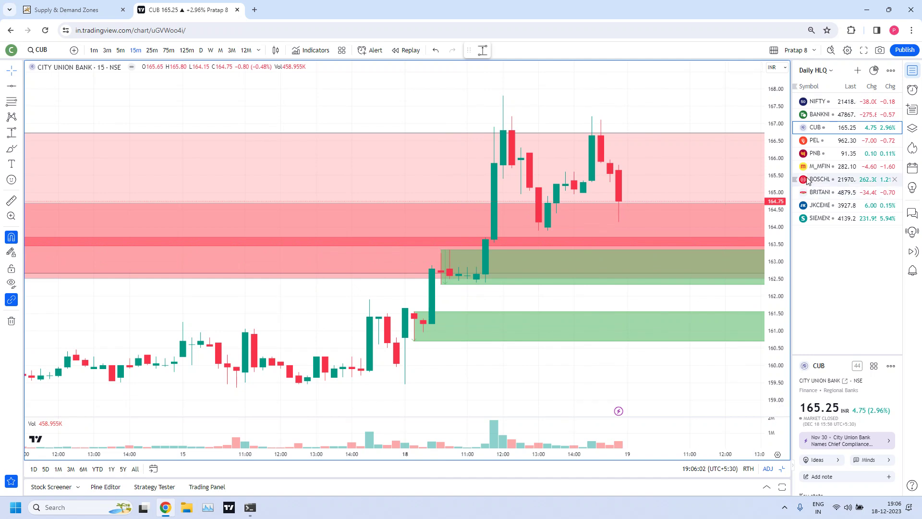
- Load PEL from the watchlist and examine its November supply zones and December demand zone on the enlarged daily chart
click(819, 141)
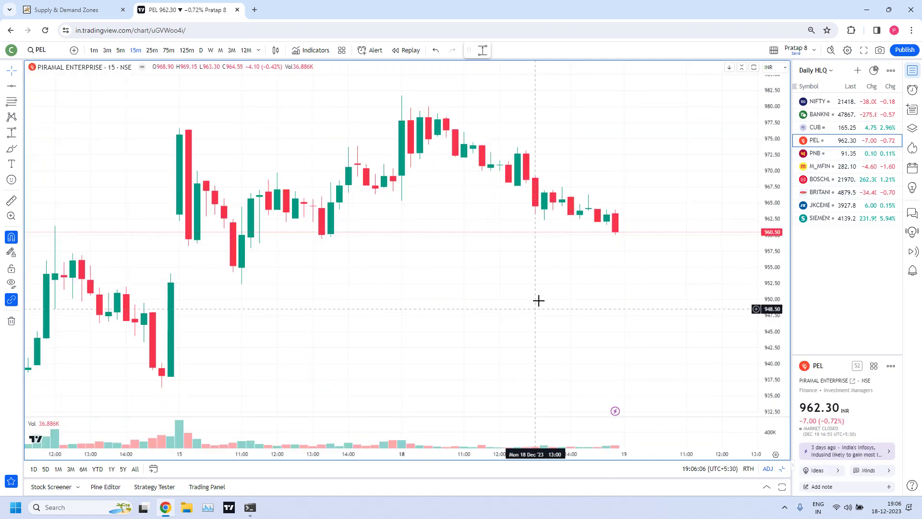
click(782, 469)
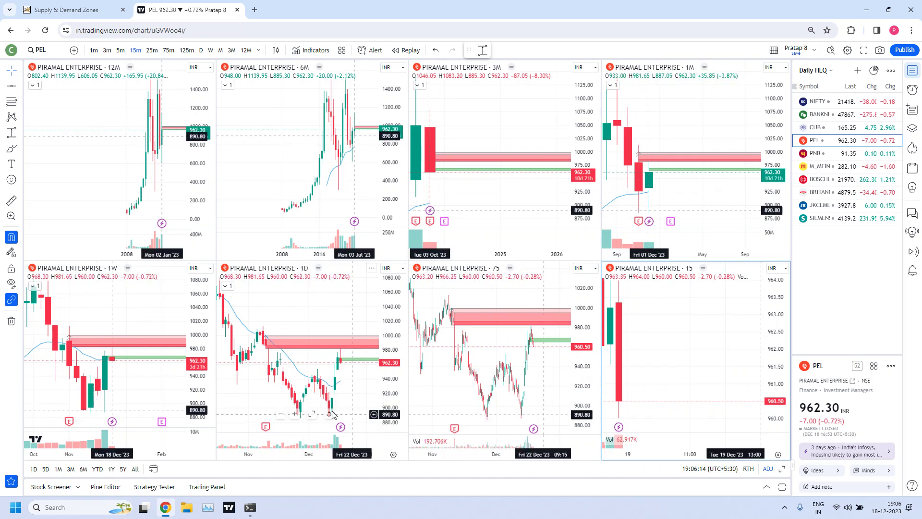
double_click(367, 397)
scroll(528, 255, up, 5)
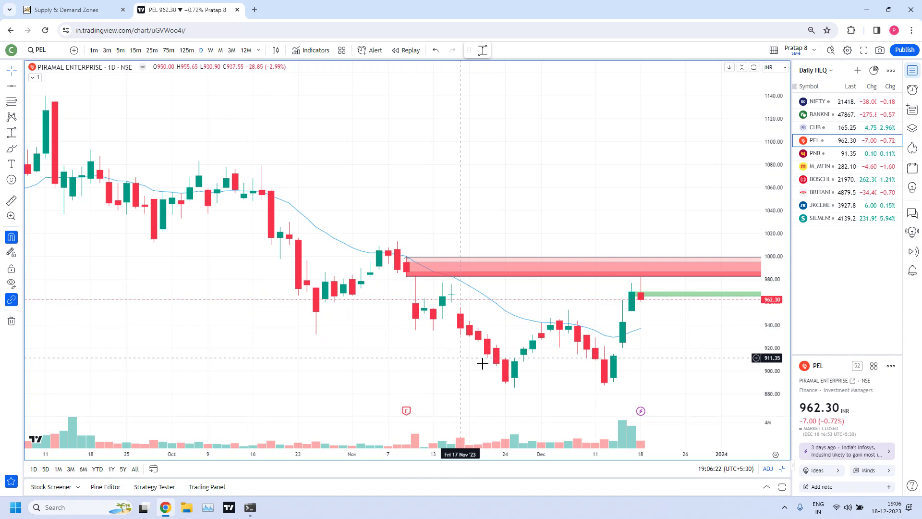
scroll(639, 344, up, 2)
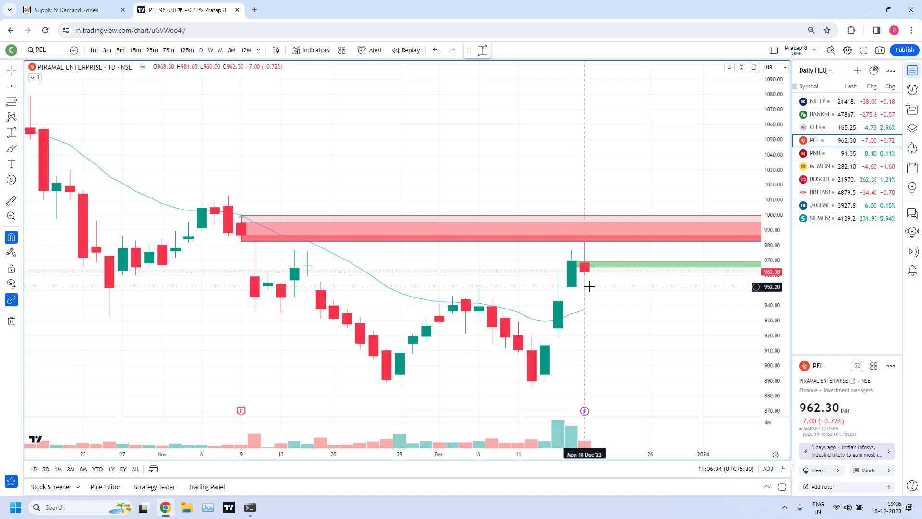
scroll(584, 237, up, 1)
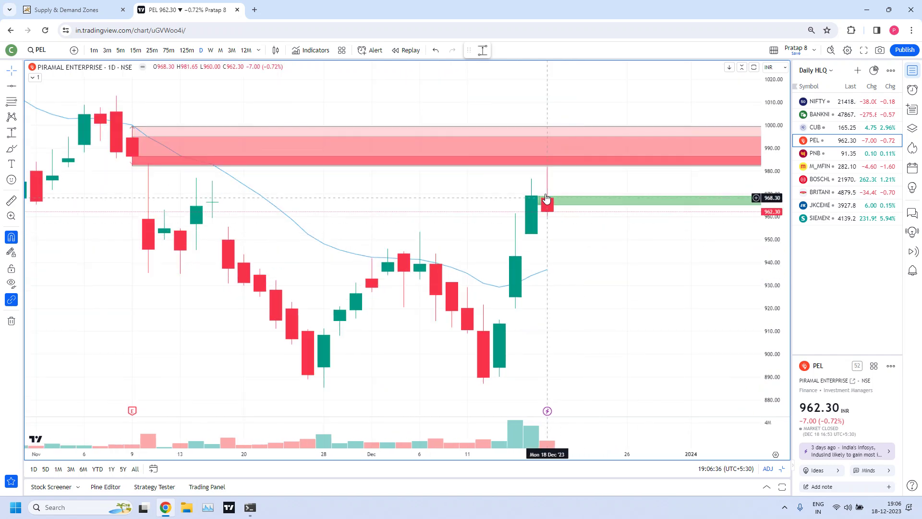
scroll(569, 228, up, 1)
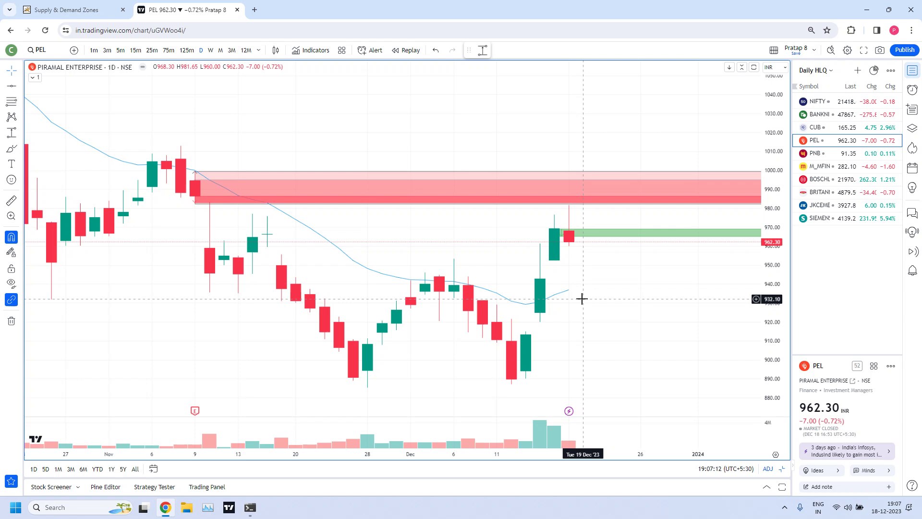
drag(580, 287, 627, 288)
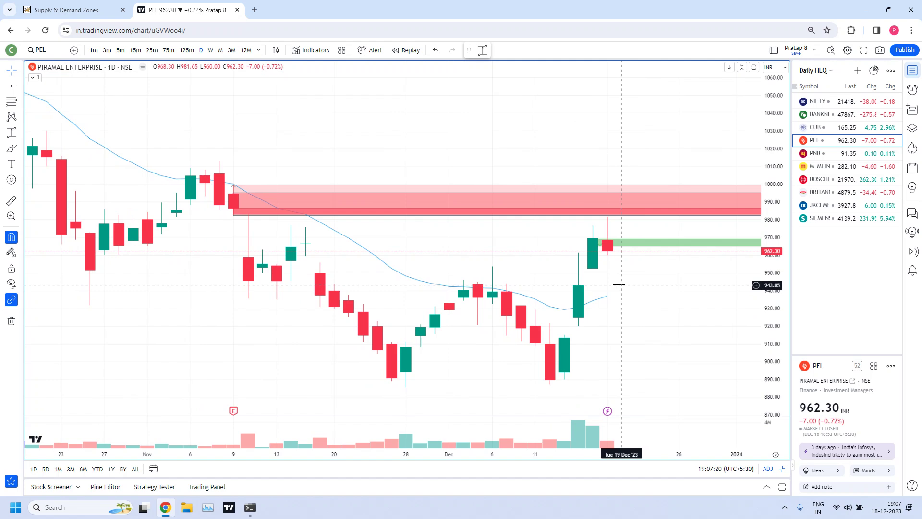
scroll(636, 287, down, 2)
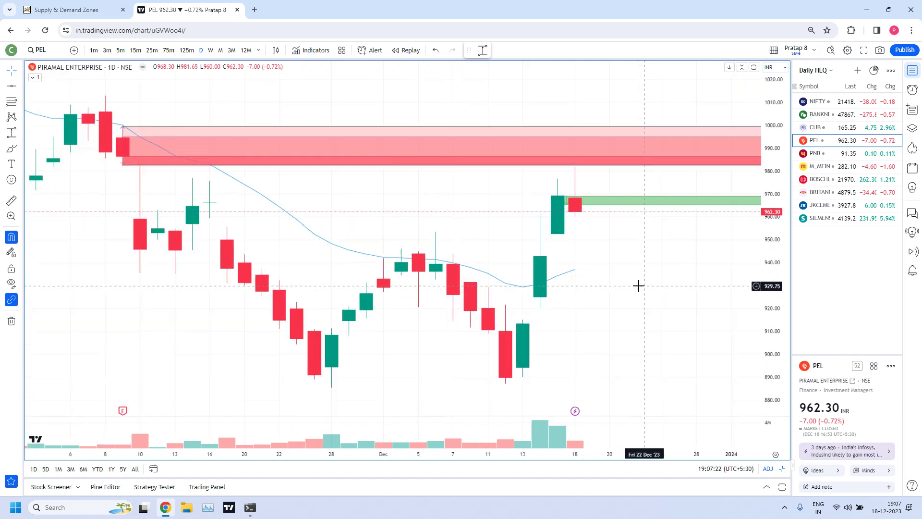
scroll(624, 279, down, 2)
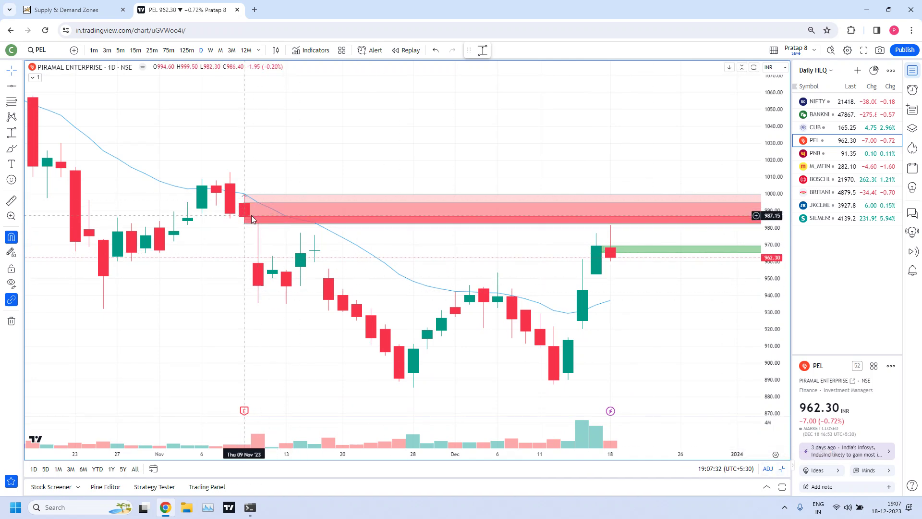
- Enlarge PEL's 75-minute chart and follow price from the 9 November supply zones to the 18 December candles
click(782, 472)
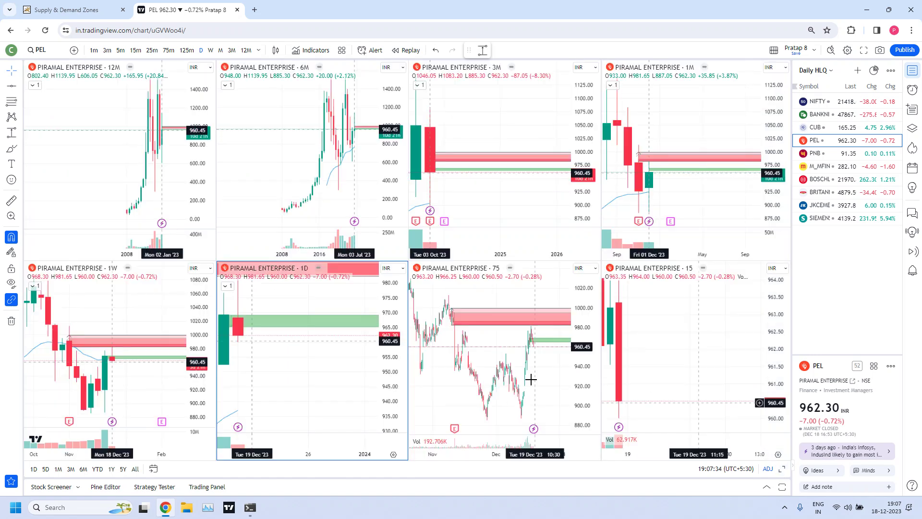
key(alt+Return)
drag(500, 307, 656, 152)
scroll(572, 201, up, 10)
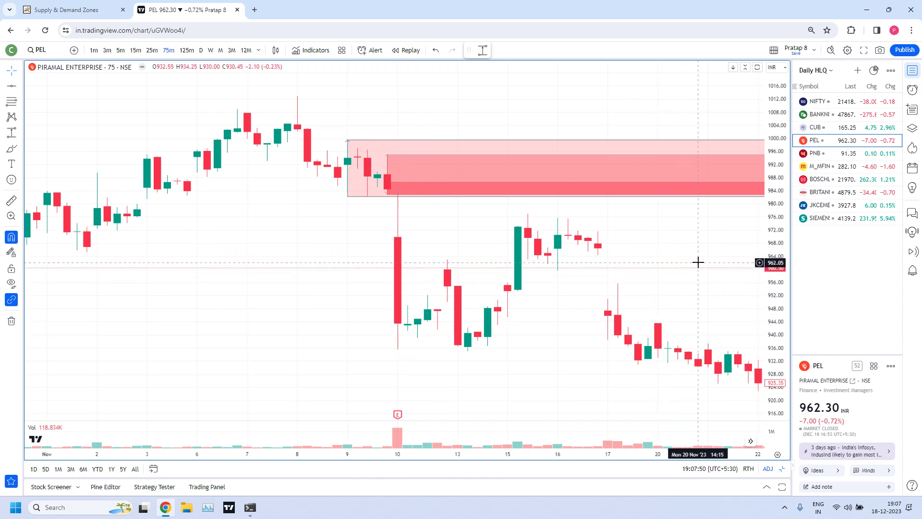
scroll(544, 223, right, 5)
scroll(544, 224, down, 5)
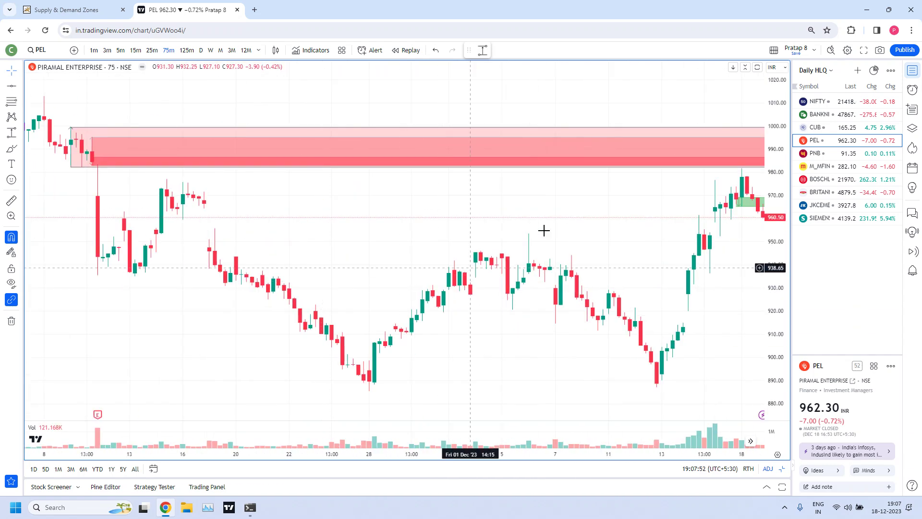
drag(567, 229, 493, 220)
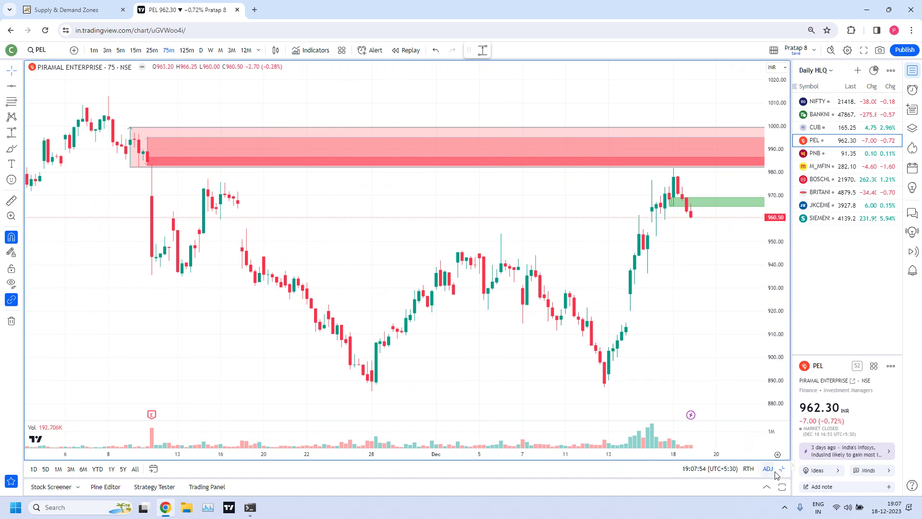
- Enlarge PEL's 15-minute chart and examine the nested supply zones of 9 November and the drop below them
key(alt+Return)
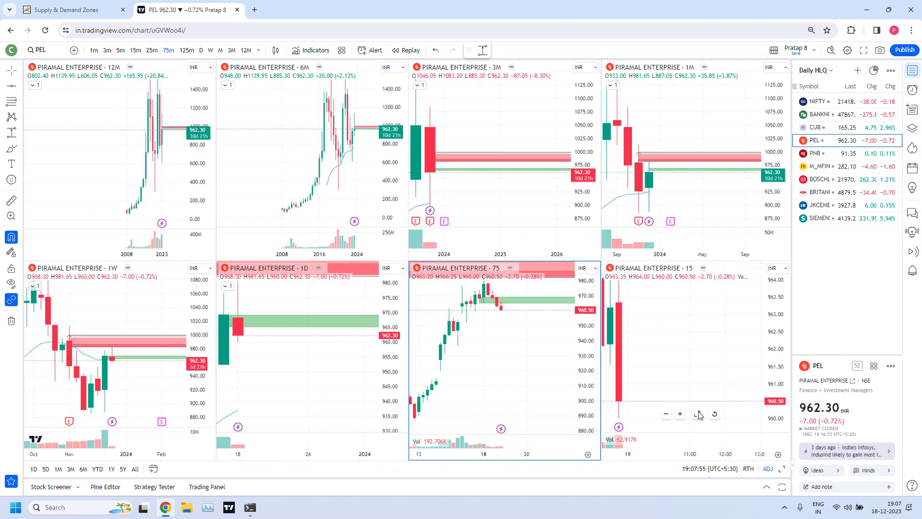
click(354, 277)
key(alt+Return)
scroll(477, 315, down, 10)
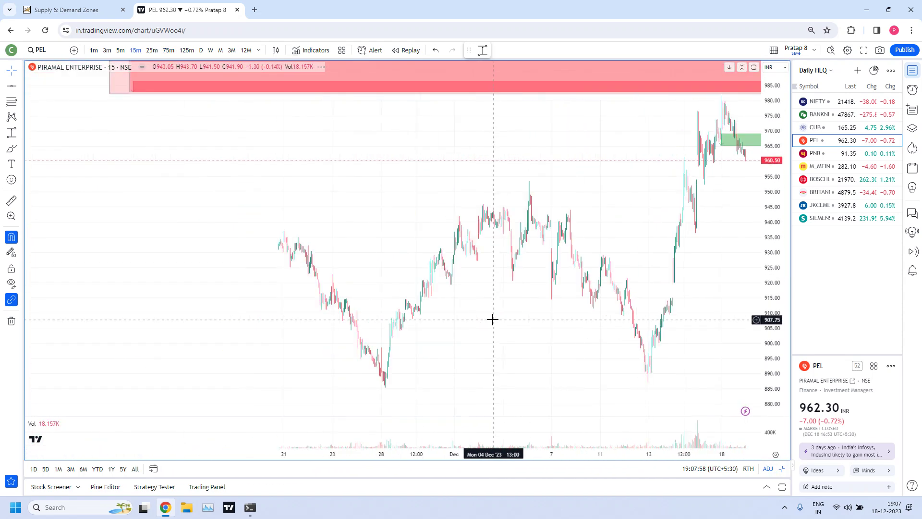
drag(86, 224, 595, 224)
scroll(373, 248, up, 3)
scroll(691, 236, up, 8)
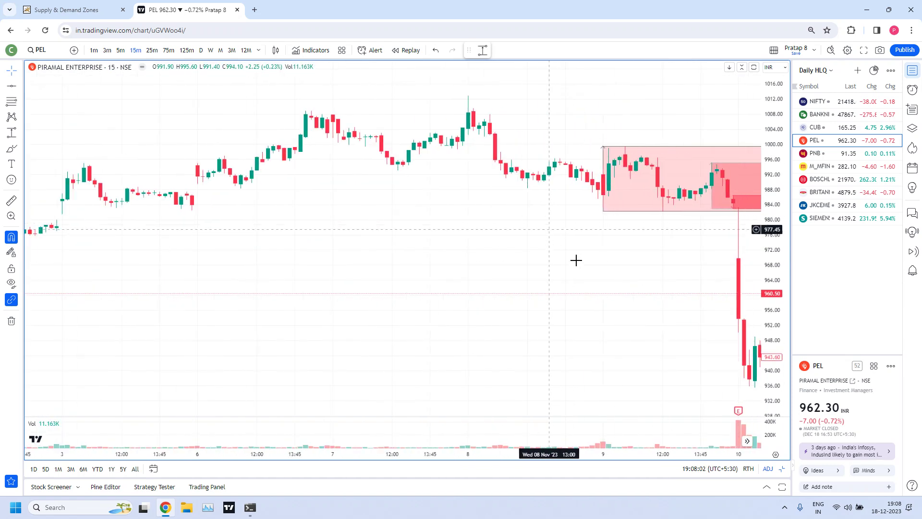
drag(590, 264, 391, 265)
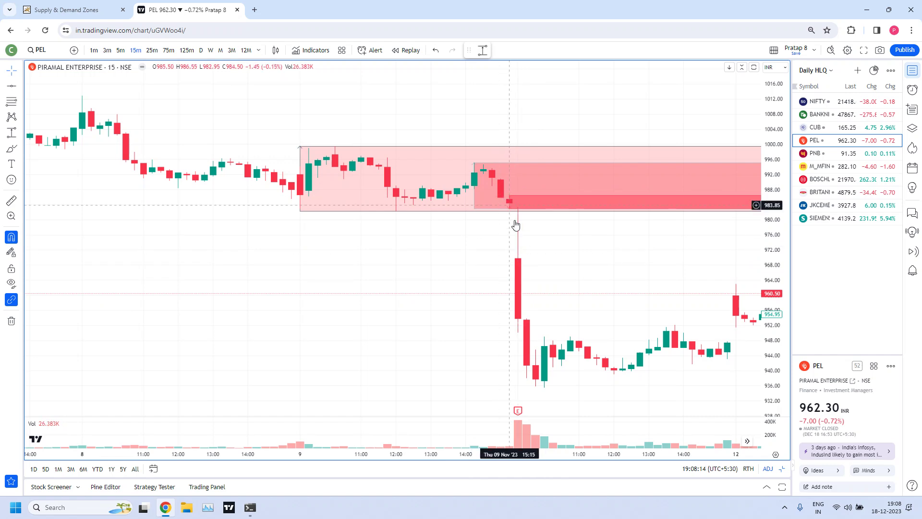
scroll(448, 255, down, 2)
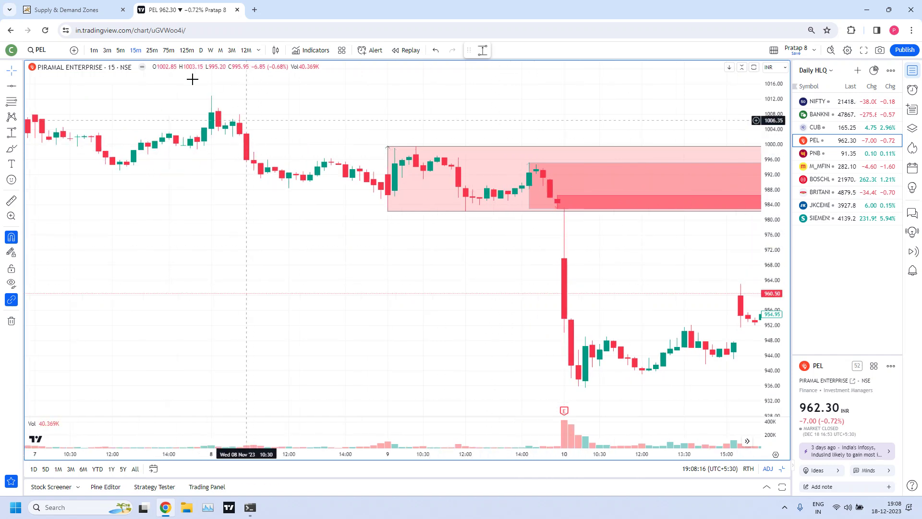
- Switch PEL to the 5-minute timeframe and locate the 9 November supply zones before the 10 November drop
click(120, 50)
scroll(514, 308, down, 4)
scroll(524, 313, down, 6)
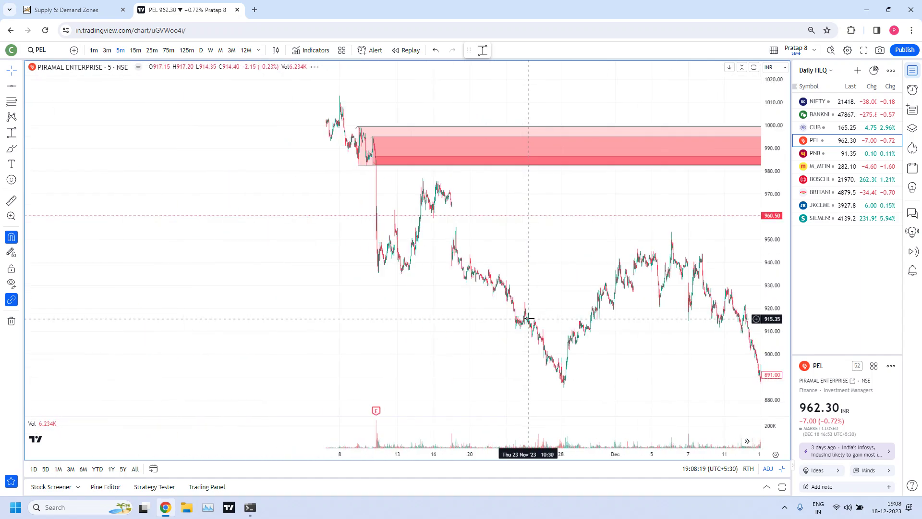
scroll(624, 274, down, 2)
scroll(568, 274, up, 6)
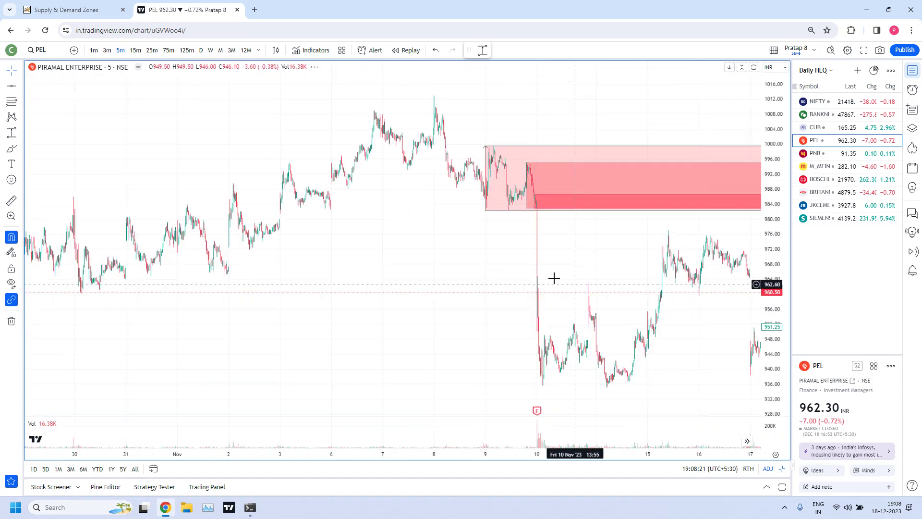
scroll(603, 246, up, 8)
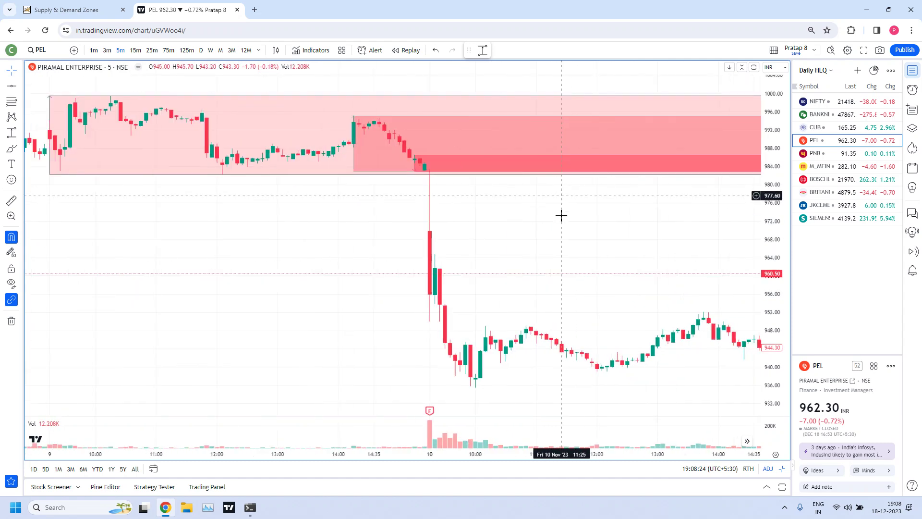
scroll(564, 233, down, 3)
scroll(469, 214, up, 6)
scroll(399, 192, down, 2)
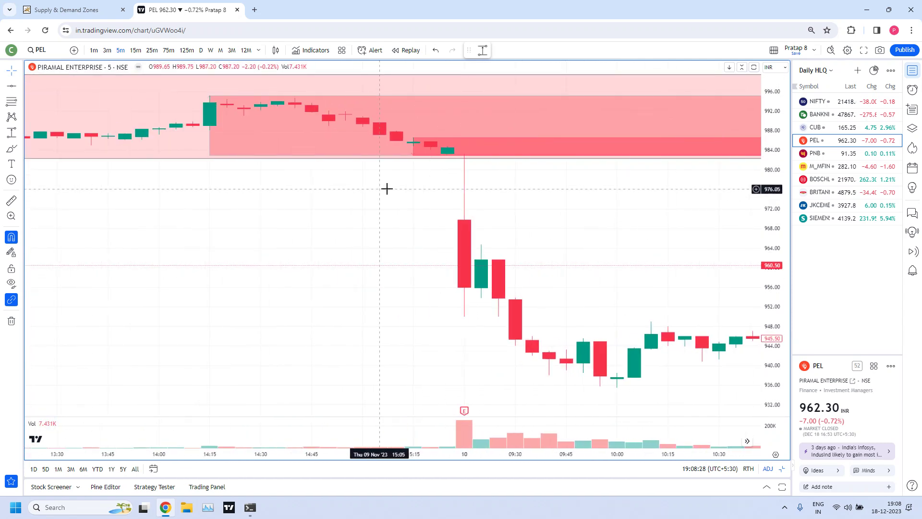
- Examine the nested 9 November supply zones and the 10 November drop on PEL's 5-minute chart
drag(391, 187, 676, 192)
scroll(675, 191, up, 1)
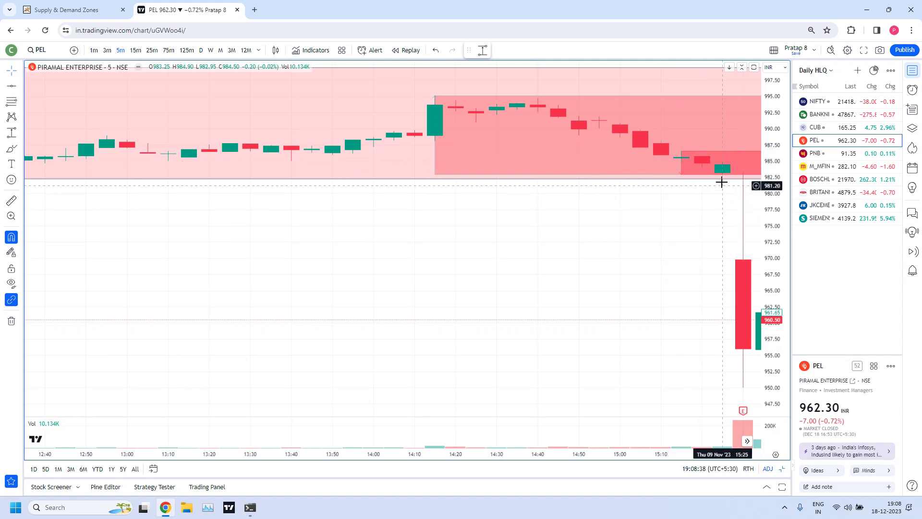
scroll(693, 243, down, 3)
drag(694, 243, 311, 255)
scroll(534, 225, down, 2)
scroll(534, 226, down, 2)
drag(644, 206, 536, 232)
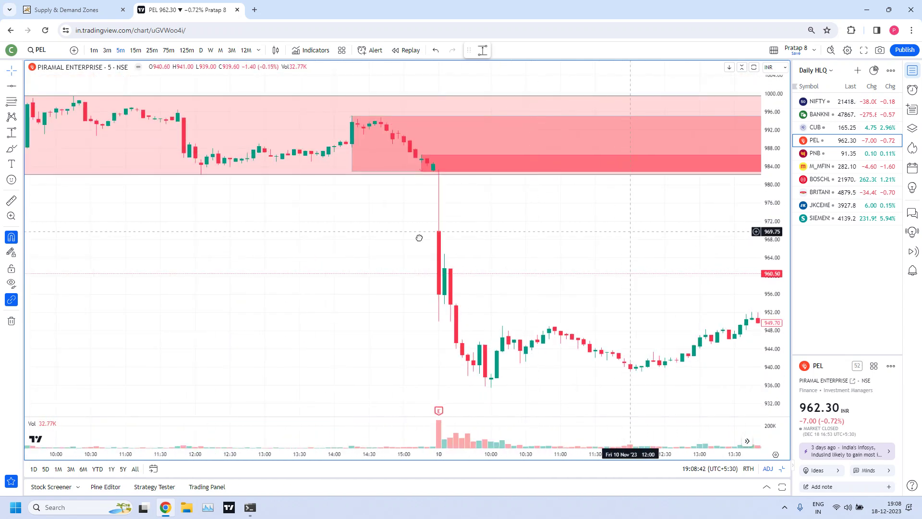
scroll(536, 232, down, 2)
scroll(610, 277, down, 2)
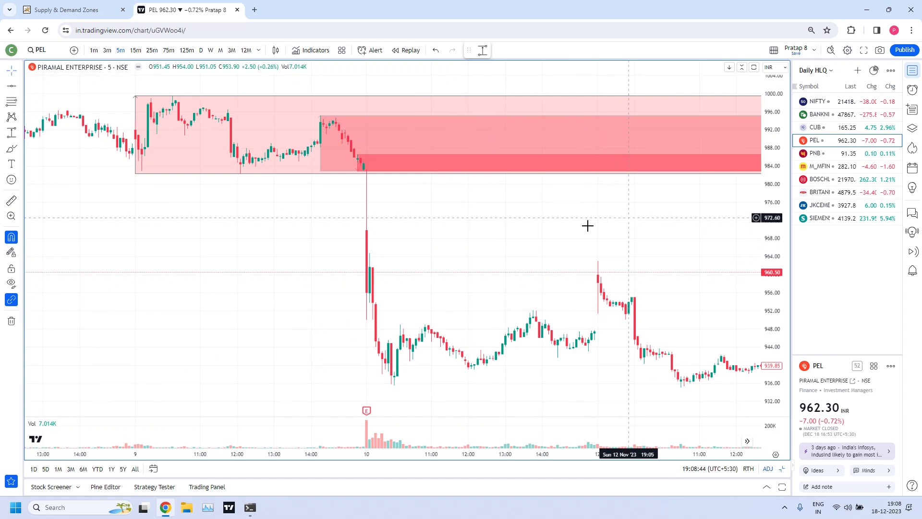
scroll(600, 218, down, 2)
scroll(541, 261, down, 1)
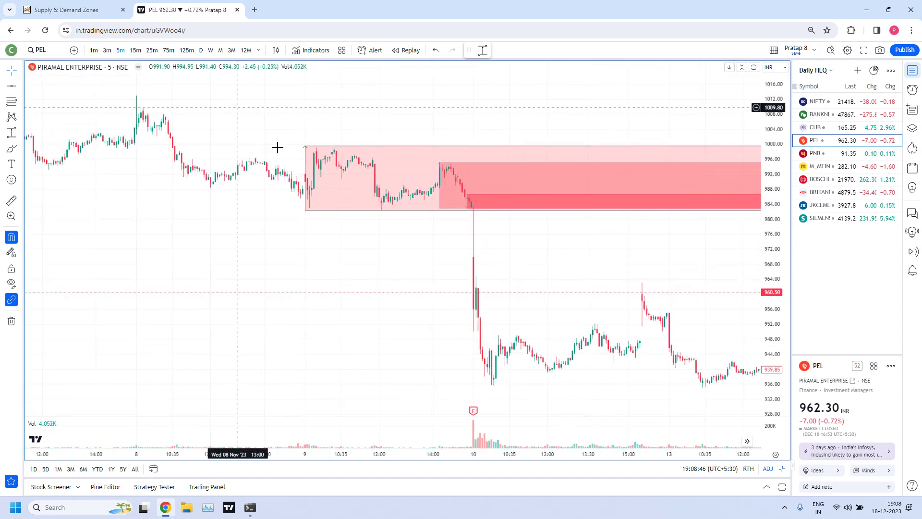
- Follow PEL's 5-minute price from the 10 November drop through to the 18 December demand zone
drag(675, 220, 274, 226)
scroll(650, 296, down, 3)
drag(651, 296, 274, 315)
scroll(650, 249, down, 2)
scroll(368, 275, down, 1)
scroll(605, 235, down, 1)
drag(605, 235, 509, 244)
scroll(636, 218, down, 2)
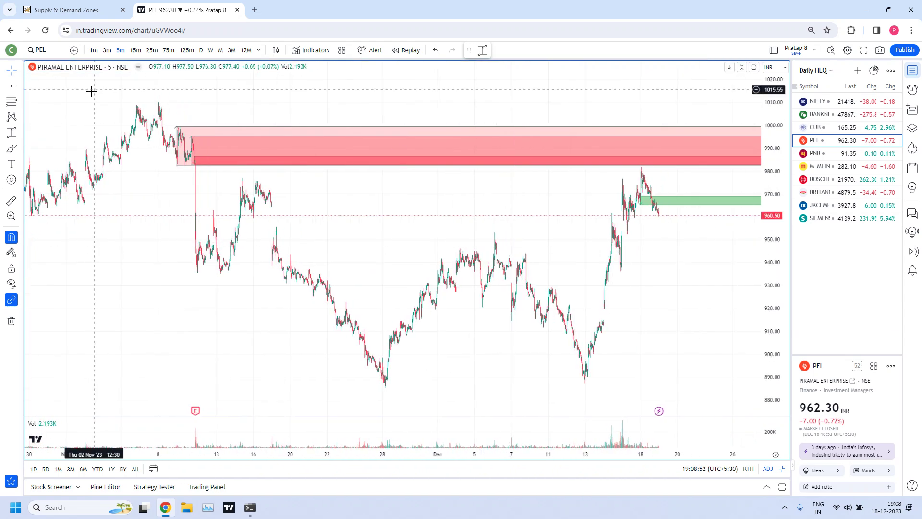
- Switch PEL to the 15-minute timeframe and examine the 15–18 December candles around the green demand zone
click(135, 50)
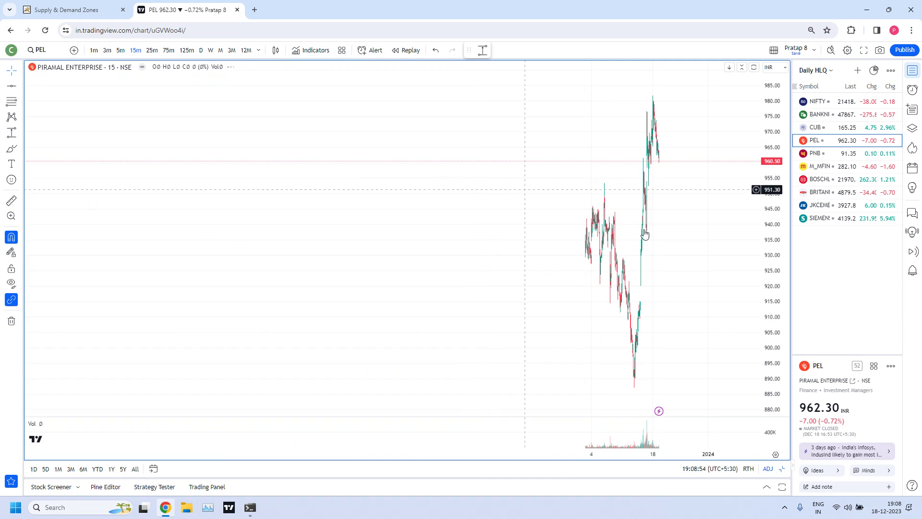
scroll(624, 302, up, 2)
drag(566, 291, 755, 233)
scroll(653, 235, up, 3)
scroll(599, 195, up, 4)
scroll(373, 160, up, 2)
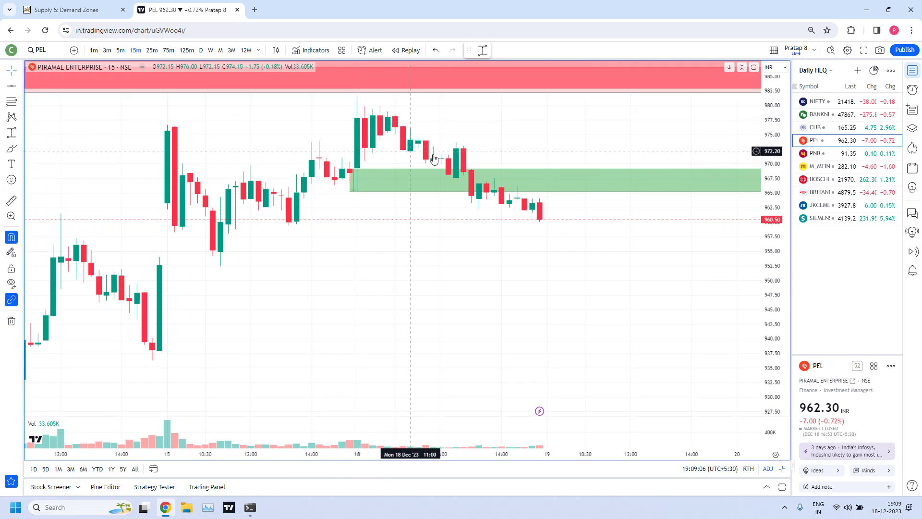
drag(368, 251, 555, 192)
scroll(539, 231, up, 5)
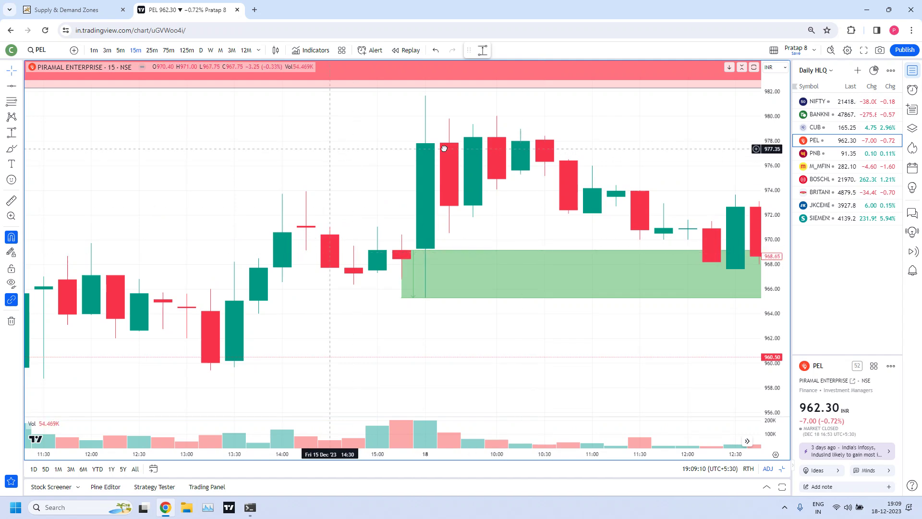
scroll(489, 328, down, 2)
scroll(509, 250, up, 4)
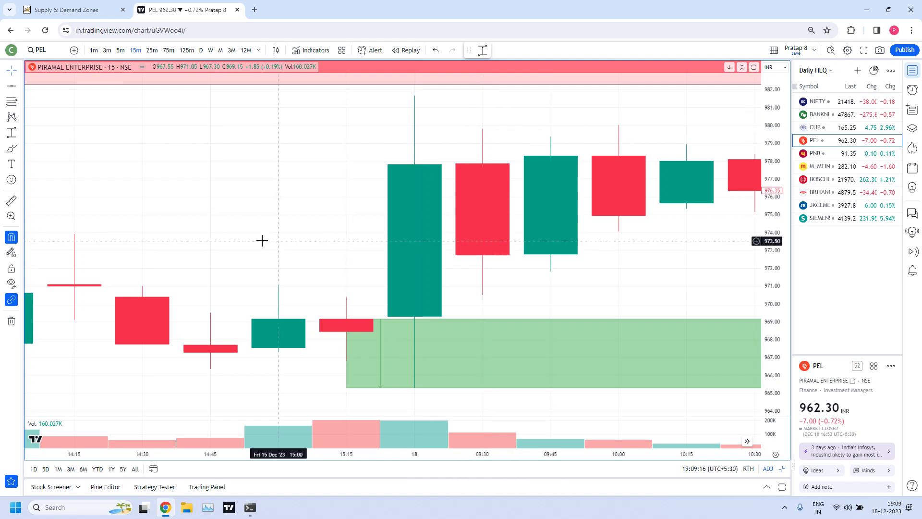
- Draw a horizontal line at 981.65 on the high of the 18 December 09:15 candle
click(17, 87)
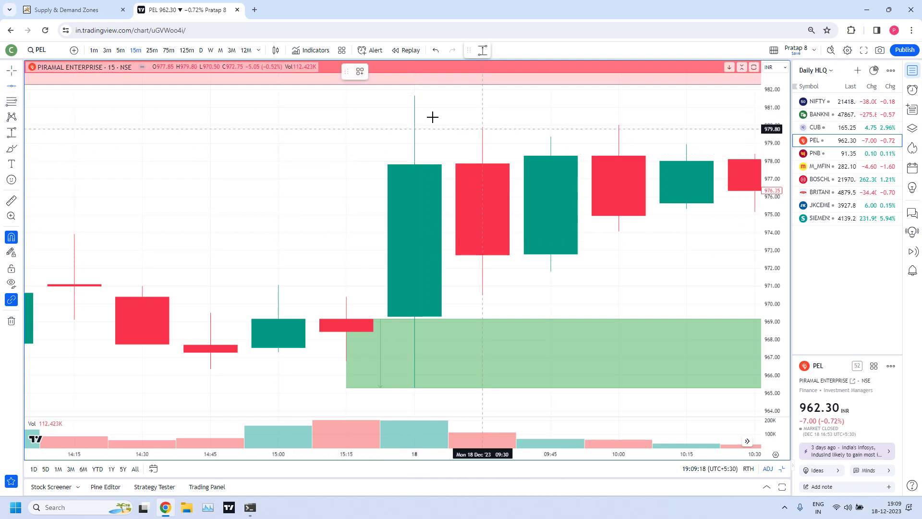
click(413, 97)
click(286, 182)
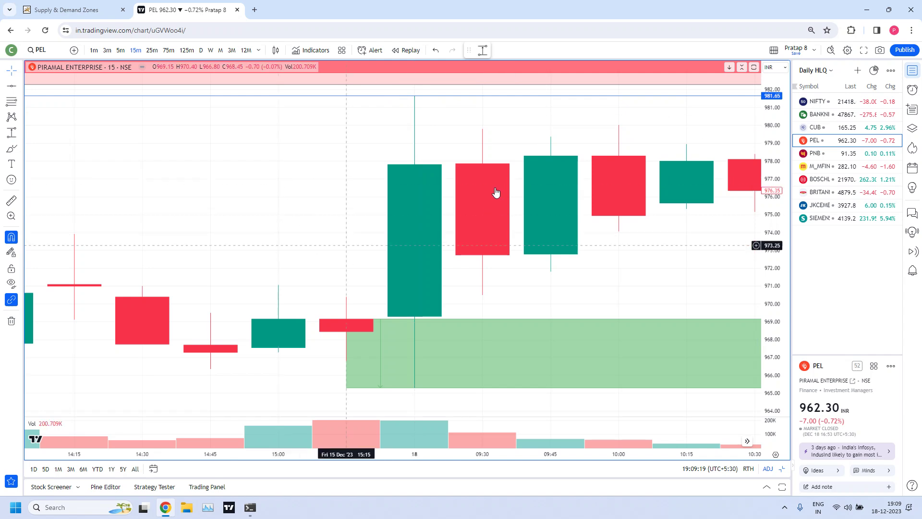
scroll(552, 201, down, 2)
scroll(552, 202, up, 2)
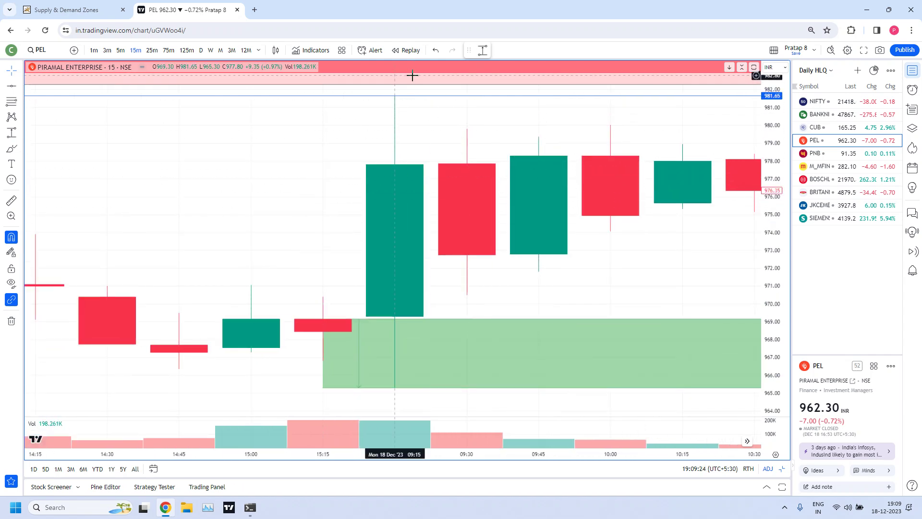
- Compare the 981.65 line and the 18 December 09:15 candle's upper wick with the November supply zones
scroll(463, 208, down, 3)
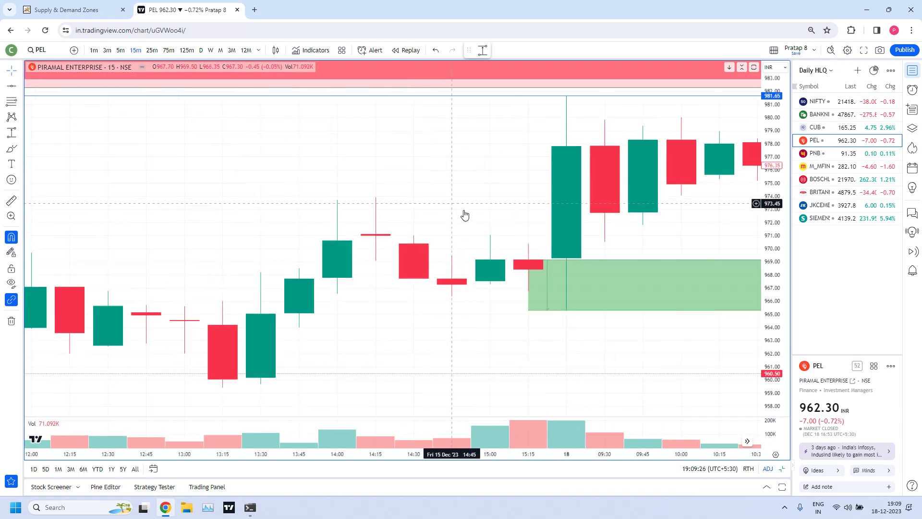
scroll(483, 226, down, 4)
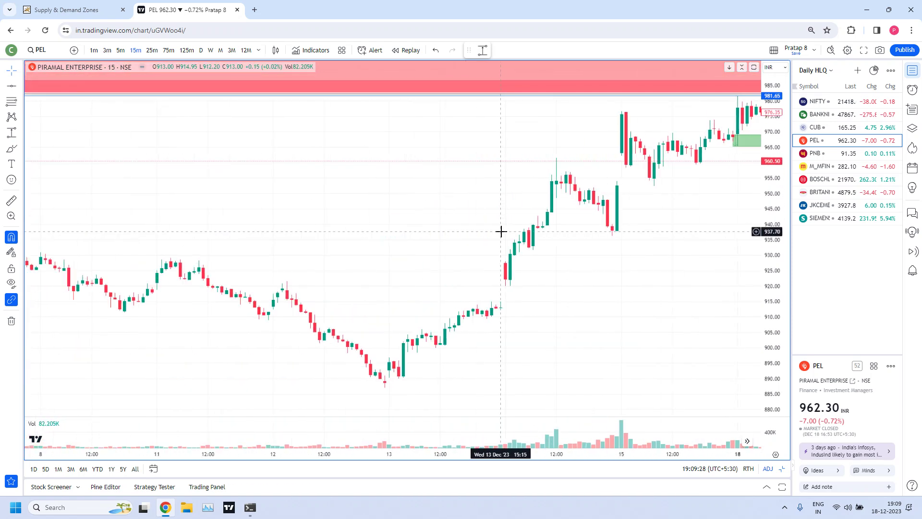
scroll(564, 241, down, 5)
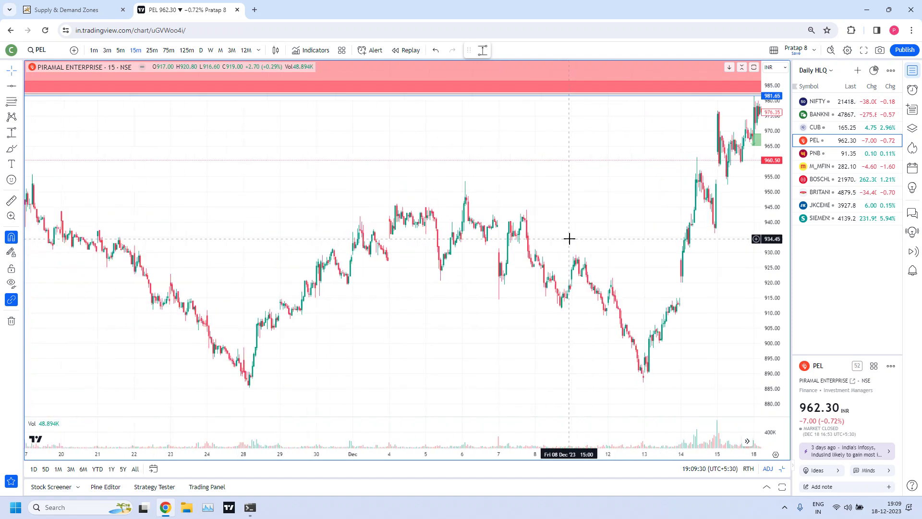
scroll(643, 207, down, 1)
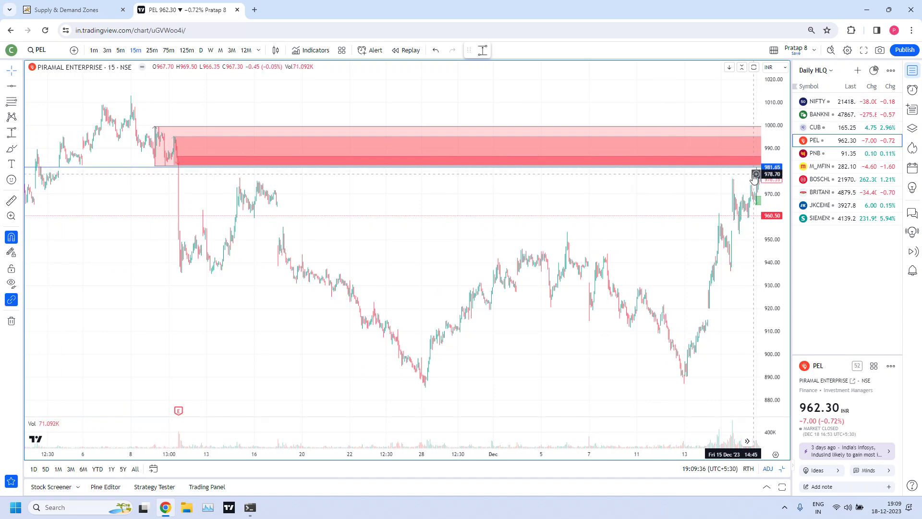
scroll(632, 181, up, 10)
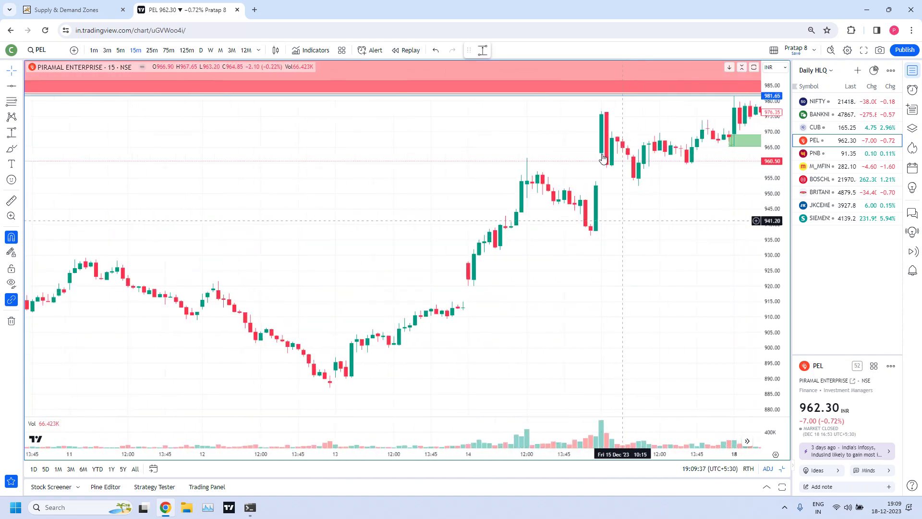
scroll(565, 231, up, 6)
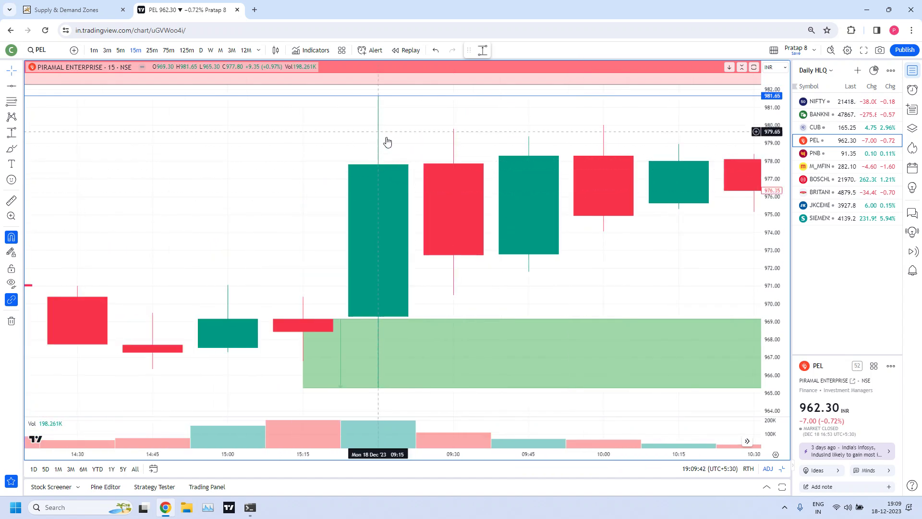
scroll(408, 140, down, 2)
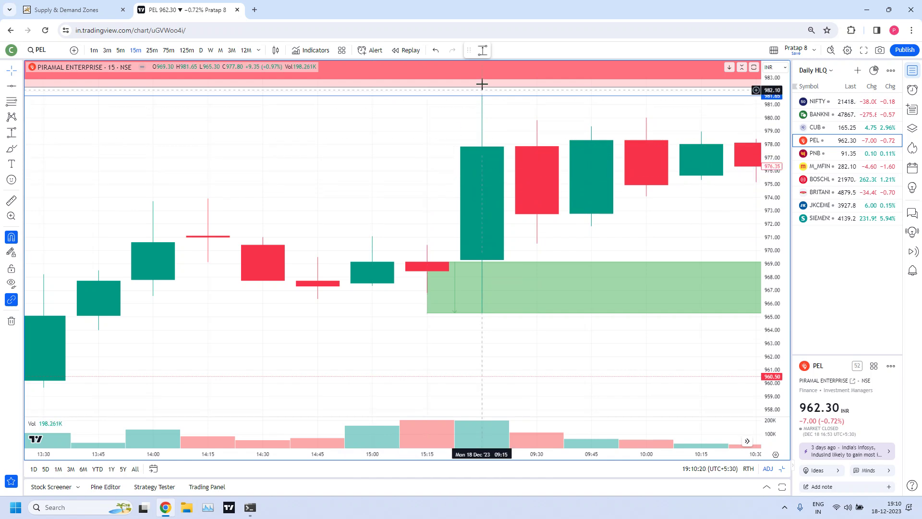
scroll(431, 146, up, 1)
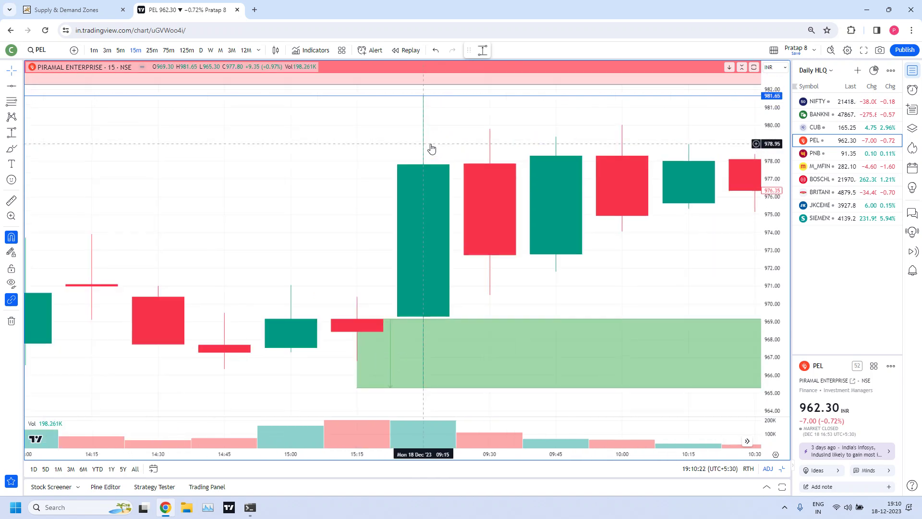
scroll(470, 145, down, 1)
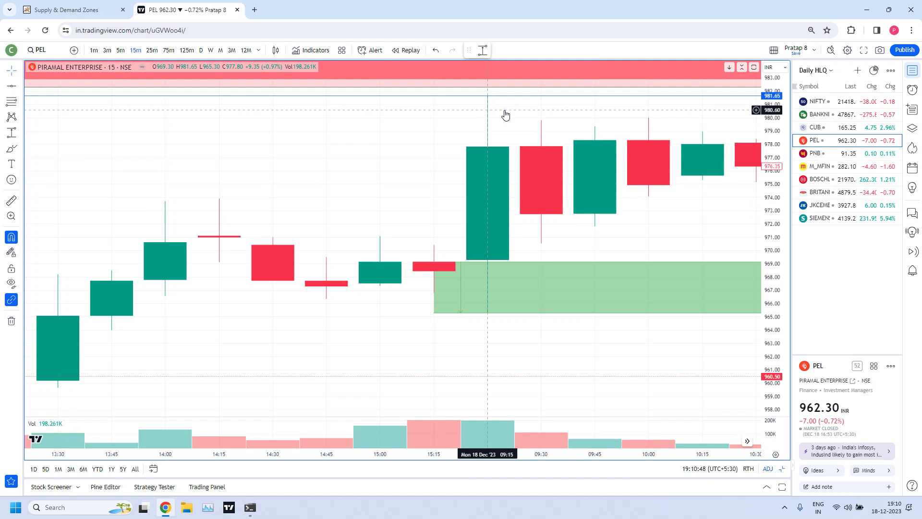
scroll(336, 187, down, 2)
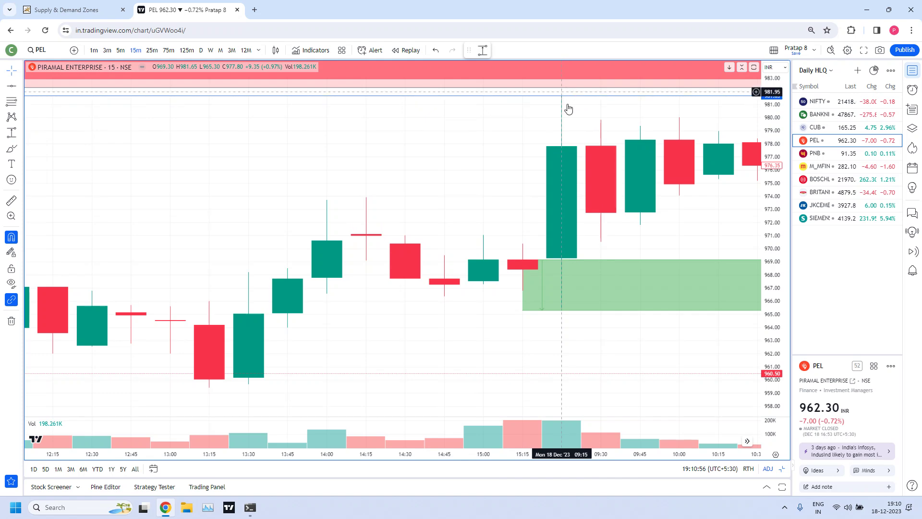
- Examine the mid-December rally towards the supply zones against PEL's wider October to December price history
scroll(574, 140, down, 6)
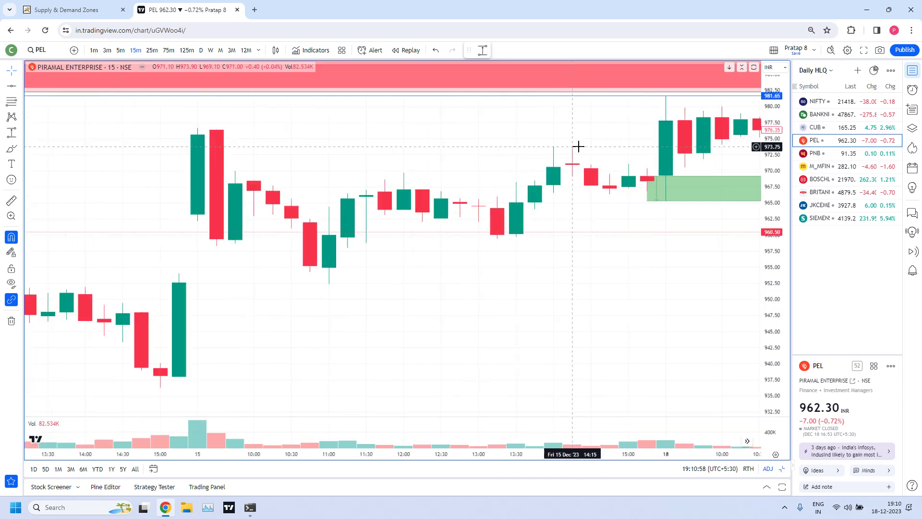
scroll(577, 187, up, 7)
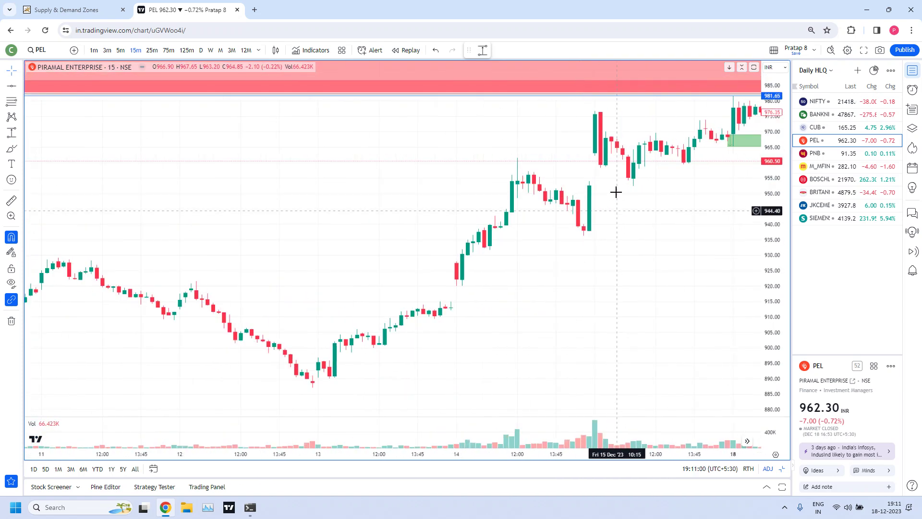
scroll(597, 165, up, 2)
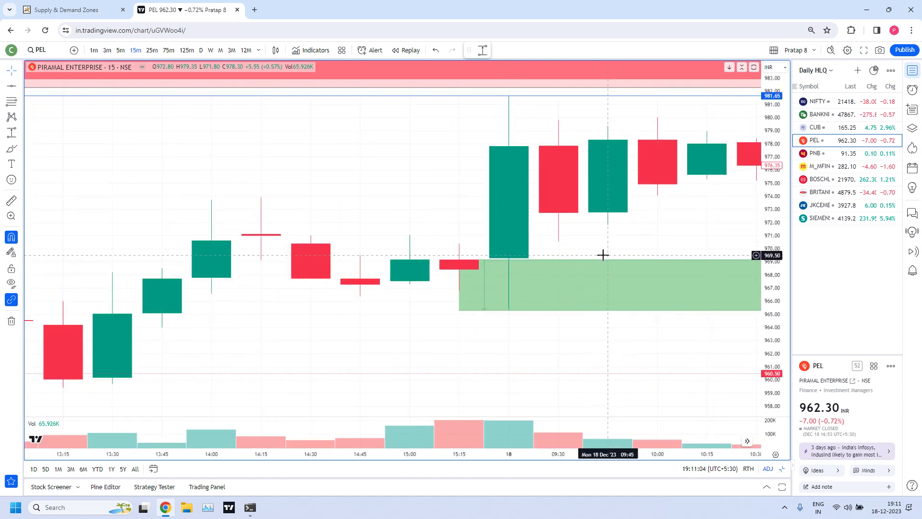
scroll(602, 253, down, 5)
drag(537, 344, 479, 342)
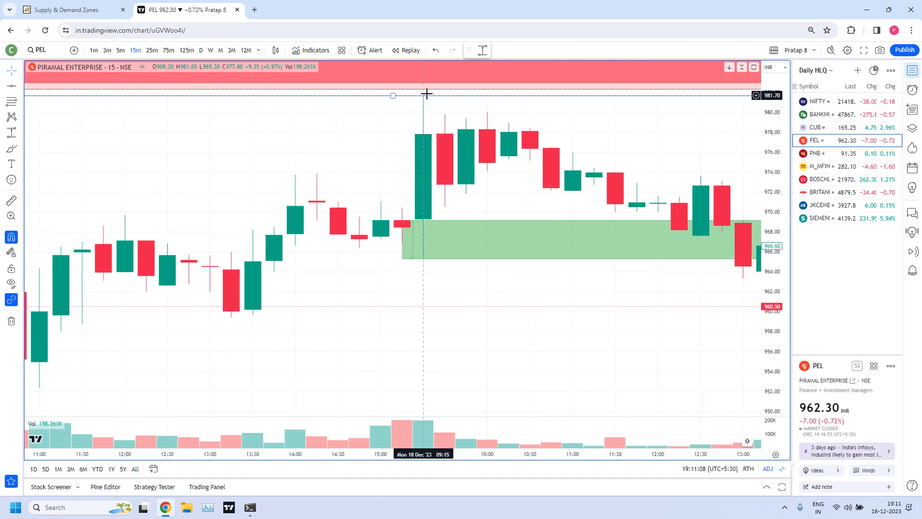
scroll(531, 195, down, 5)
scroll(586, 229, up, 6)
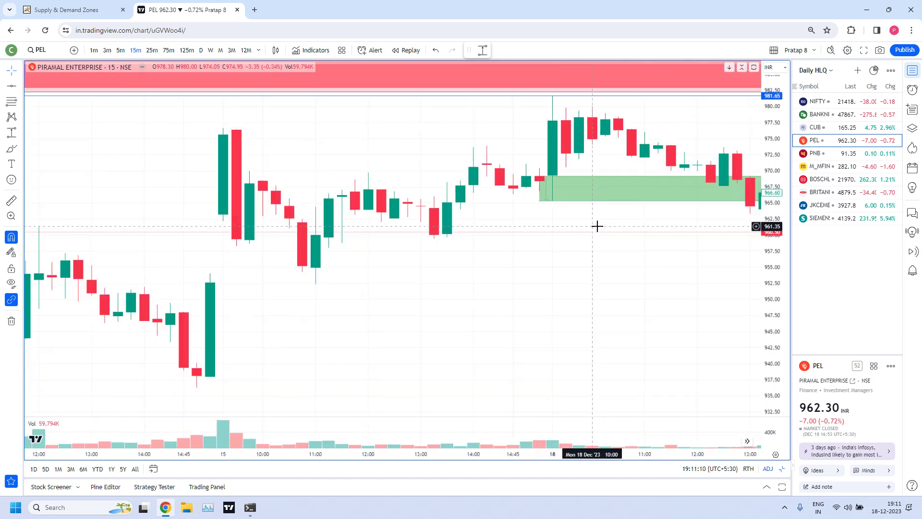
scroll(463, 240, down, 8)
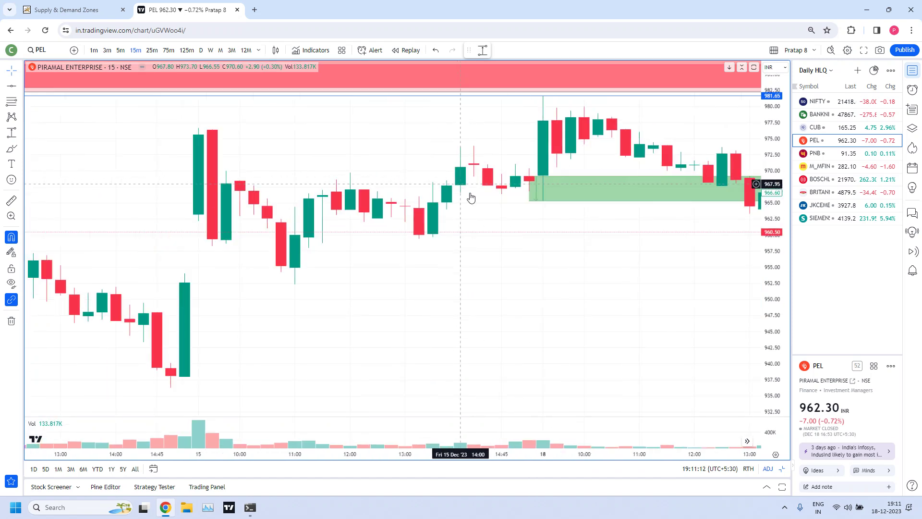
scroll(482, 221, down, 3)
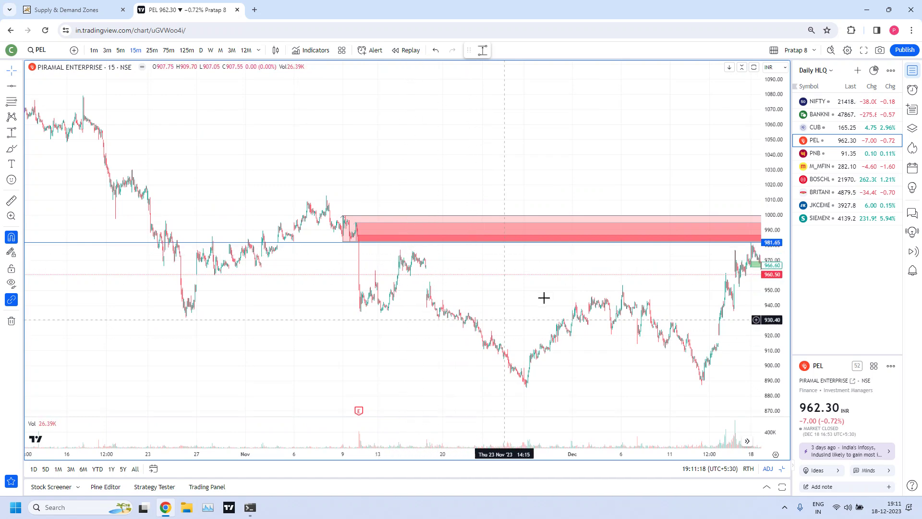
- Draw a horizontal line at 977.00 on the mid-November swing high that follows the 10 November drop
scroll(624, 269, up, 3)
drag(480, 206, 430, 202)
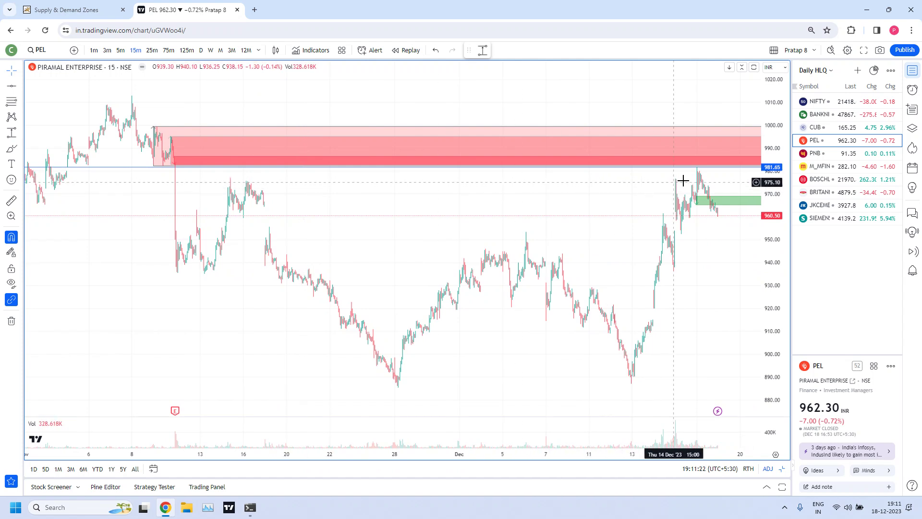
click(12, 90)
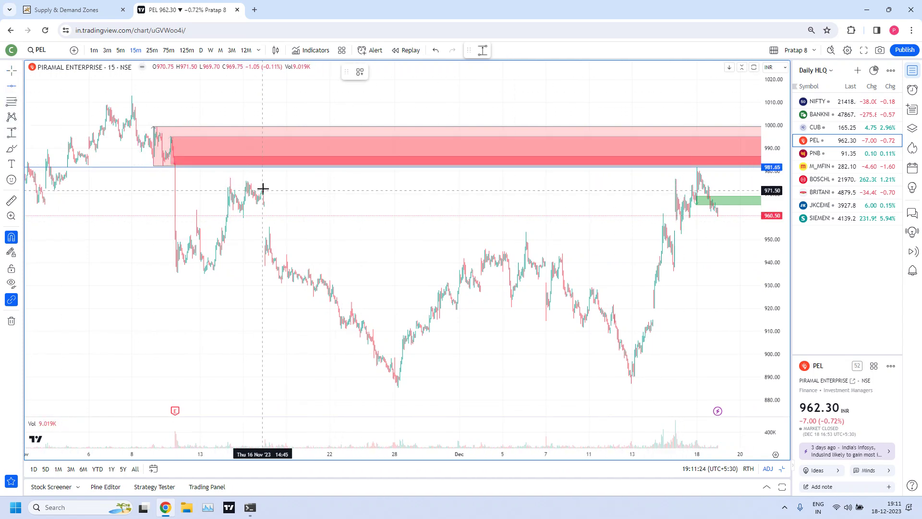
click(230, 177)
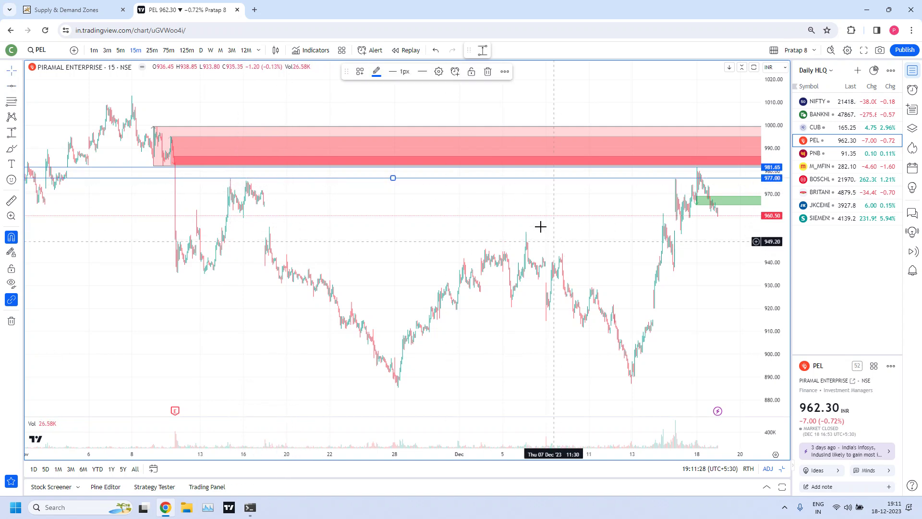
- Compare the 15 and 18 December highs with the 977.00 and 981.65 lines beneath the supply zones
drag(549, 232, 405, 215)
scroll(597, 191, up, 3)
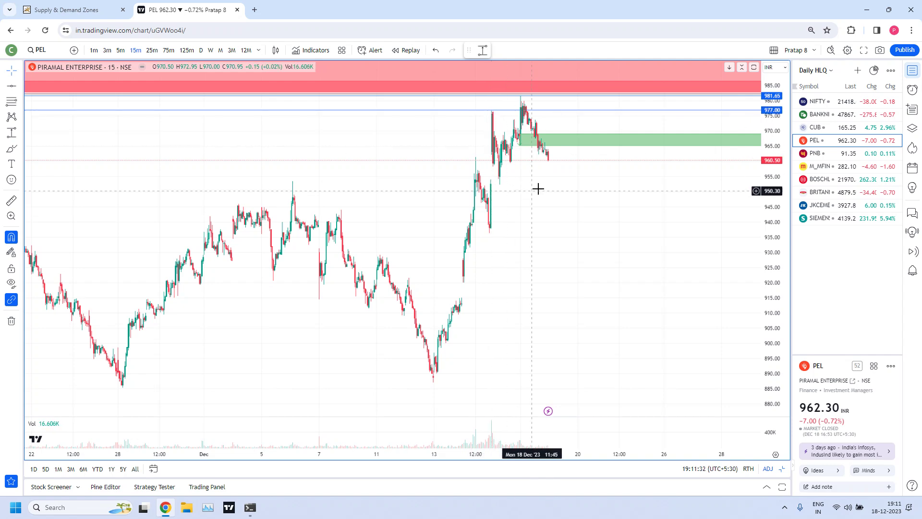
scroll(590, 193, down, 3)
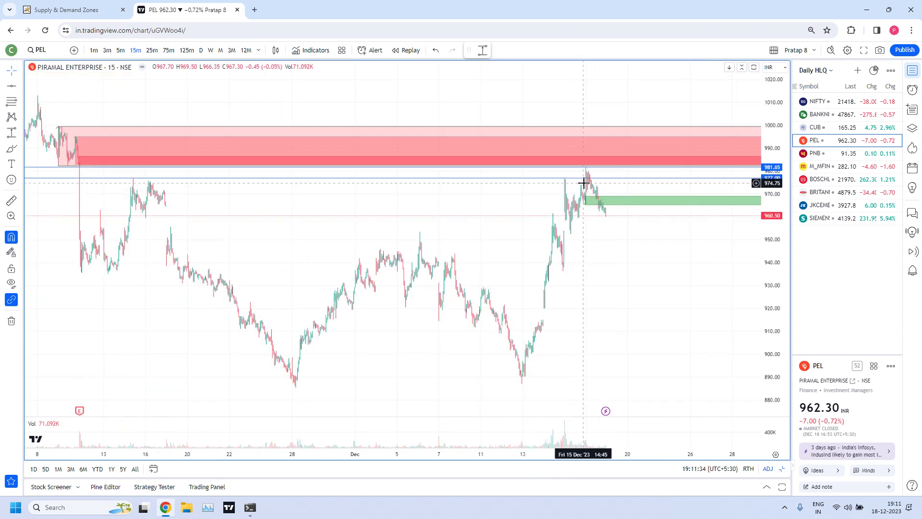
scroll(589, 183, up, 3)
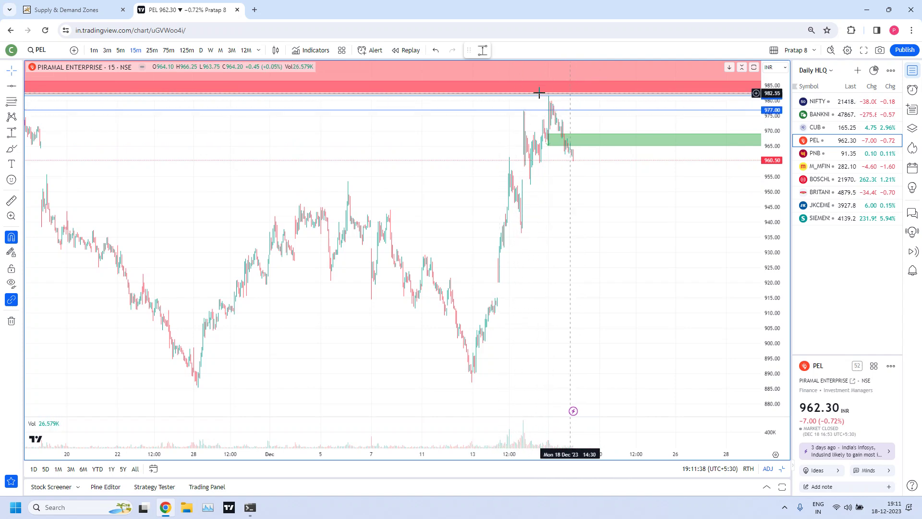
- Compare PEL's mid-December highs with the November supply zones and the 977.00 and 981.65 lines on the 15-minute chart
scroll(554, 247, down, 5)
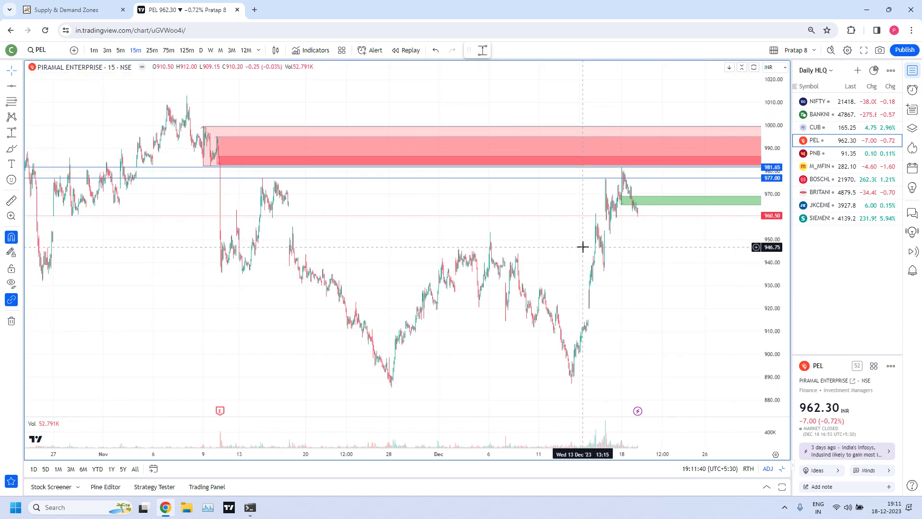
scroll(586, 235, up, 5)
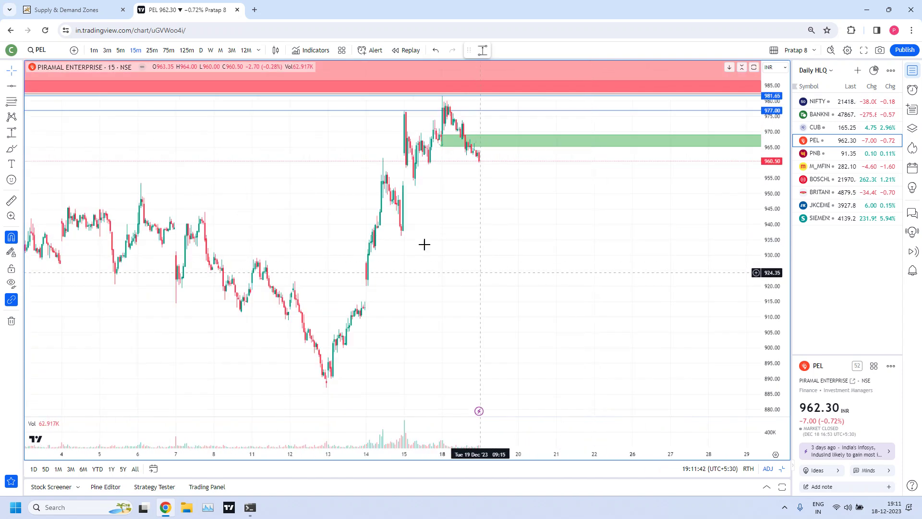
scroll(339, 216, down, 3)
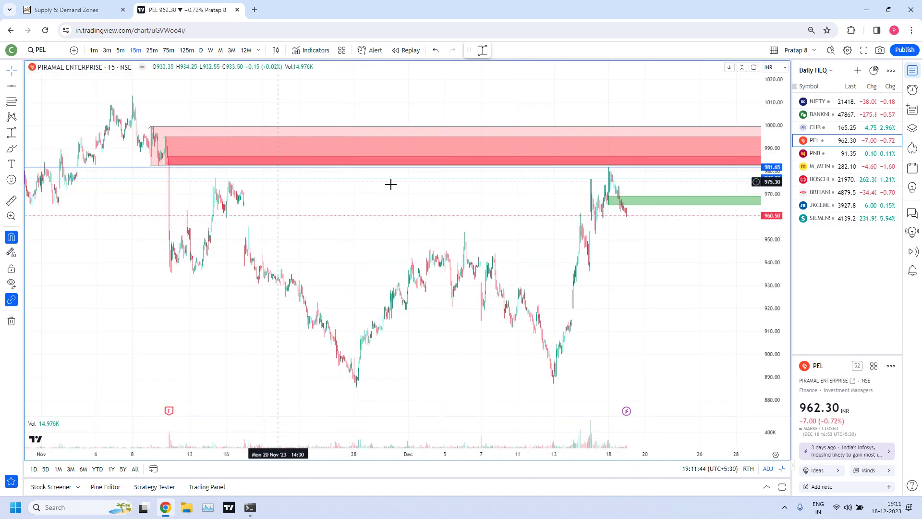
scroll(601, 228, up, 4)
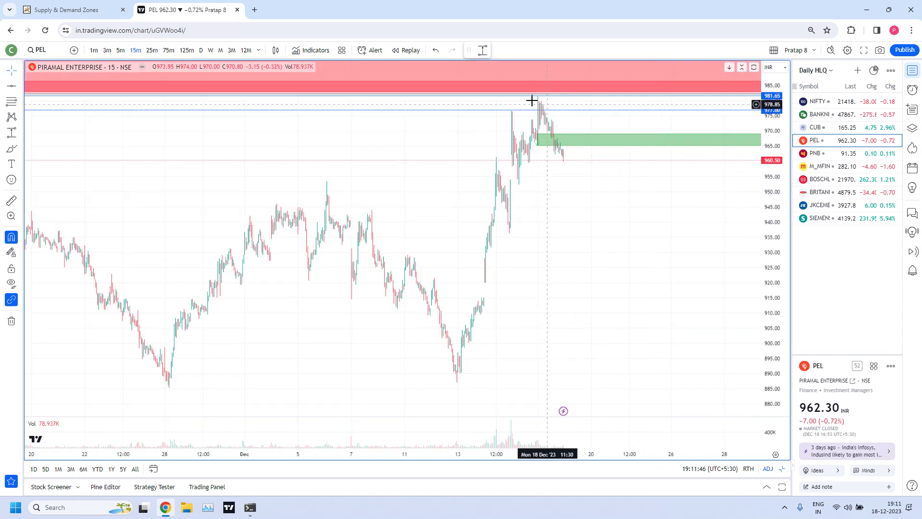
scroll(569, 173, up, 4)
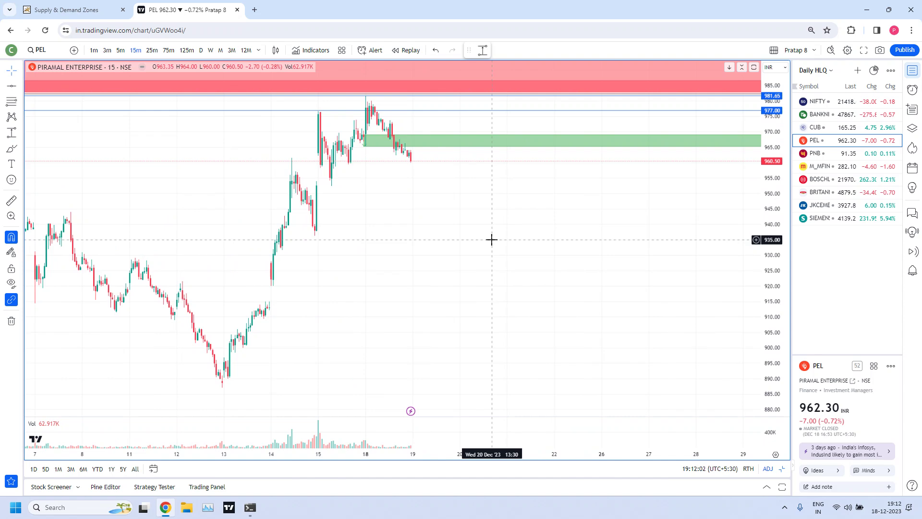
- Examine PEL's 18 December 15-minute candles around the 981.65 line and the green demand zone below it
scroll(461, 235, up, 5)
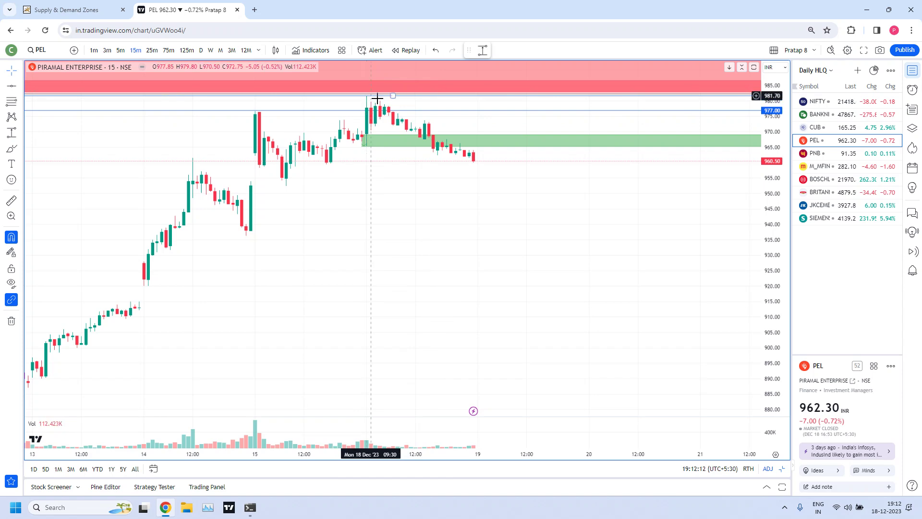
scroll(347, 255, up, 4)
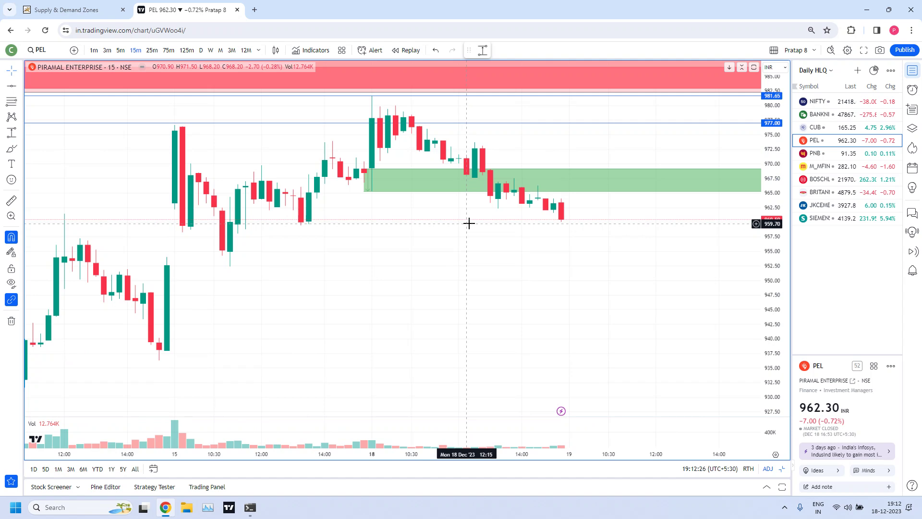
scroll(523, 277, down, 2)
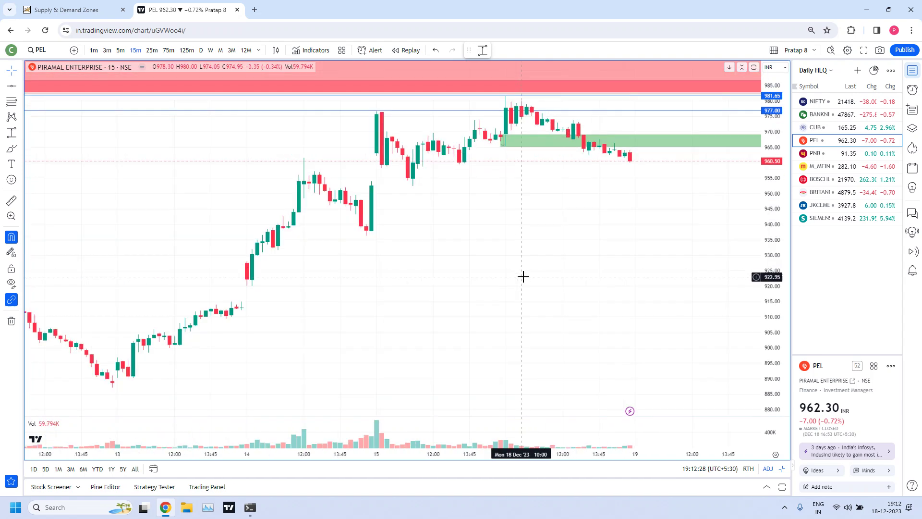
drag(440, 247, 546, 247)
scroll(616, 217, up, 1)
scroll(616, 217, up, 1)
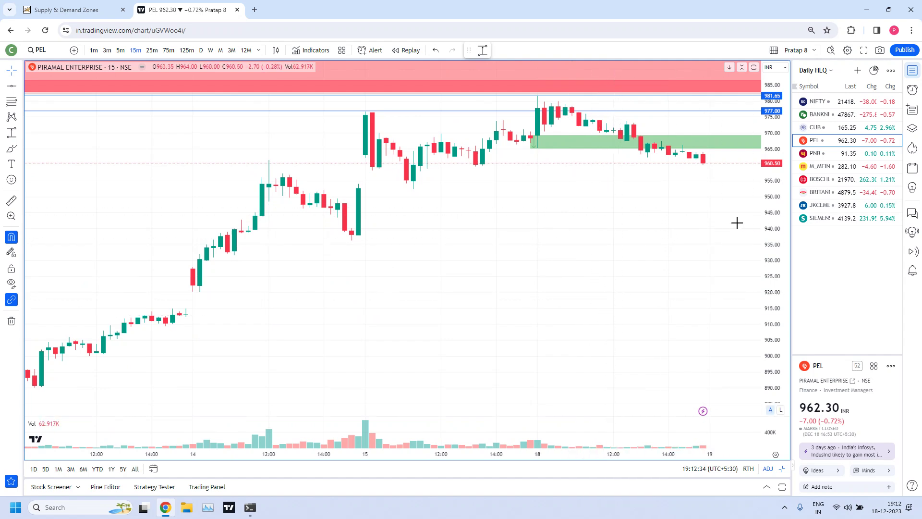
- Open PNB from the watchlist and show its daily chart maximised, with the price history back to 2016
click(823, 157)
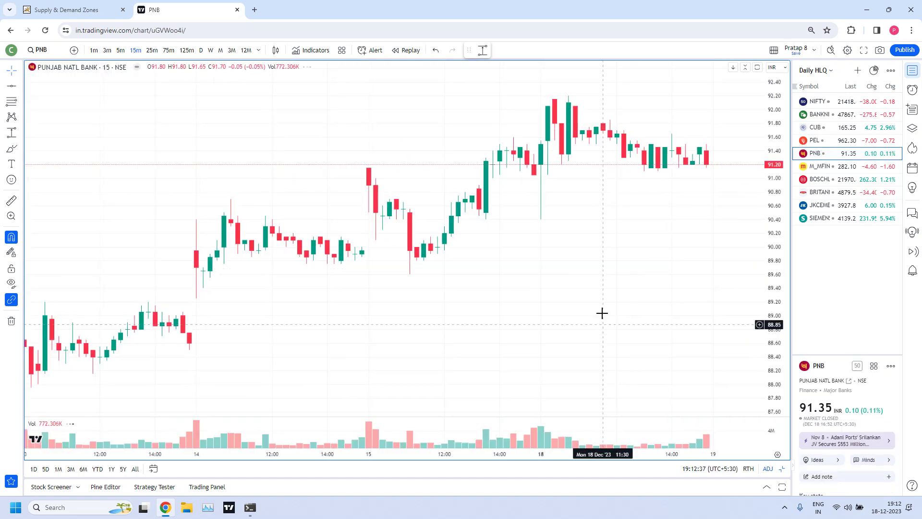
click(782, 470)
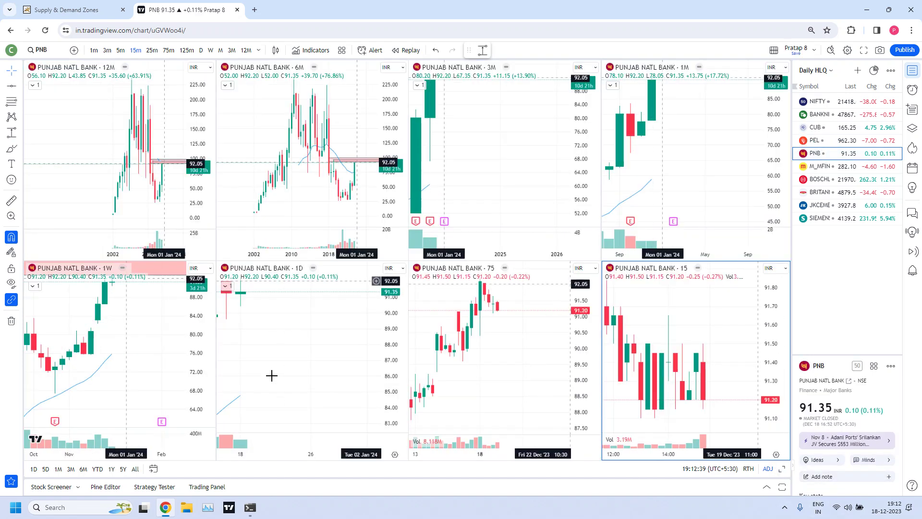
key(alt+Return)
scroll(427, 352, down, 5)
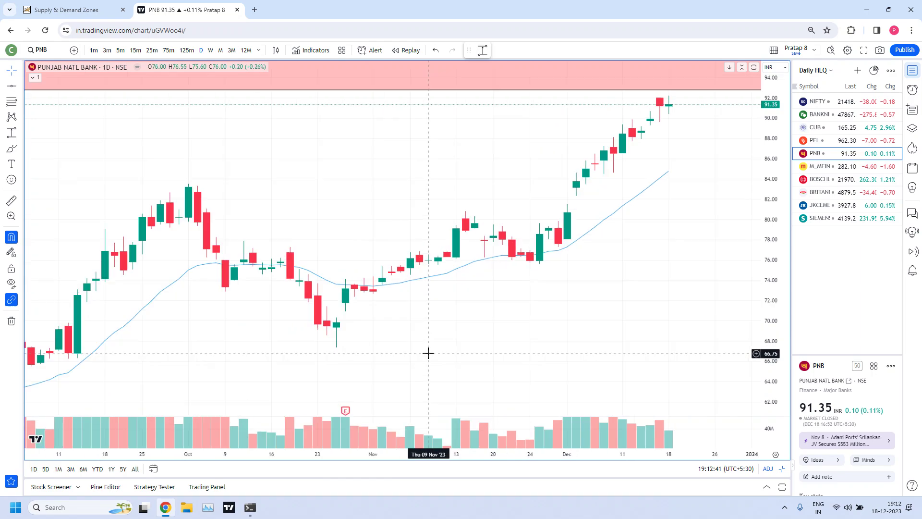
scroll(548, 343, down, 10)
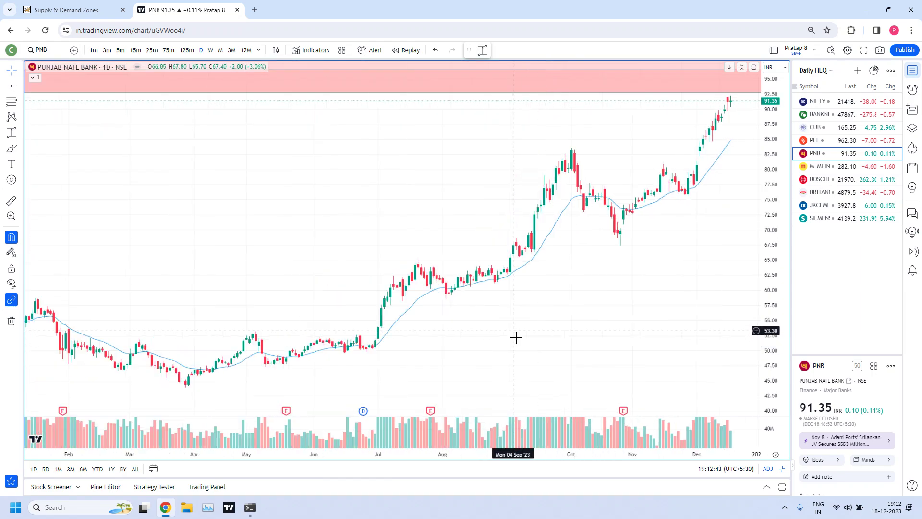
scroll(552, 337, down, 3)
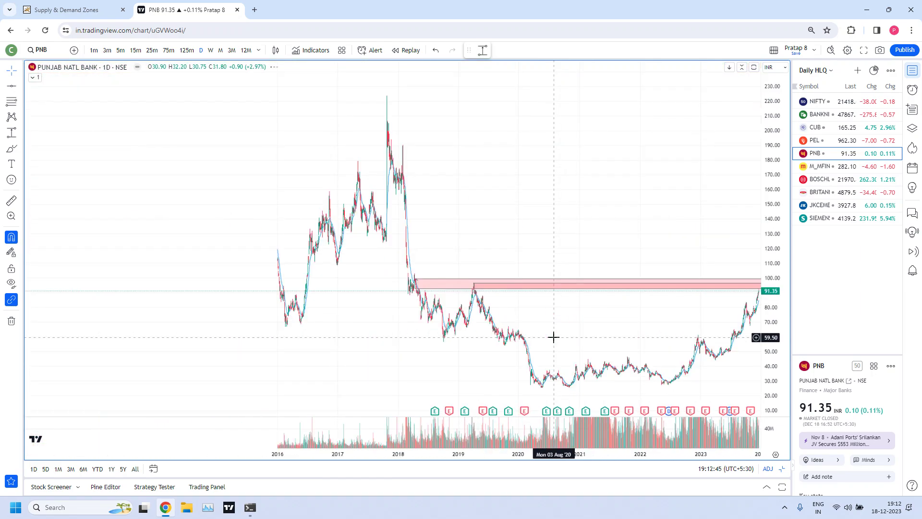
- Examine PNB's 2018 decline and the wider supply zone that starts in April 2018 on the daily chart
scroll(512, 309, up, 4)
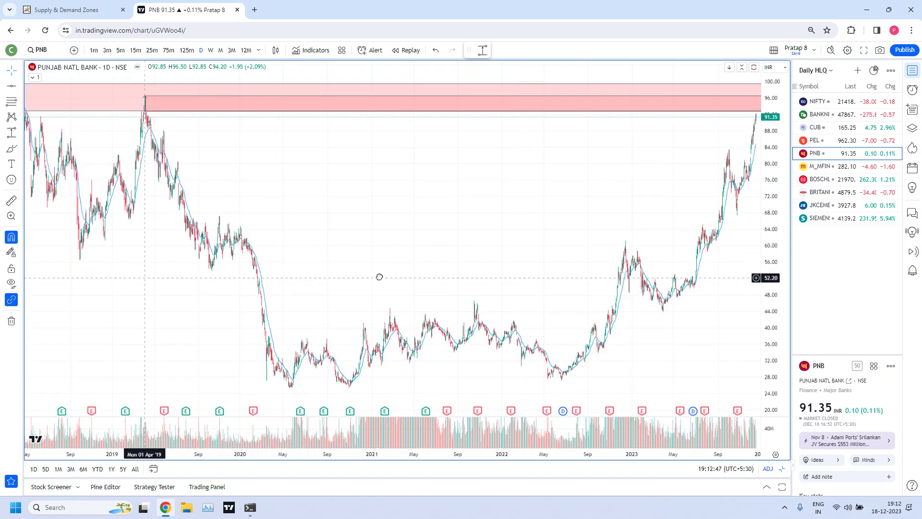
scroll(337, 197, left, 10)
scroll(416, 199, up, 4)
scroll(171, 354, left, 10)
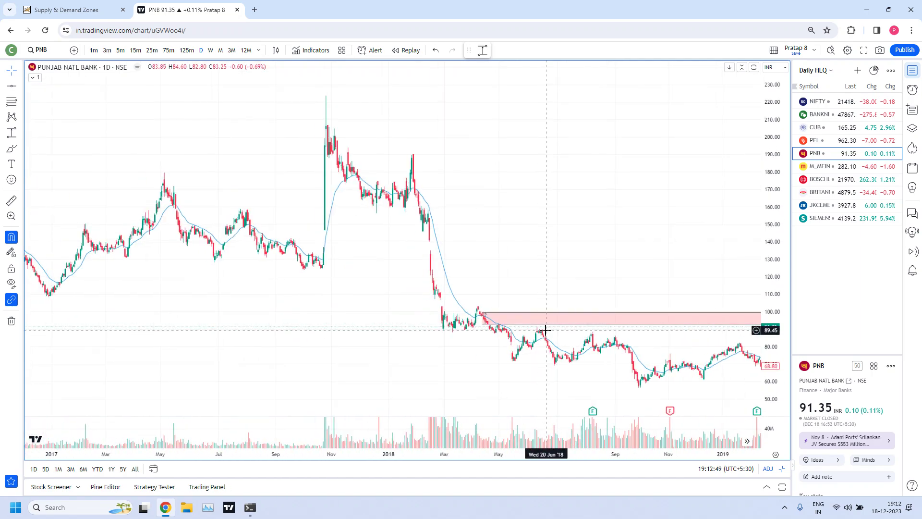
scroll(365, 262, up, 3)
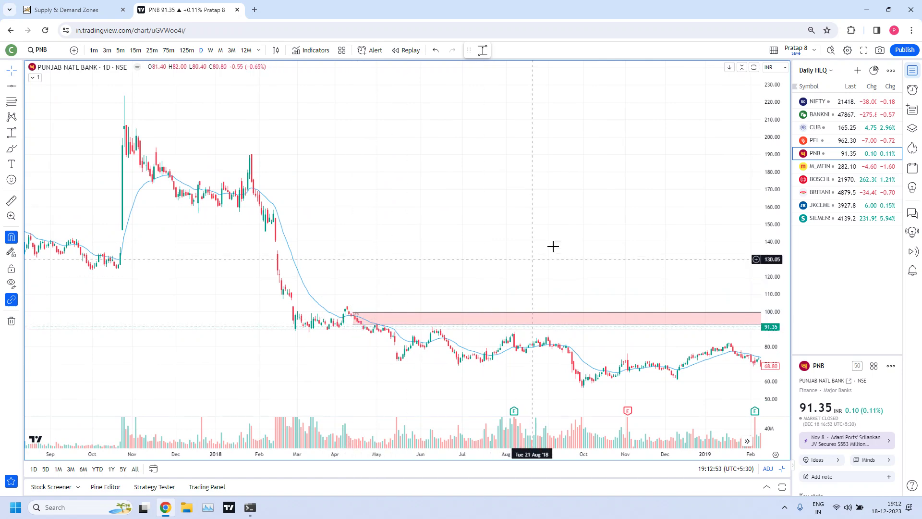
- Examine the candles forming PNB's April 2019 daily supply zone and the decline that follows them
scroll(288, 233, down, 3)
scroll(422, 212, up, 4)
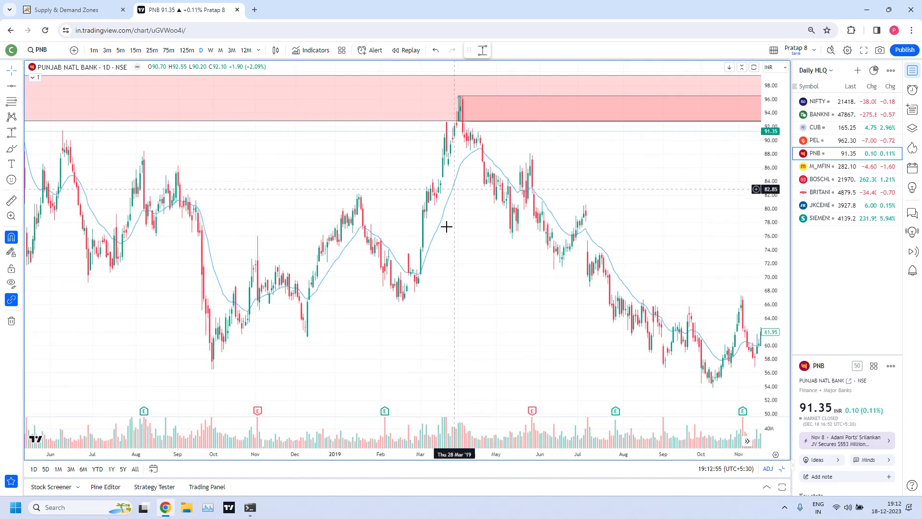
scroll(445, 204, up, 2)
scroll(485, 247, left, 2)
scroll(531, 189, down, 2)
scroll(512, 235, up, 3)
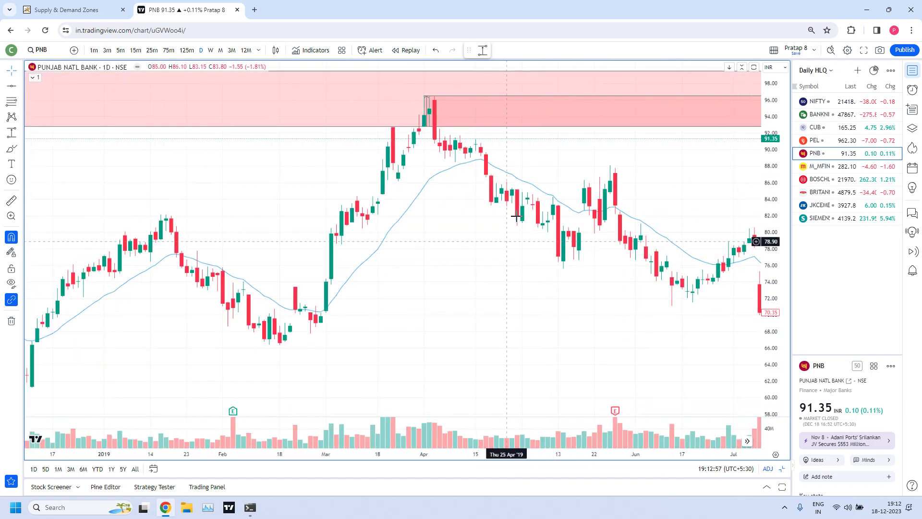
scroll(319, 132, up, 3)
scroll(242, 124, up, 1)
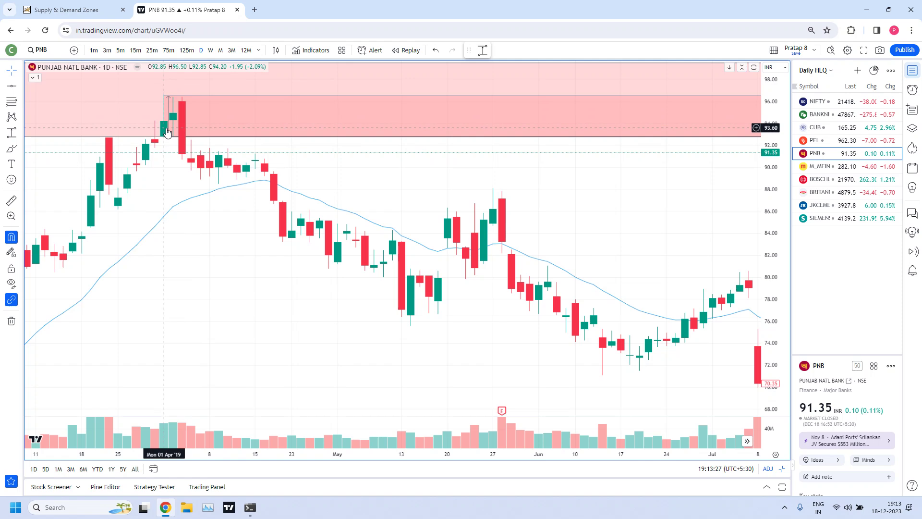
scroll(238, 225, down, 1)
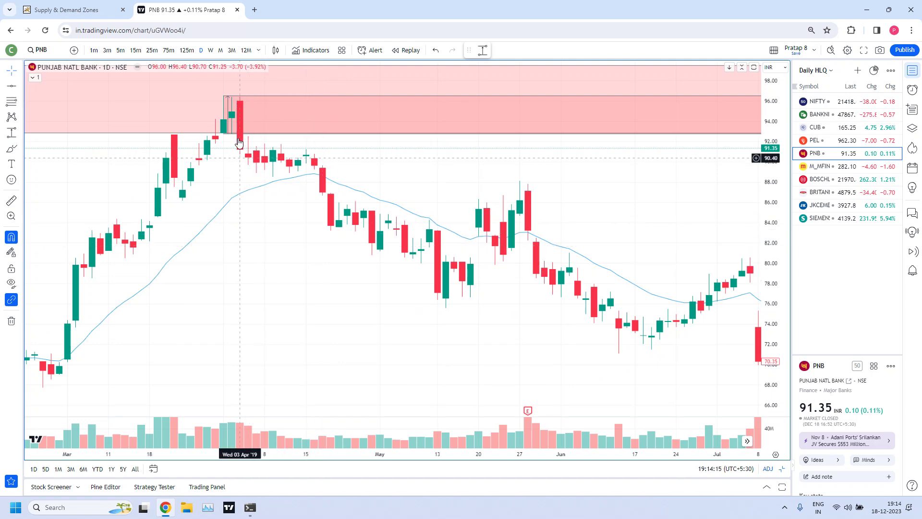
scroll(278, 222, down, 2)
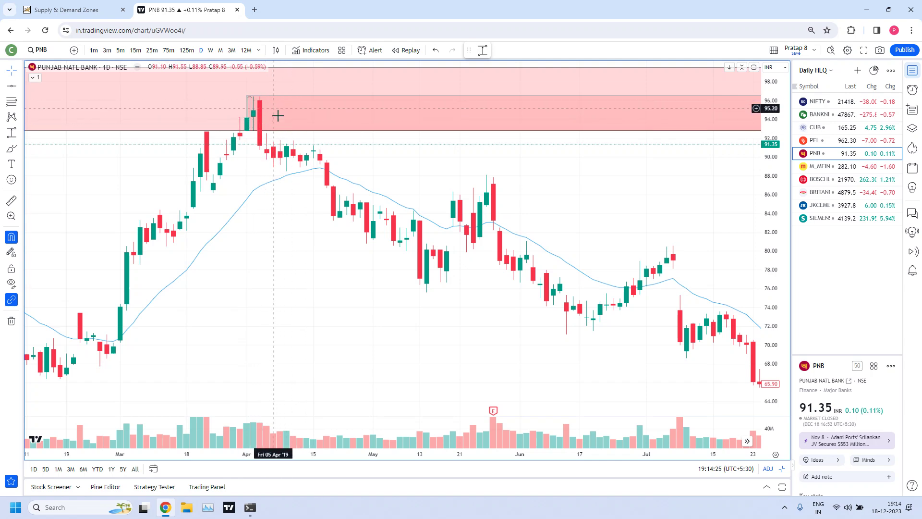
- Compare PNB's latest December 2023 daily candles with the lower edge of the supply zones above price
scroll(509, 269, down, 2)
drag(663, 173, 642, 232)
drag(393, 203, 603, 218)
scroll(680, 244, up, 3)
scroll(585, 209, up, 2)
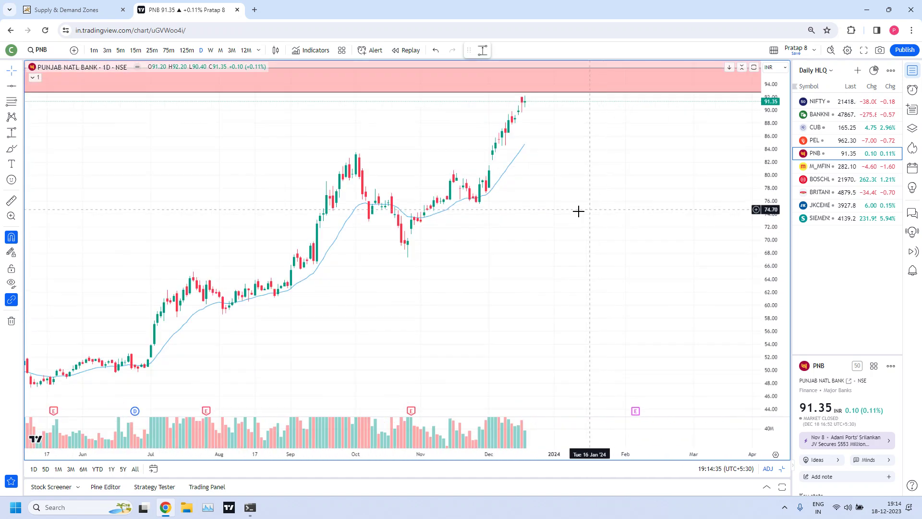
drag(701, 197, 665, 130)
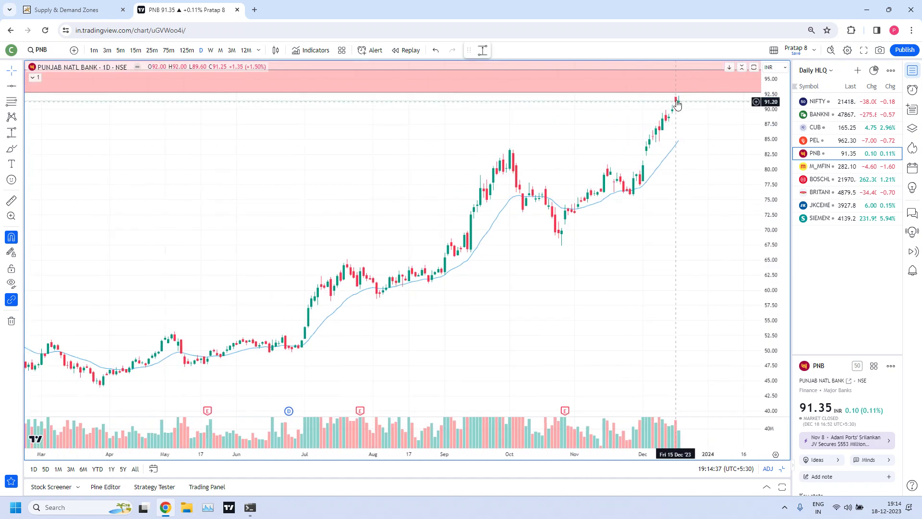
scroll(658, 232, down, 2)
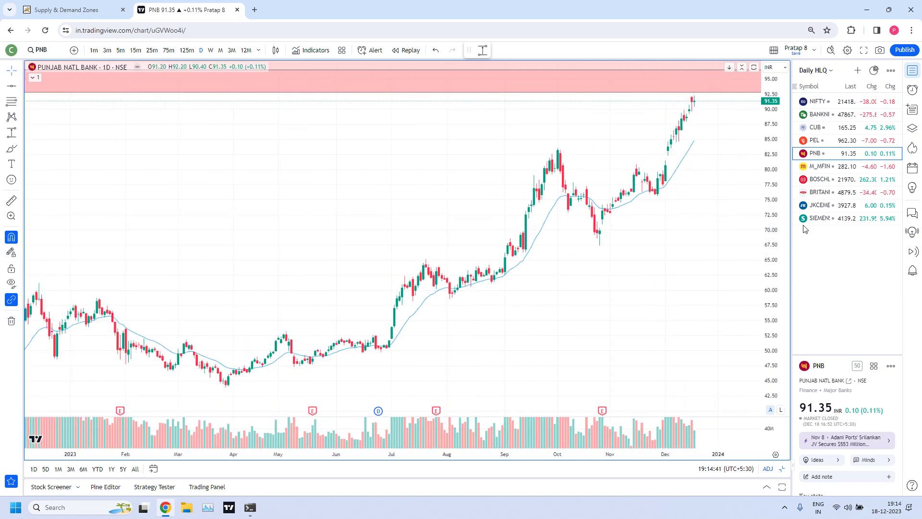
- Open M_MFIN from the watchlist and examine its mid-December demand zone on the maximised 75-minute chart
click(821, 169)
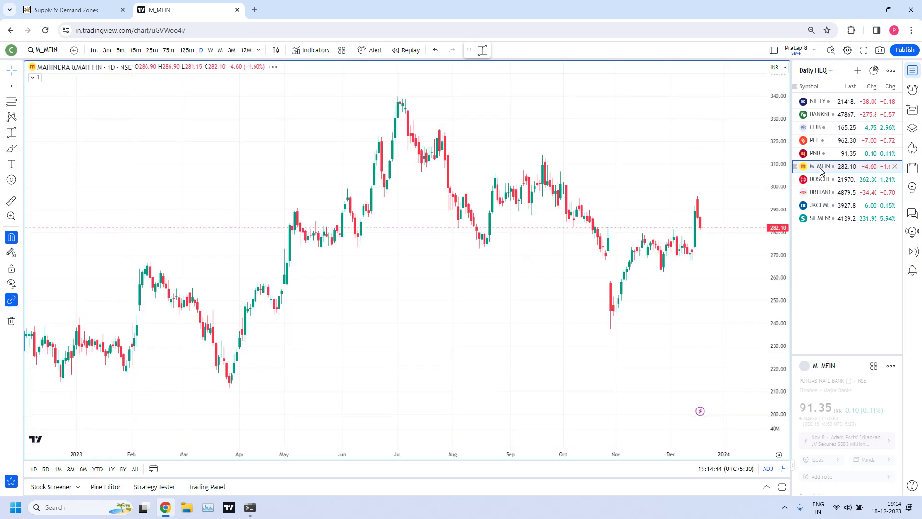
scroll(659, 312, down, 3)
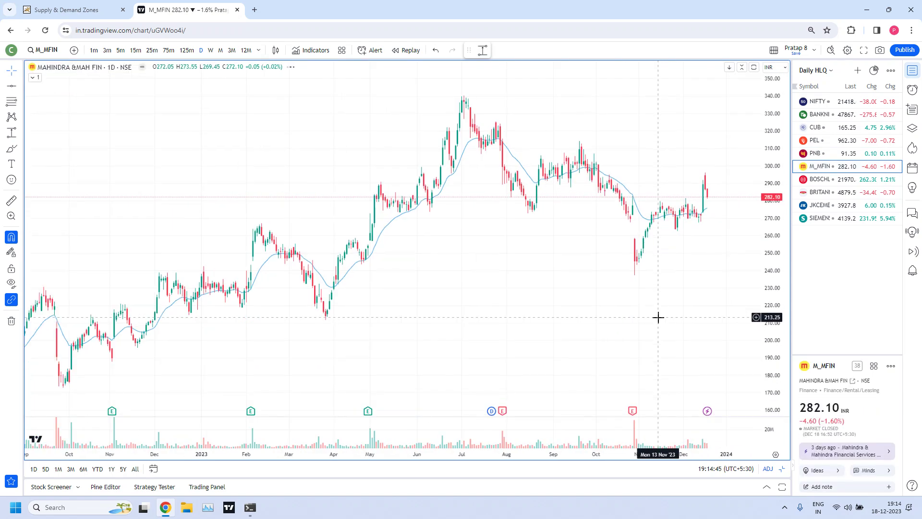
click(782, 470)
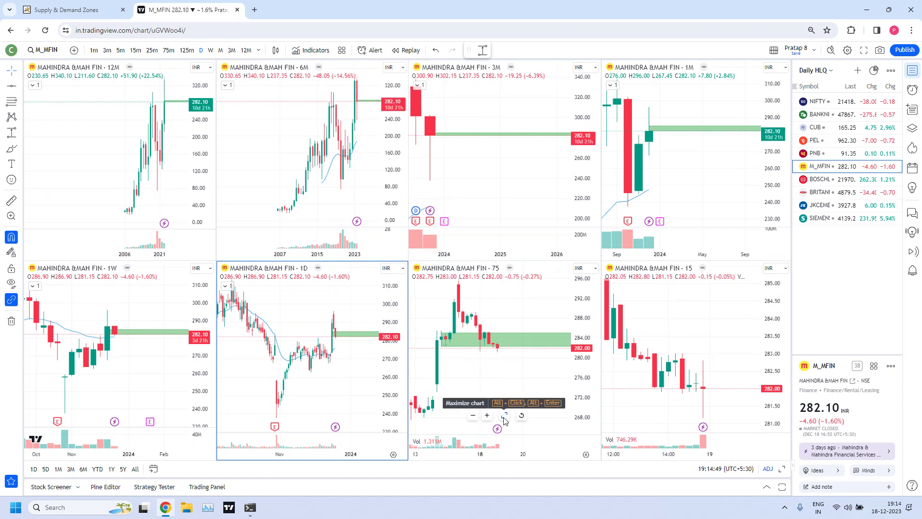
click(505, 416)
scroll(470, 275, up, 5)
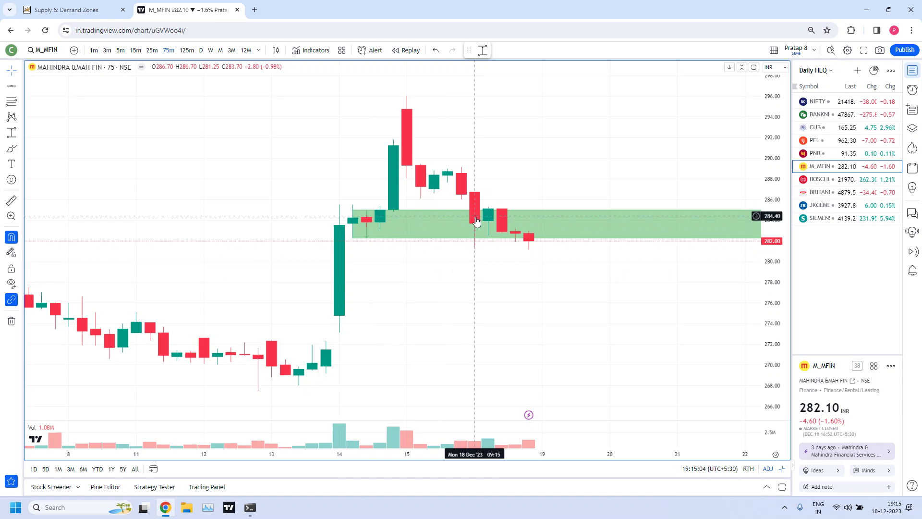
scroll(503, 289, left, 5)
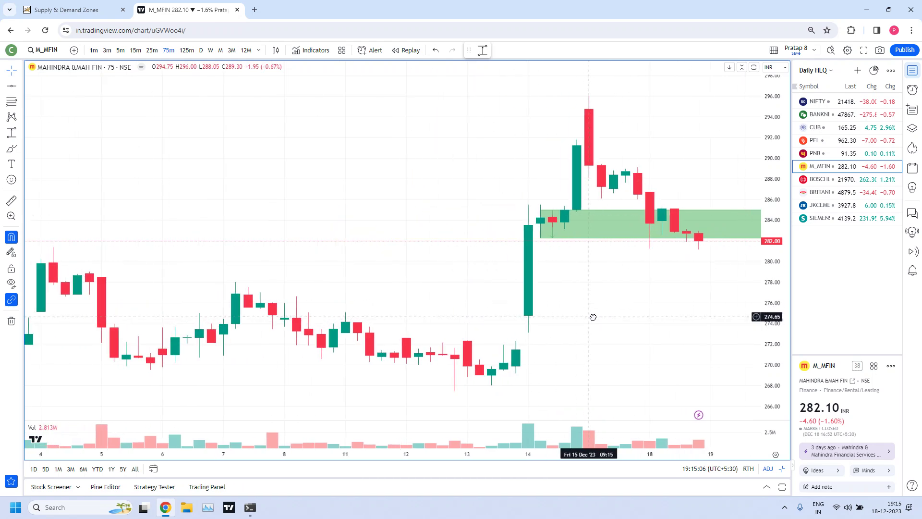
- Maximise M_MFIN's 15-minute chart and examine the 14 December demand zone and the 18 December price action within it
click(782, 470)
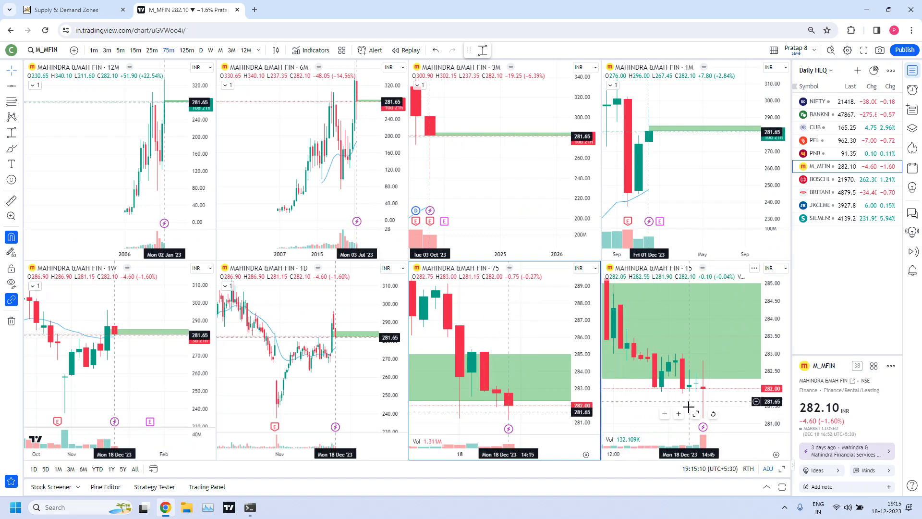
click(695, 414)
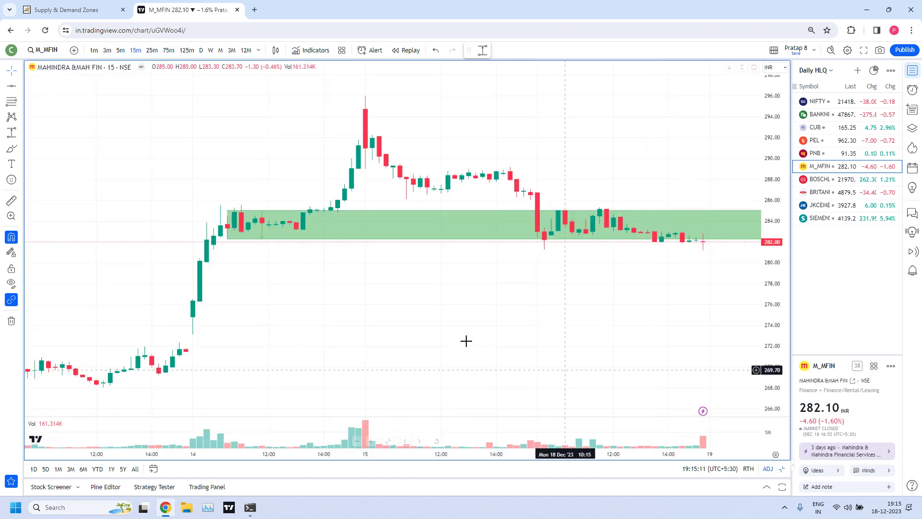
scroll(582, 314, left, 5)
scroll(613, 315, up, 2)
scroll(477, 264, right, 3)
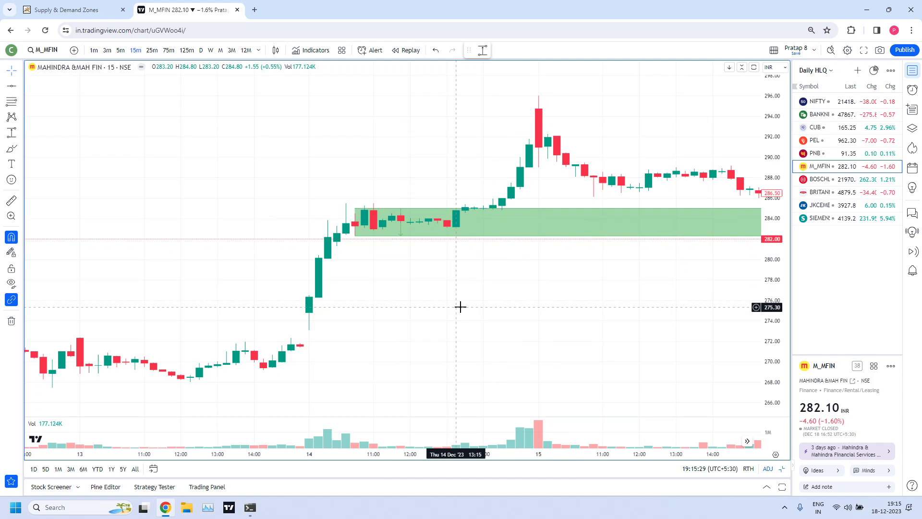
scroll(583, 231, right, 6)
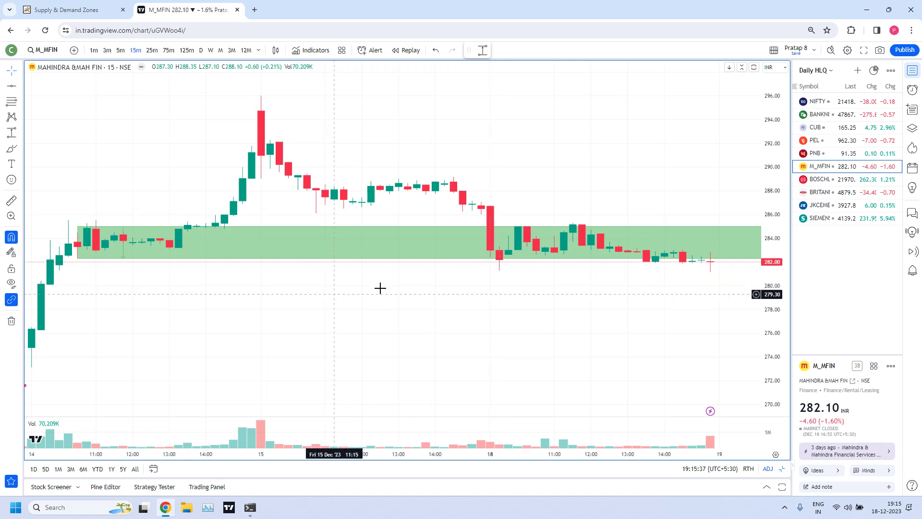
scroll(399, 297, left, 3)
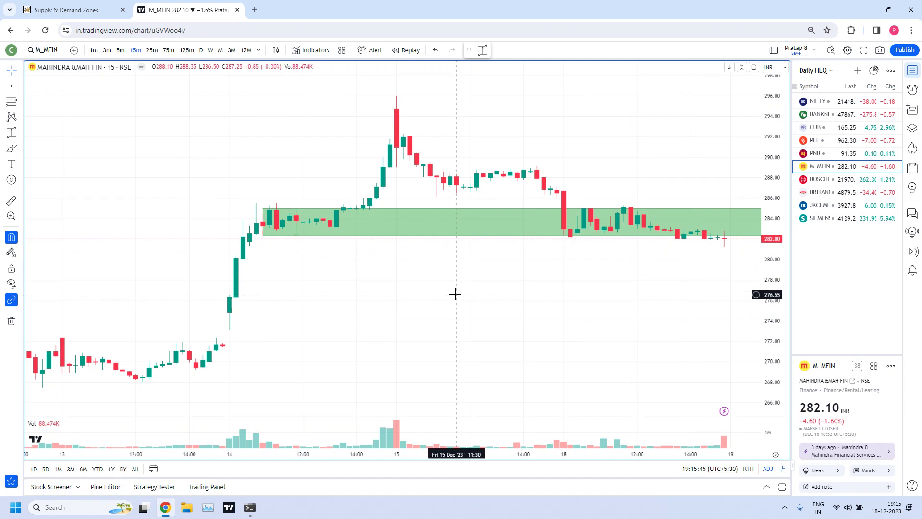
- Open BOSCHLTD from the watchlist and examine its 15 December supply zone on the maximised 75-minute chart
scroll(458, 298, left, 3)
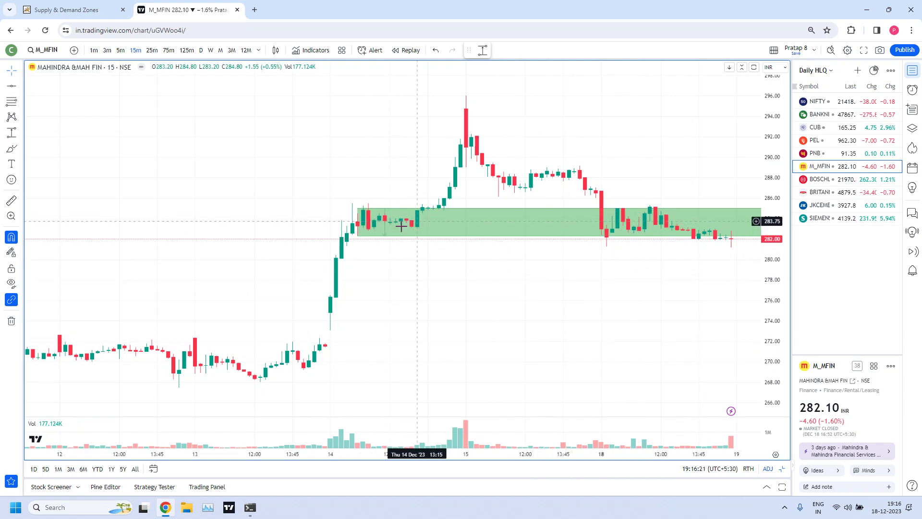
click(823, 183)
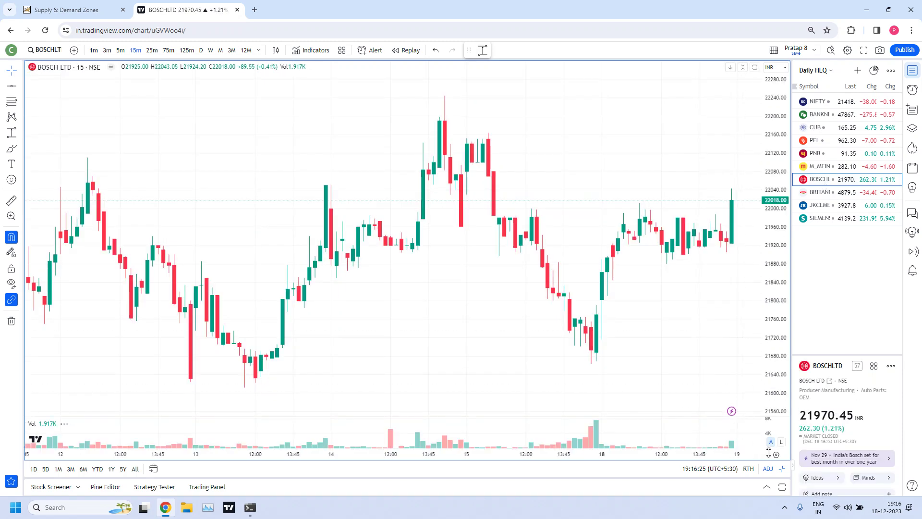
click(782, 472)
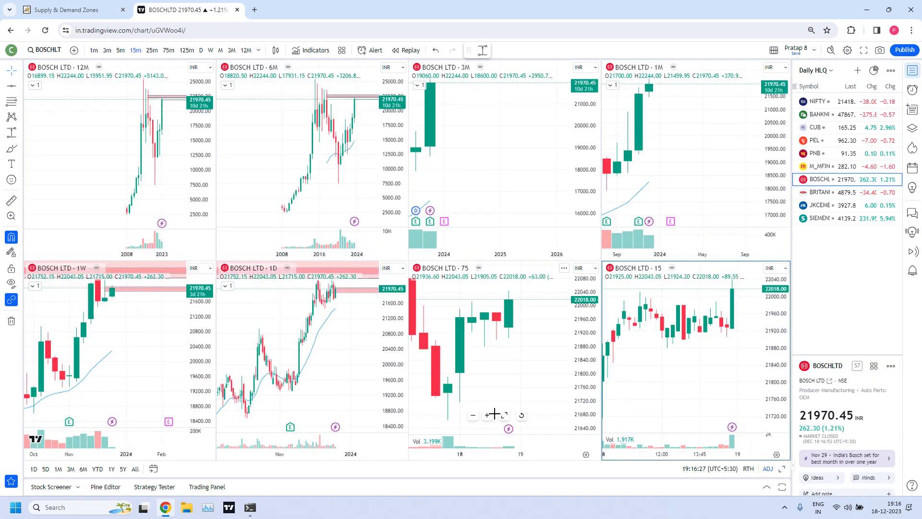
click(504, 416)
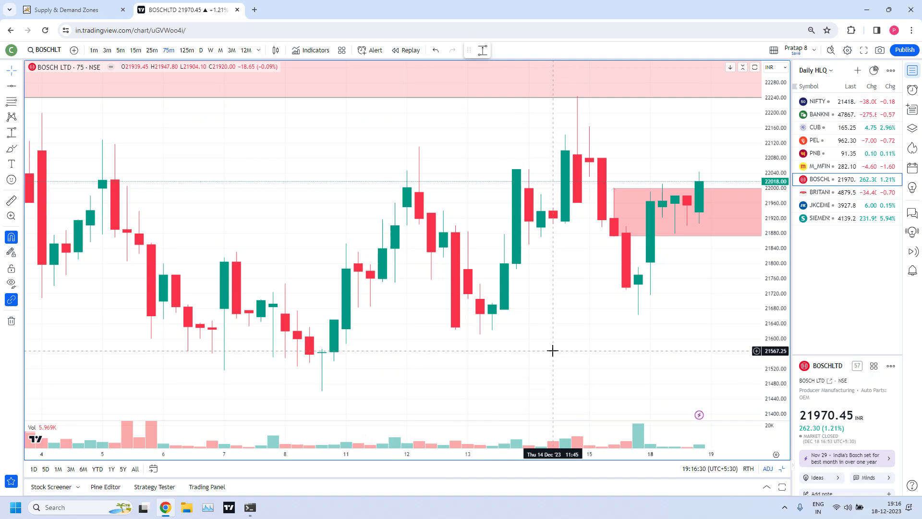
scroll(533, 330, down, 6)
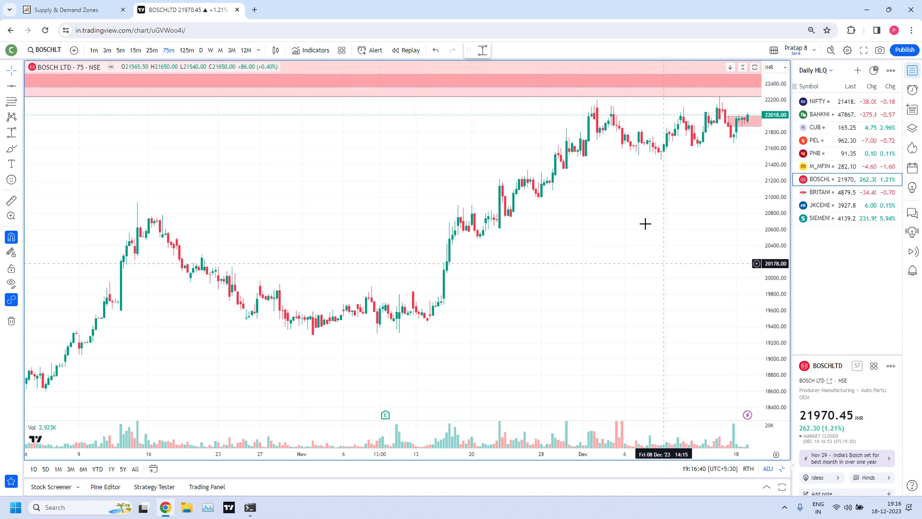
scroll(650, 230, up, 10)
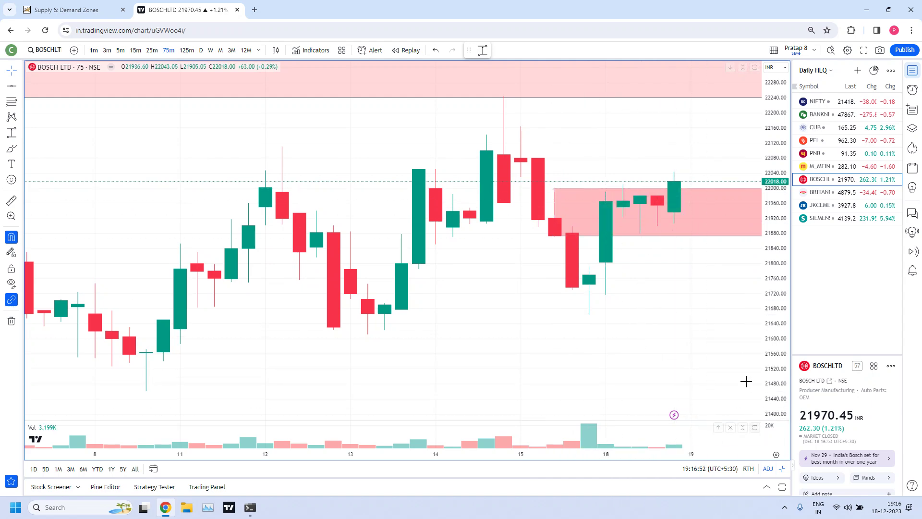
- Maximise BOSCHLTD's 15-minute chart and examine the candles forming the 15 December supply zone and the decline from it
click(783, 470)
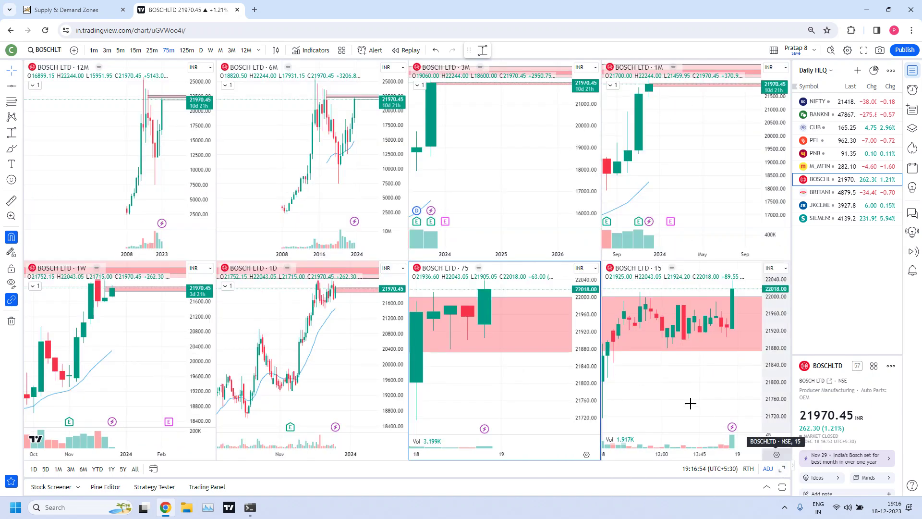
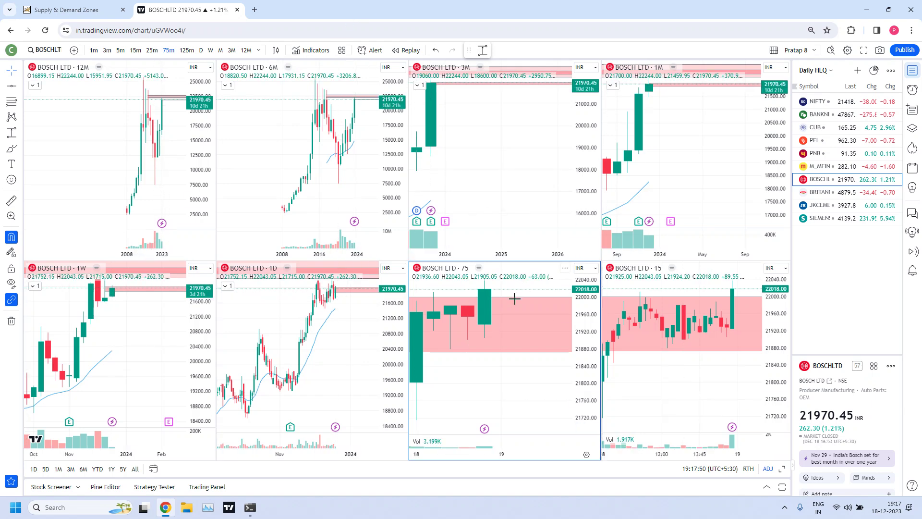
scroll(500, 354, down, 1)
scroll(500, 354, down, 2)
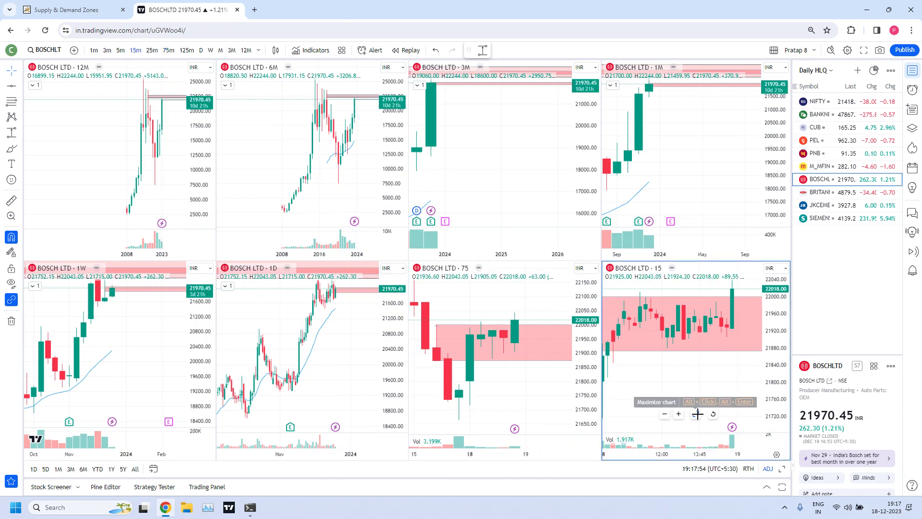
click(697, 414)
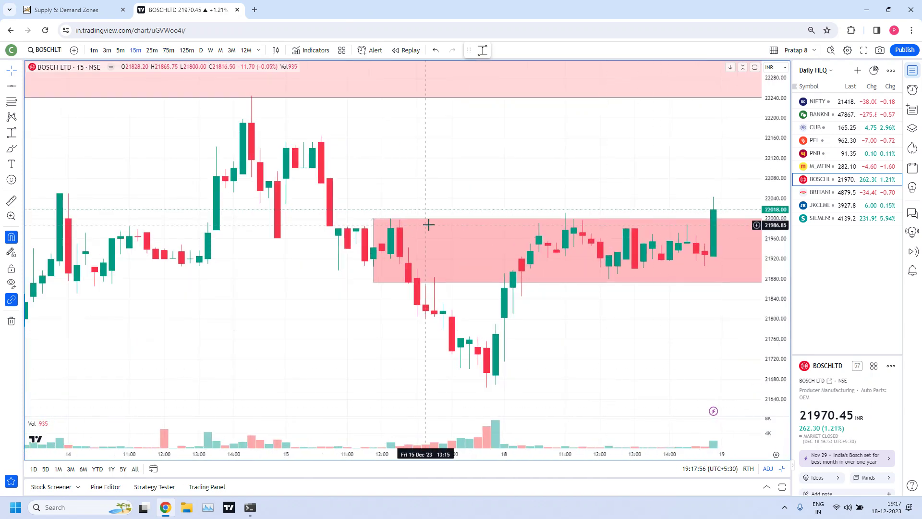
scroll(451, 246, down, 1)
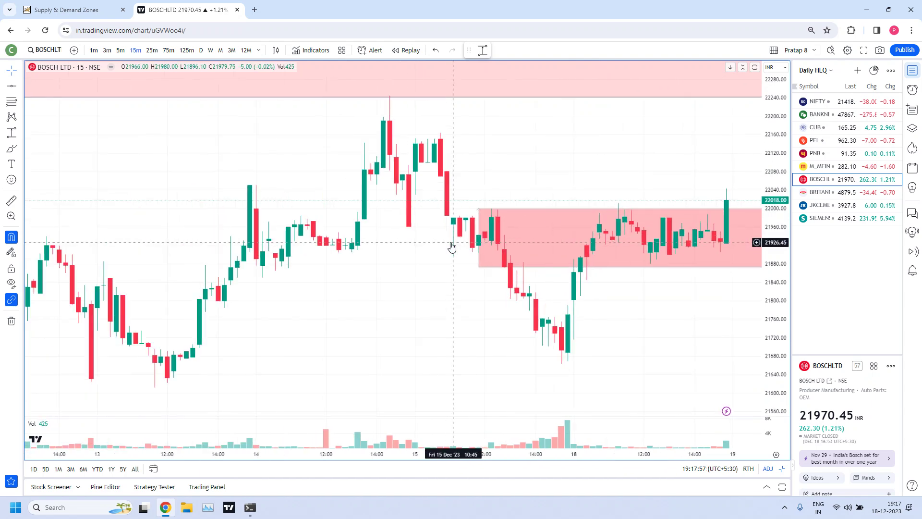
- Return to BOSCHLTD's maximised 75-minute chart and compare the latest candles with the edges of the supply zone
click(782, 469)
click(504, 416)
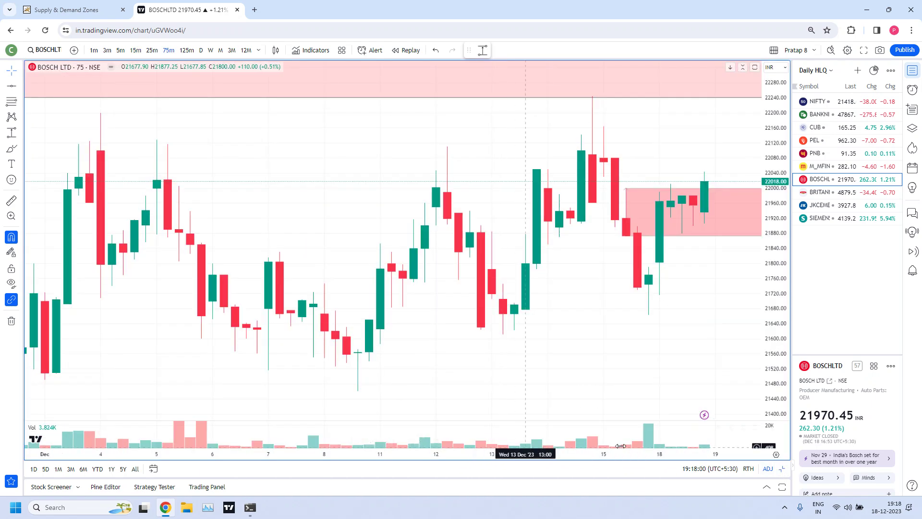
scroll(547, 259, up, 2)
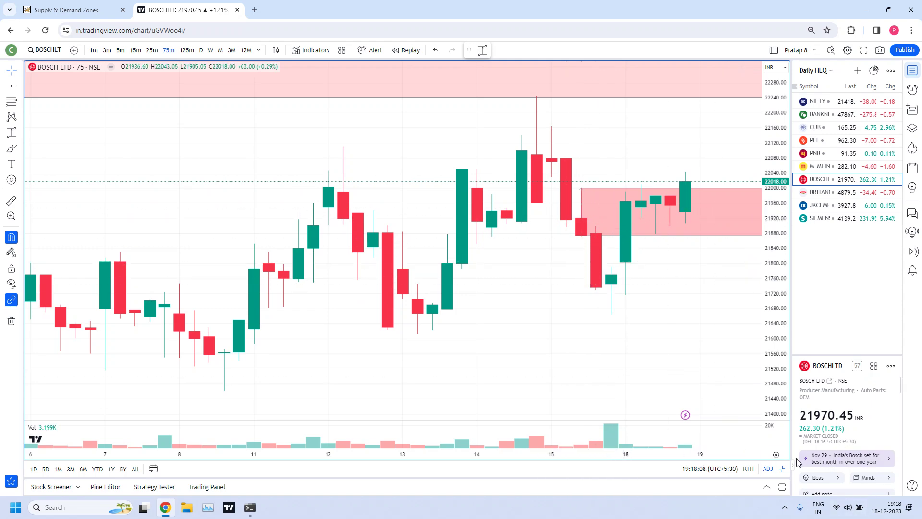
- Switch back to BOSCHLTD's maximised 15-minute chart and examine the 18 December price action within the supply zone
click(782, 469)
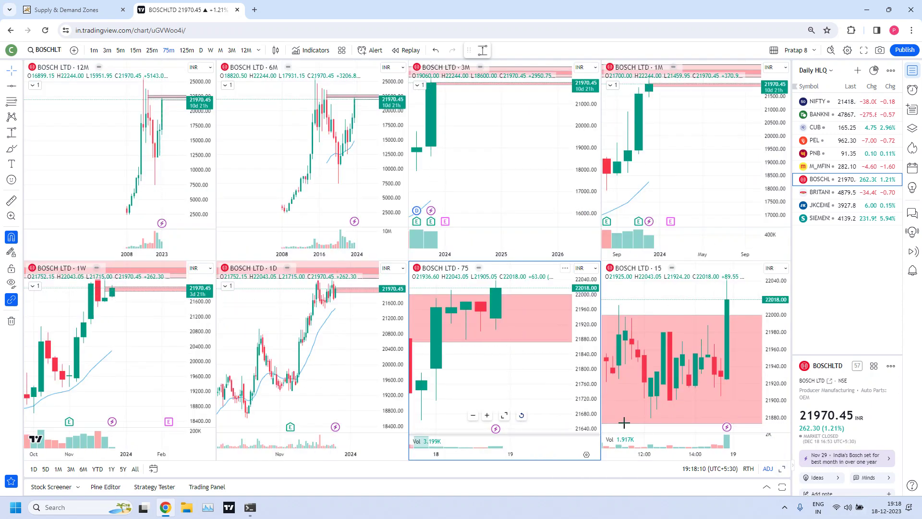
double_click(694, 414)
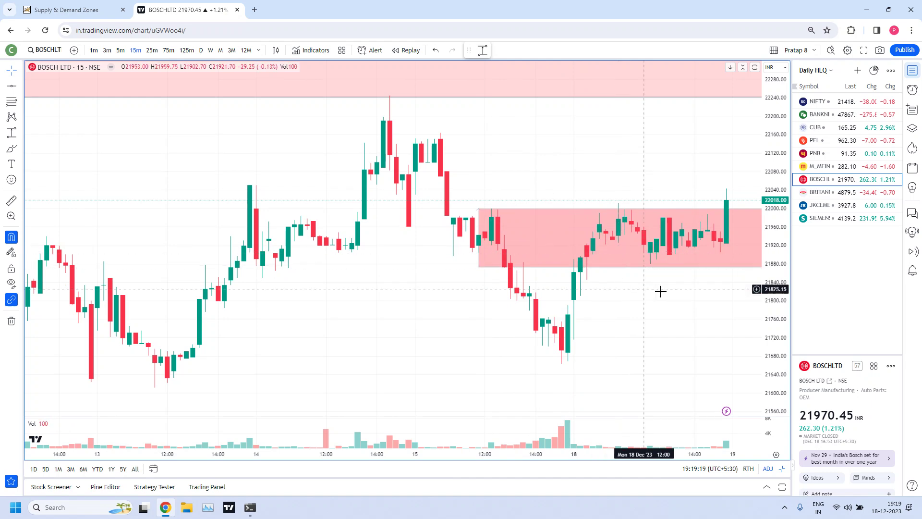
scroll(587, 250, down, 1)
scroll(632, 183, right, 2)
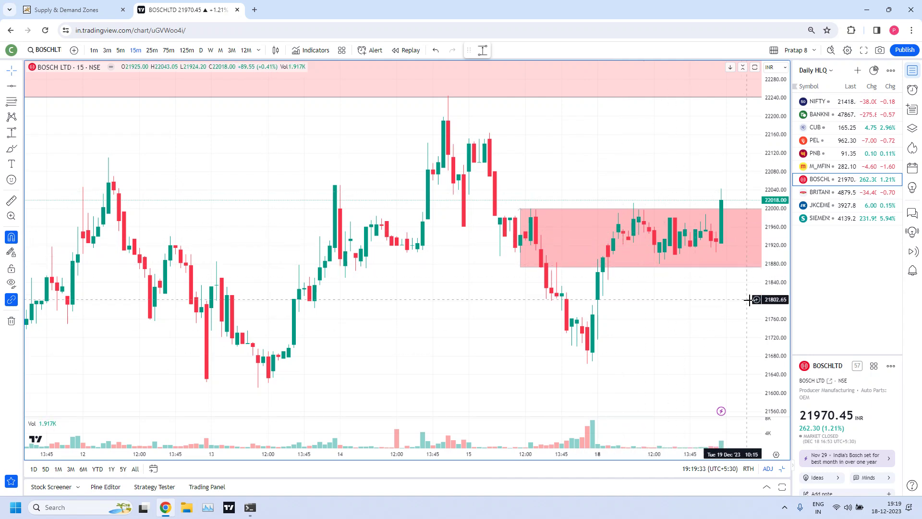
- Open Britannia from the watchlist and examine its 75-minute chart around the red supply zone
click(835, 198)
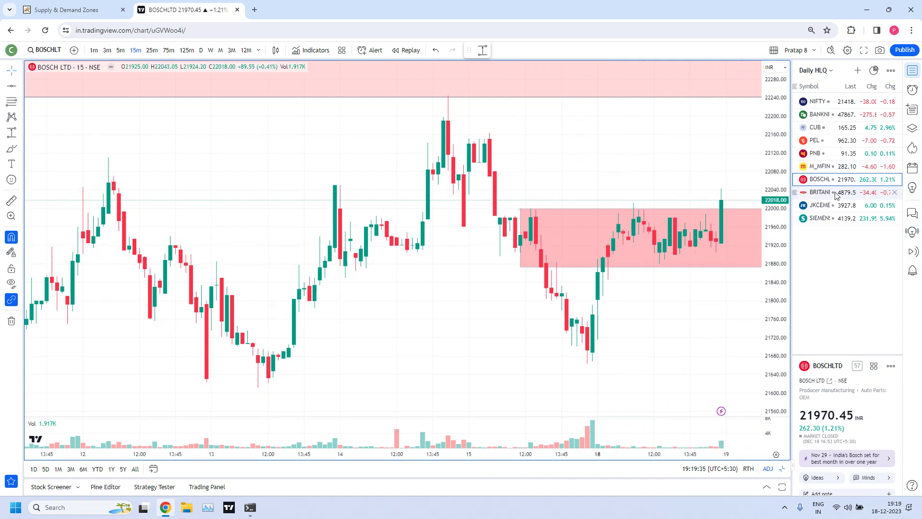
click(782, 469)
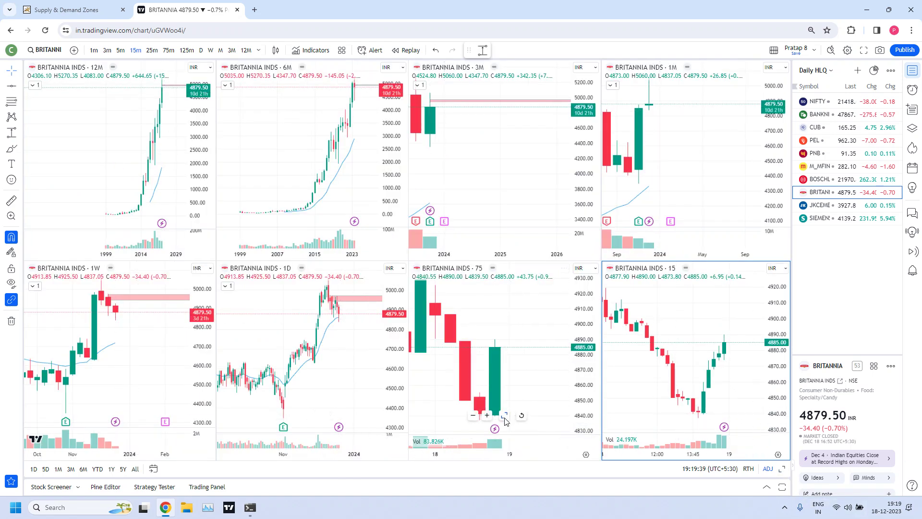
click(504, 417)
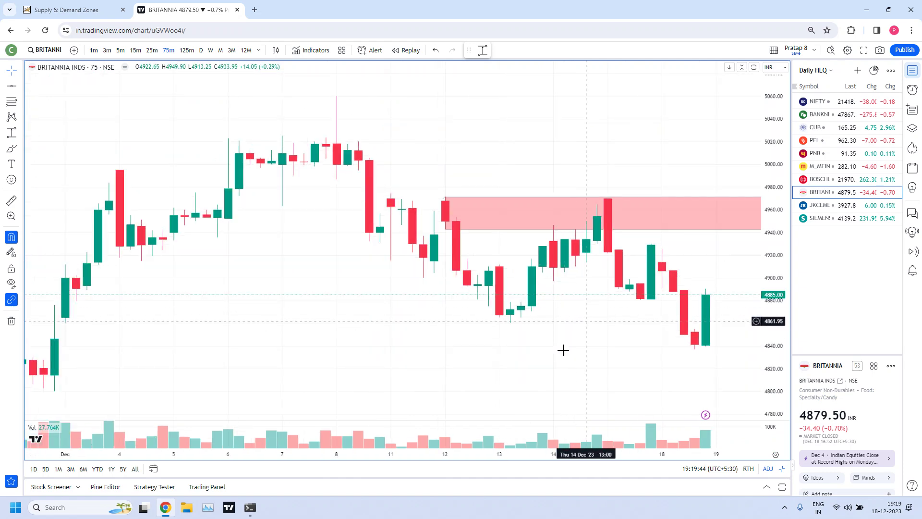
scroll(504, 361, up, 2)
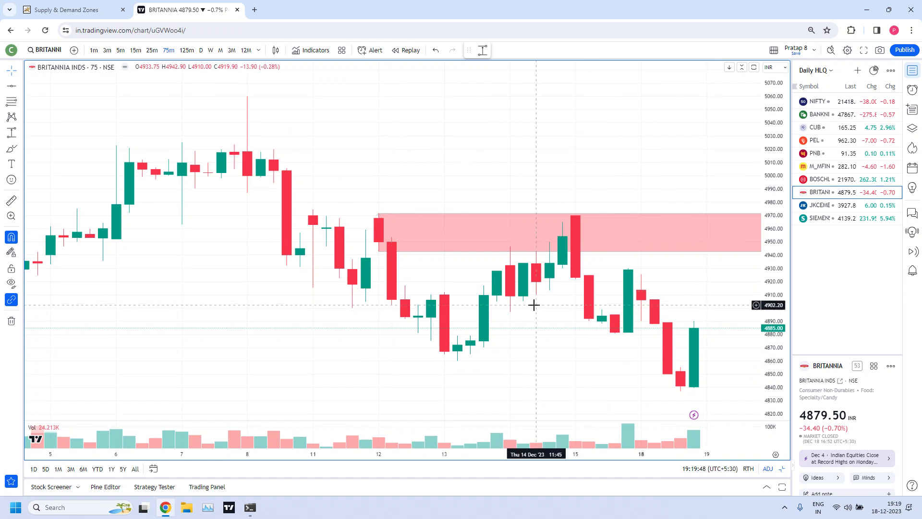
scroll(533, 305, up, 2)
scroll(643, 372, down, 2)
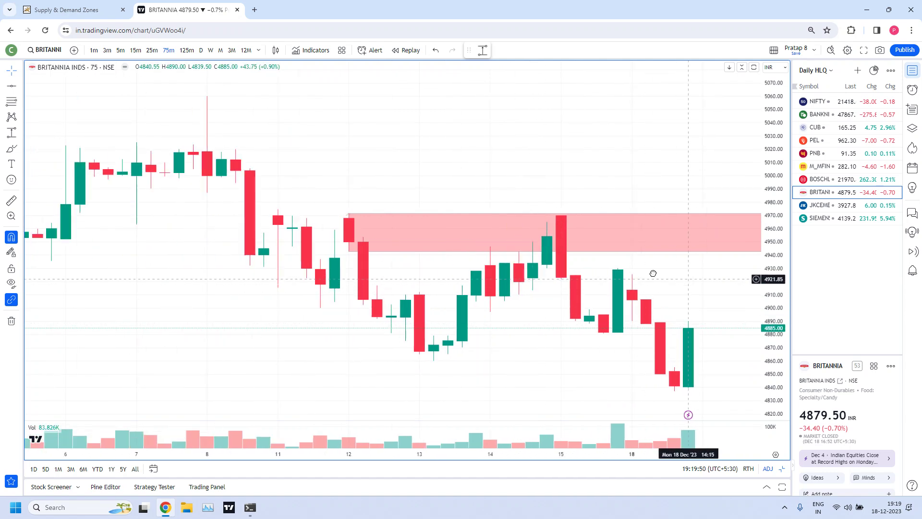
drag(675, 273, 614, 267)
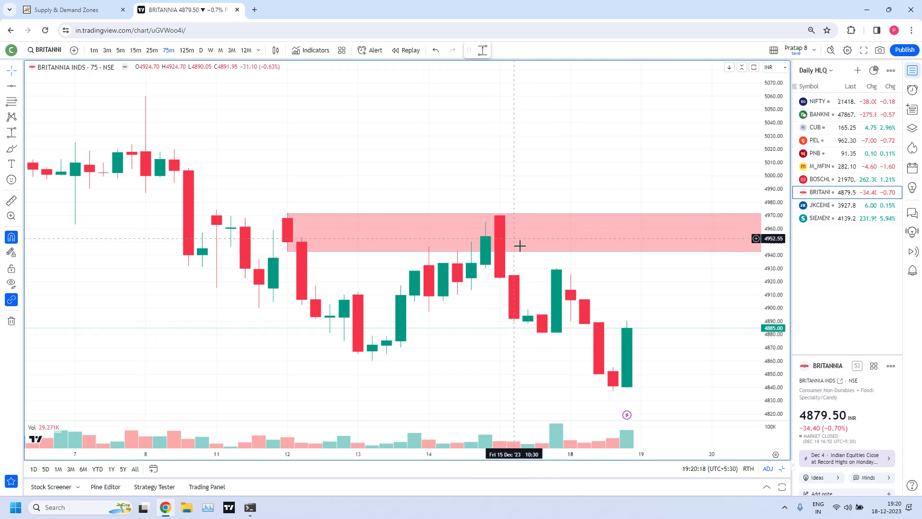
click(782, 470)
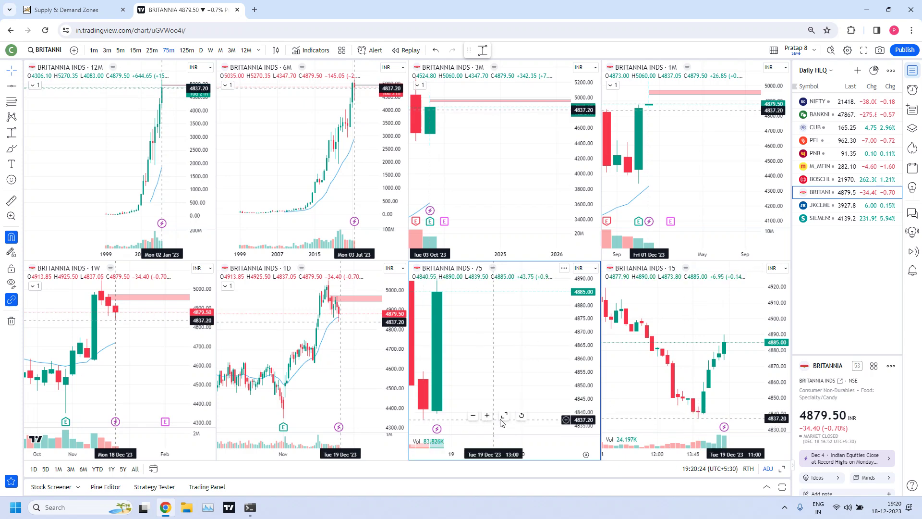
key(alt+Return)
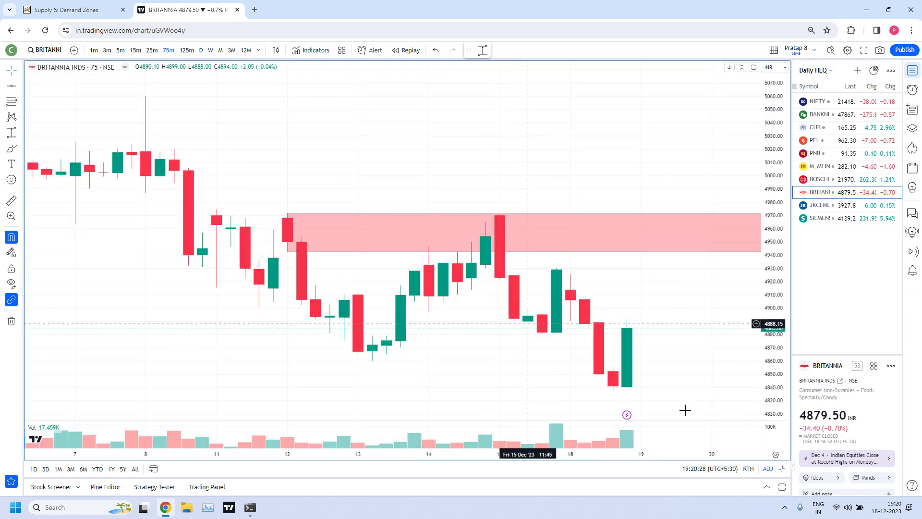
- Maximize Britannia's 15-minute chart and examine the price reaction at the supply zone
click(783, 471)
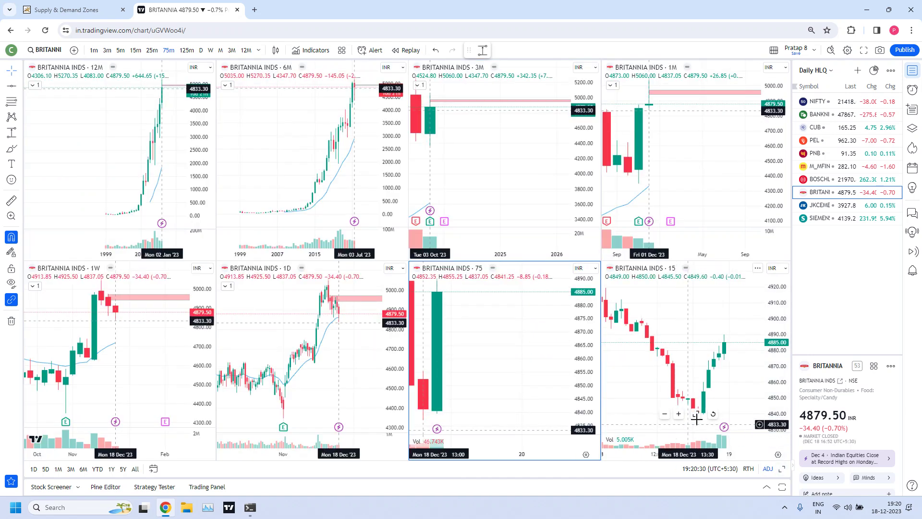
click(699, 417)
drag(465, 282, 366, 157)
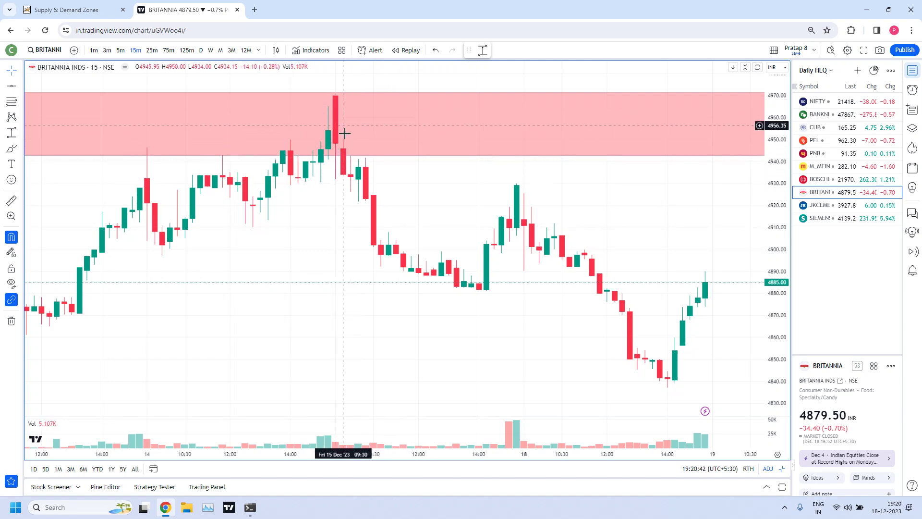
drag(430, 160, 512, 192)
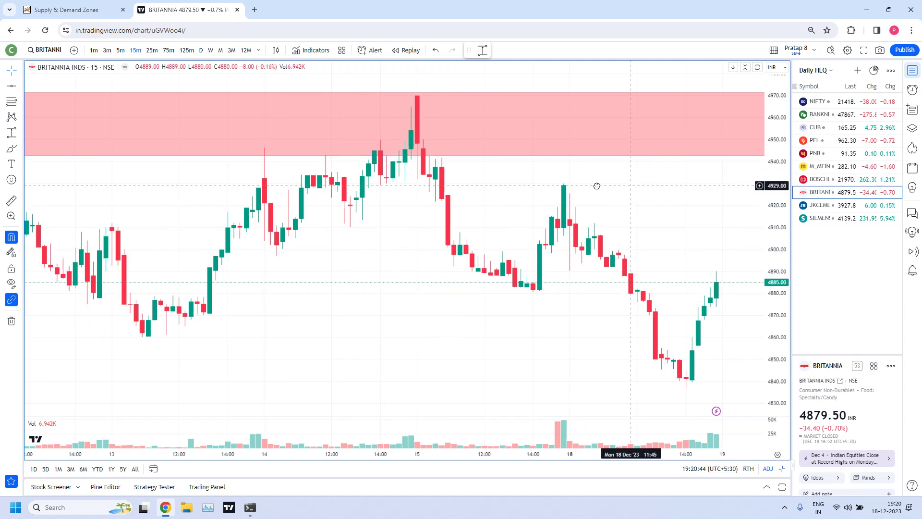
drag(605, 185, 595, 185)
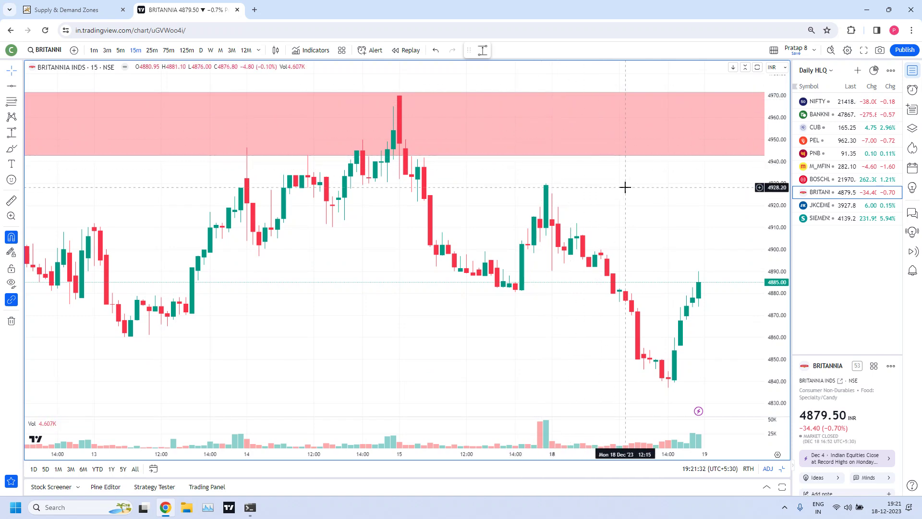
scroll(634, 210, down, 2)
scroll(653, 177, down, 2)
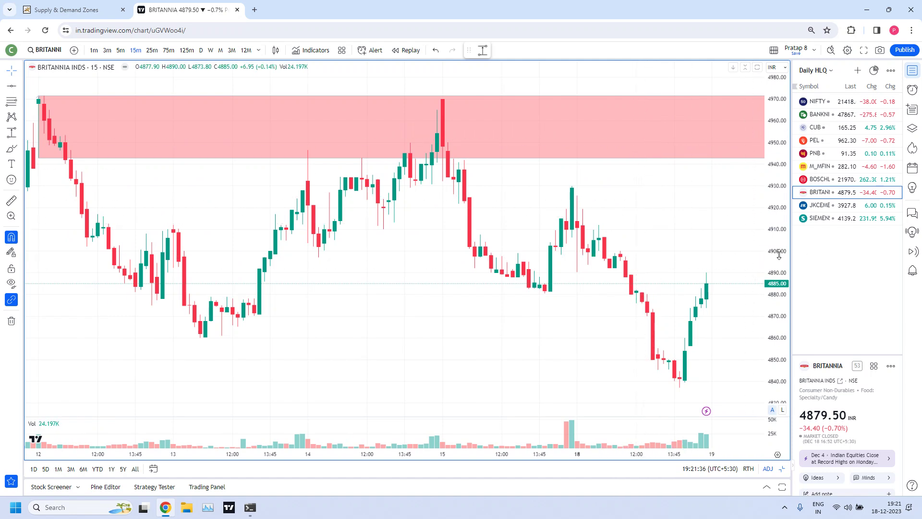
- Open JK Cement from the watchlist and maximize its 75-minute chart around the supply and demand zones
click(829, 212)
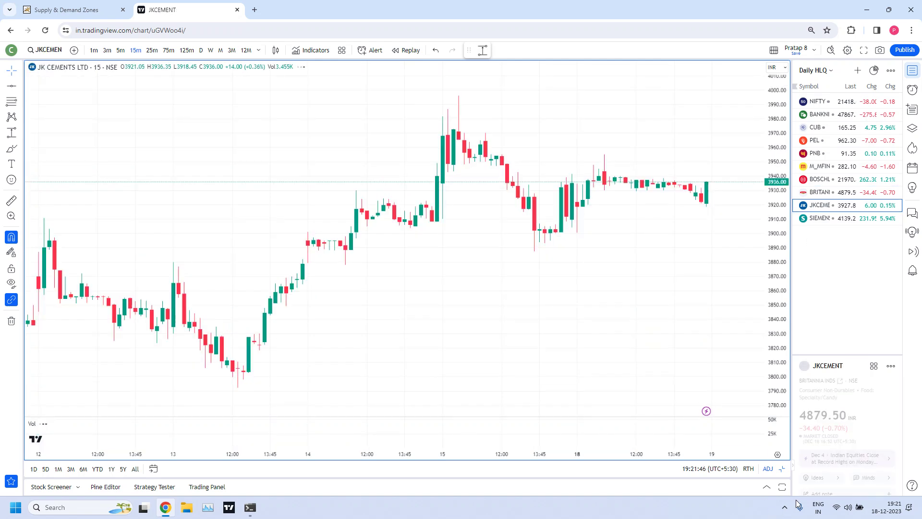
click(783, 469)
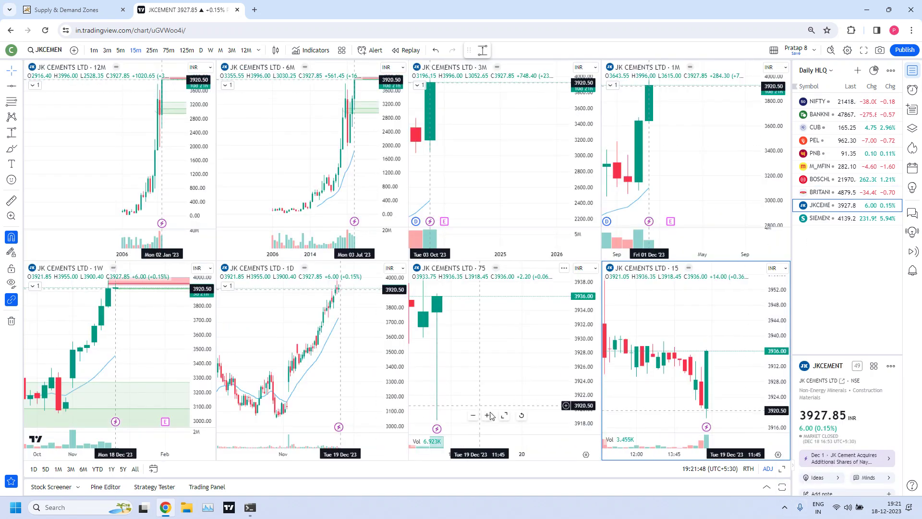
double_click(509, 398)
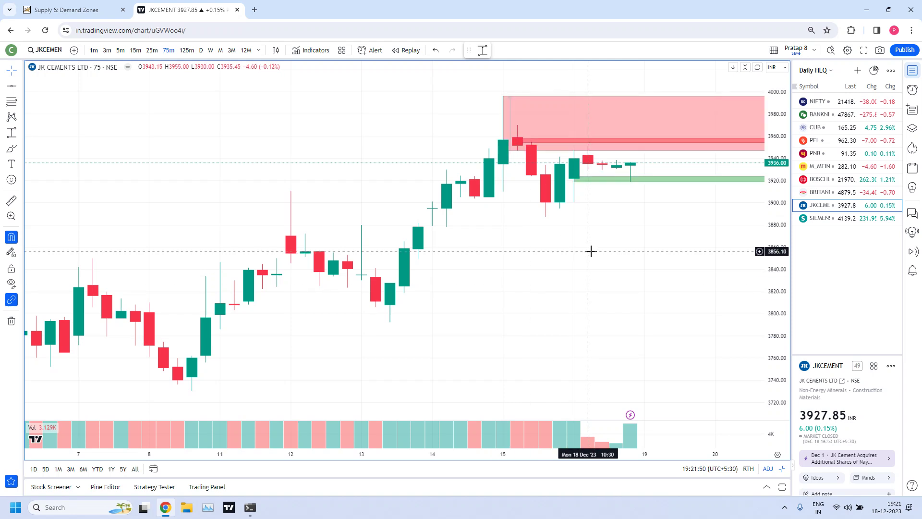
scroll(589, 268, up, 3)
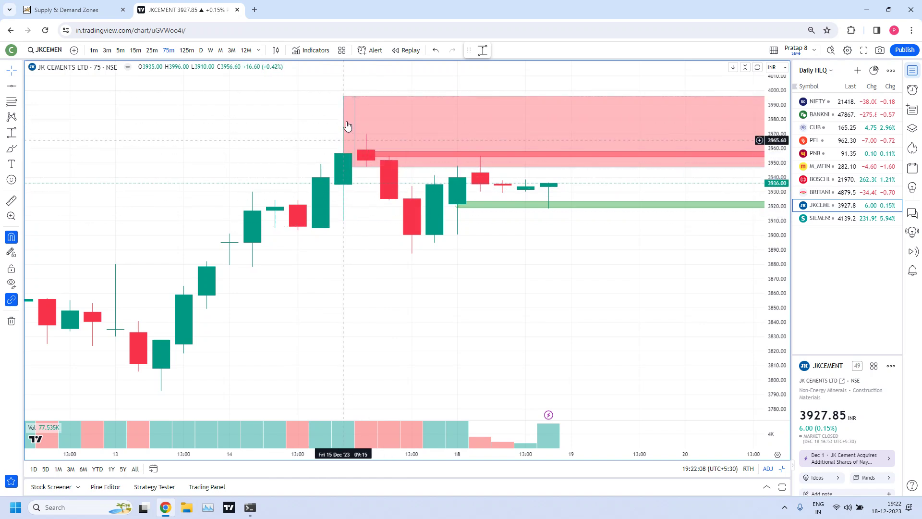
- Try narrowing the large supply zone to the 15 Dec 10:30 candle with its top at 3970.00, and restore its 09:15 start and 3996.00 top
mouse_move(344, 96)
mouse_down()
mouse_move(363, 115)
mouse_move(344, 99)
mouse_up()
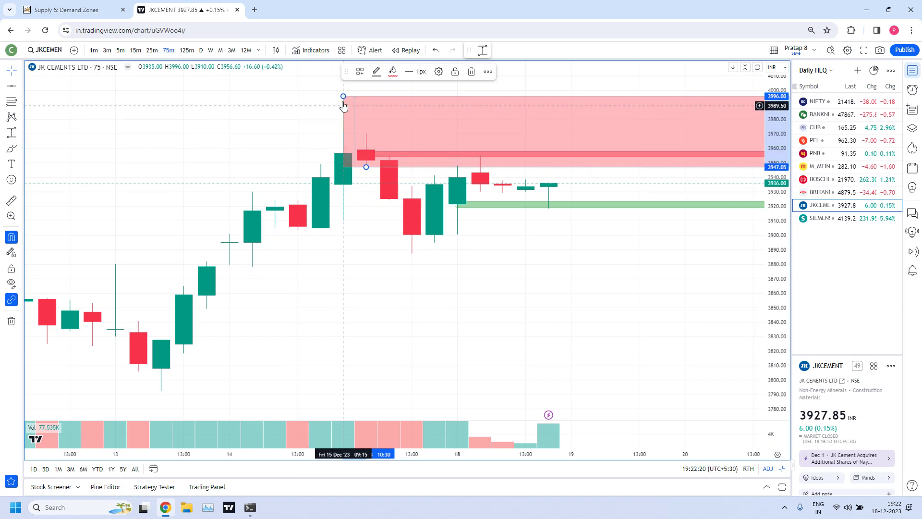
drag(343, 96, 366, 134)
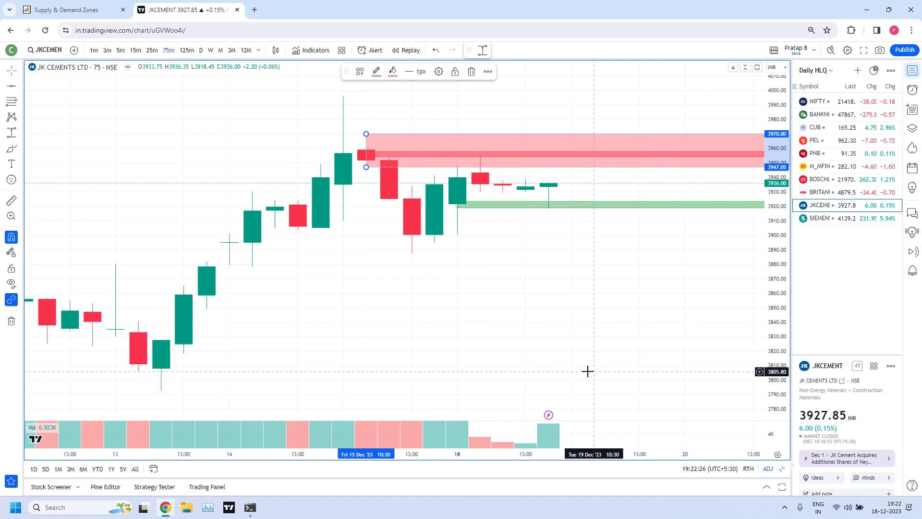
click(529, 330)
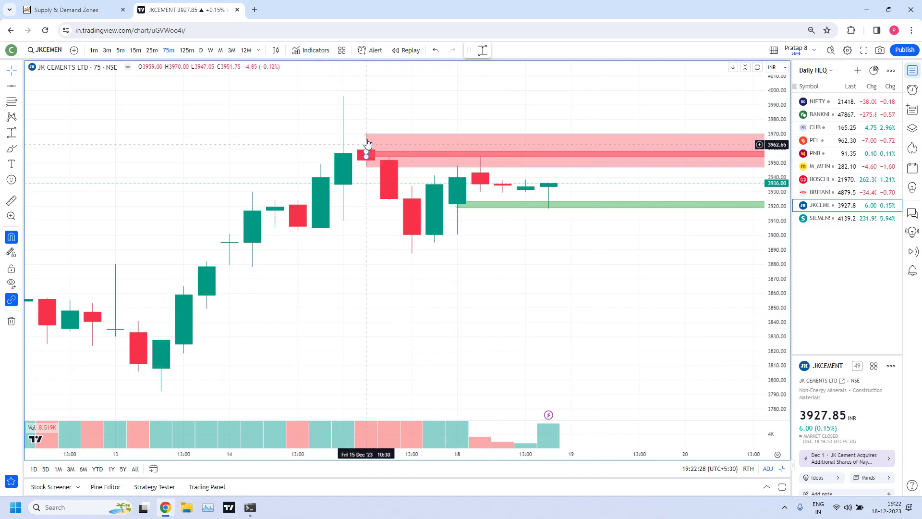
drag(366, 134, 343, 96)
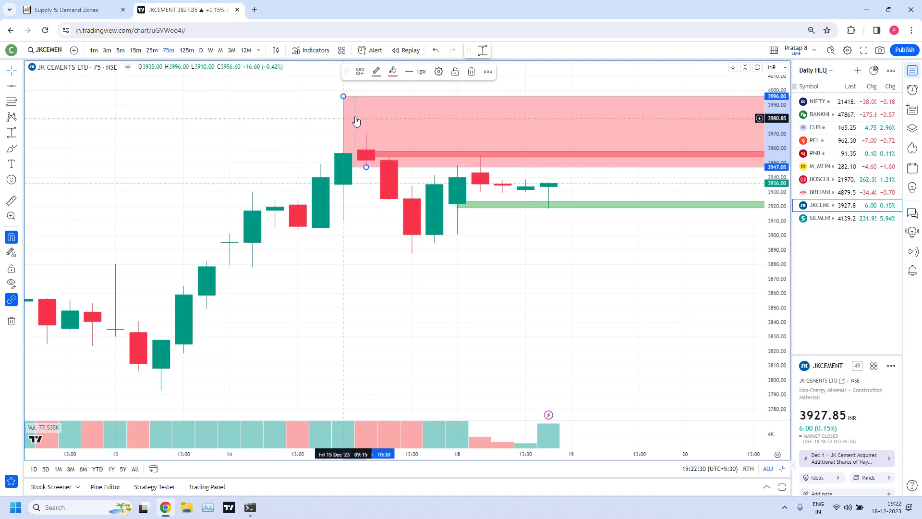
drag(510, 278, 540, 269)
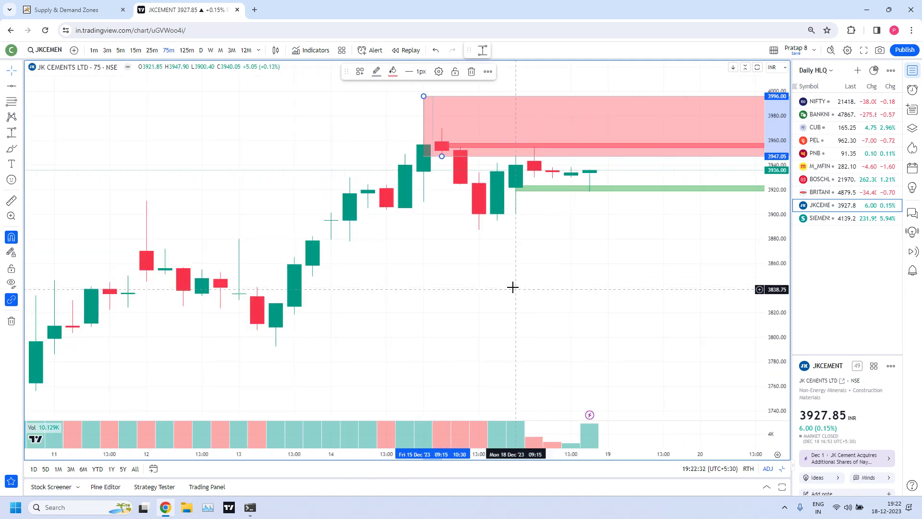
- Switch from the 75-minute chart to JK Cement's maximized 15-minute chart
click(782, 472)
click(692, 384)
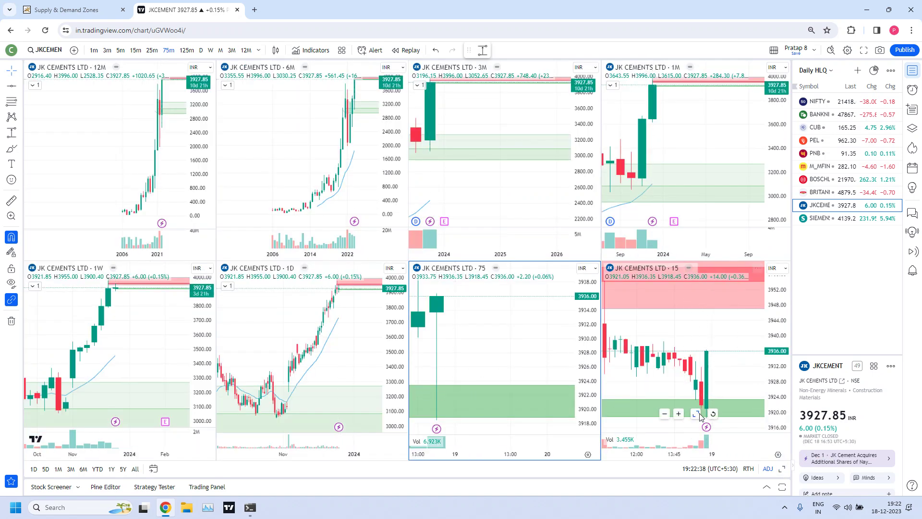
click(783, 469)
scroll(528, 306, up, 3)
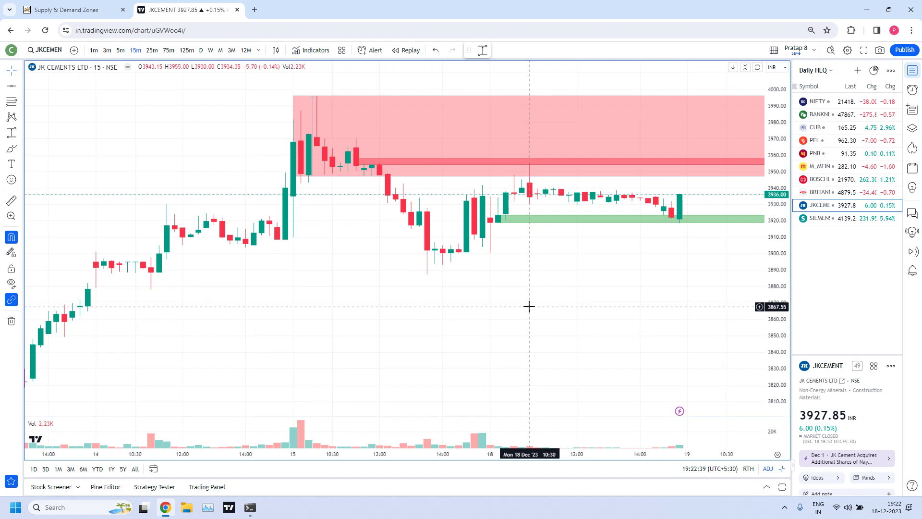
- Extend the inner supply zone downward on the 15-minute chart so its lower edge matches the larger zone's
scroll(387, 284, up, 4)
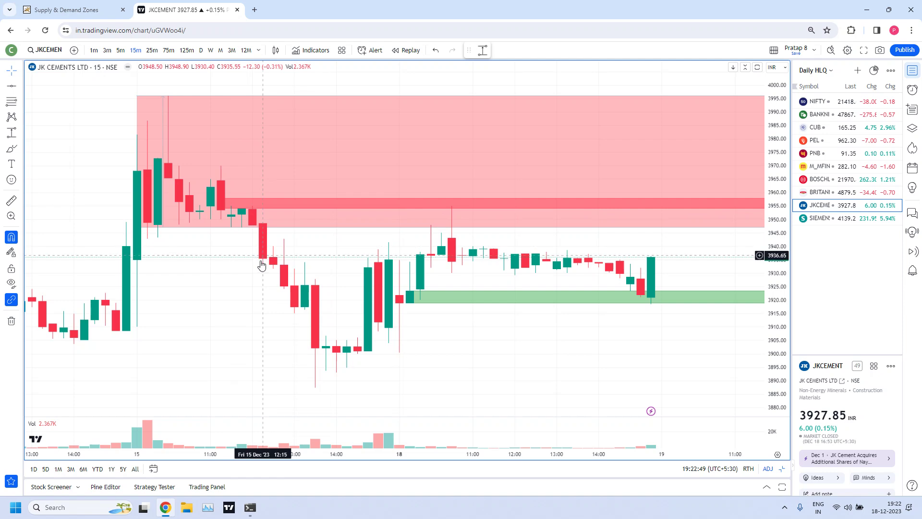
drag(224, 208, 234, 232)
click(226, 287)
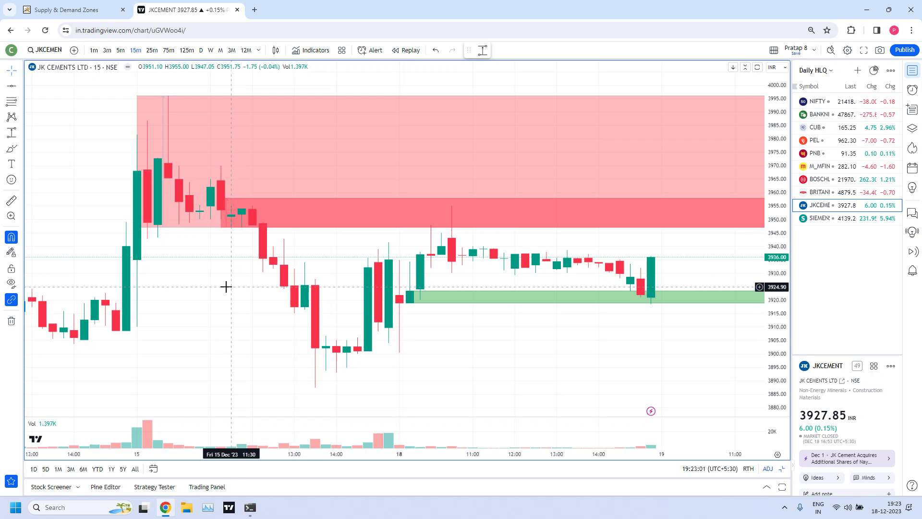
- Set the JK Cement chart to the 5-minute interval and inspect the 15 Dec candles inside the supply zones
scroll(258, 283, down, 3)
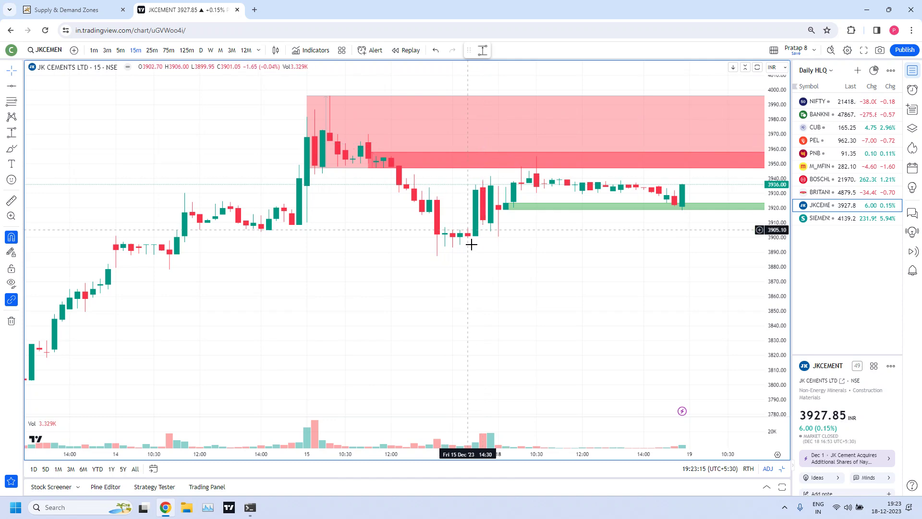
click(120, 51)
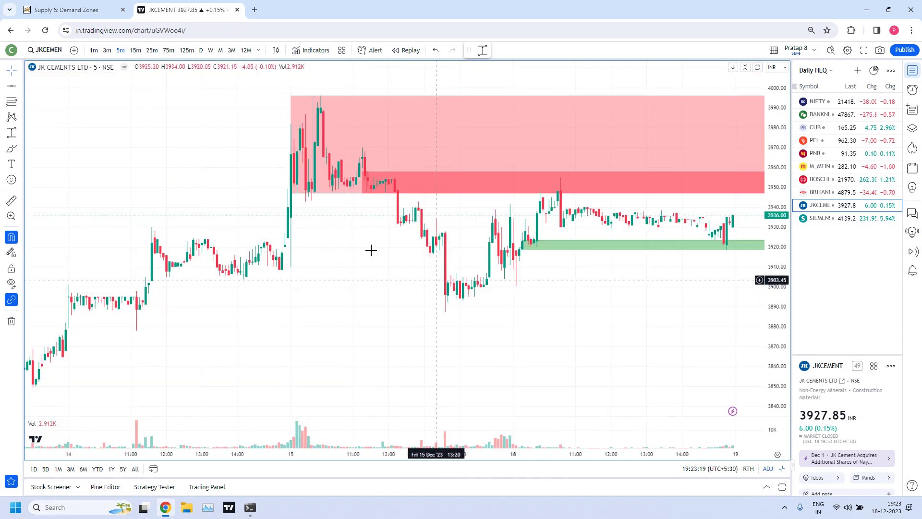
drag(371, 249, 583, 226)
scroll(454, 267, up, 5)
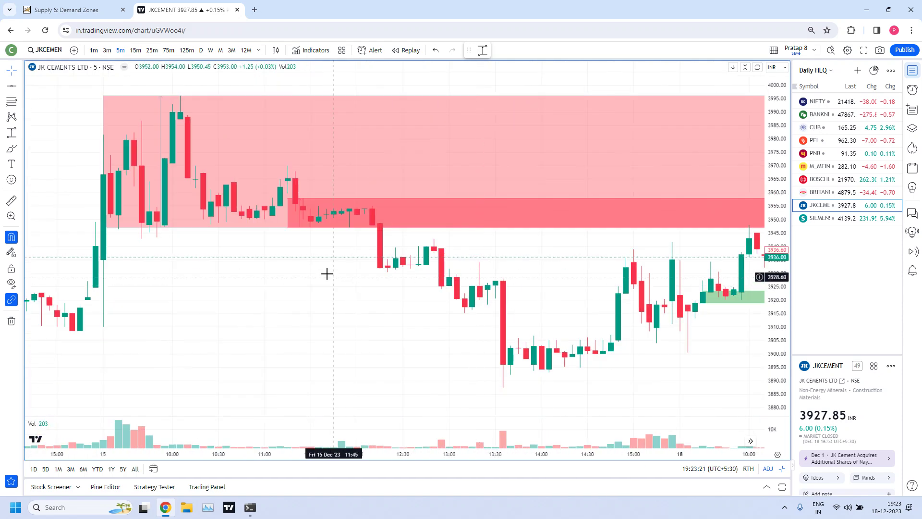
drag(335, 274, 561, 261)
scroll(514, 240, up, 3)
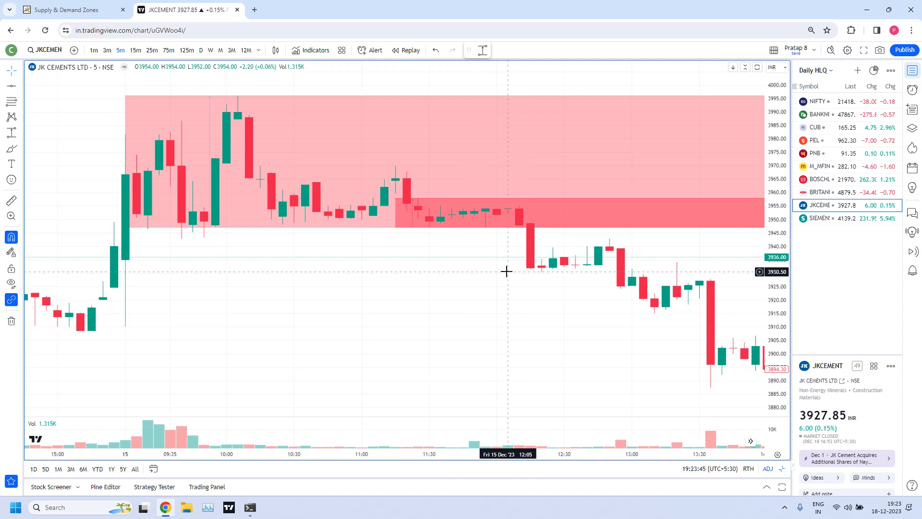
- Tighten the inner supply zone to start at the 15 Dec 11:25 candle, spanning 3957.90 to 3953.50
drag(422, 300, 632, 293)
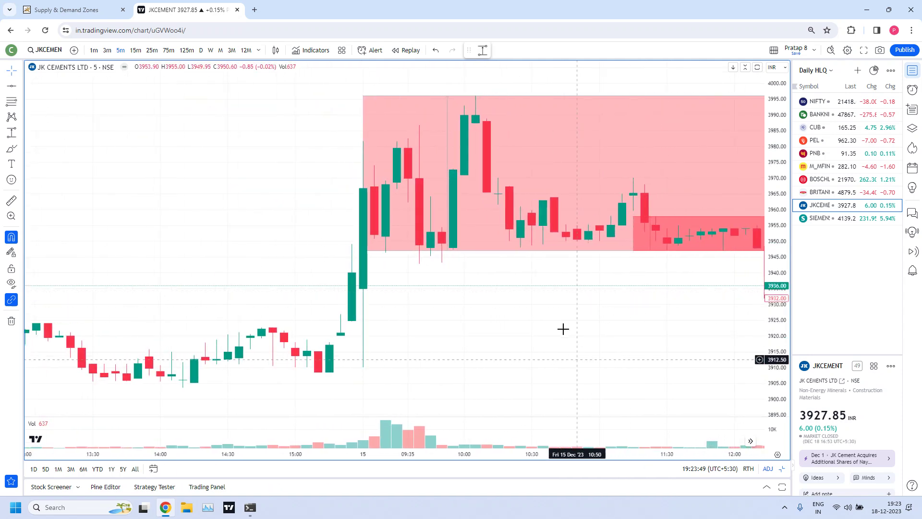
scroll(558, 322, up, 3)
scroll(557, 321, up, 4)
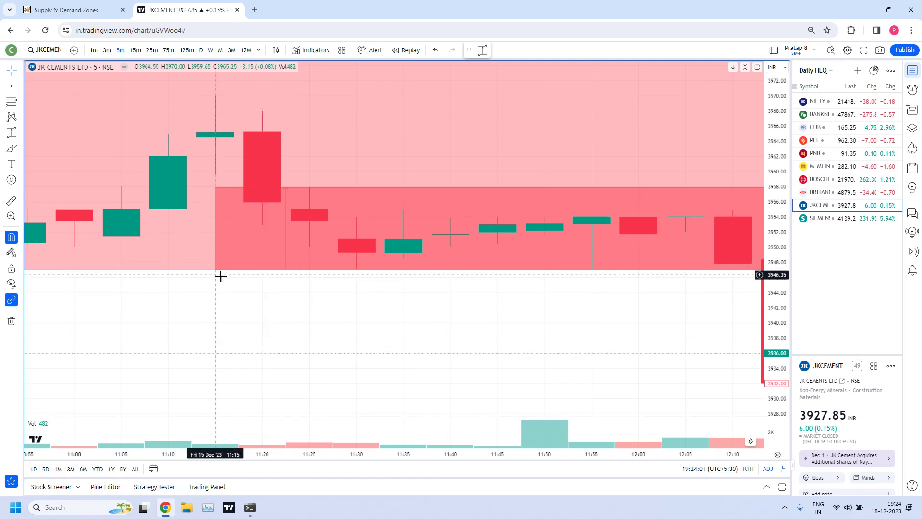
scroll(235, 243, down, 3)
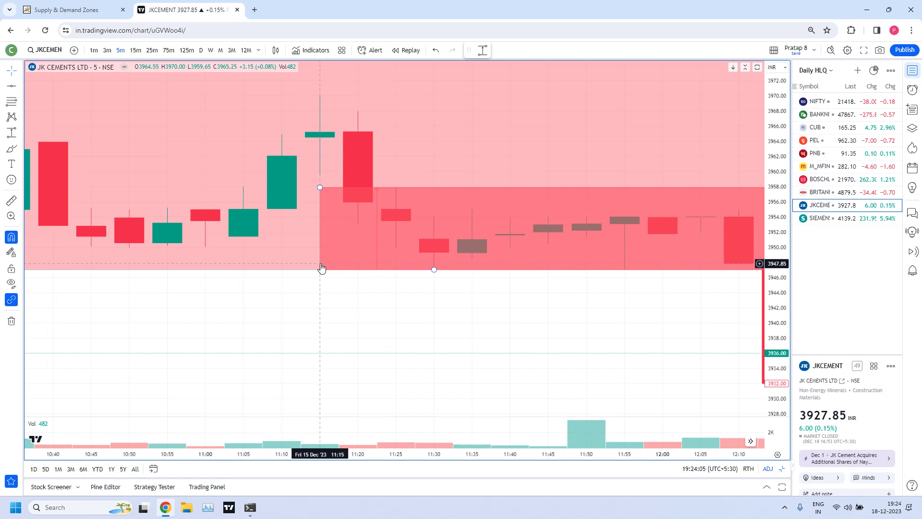
drag(433, 270, 407, 229)
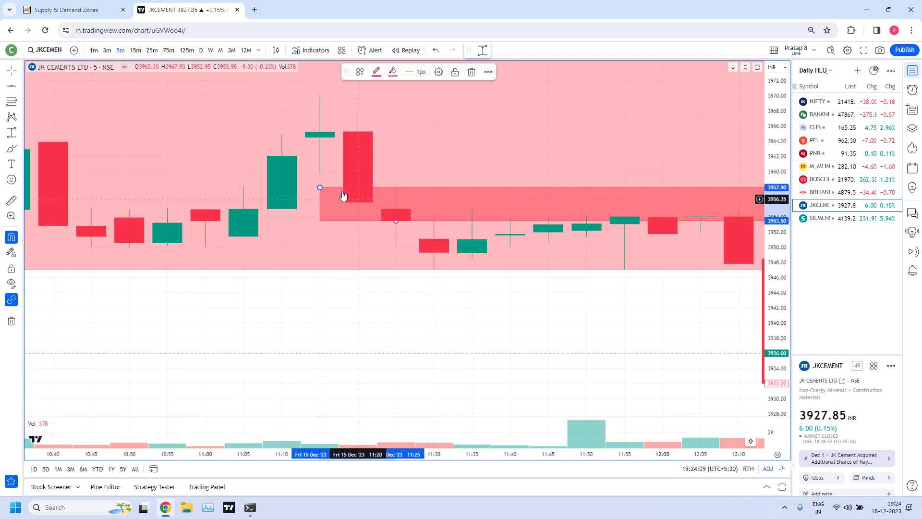
drag(320, 188, 390, 188)
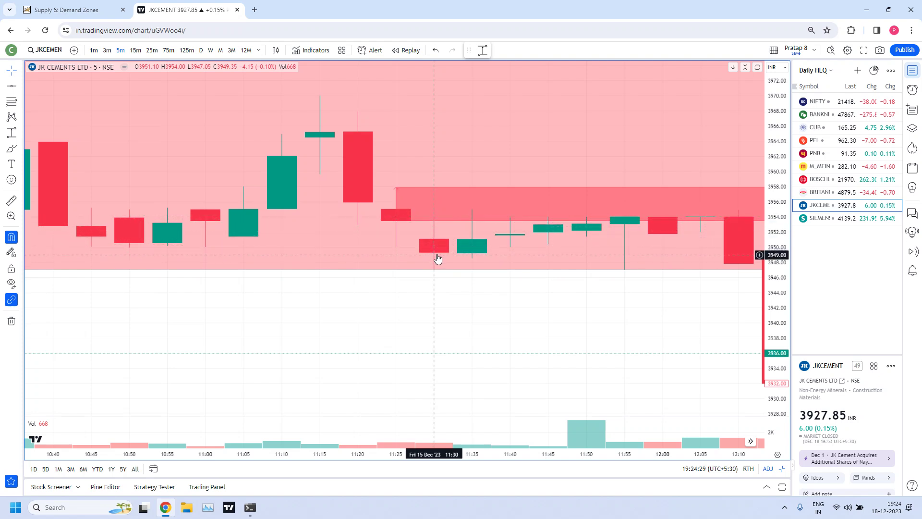
- Examine JK Cement's 5-minute candles of 15 Dec around the inner supply zone, comparing the 11:25 and 11:30 candles with those up to 12:05
drag(418, 300, 578, 321)
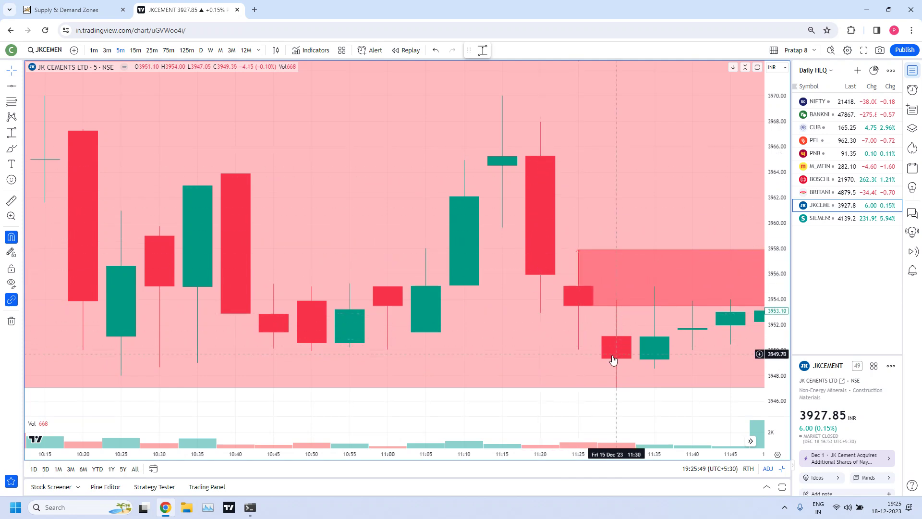
scroll(597, 342, up, 5)
scroll(597, 342, up, 2)
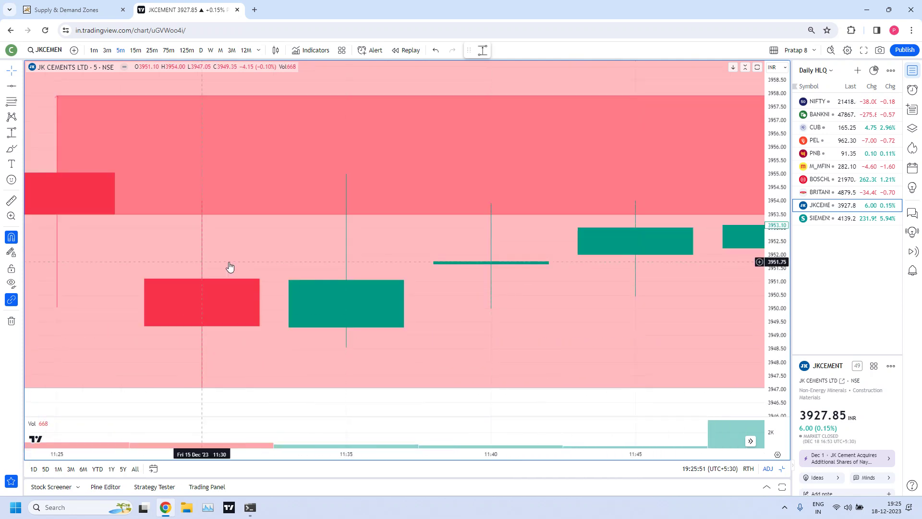
scroll(229, 359, down, 1)
scroll(273, 346, up, 1)
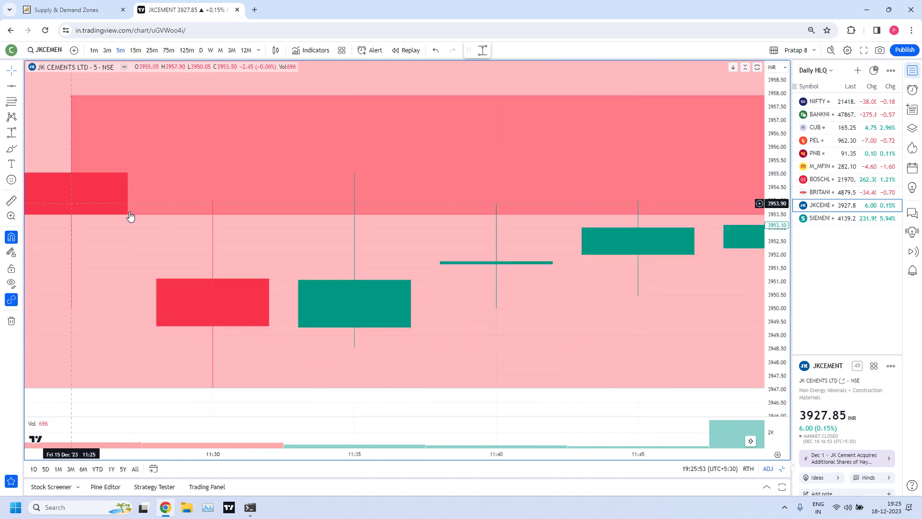
click(140, 214)
click(216, 219)
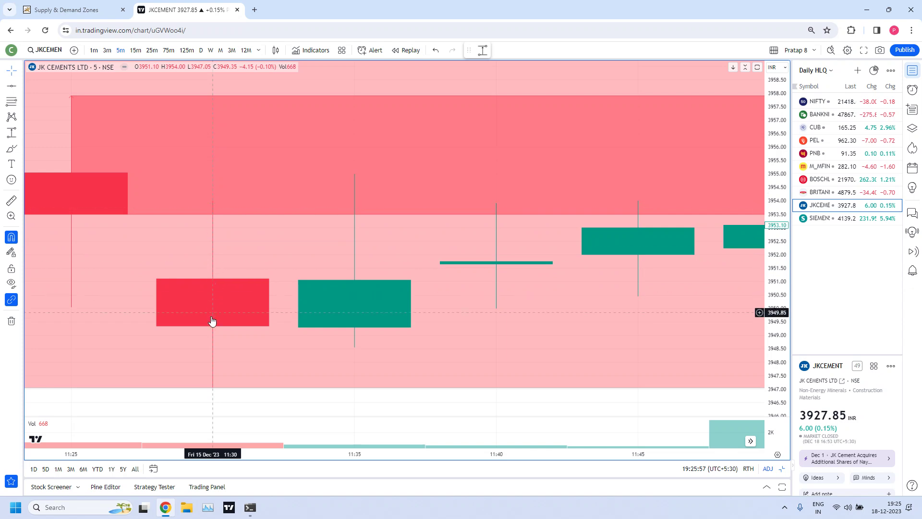
scroll(233, 344, down, 5)
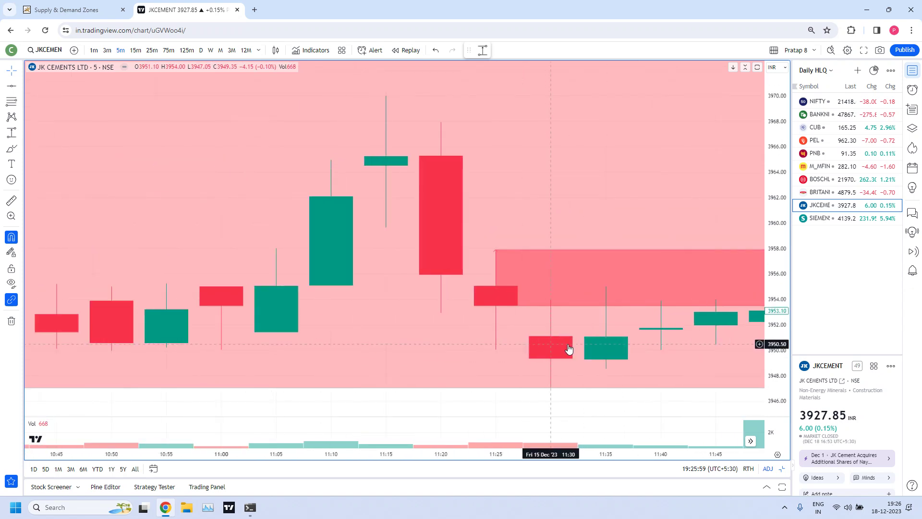
scroll(569, 348, down, 3)
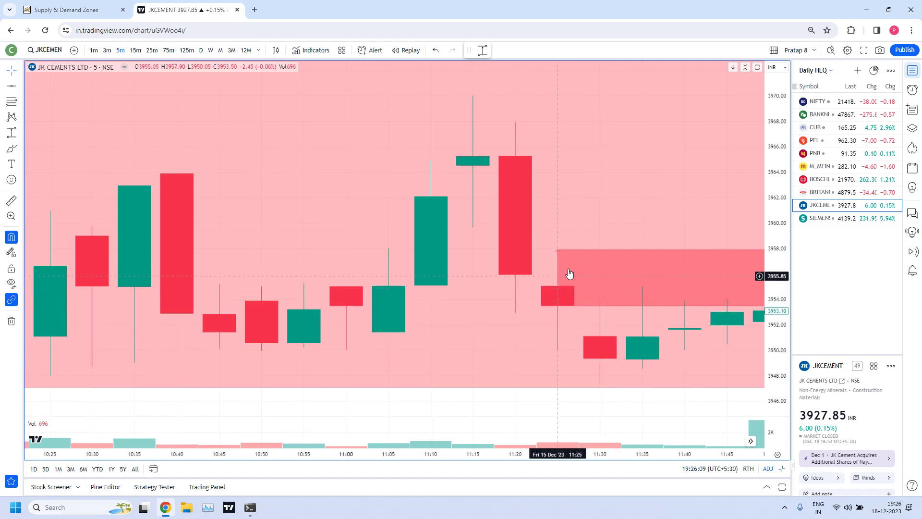
mouse_move(560, 251)
mouse_down()
mouse_move(560, 270)
mouse_move(558, 250)
mouse_up()
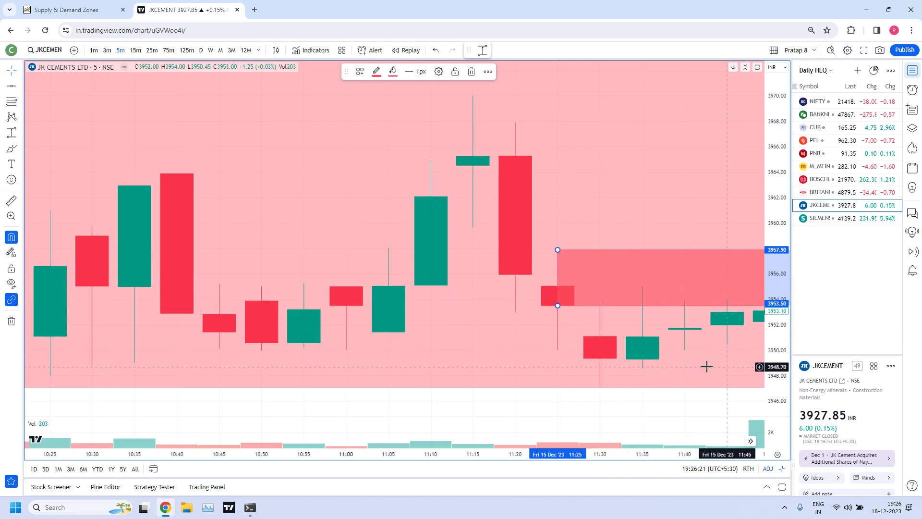
drag(707, 367, 564, 358)
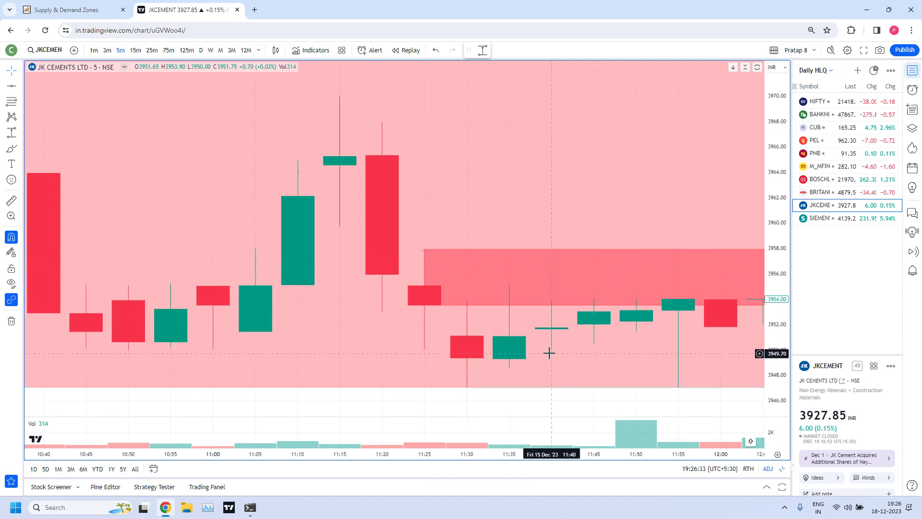
drag(515, 361, 608, 360)
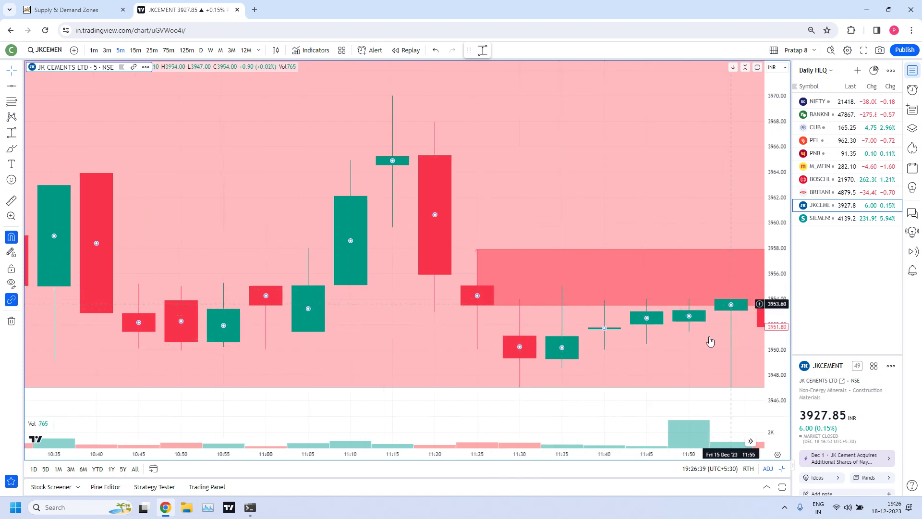
drag(715, 324, 622, 359)
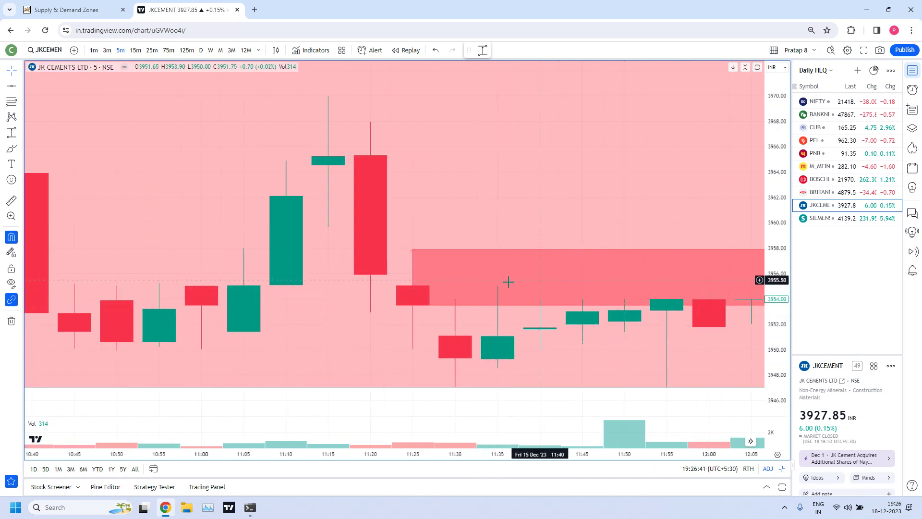
drag(650, 364, 640, 346)
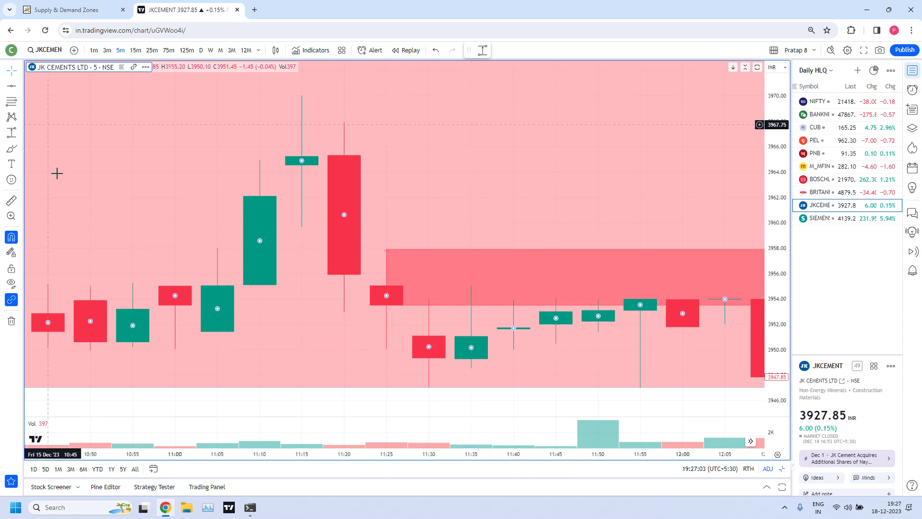
- Set the JK Cement chart to the 1-minute interval and bring the 15 Dec candles from 11:25 inside the supply zones into view
click(94, 50)
scroll(564, 344, down, 4)
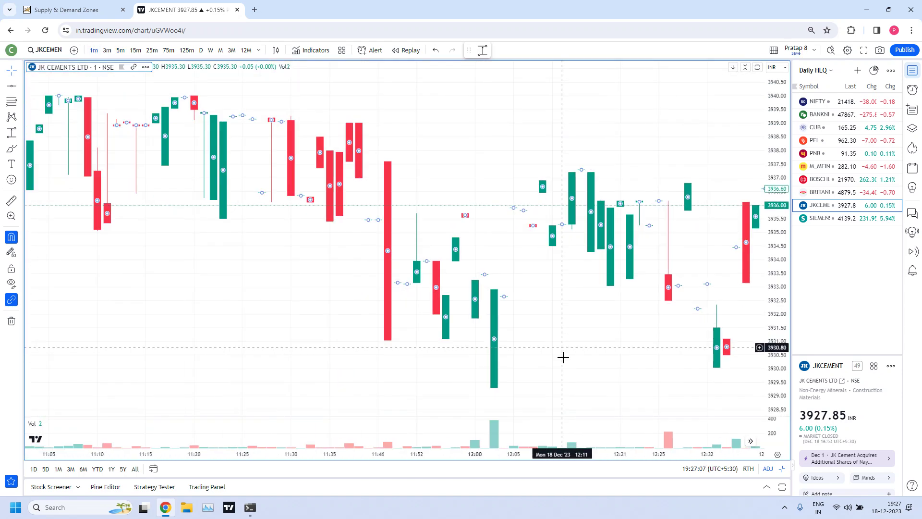
scroll(396, 372, down, 3)
scroll(456, 377, down, 3)
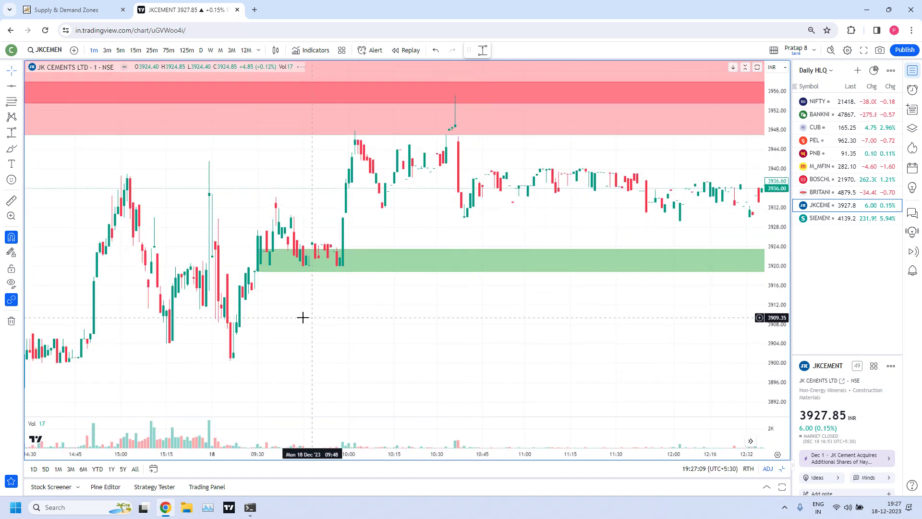
drag(331, 313, 632, 311)
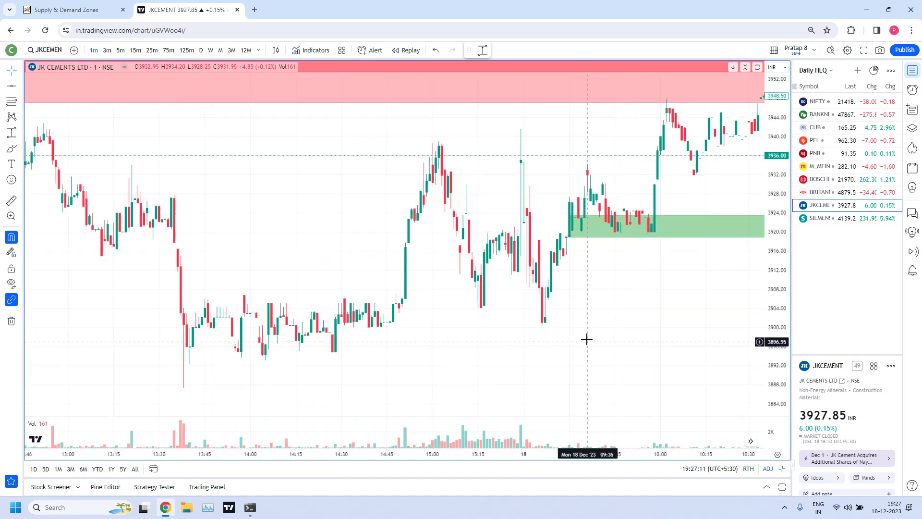
scroll(586, 341, down, 5)
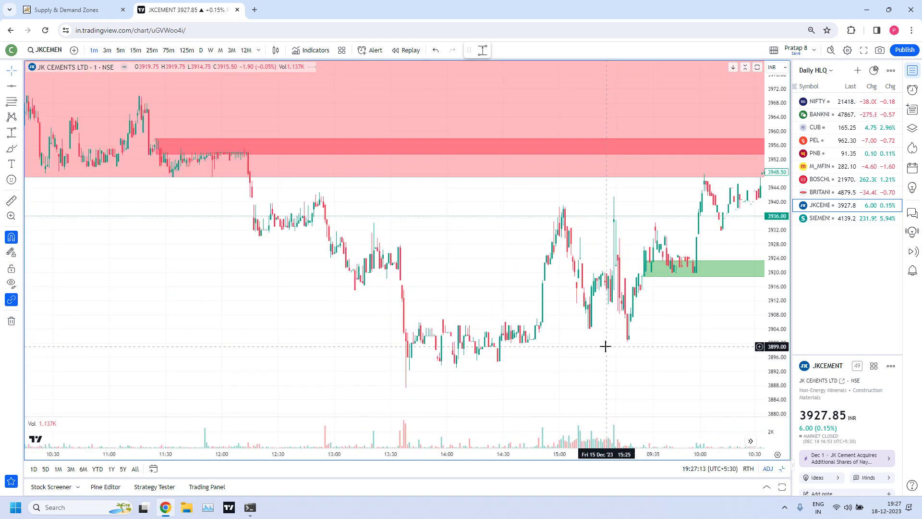
scroll(212, 284, up, 5)
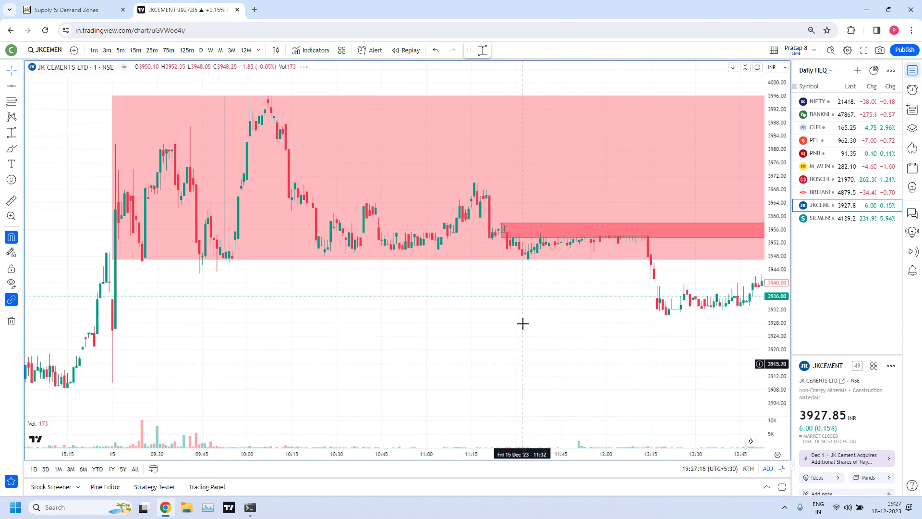
scroll(522, 348, up, 6)
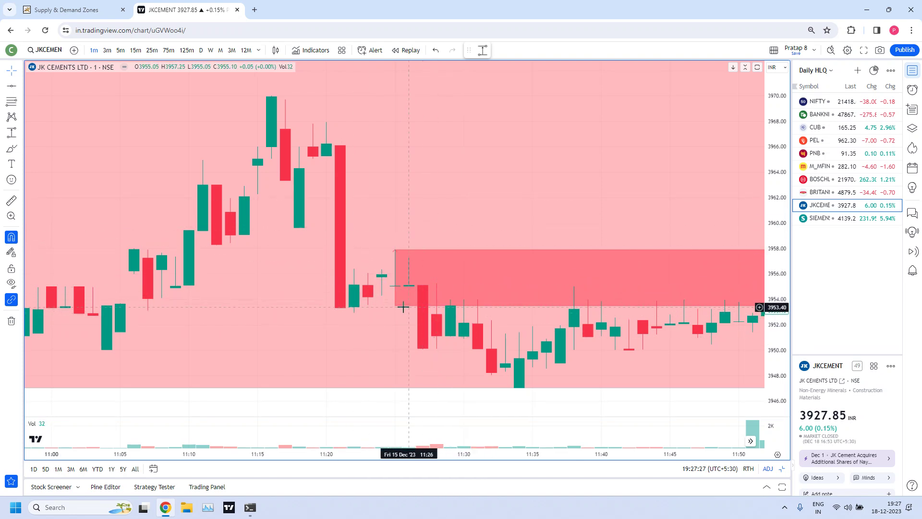
drag(547, 191, 319, 199)
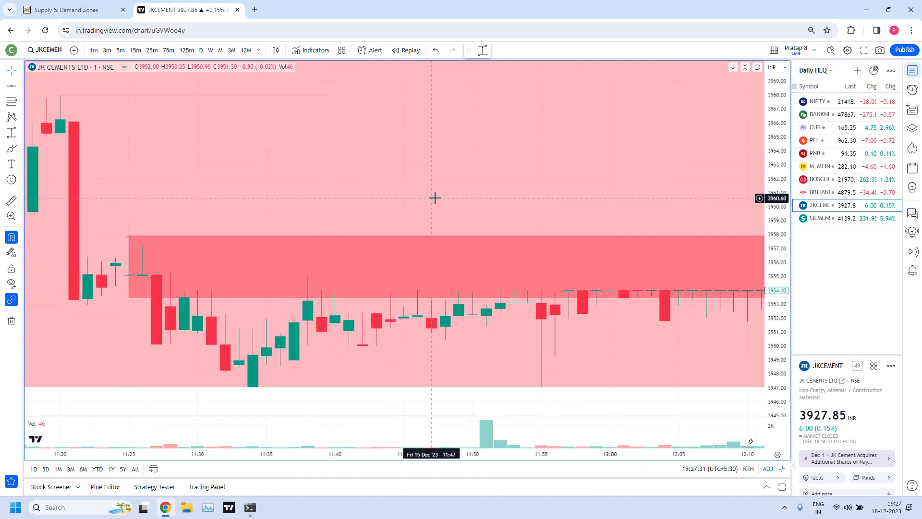
drag(390, 195, 363, 198)
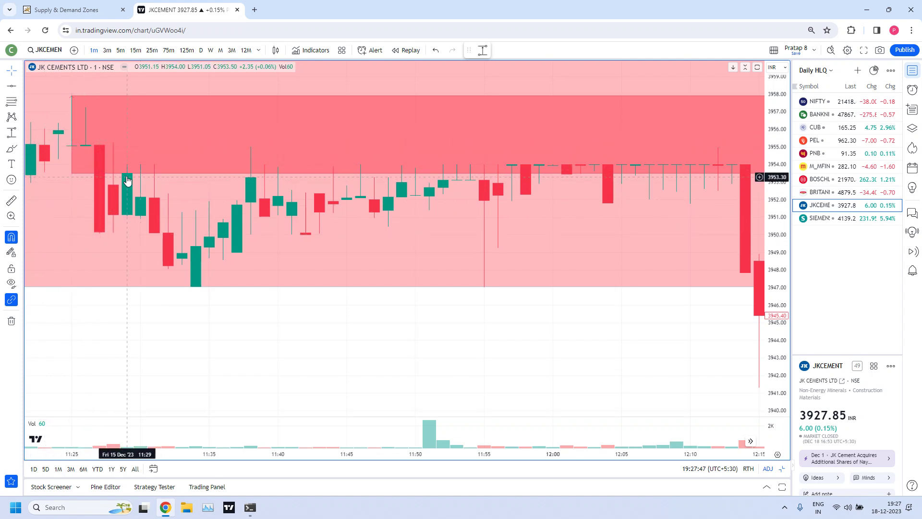
- Extend the inner supply zone's start back to the 15 Dec 11:23 candle, with its lower edge at 3953.55
click(73, 174)
drag(73, 175, 42, 178)
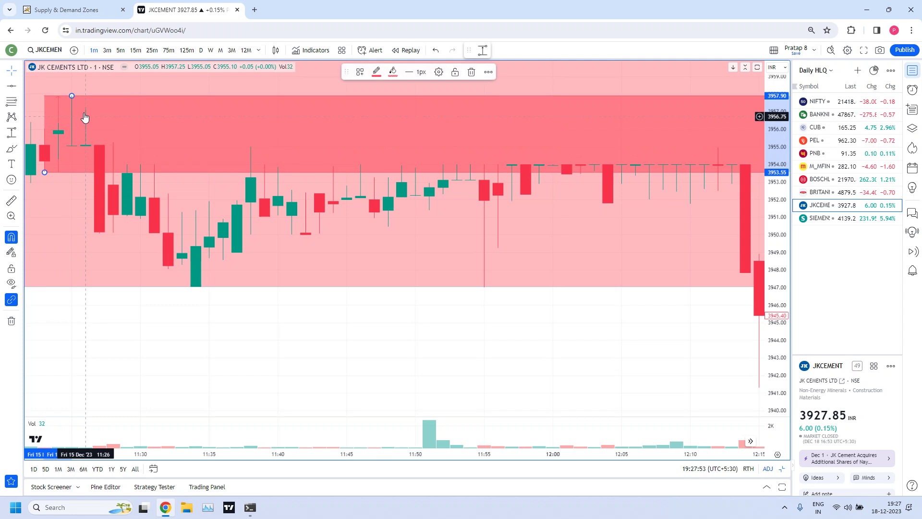
mouse_move(71, 96)
mouse_down()
mouse_move(59, 150)
mouse_move(70, 106)
mouse_up()
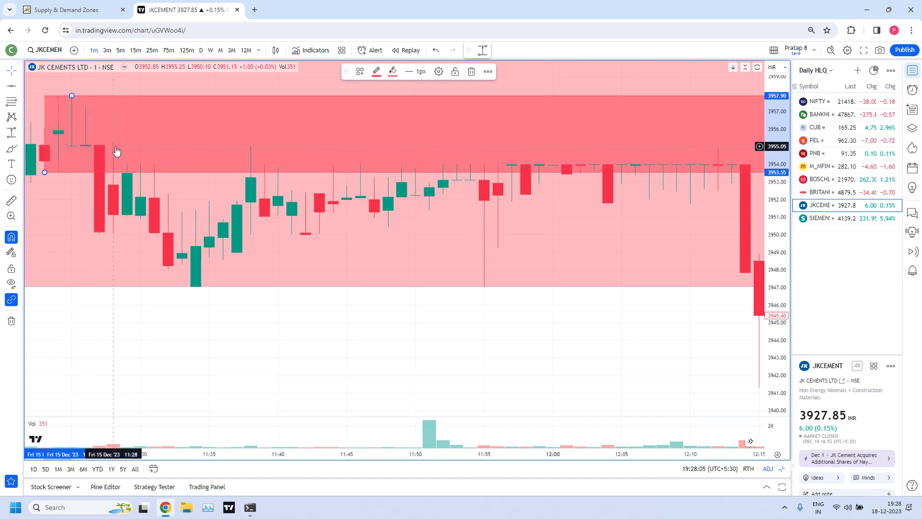
- Place a horizontal line at 3954.00, along the repeated candle highs inside the inner supply zone
click(14, 88)
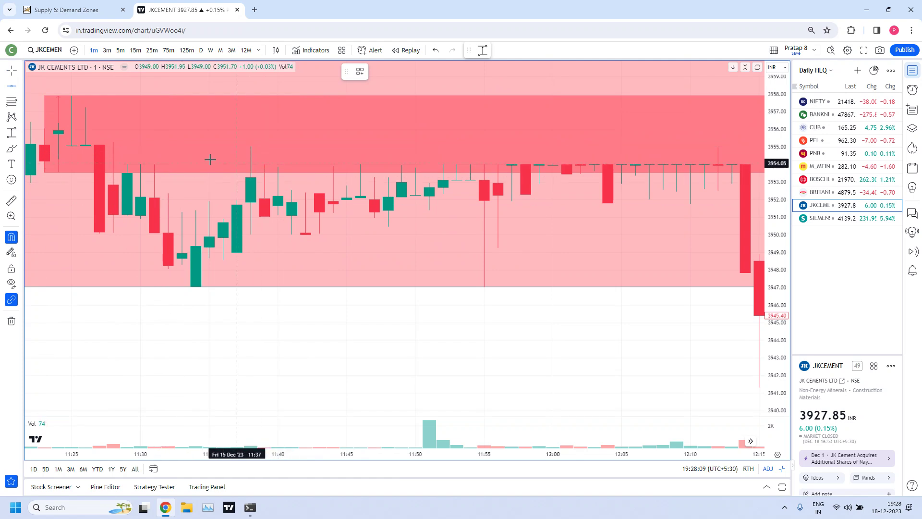
click(481, 156)
click(216, 314)
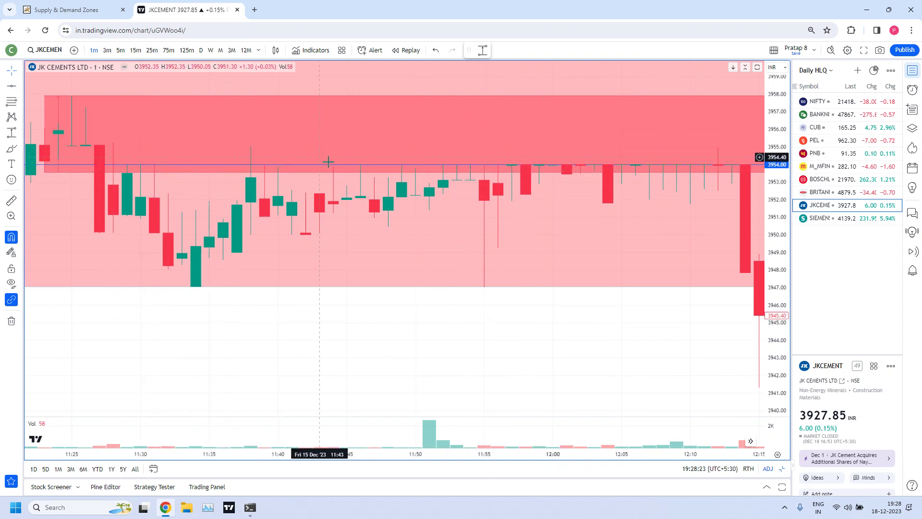
click(483, 50)
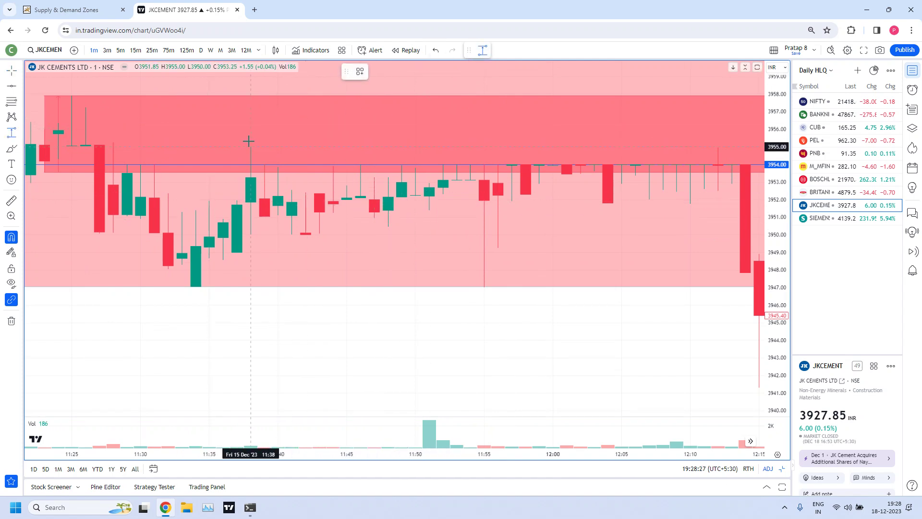
click(114, 138)
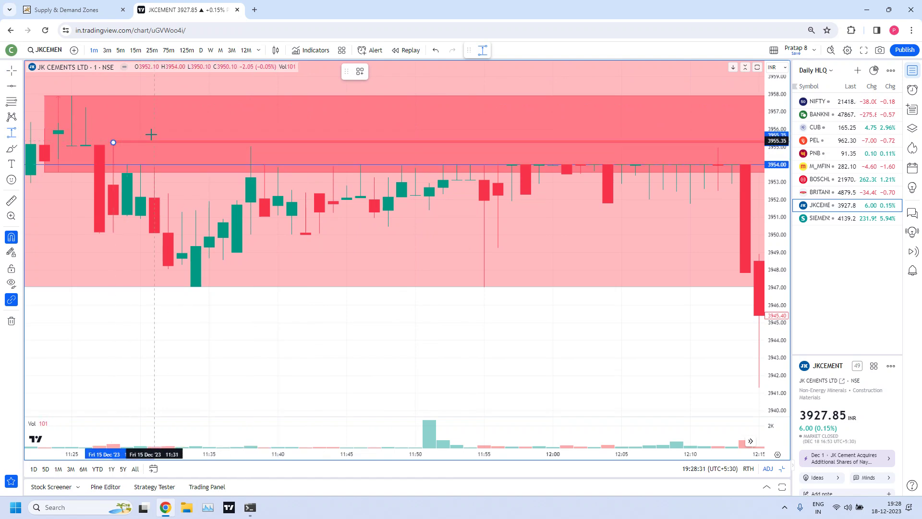
key(Escape)
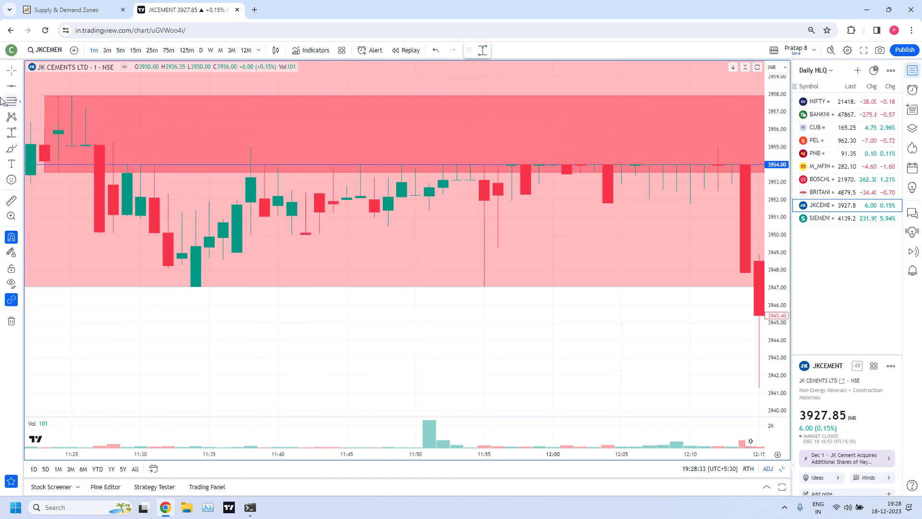
- Add a second horizontal line at 3955.25, at the high of the 15 Dec 11:28 candle
click(113, 137)
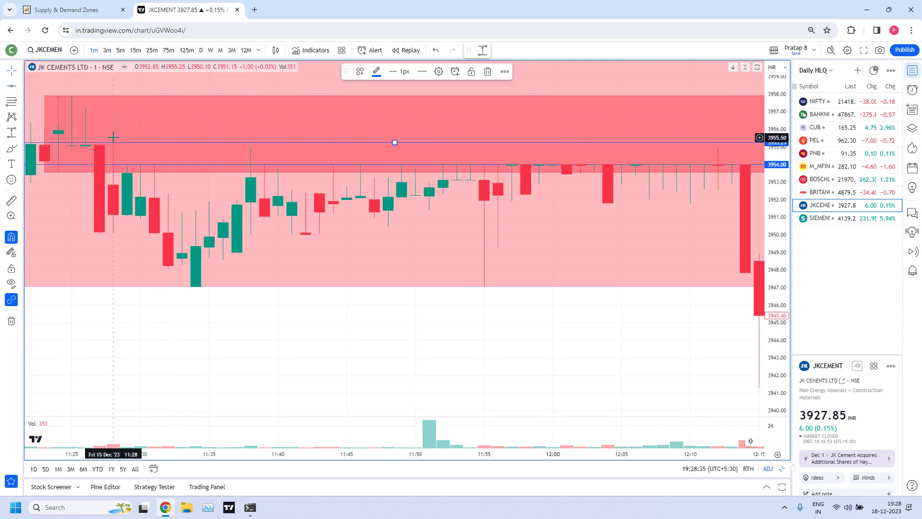
click(338, 315)
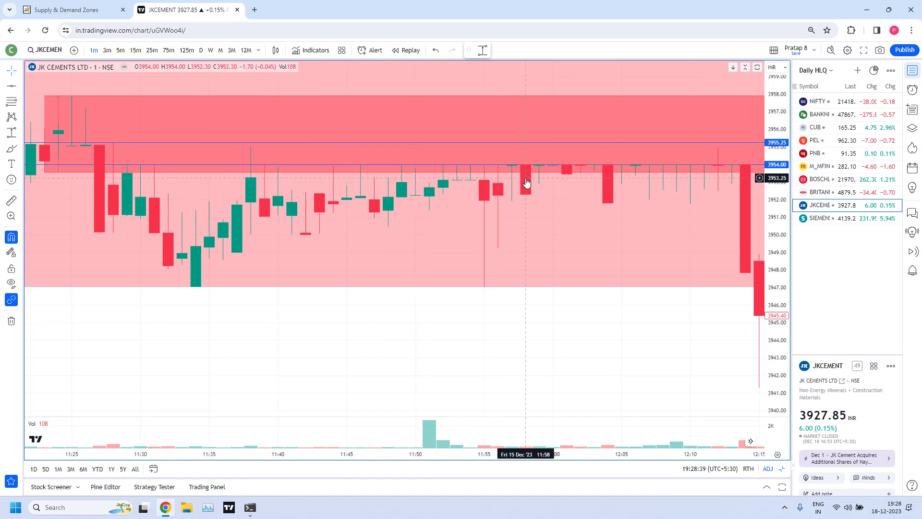
- Examine the 15 Dec candles around the two horizontal lines, and the 18 Dec price action at the supply zones around 10:37
scroll(533, 160, down, 2)
scroll(578, 231, up, 3)
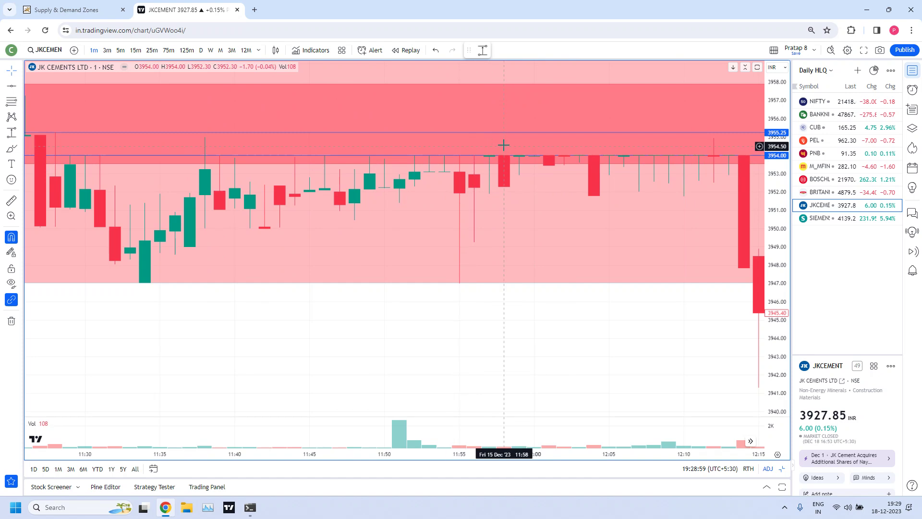
scroll(503, 144, down, 1)
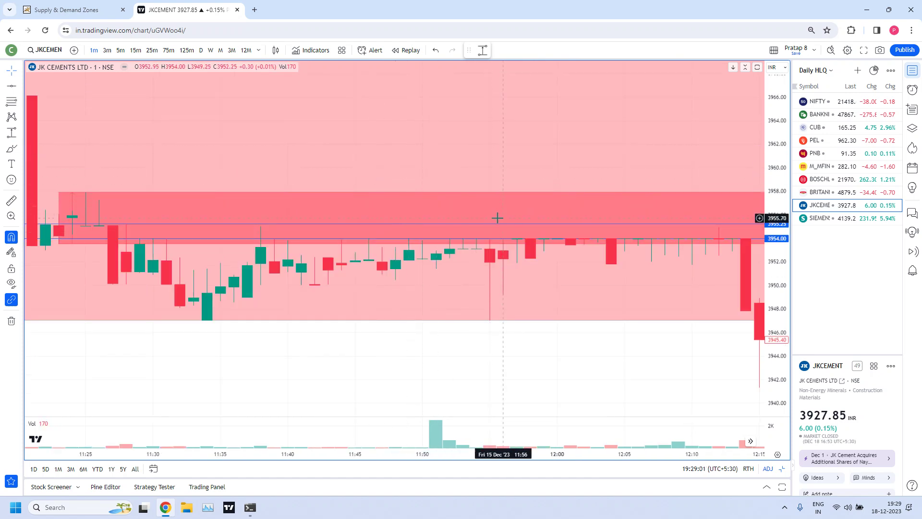
click(394, 223)
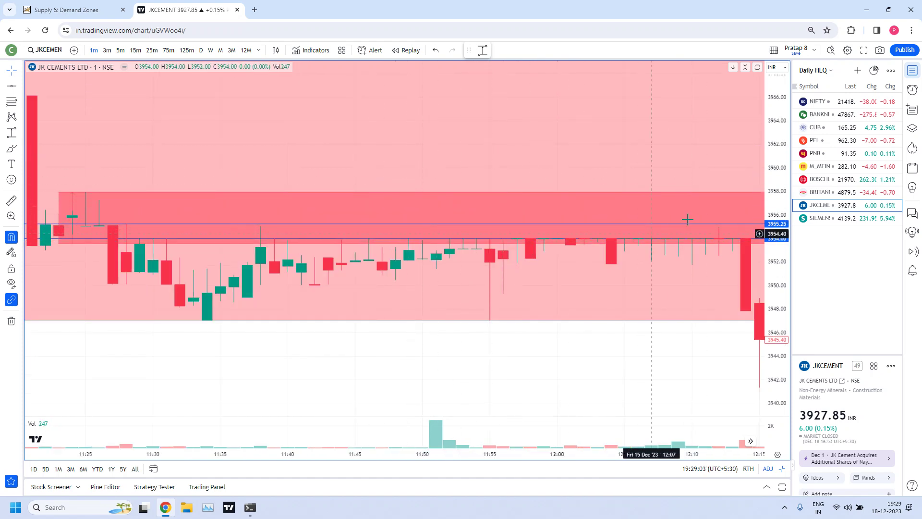
scroll(643, 188, down, 1)
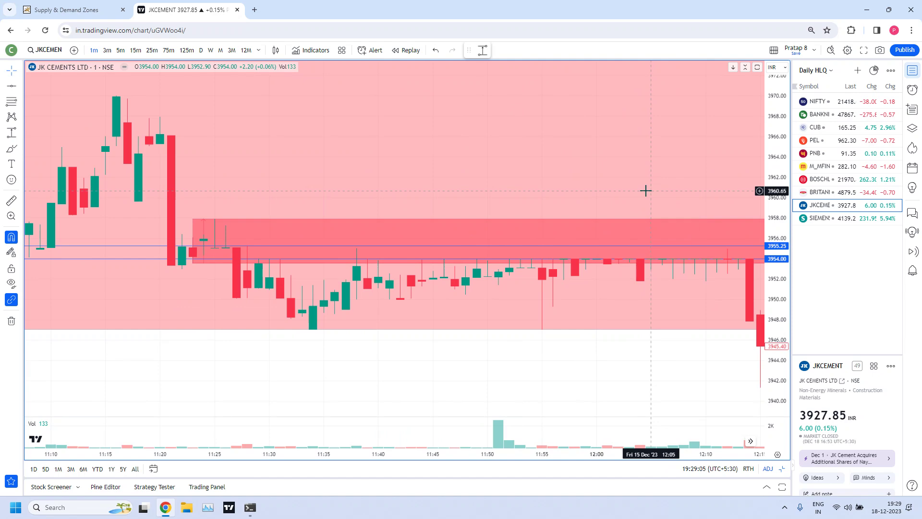
scroll(646, 191, down, 3)
drag(625, 357, 508, 365)
scroll(690, 307, down, 2)
scroll(599, 271, down, 3)
drag(696, 260, 240, 274)
scroll(527, 219, up, 1)
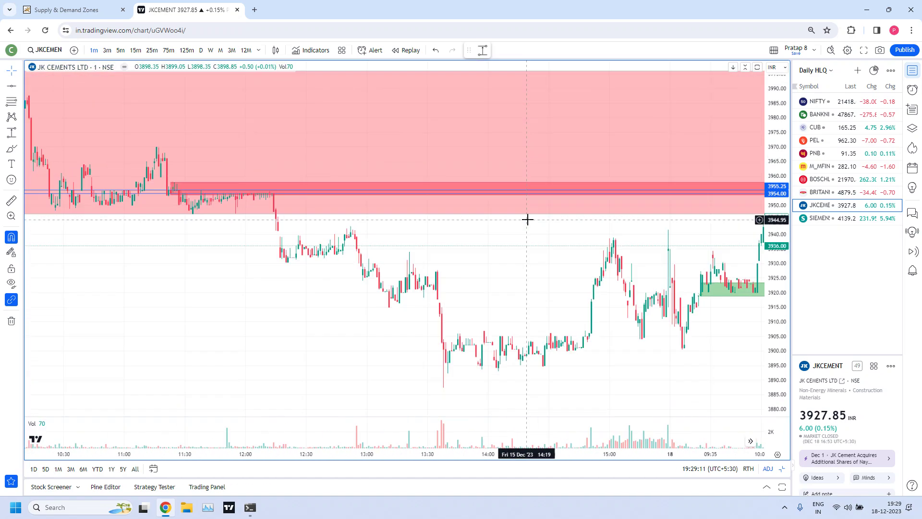
scroll(650, 235, down, 3)
drag(268, 240, 569, 240)
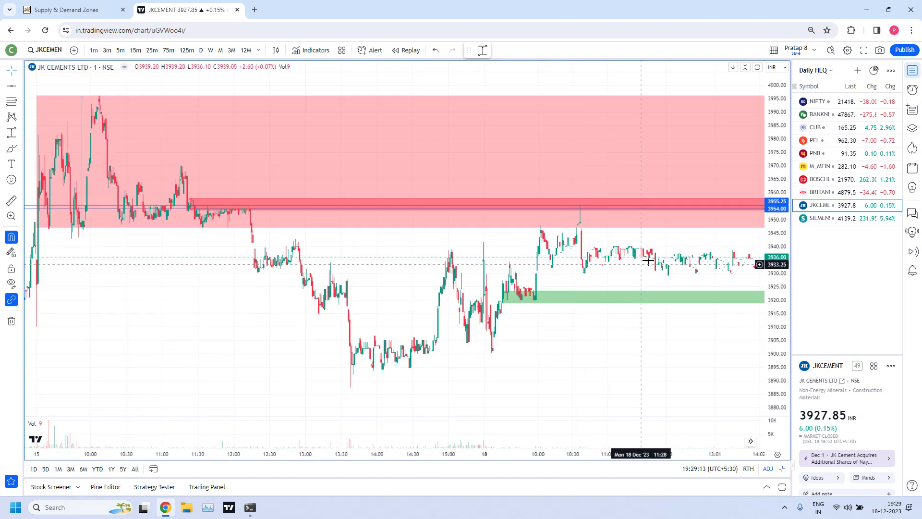
scroll(645, 262, up, 2)
scroll(511, 221, up, 2)
scroll(512, 221, up, 2)
drag(451, 223, 696, 206)
scroll(588, 198, up, 3)
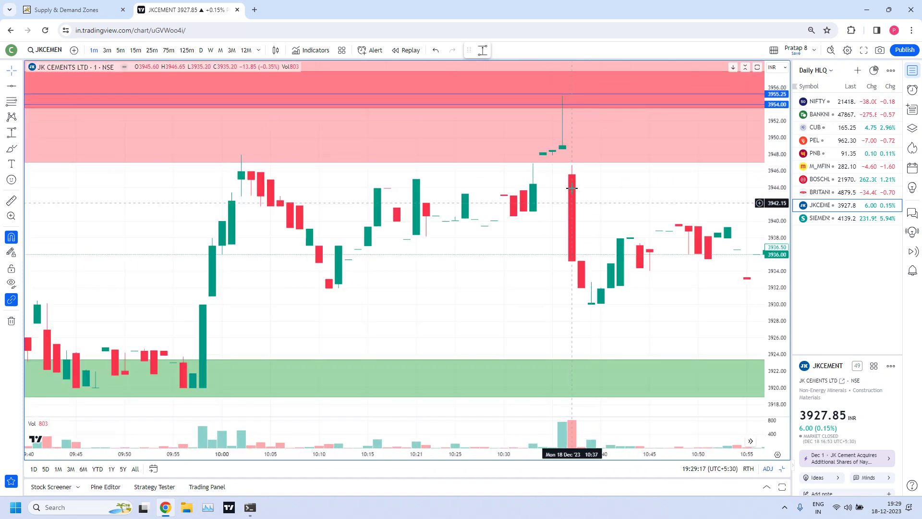
- Examine the 18 Dec price action on the 1-minute chart, from the 10:36 spike into the supply zone to the close at the demand zone
scroll(570, 205, up, 4)
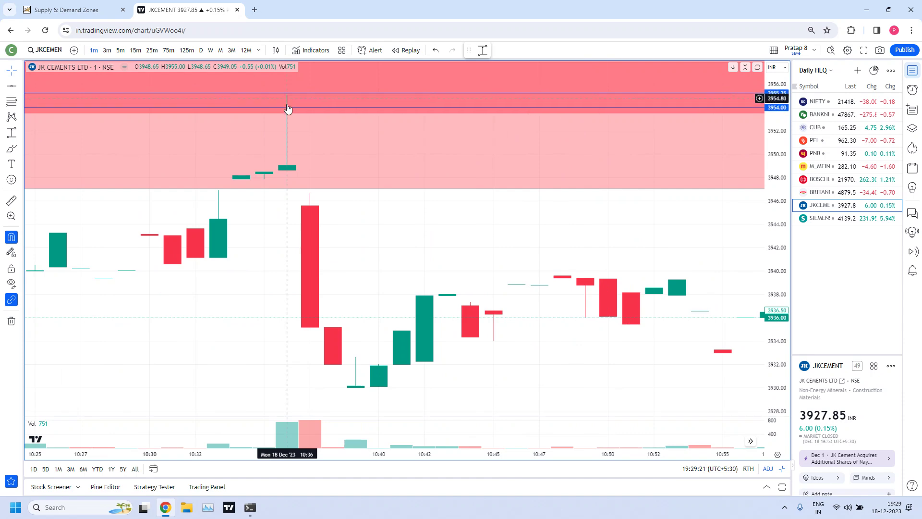
scroll(473, 200, down, 5)
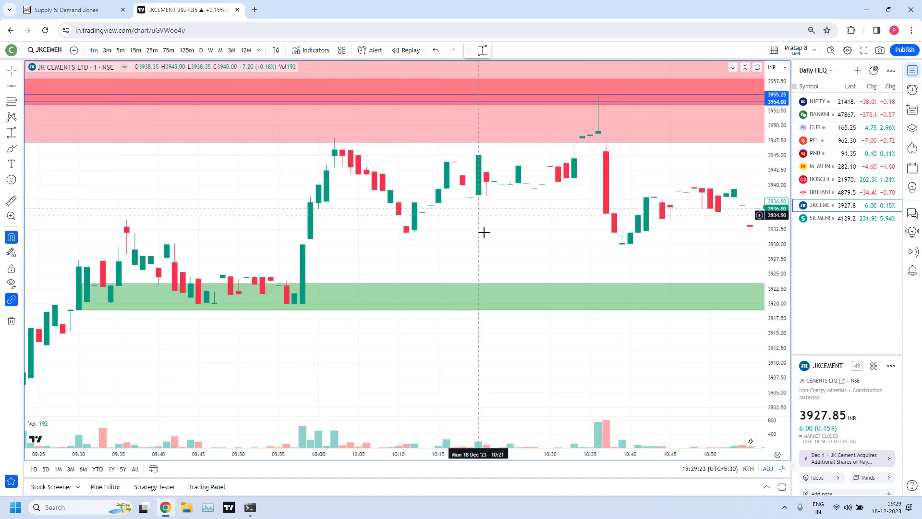
drag(582, 273, 305, 240)
scroll(624, 293, down, 3)
drag(644, 294, 382, 329)
scroll(455, 334, up, 2)
drag(455, 333, 313, 323)
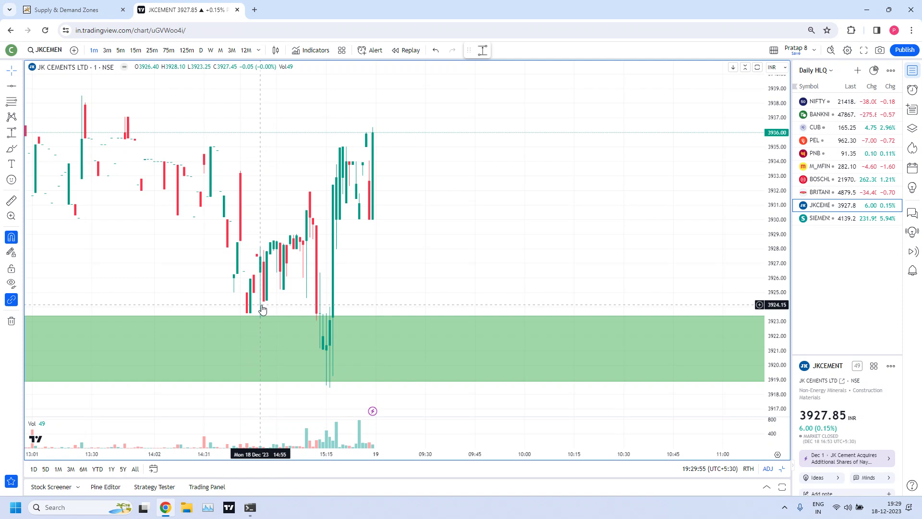
scroll(327, 314, down, 1)
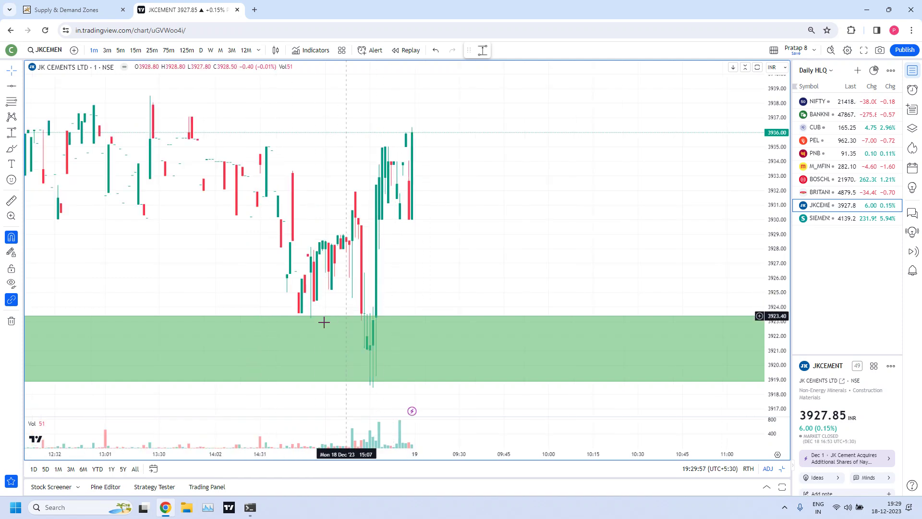
scroll(514, 329, down, 1)
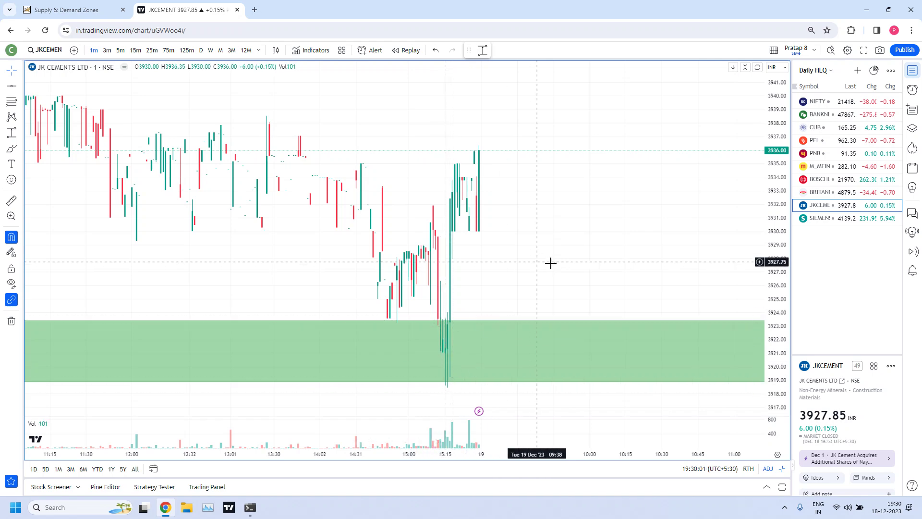
scroll(541, 259, down, 3)
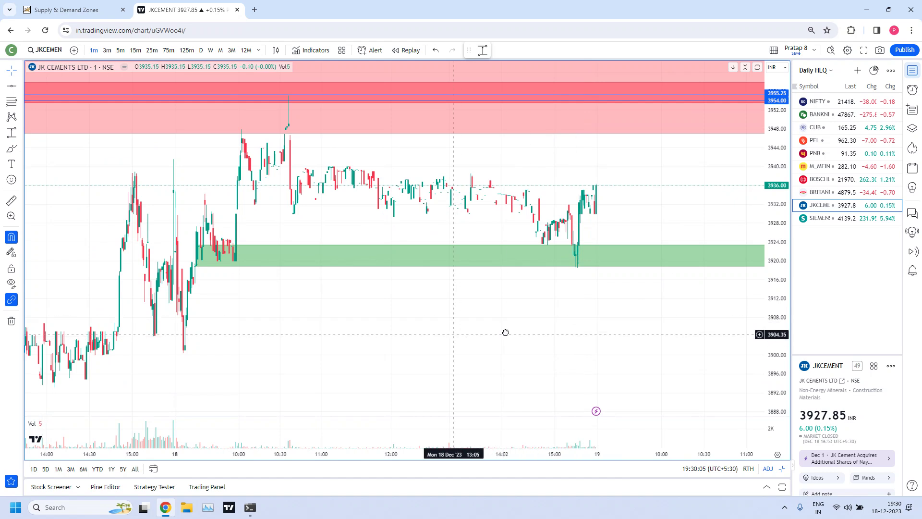
drag(459, 332, 597, 332)
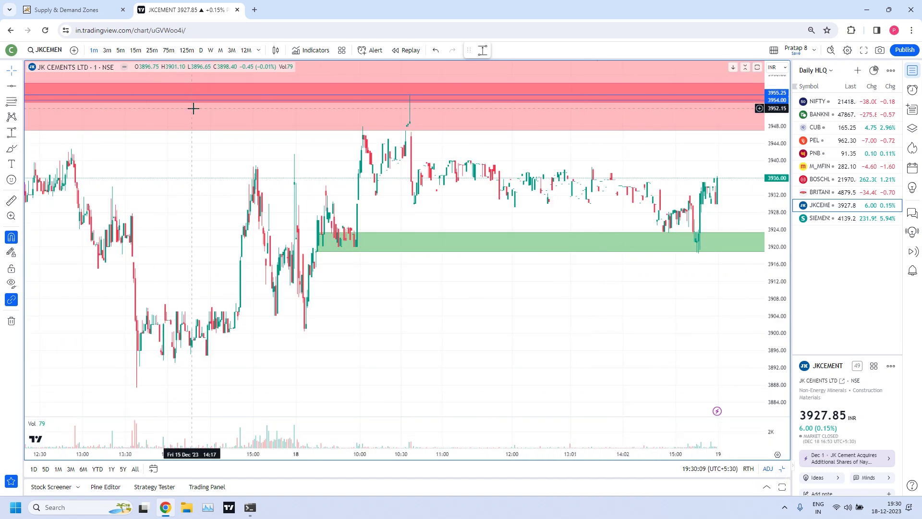
- Switch to the 15-minute chart and examine the 15 and 18 Dec candles around the supply and demand zones
scroll(695, 212, up, 8)
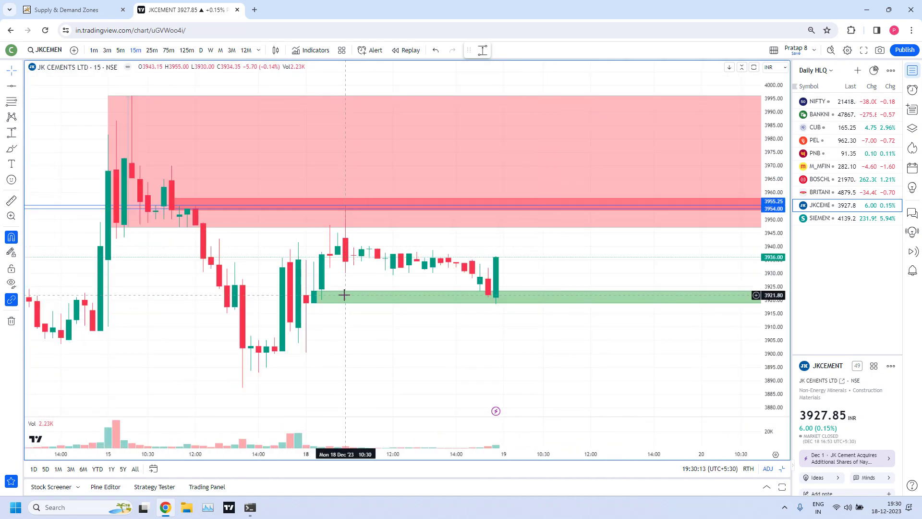
scroll(327, 279, up, 2)
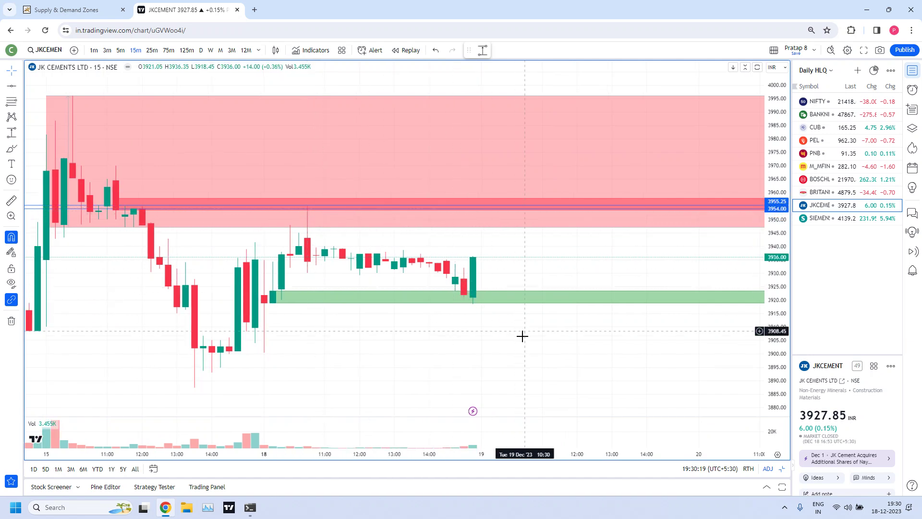
drag(436, 372, 621, 383)
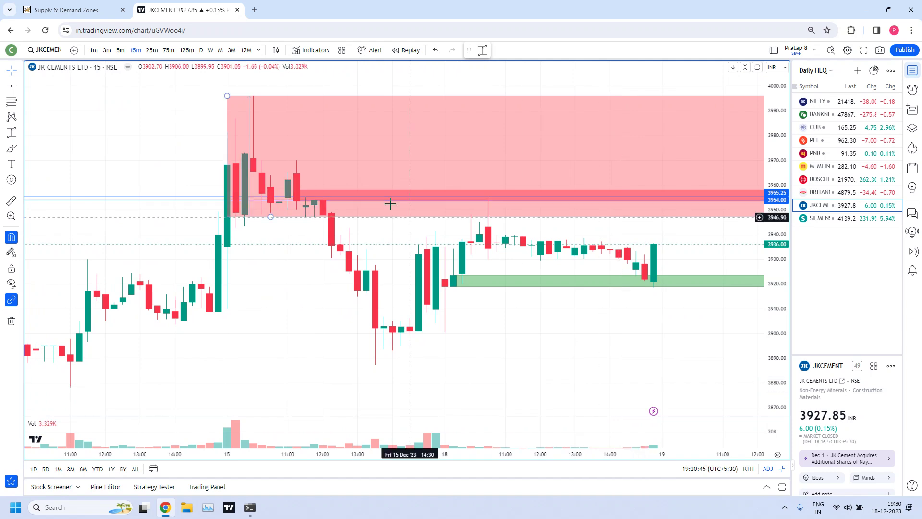
- Switch to the 5-minute chart and examine the 15 Dec candles in the inner supply zone between 11:20 and 12:10
click(121, 55)
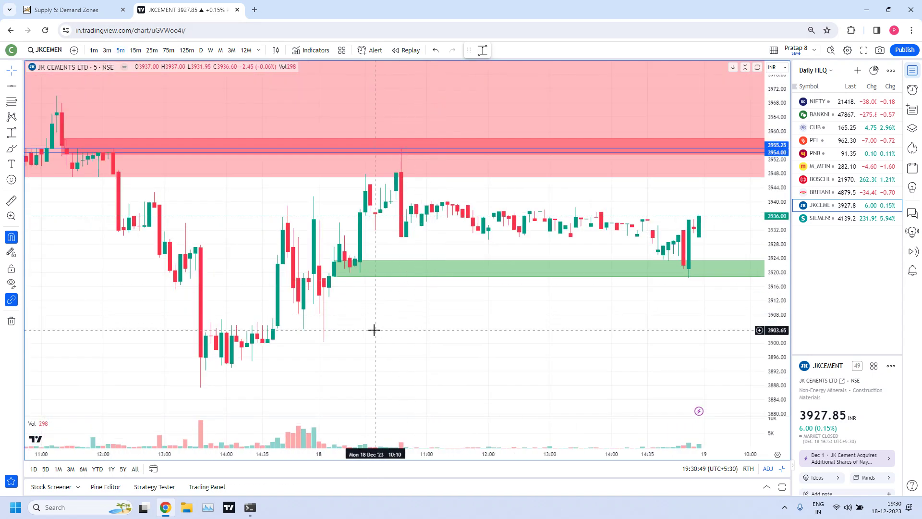
drag(41, 267, 566, 264)
scroll(566, 264, up, 5)
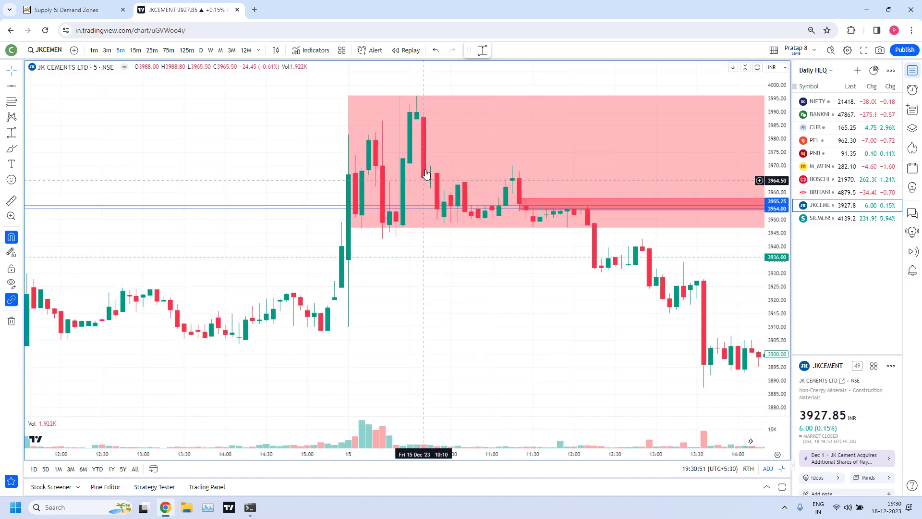
drag(320, 254, 565, 252)
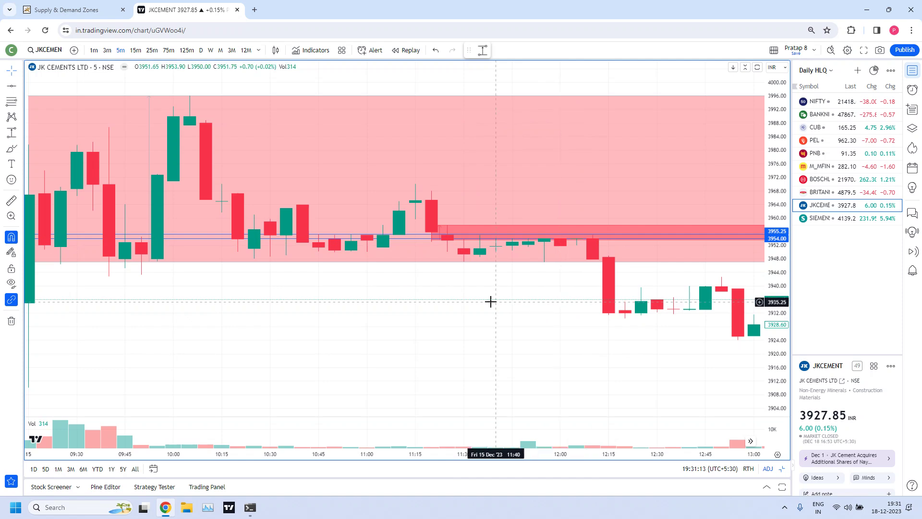
drag(372, 307, 414, 262)
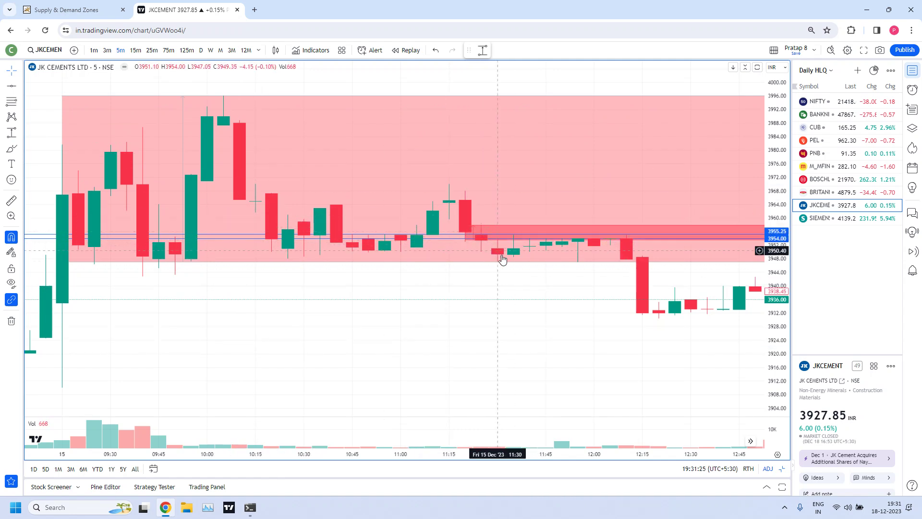
scroll(420, 339, up, 3)
scroll(420, 339, up, 1)
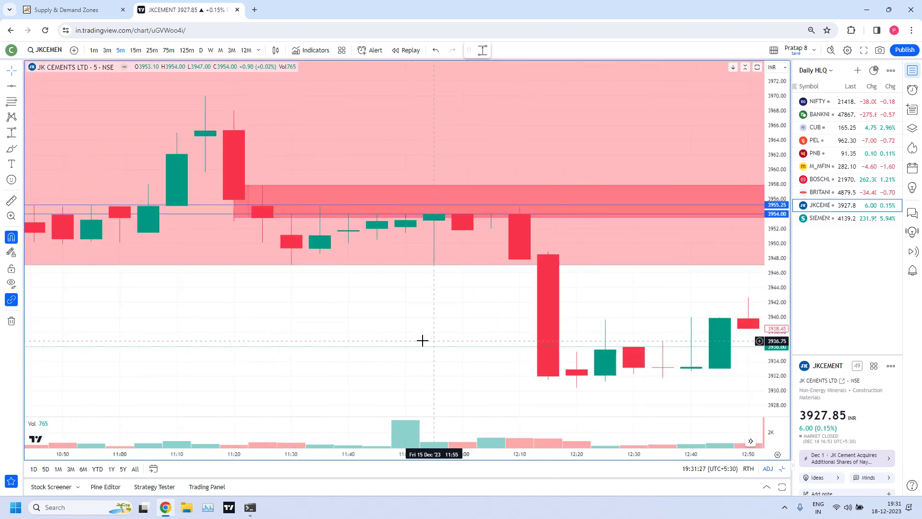
scroll(325, 336, up, 1)
scroll(281, 333, up, 1)
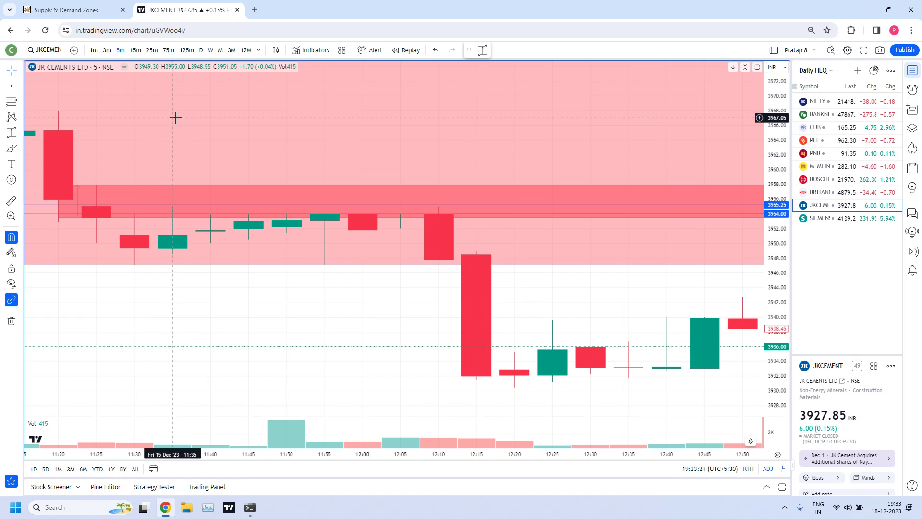
- Examine the 5-minute decline out of the 15 Dec supply zone and the price's return to it on 18 Dec
scroll(202, 317, down, 3)
drag(360, 323, 126, 333)
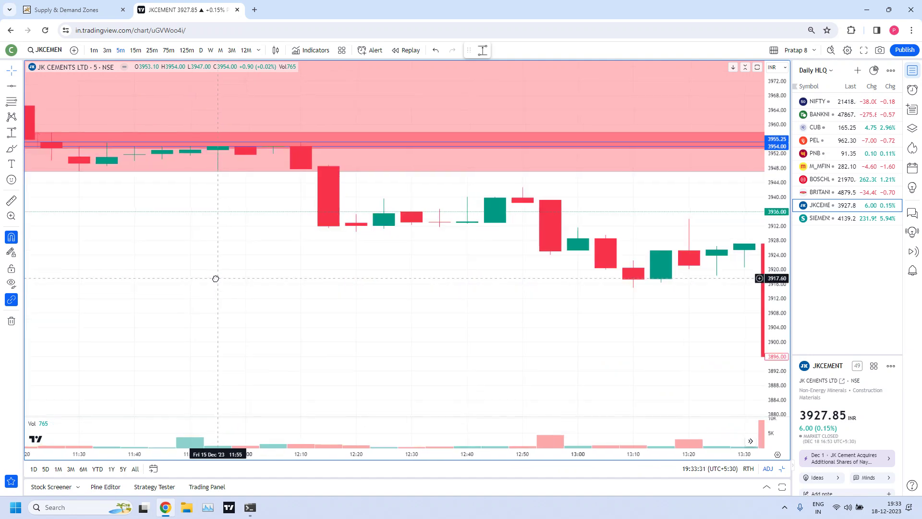
drag(216, 279, 207, 281)
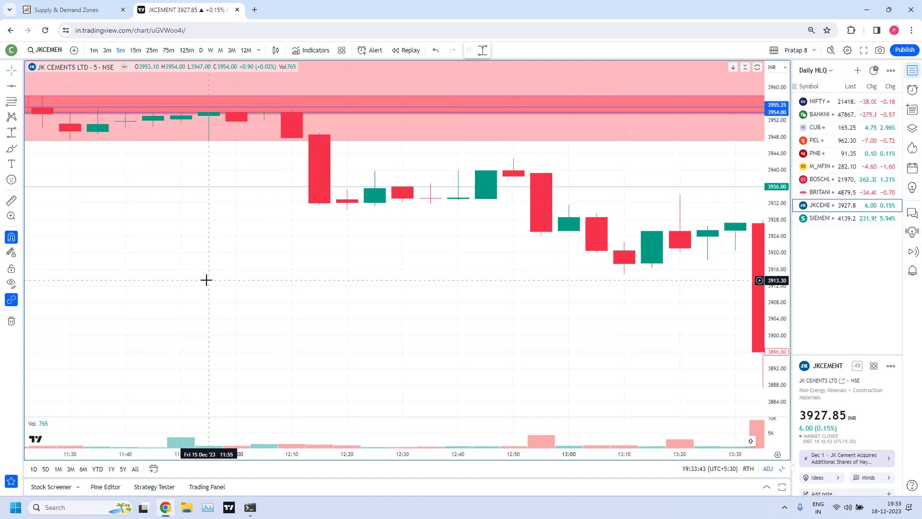
scroll(202, 282, down, 3)
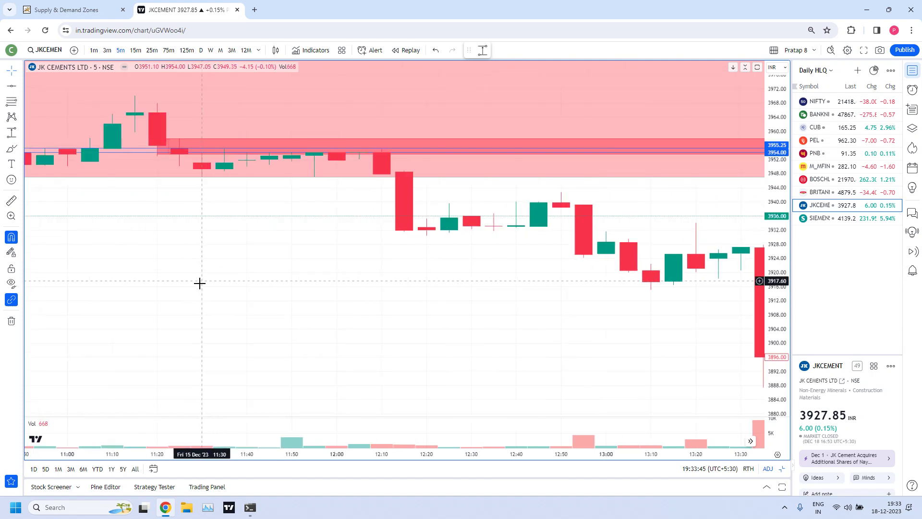
scroll(240, 304, up, 2)
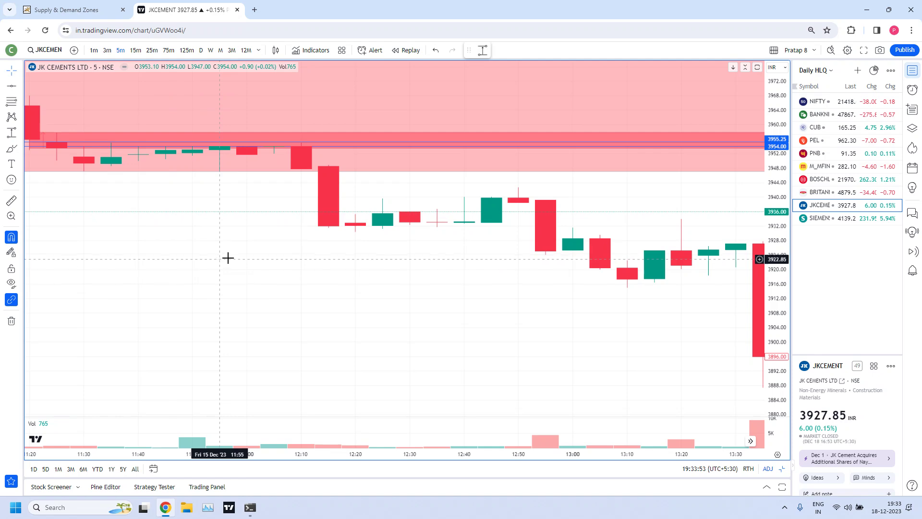
scroll(227, 258, down, 3)
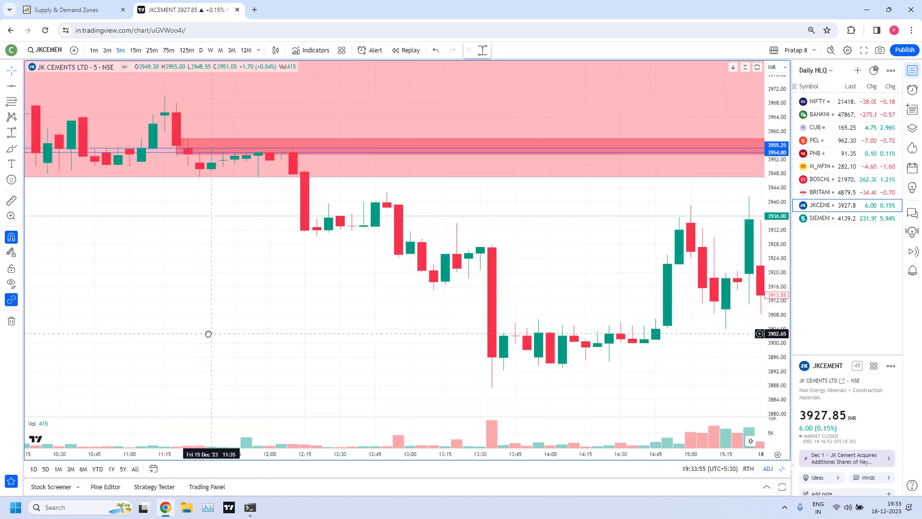
scroll(251, 336, down, 3)
drag(484, 329, 432, 344)
scroll(421, 299, right, 5)
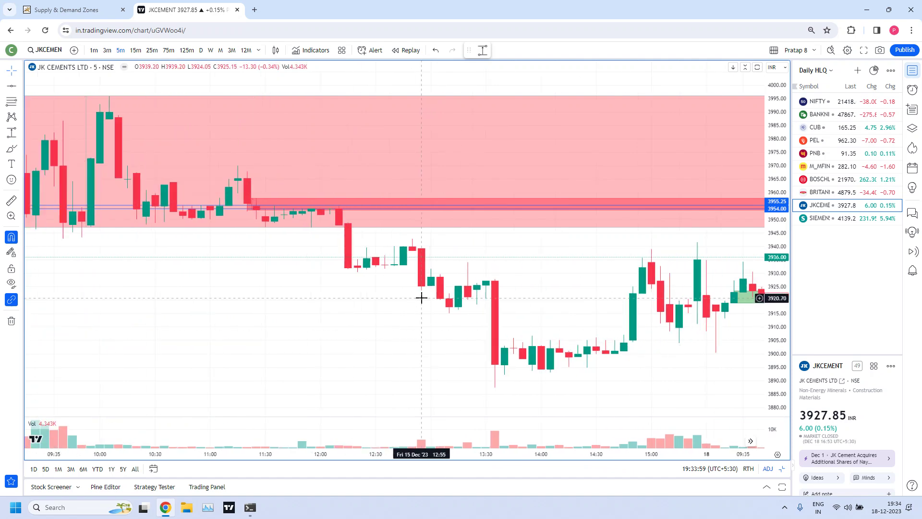
scroll(320, 284, up, 2)
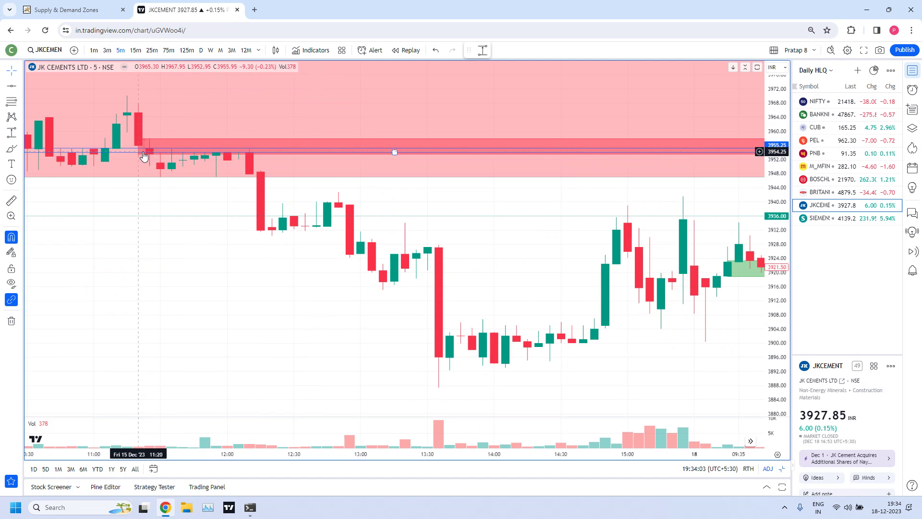
scroll(258, 243, left, 2)
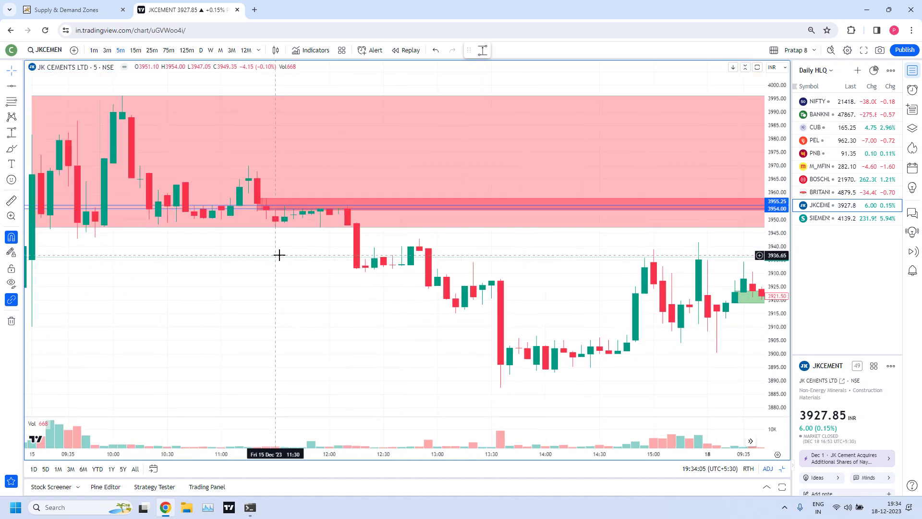
drag(167, 248, 45, 266)
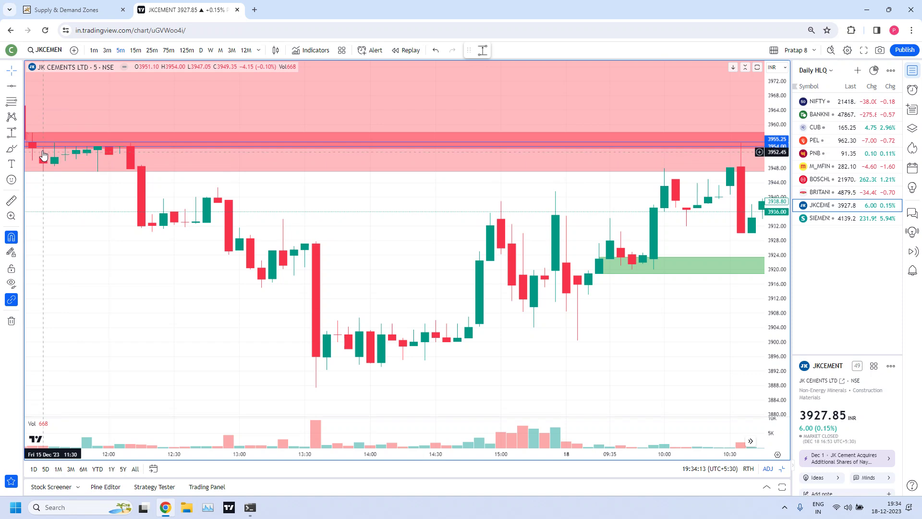
drag(42, 150, 44, 147)
drag(101, 240, 97, 241)
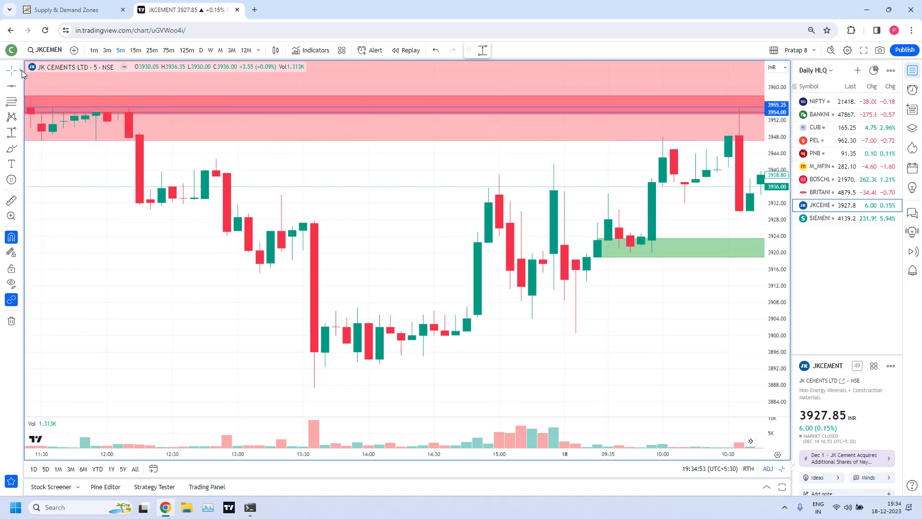
- Draw a trend line from the 15 Dec 11:25 candle's high at 3957.90 down to the 11:30 candle's low at 3947.05
click(19, 87)
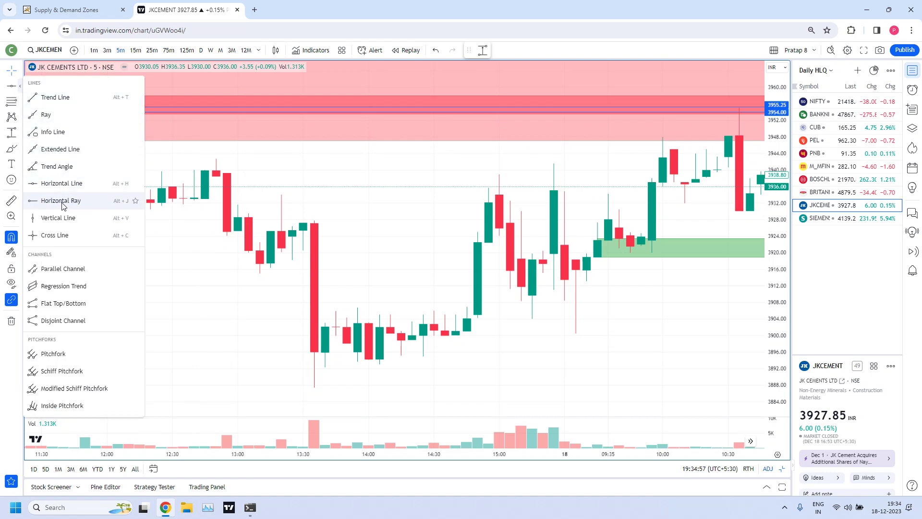
click(50, 97)
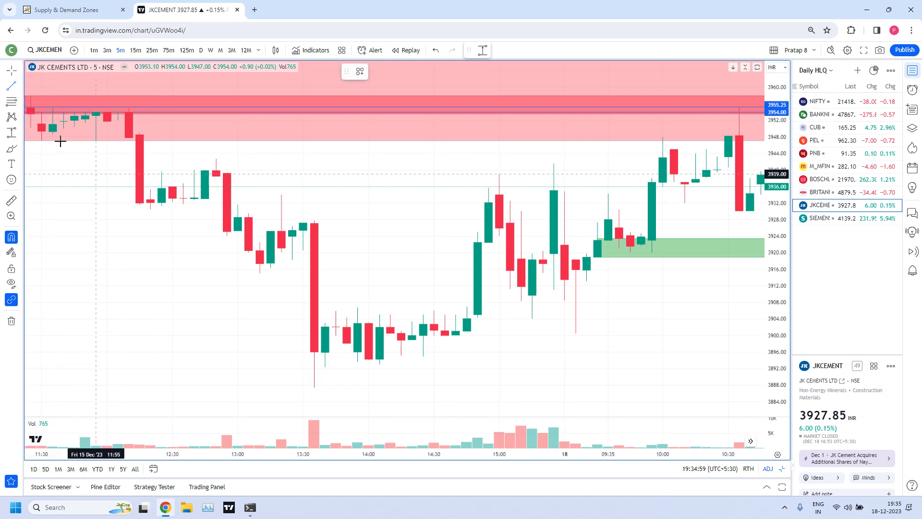
click(31, 97)
click(43, 142)
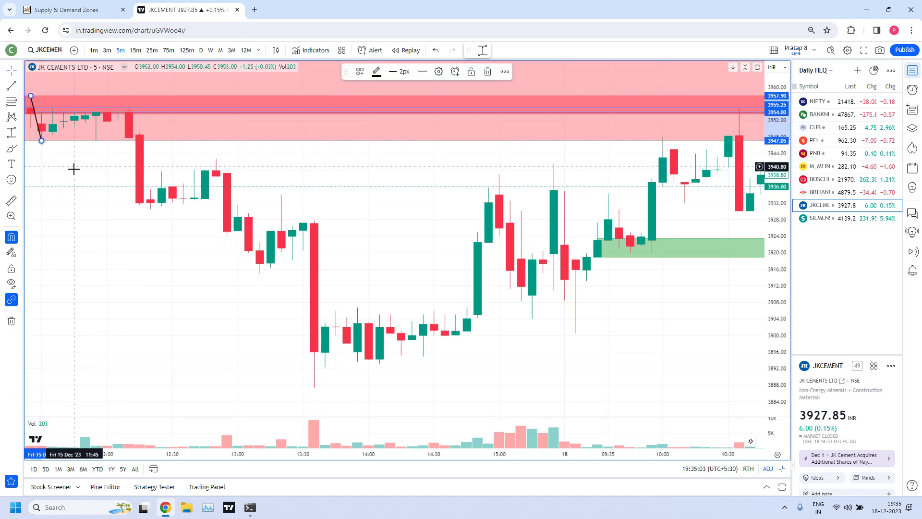
click(54, 175)
- Draw a second trend line from the 11:30 candle's low at 3947.05 up to the 11:35 candle's high at 3955.00
click(12, 86)
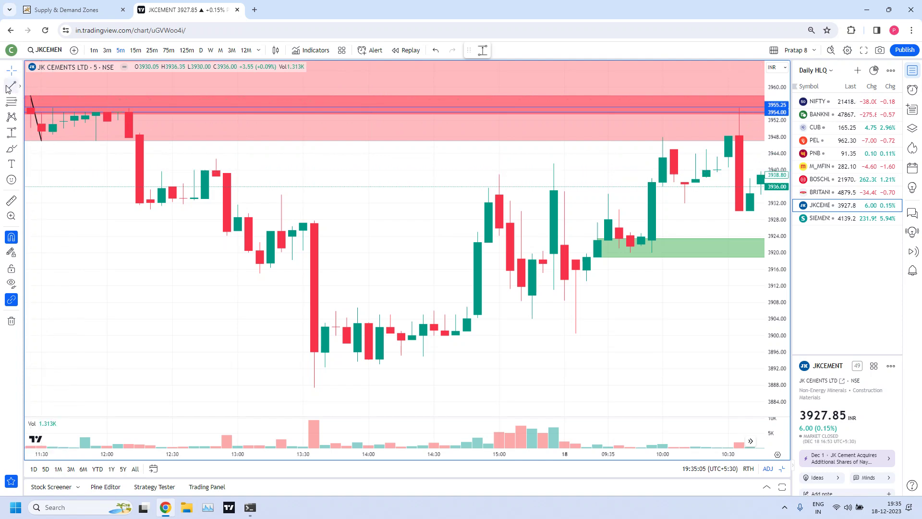
click(43, 141)
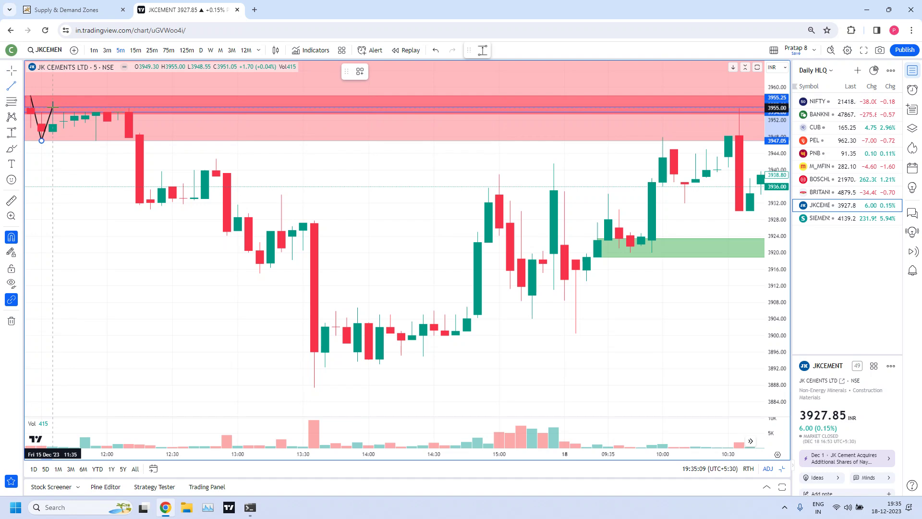
click(53, 105)
click(68, 191)
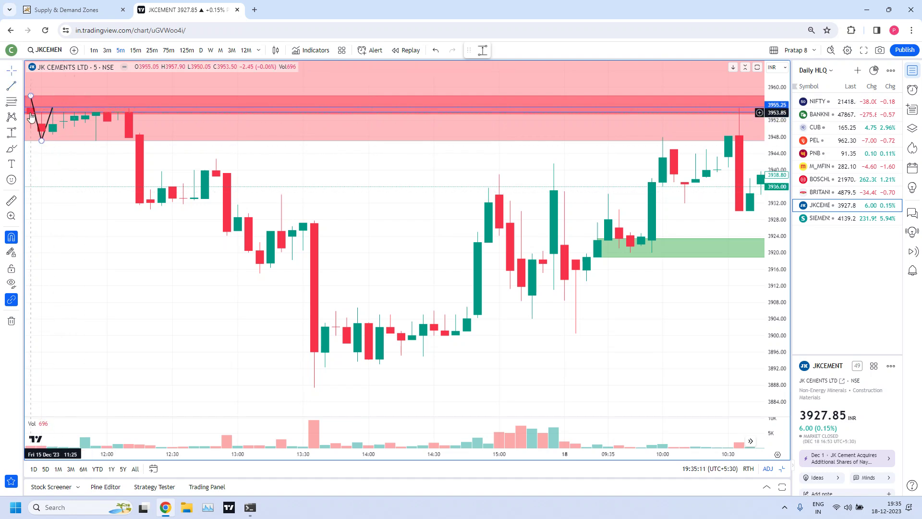
- Draw a third trend line from the 11:35 candle's high at 3955.00 down to the 11:55 candle's low at 3947.00
click(13, 86)
click(52, 107)
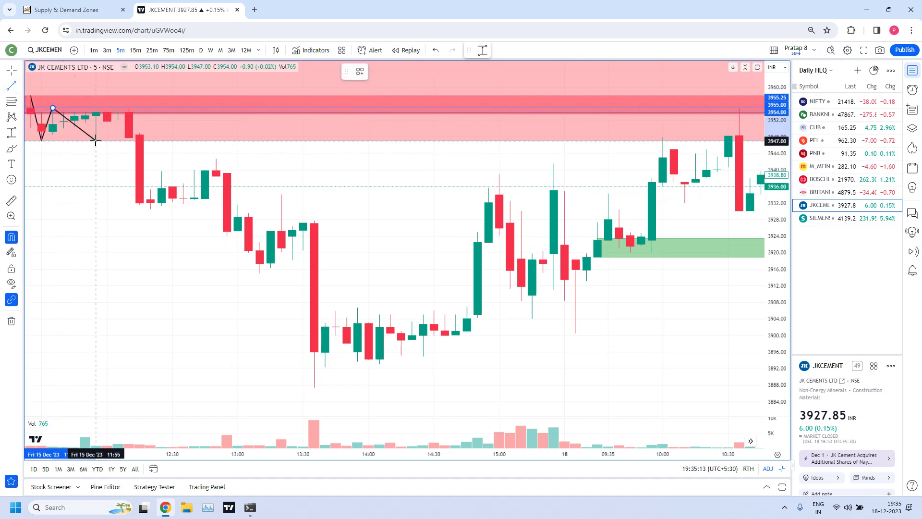
click(96, 142)
click(103, 183)
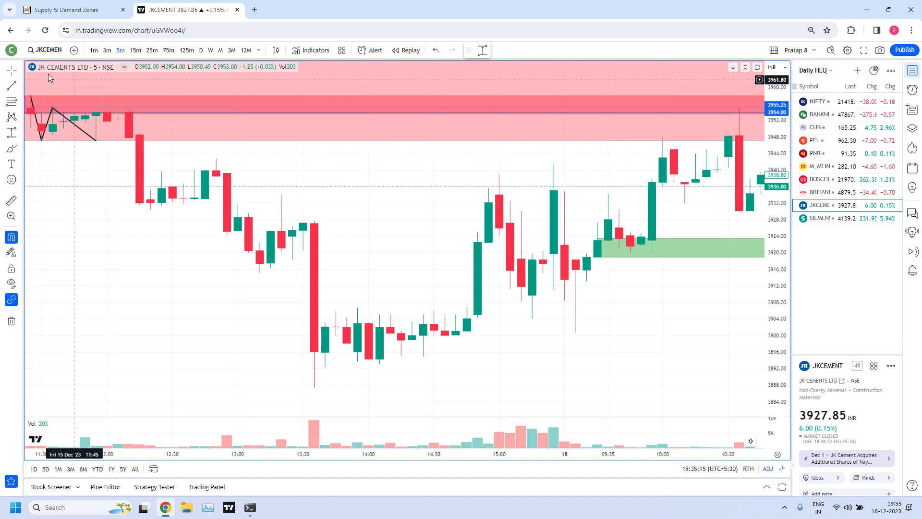
- Draw a fourth trend line from the 11:55 candle's low at 3947.00 up to the 12:10 candle's high near 3955
click(12, 85)
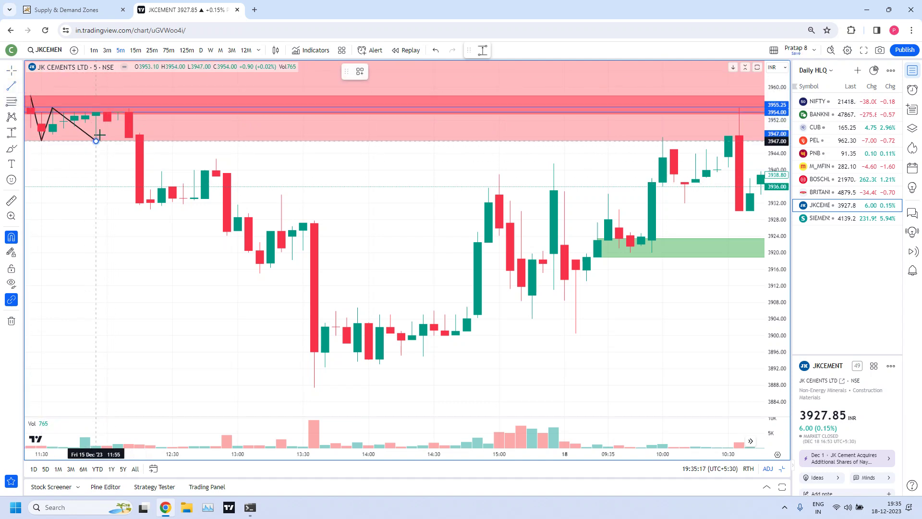
click(96, 140)
click(128, 108)
click(100, 203)
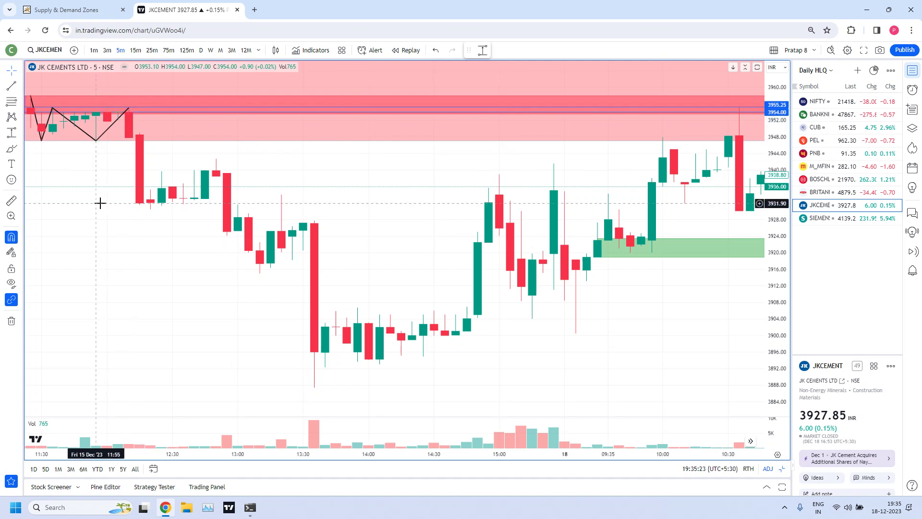
- Adjust the inner supply zone to start at the 15 Dec 11:25 candle, with its lower edge at 3953.50
drag(134, 285, 418, 301)
scroll(299, 299, up, 2)
drag(299, 299, 411, 377)
scroll(397, 237, up, 2)
scroll(498, 350, left, 5)
scroll(482, 349, up, 3)
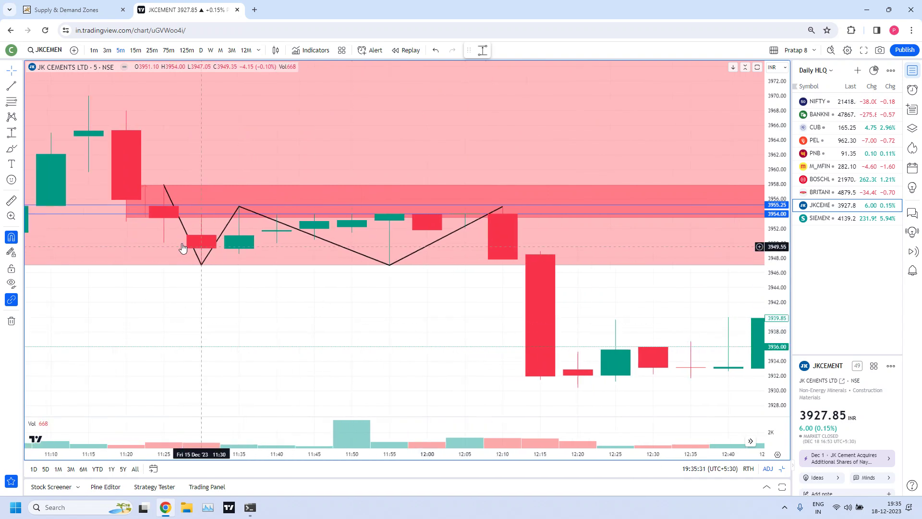
click(209, 259)
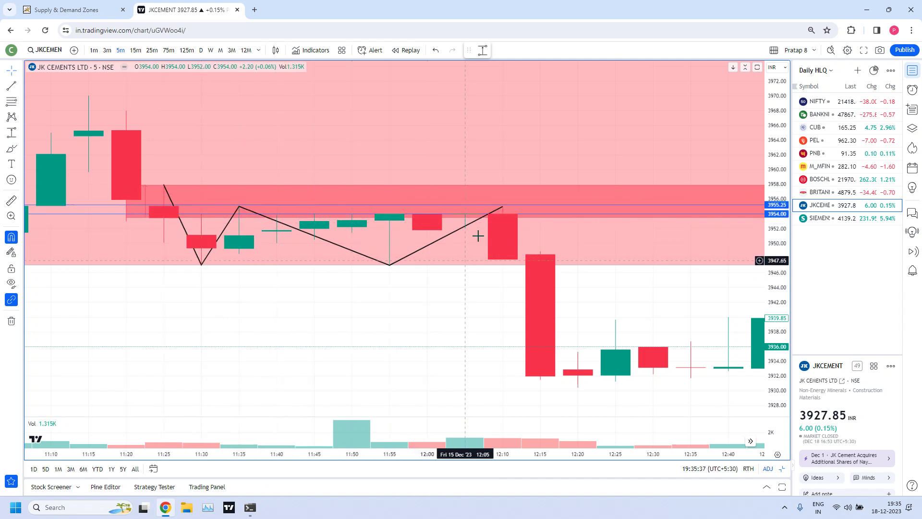
click(192, 219)
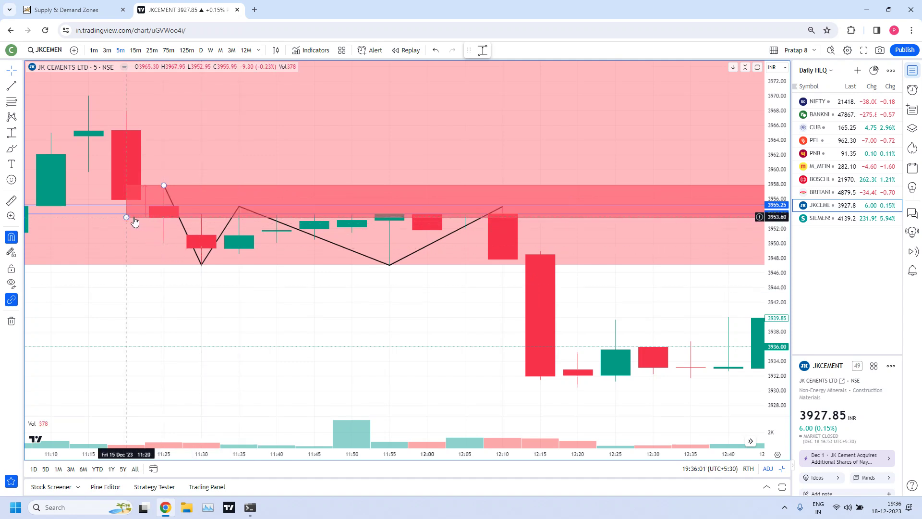
drag(127, 217, 205, 264)
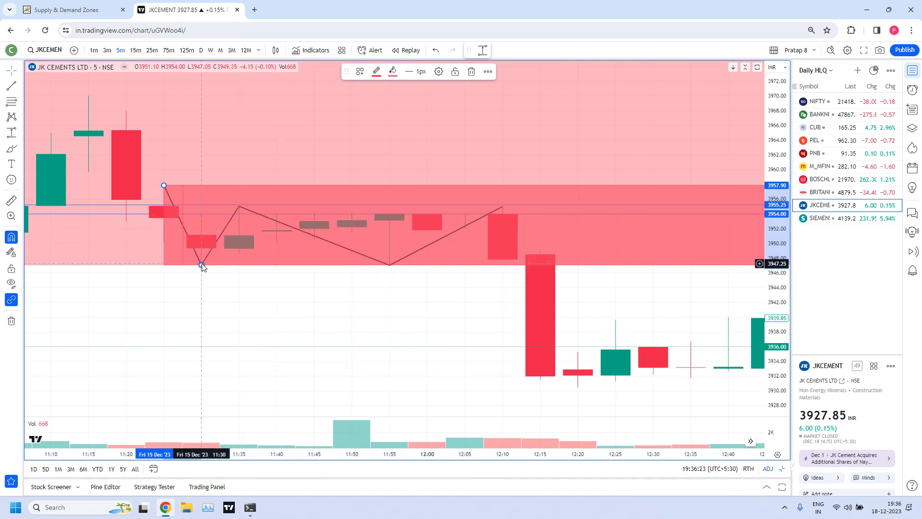
drag(202, 264, 163, 218)
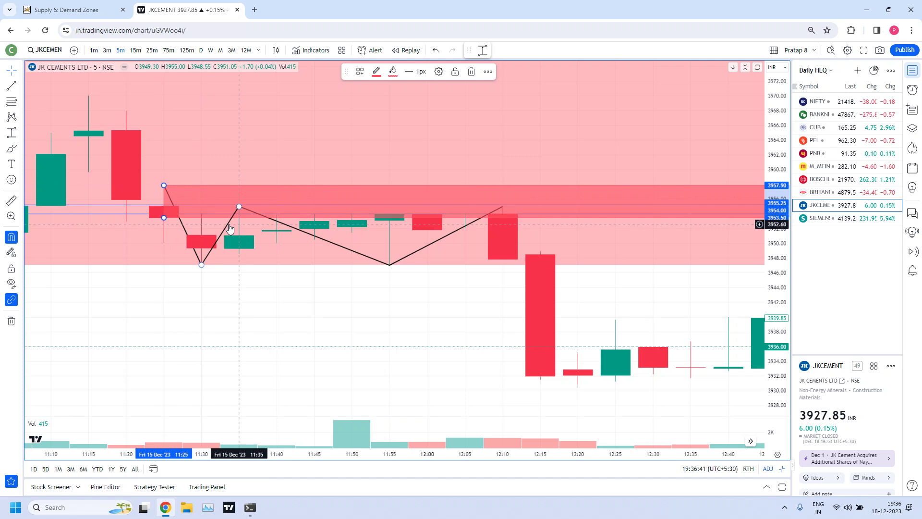
- Switch JK Cement to the 1-minute timeframe and examine the 15 Dec swings inside the supply zone
click(94, 50)
scroll(387, 344, down, 10)
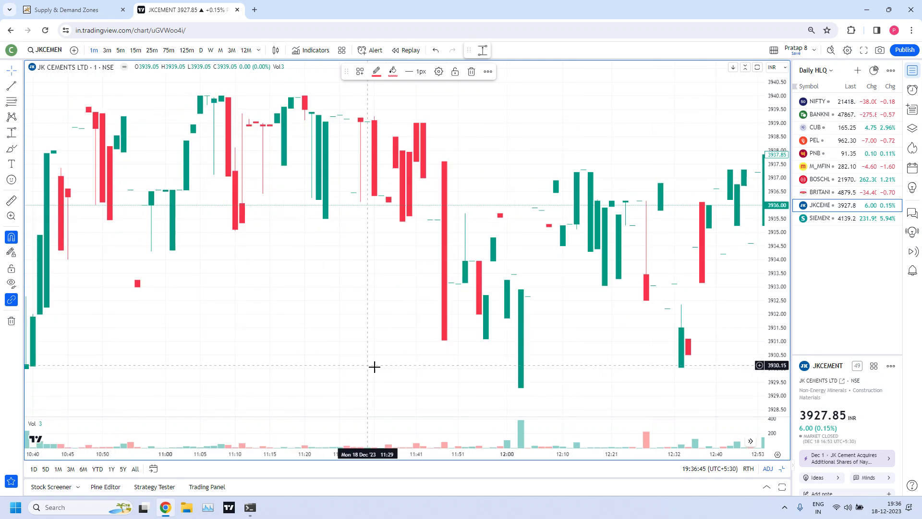
scroll(380, 366, down, 5)
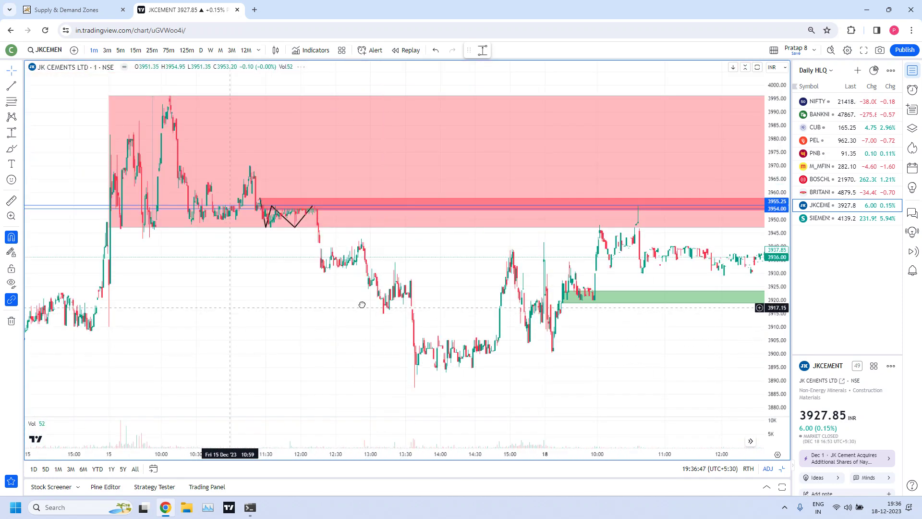
drag(286, 304, 434, 331)
scroll(409, 257, up, 4)
scroll(409, 256, up, 3)
drag(198, 246, 492, 269)
scroll(417, 281, up, 5)
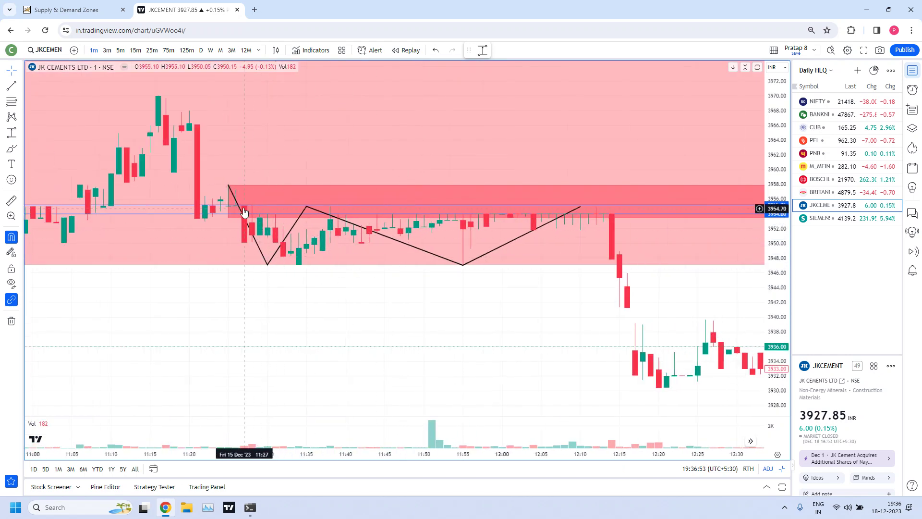
- Delete the trend lines tracing the 15 Dec swings inside the supply zone
click(229, 188)
mouse_move(228, 186)
mouse_down()
mouse_move(302, 202)
mouse_move(274, 270)
mouse_move(308, 207)
mouse_move(463, 265)
mouse_up()
key(Delete)
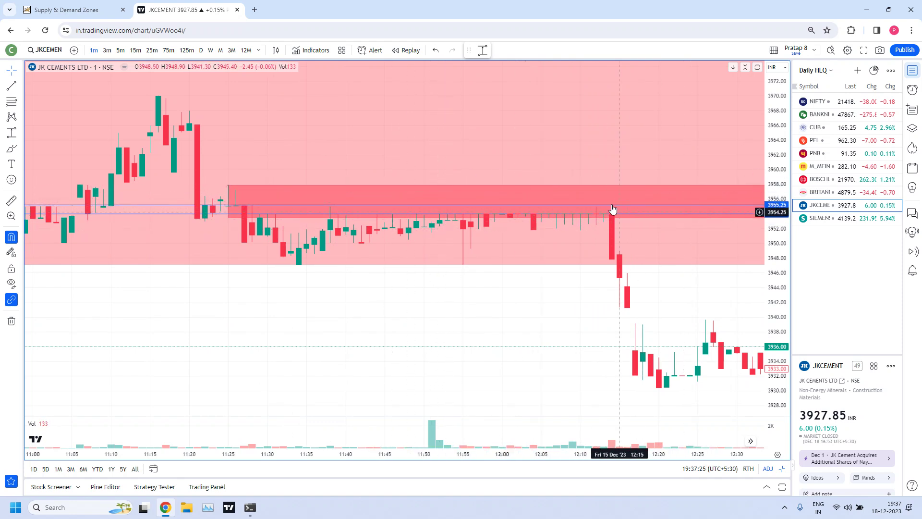
- Examine the 1-minute decline from the supply zone on 15 Dec and the price action around both zones on 18 Dec
scroll(600, 288, down, 2)
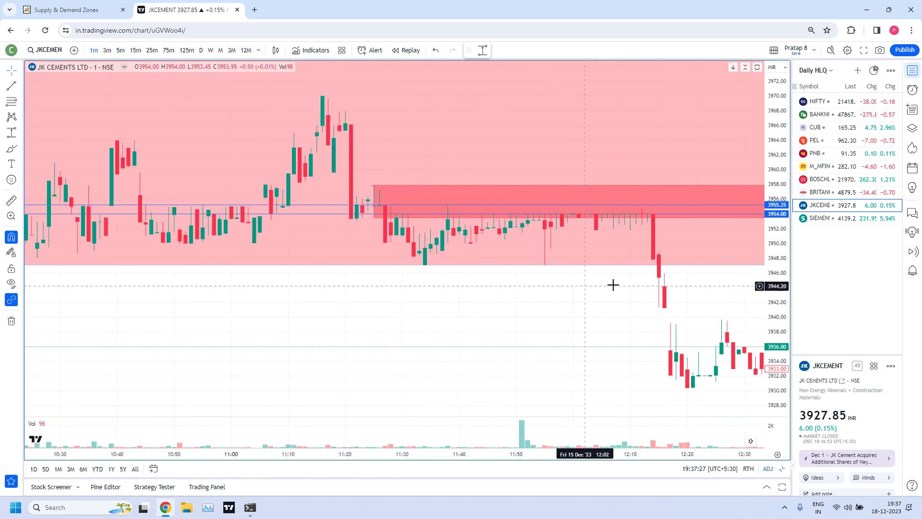
drag(600, 288, 311, 308)
scroll(520, 265, down, 2)
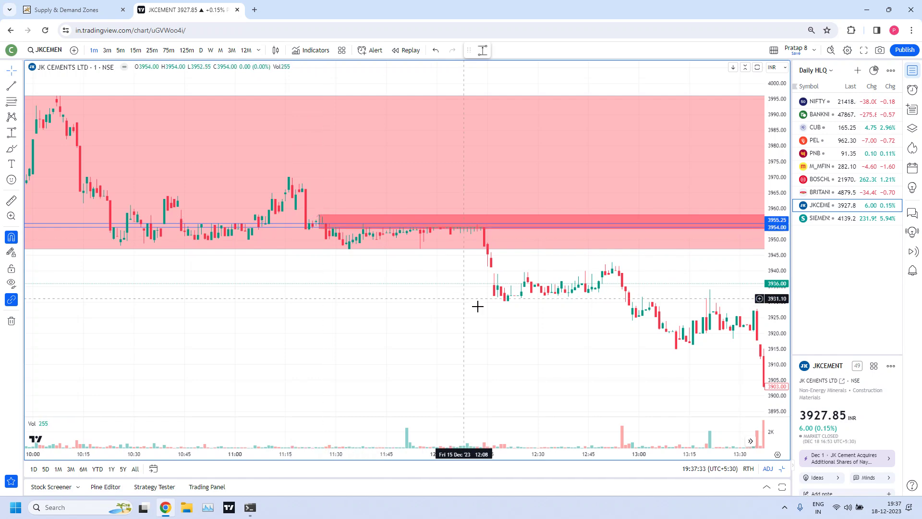
scroll(560, 309, down, 2)
scroll(471, 302, right, 5)
scroll(596, 276, down, 2)
scroll(596, 276, right, 5)
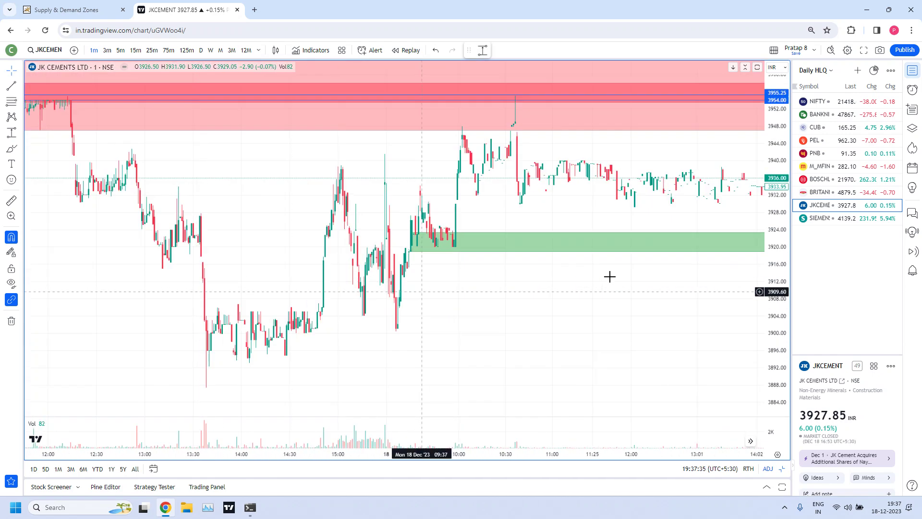
drag(550, 318, 680, 307)
scroll(532, 278, up, 5)
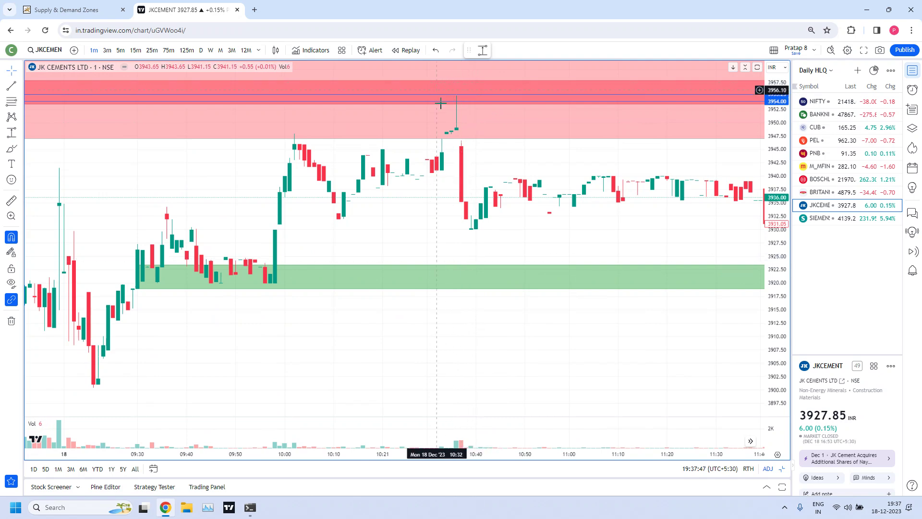
drag(500, 232, 568, 320)
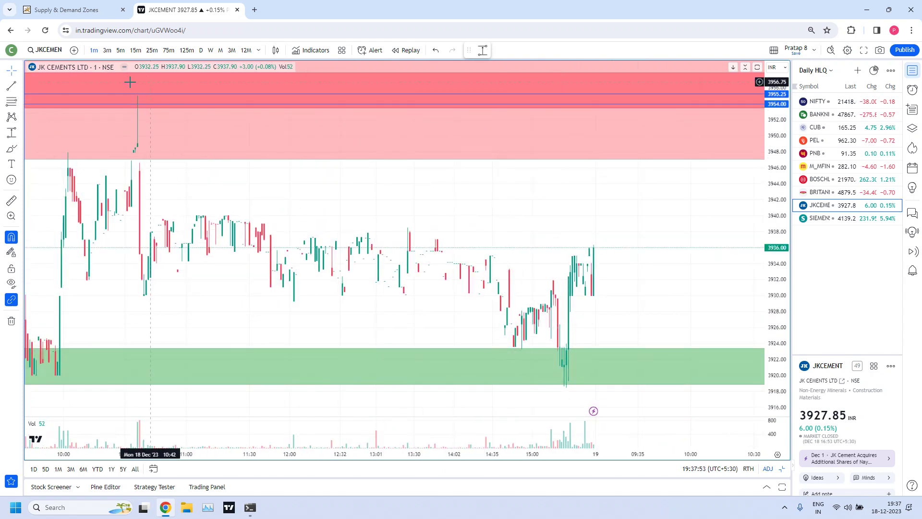
- Review JK Cement's supply and demand zones on the 15-minute timeframe
click(136, 51)
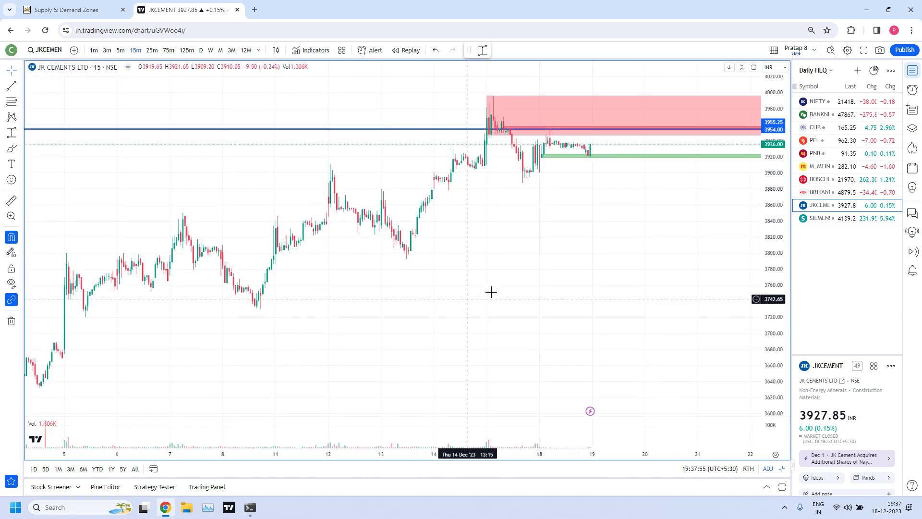
drag(261, 346, 474, 333)
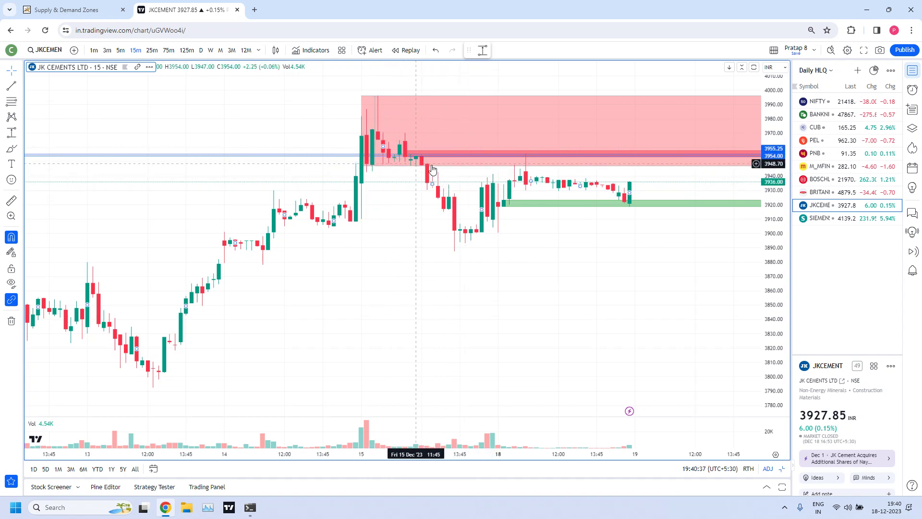
click(361, 96)
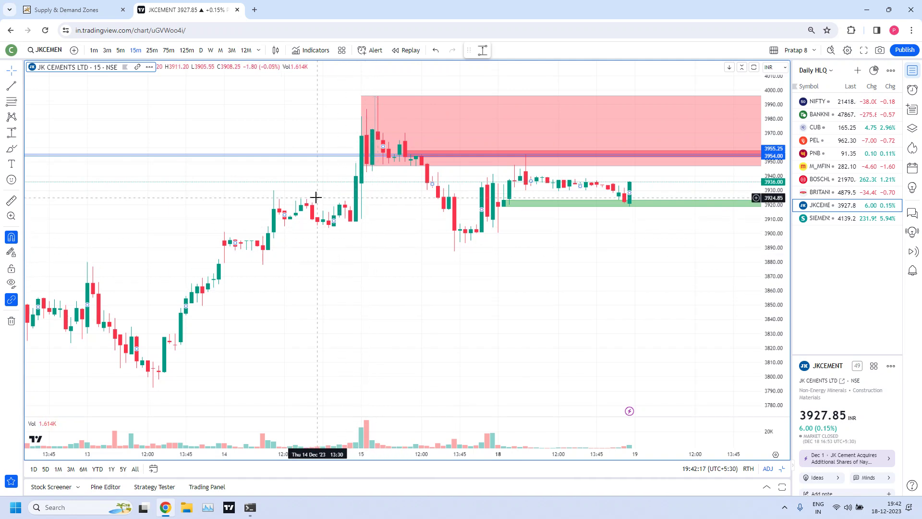
- Close the JK Cement chart and open the Top Down Analysis Strategy Builder in Neo Stock
click(237, 9)
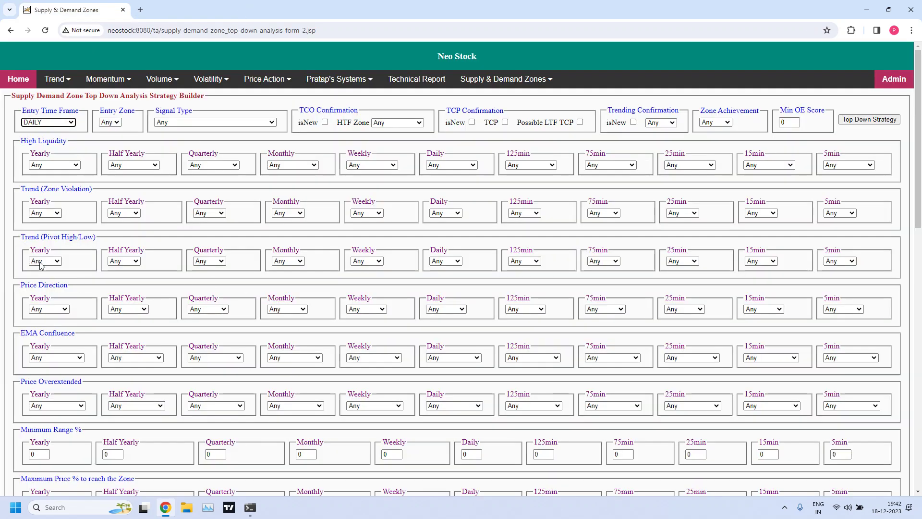
click(2, 144)
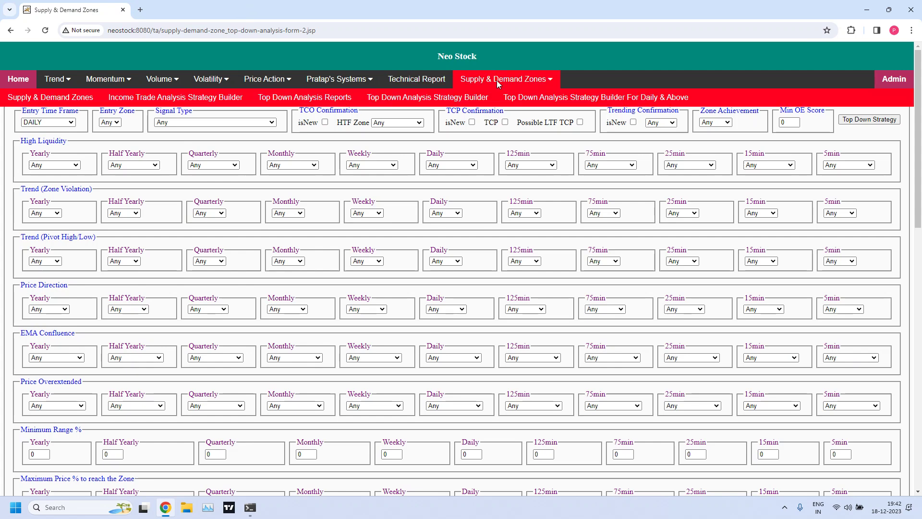
click(470, 98)
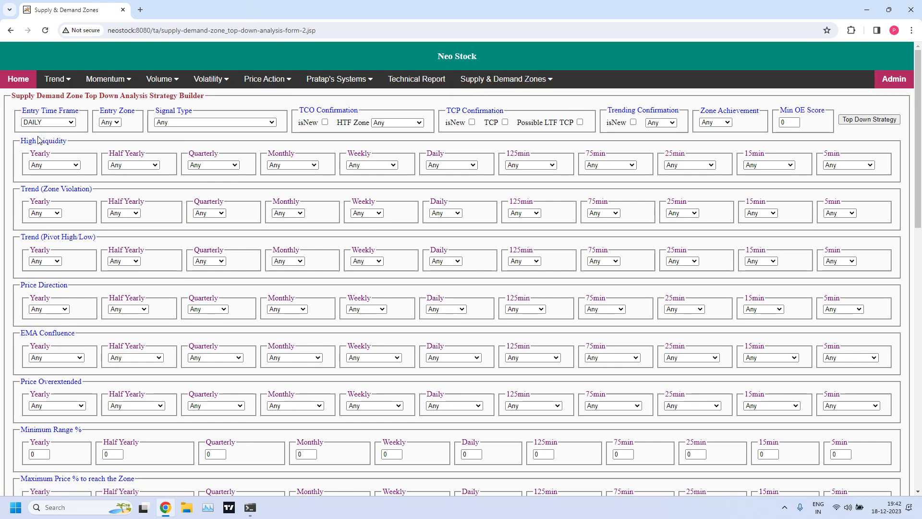
- Run the top down scan with the DAILY entry time frame and signal type NEAR_ANY_DZ, and highlight the S_DZ entries for ASTRAL and IDFC
click(72, 122)
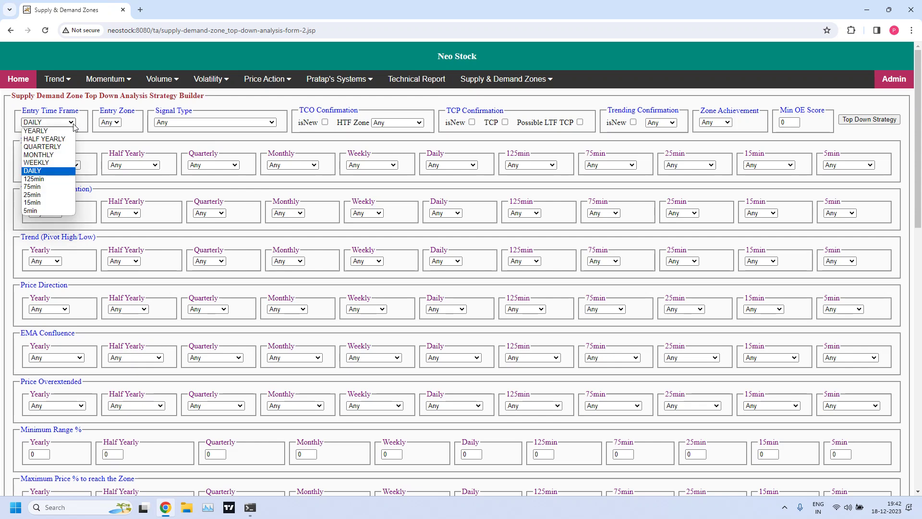
click(48, 171)
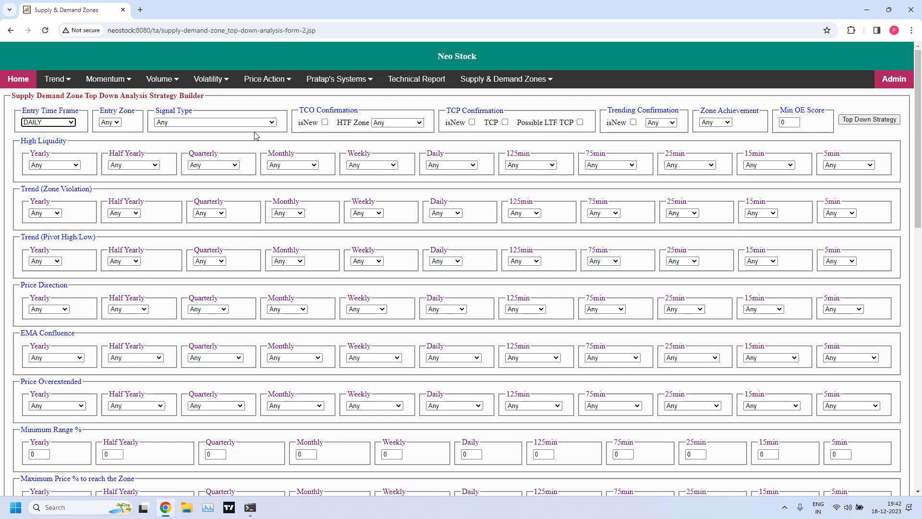
click(272, 123)
click(205, 155)
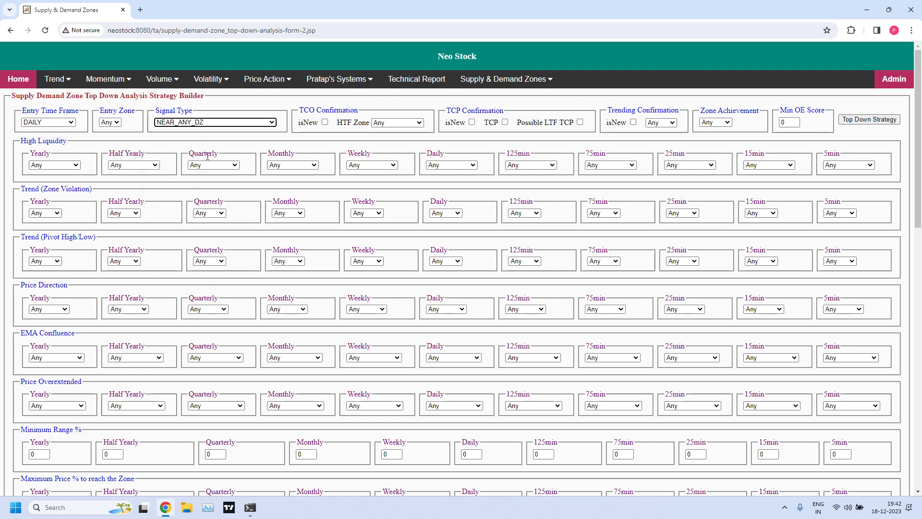
click(873, 119)
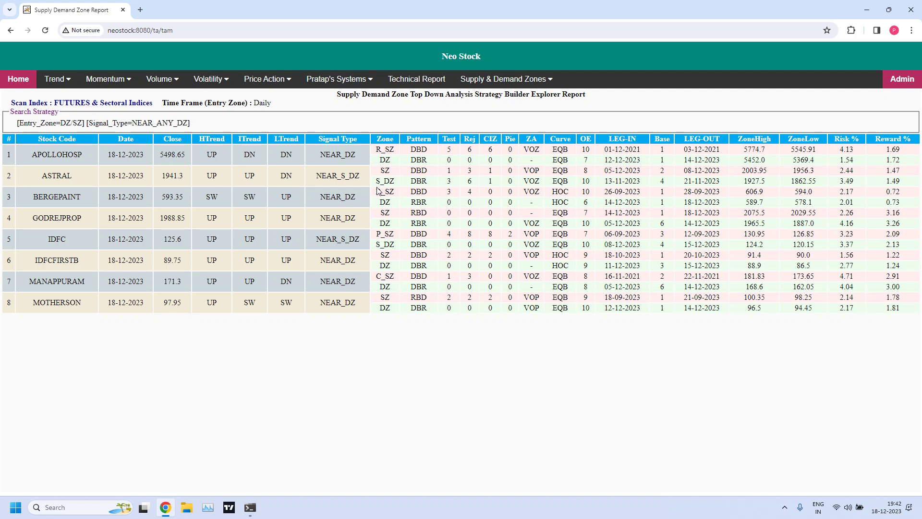
drag(376, 181, 396, 185)
drag(377, 244, 396, 248)
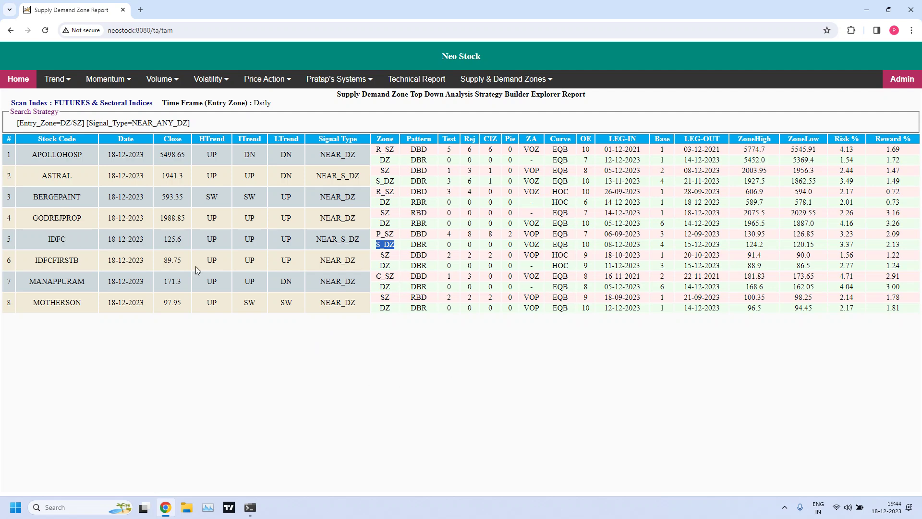
- Run the daily top down scan with signal type NEAR_ANY_SZ, and highlight the leg-in to leg-out entries of PNB's supply zone
click(10, 30)
click(61, 125)
click(70, 123)
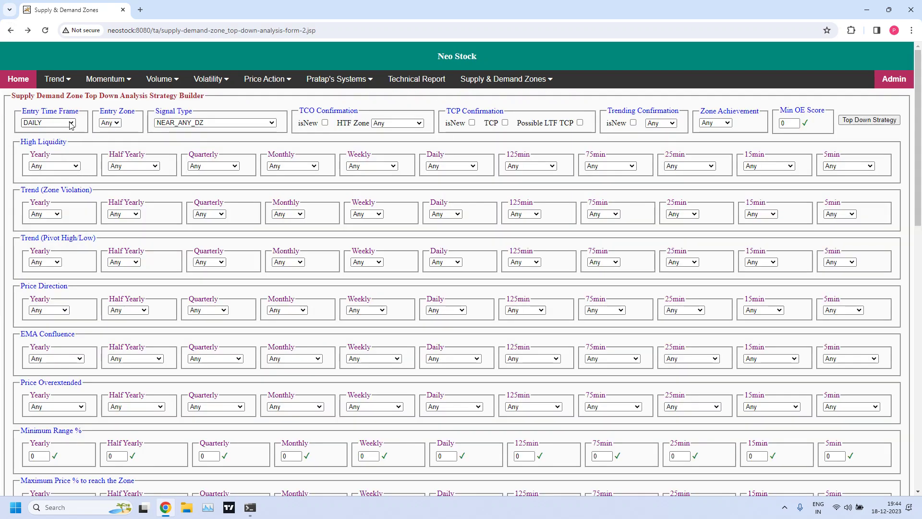
click(273, 123)
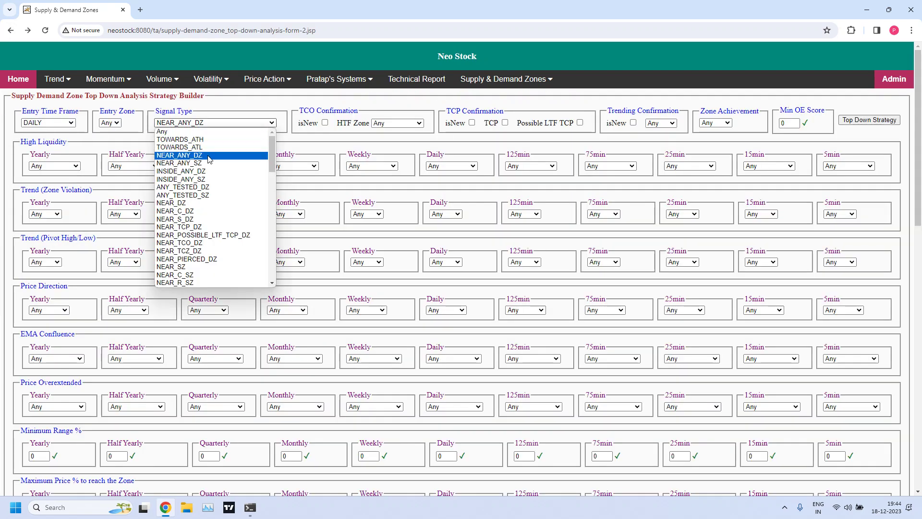
click(198, 166)
click(862, 120)
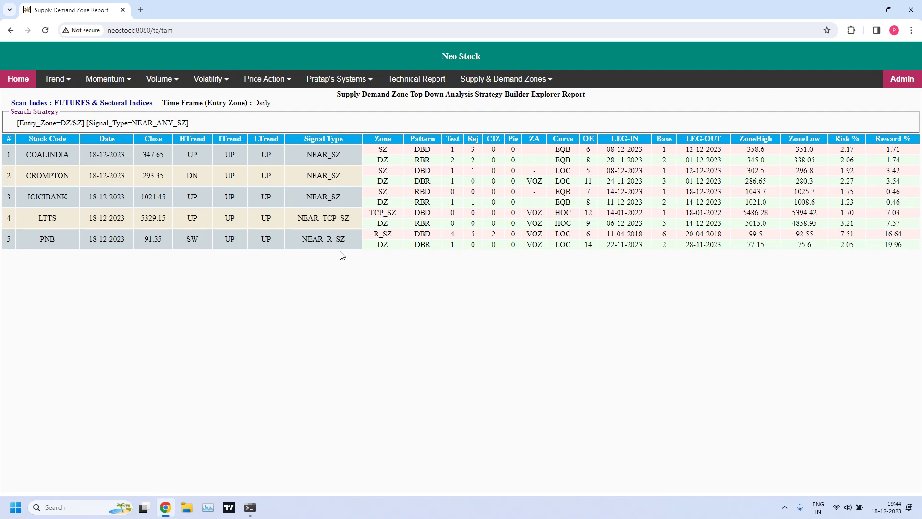
drag(607, 234, 725, 234)
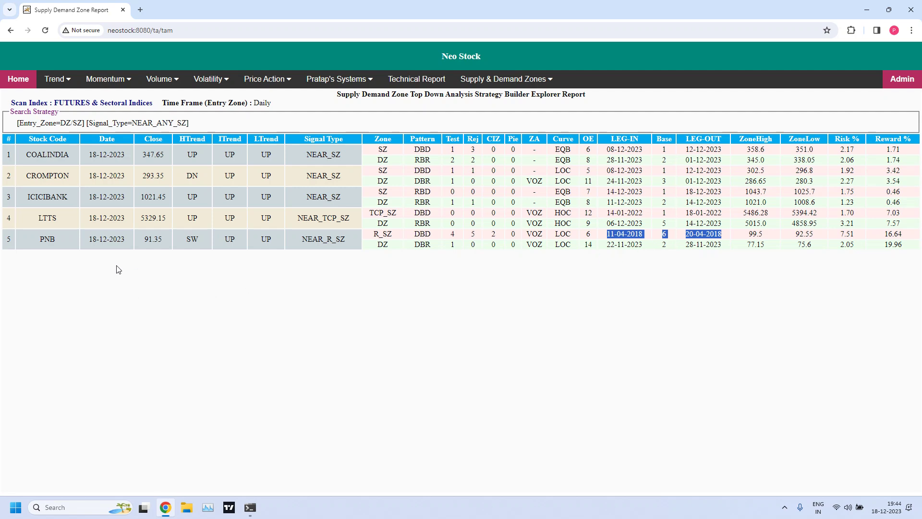
click(331, 283)
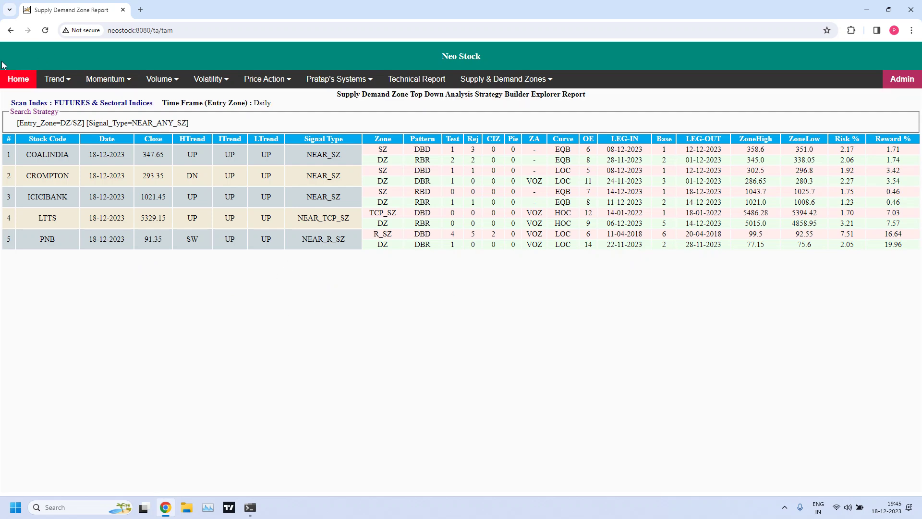
- Run the daily top down scan with signal type INSIDE_ANY_DZ, and return to the strategy builder form
click(10, 30)
click(71, 122)
click(43, 129)
click(273, 123)
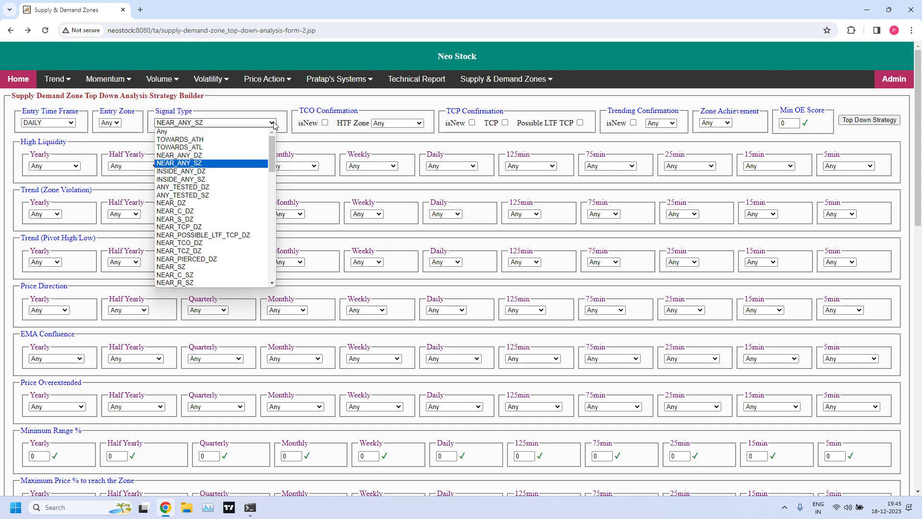
click(212, 172)
click(869, 120)
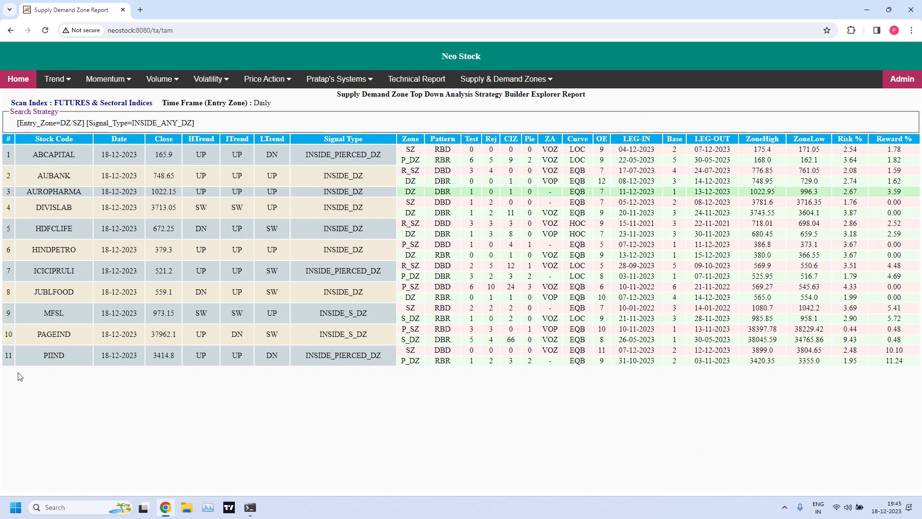
click(10, 32)
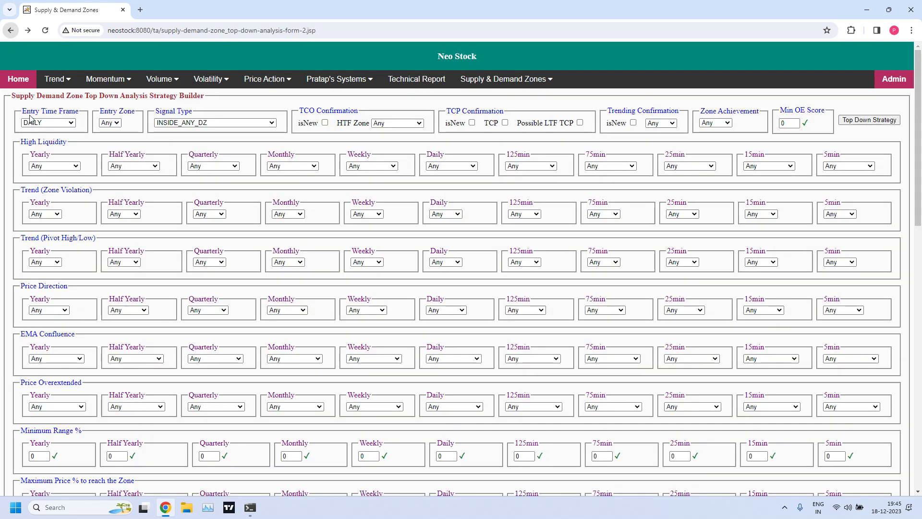
- Run the daily top down scan with signal type INSIDE_ANY_SZ, review the full report, and return to the strategy builder form
click(48, 122)
click(94, 137)
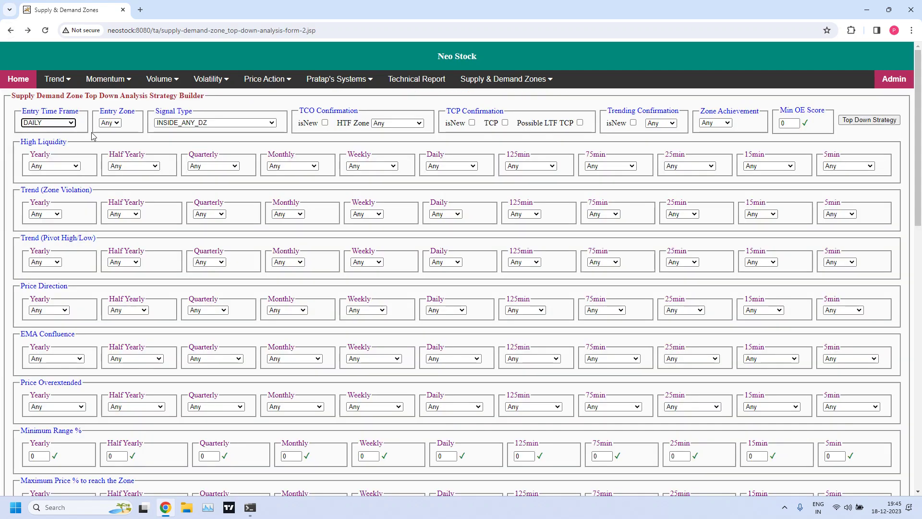
click(269, 124)
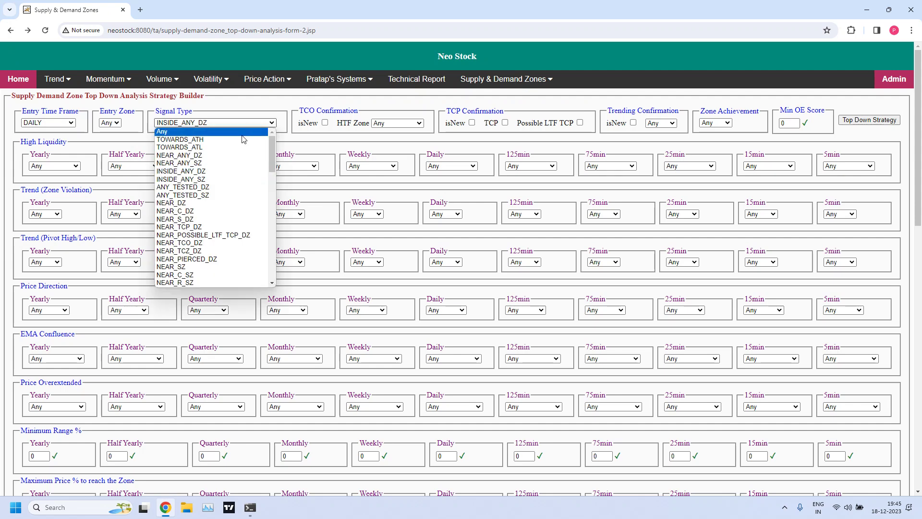
click(207, 180)
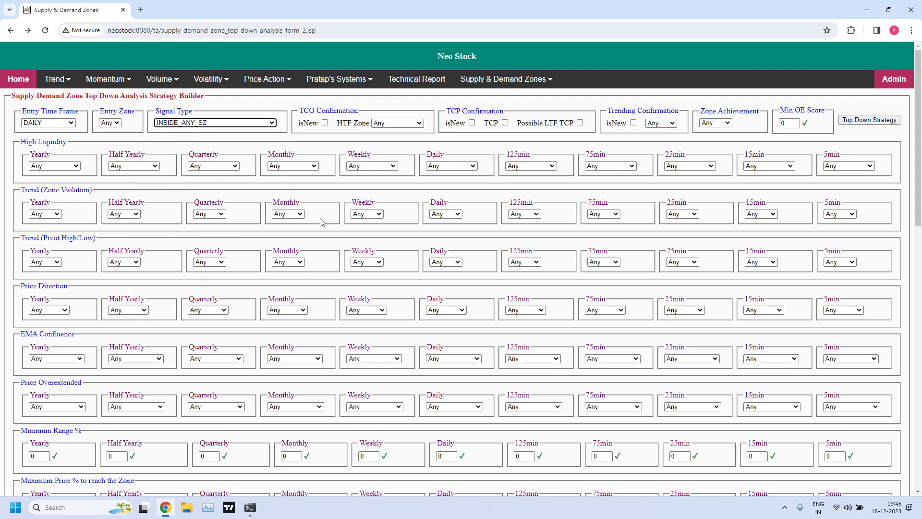
click(854, 121)
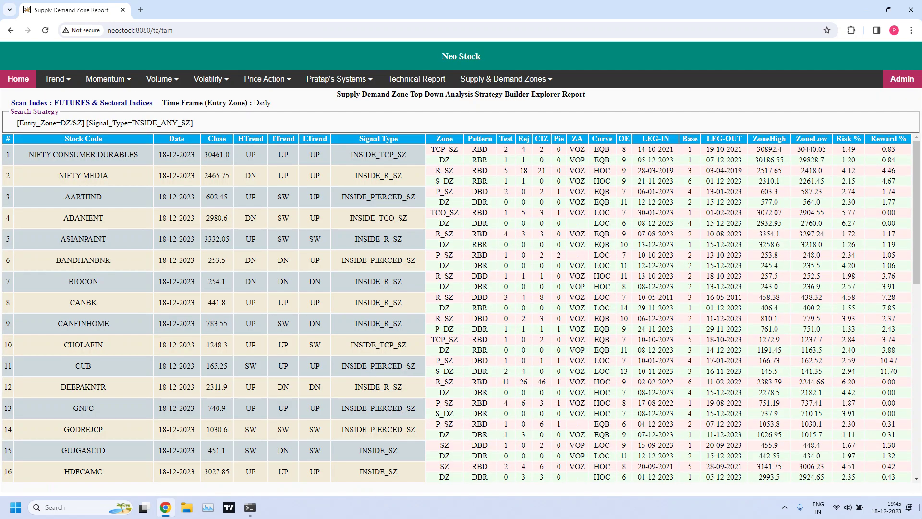
click(918, 466)
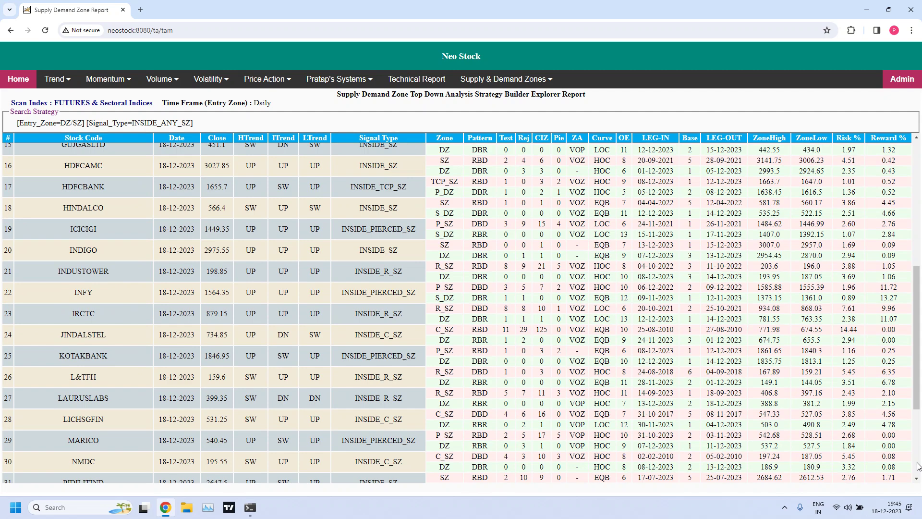
click(918, 466)
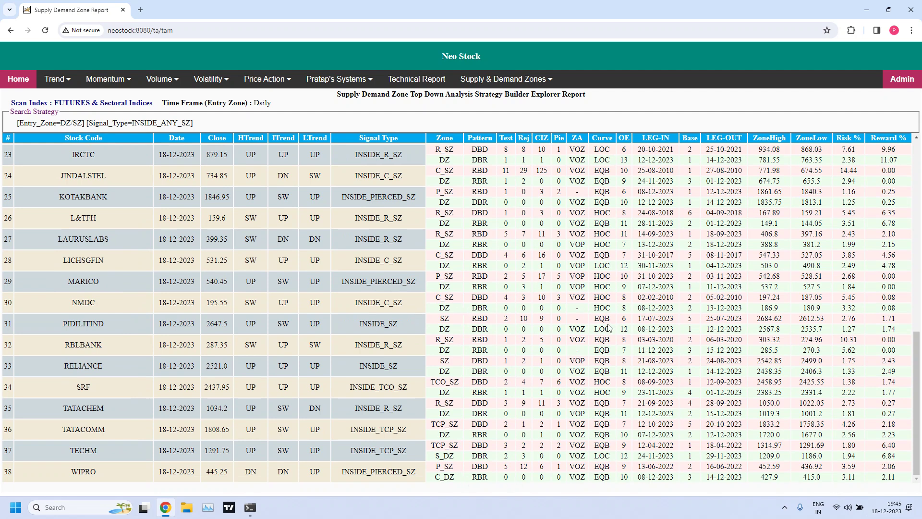
click(10, 36)
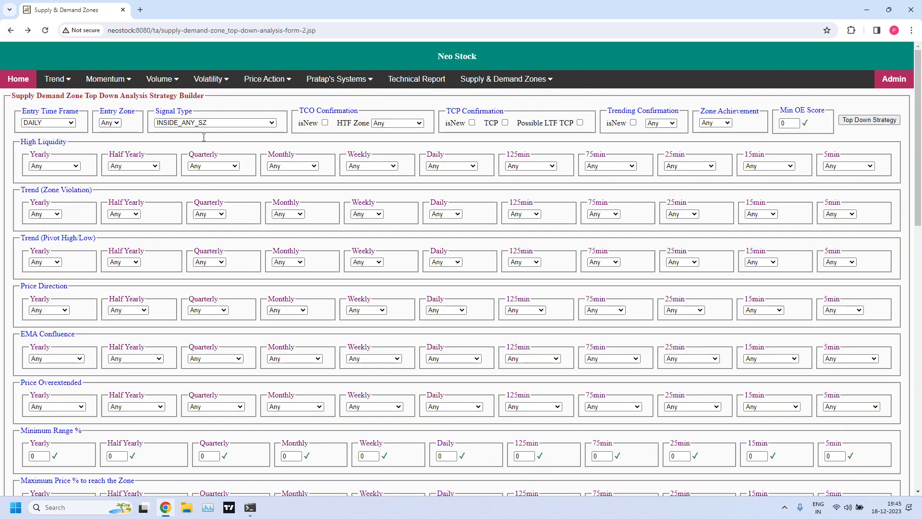
- Run the daily top down scan with signal type ANY_TESTED_DZ, and return to the strategy builder form
click(72, 123)
click(72, 122)
click(267, 123)
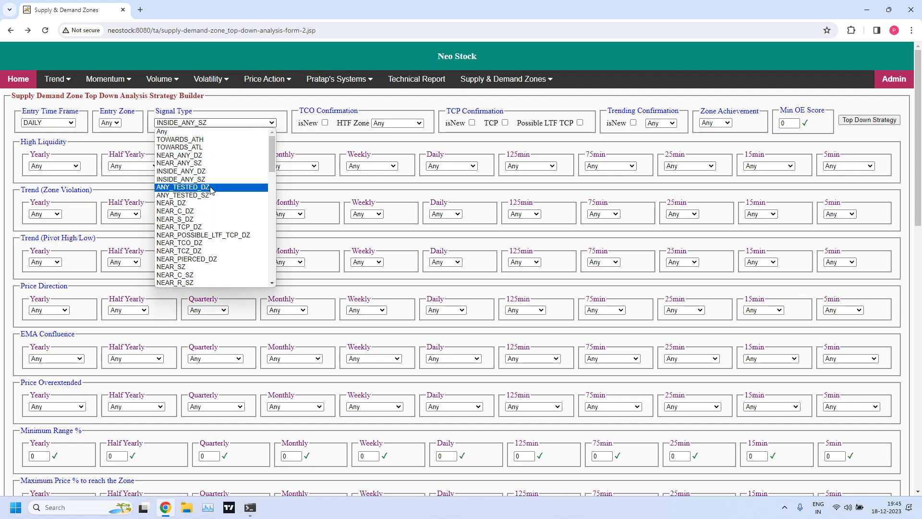
click(263, 197)
click(857, 121)
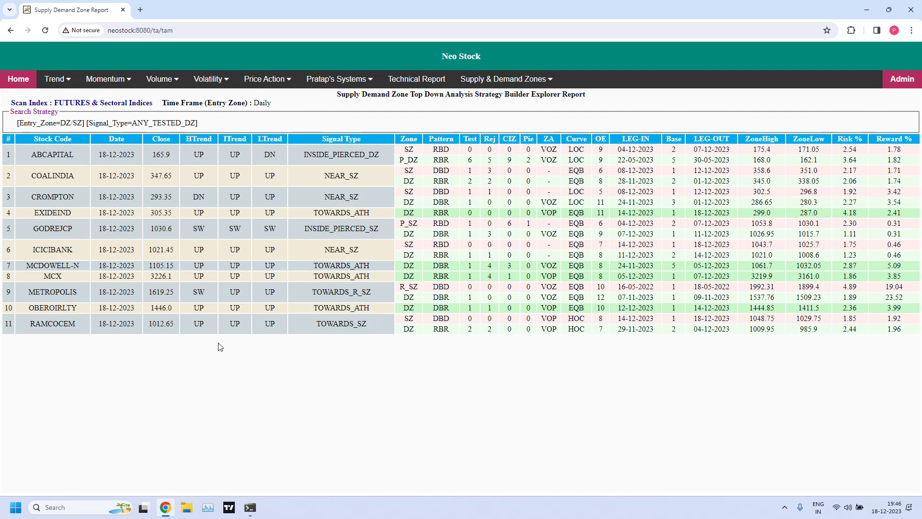
click(11, 30)
- Run the daily top down scan with signal type ANY_TESTED_SZ, and return to the strategy builder form
click(73, 124)
click(73, 125)
click(270, 123)
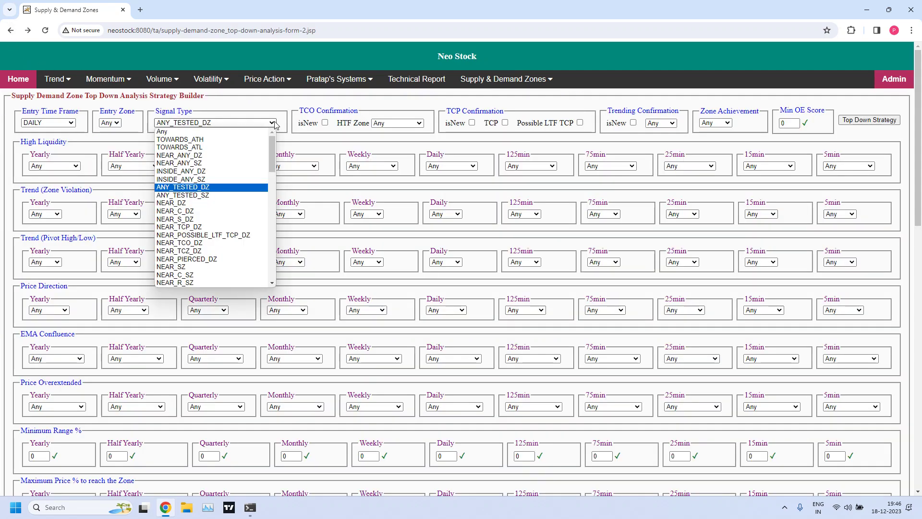
click(208, 195)
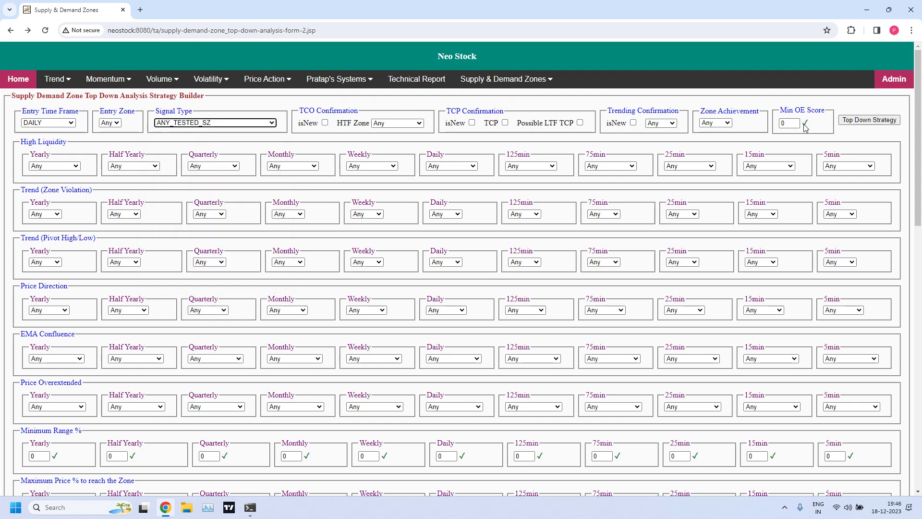
click(854, 121)
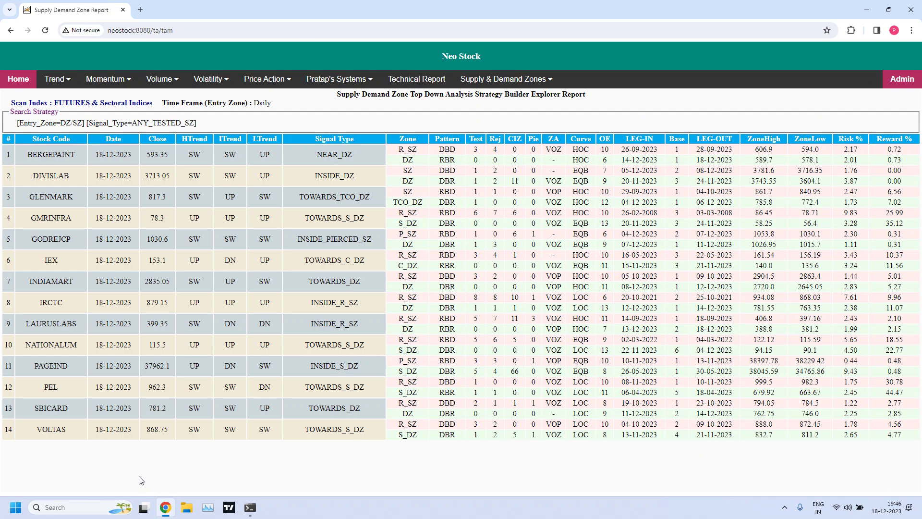
click(10, 30)
- Run the daily top down scan with signal type DZ_NEW, and return to the strategy builder form
click(48, 123)
click(48, 122)
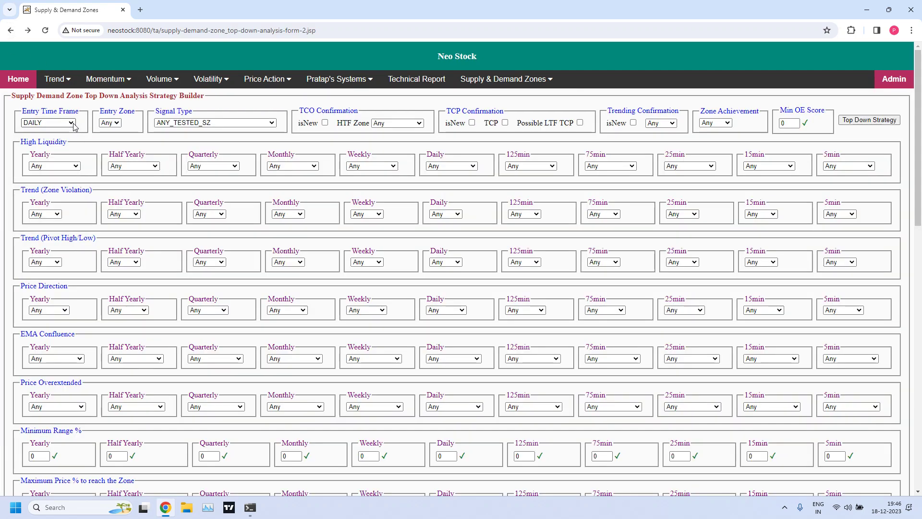
click(272, 122)
drag(274, 160, 279, 287)
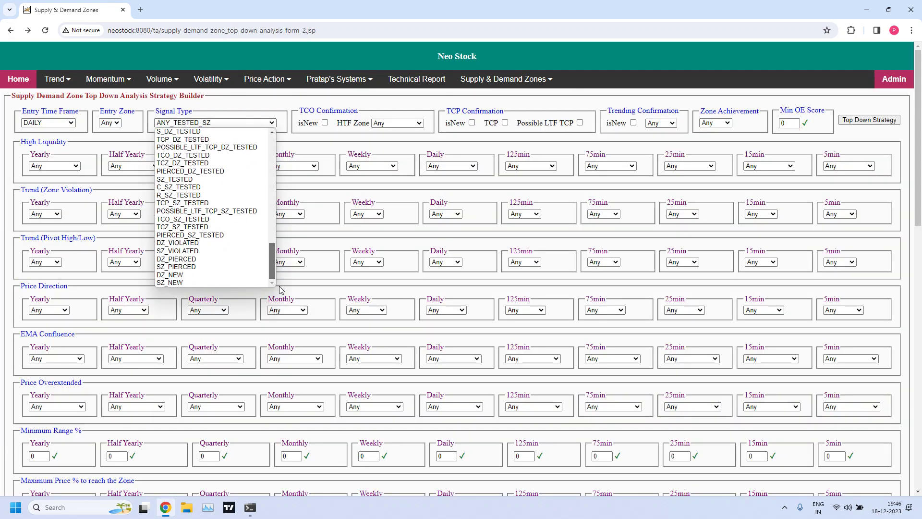
click(183, 276)
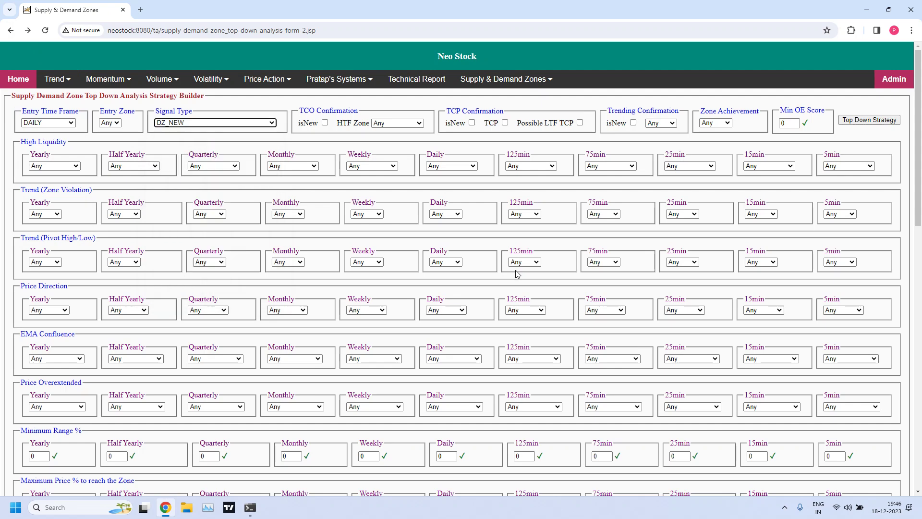
click(869, 120)
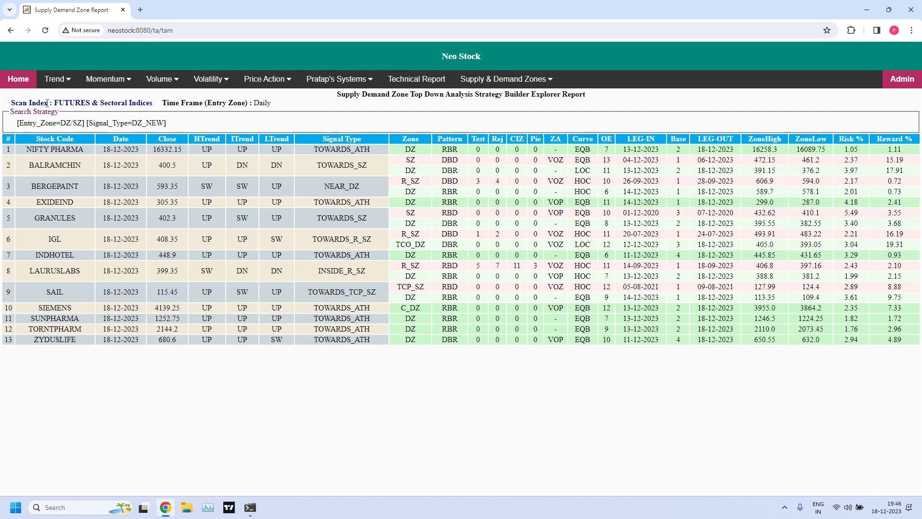
click(11, 32)
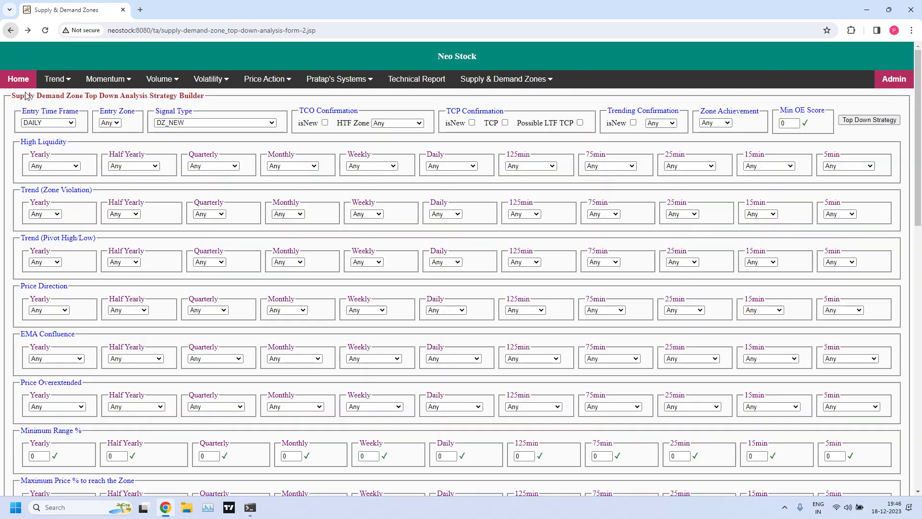
- Run the daily top down scan with signal type SZ_NEW
click(72, 124)
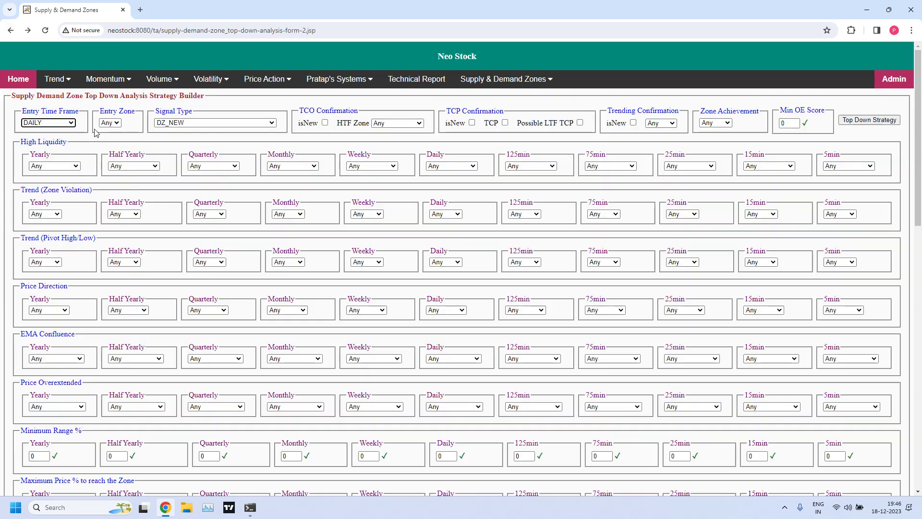
click(269, 123)
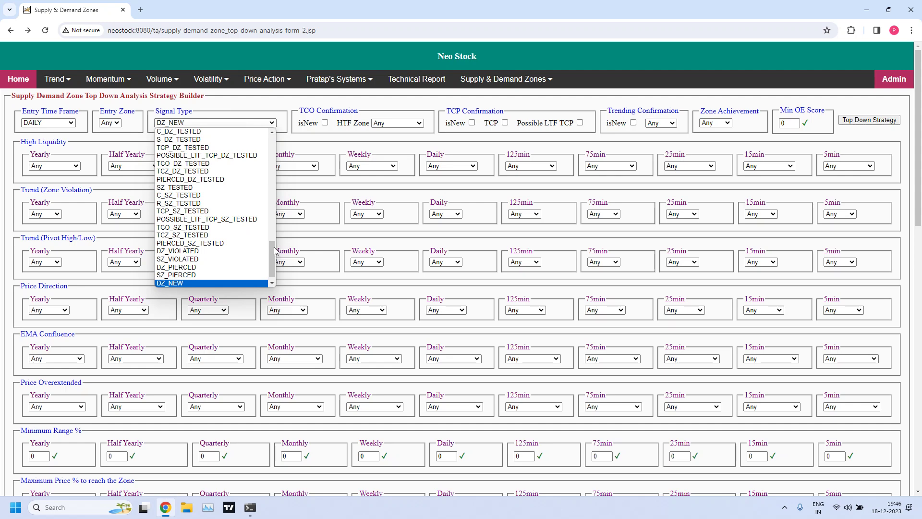
scroll(272, 259, down, 1)
click(182, 283)
click(869, 120)
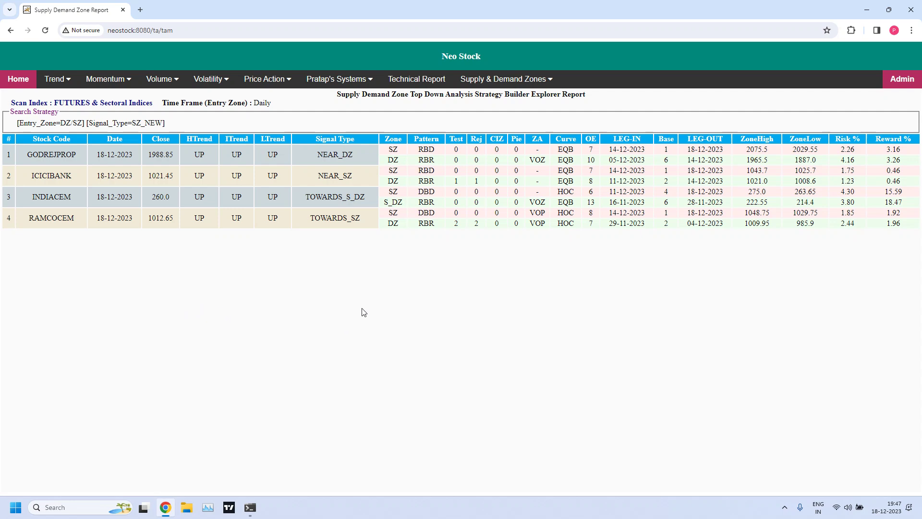
- Reopen the Top Down Analysis Strategy Builder and run the DAILY scan with signal type Any
mouse_move(503, 79)
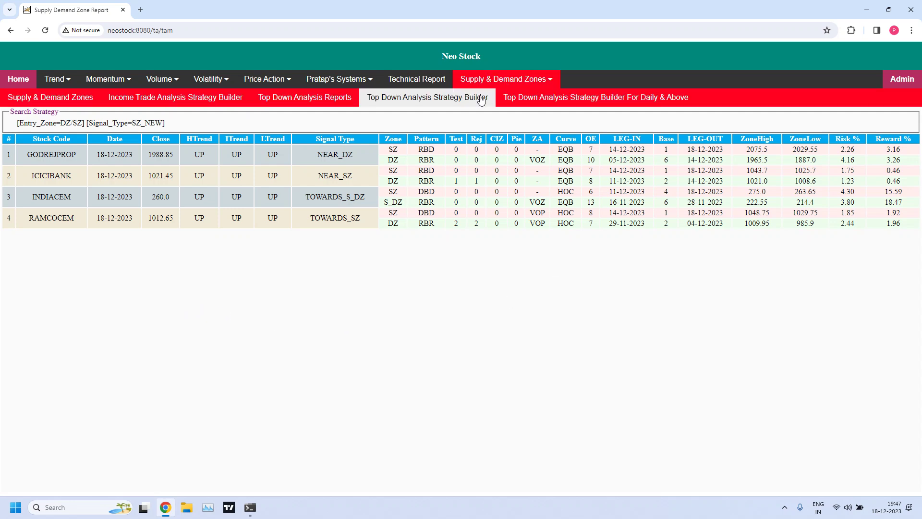
click(462, 98)
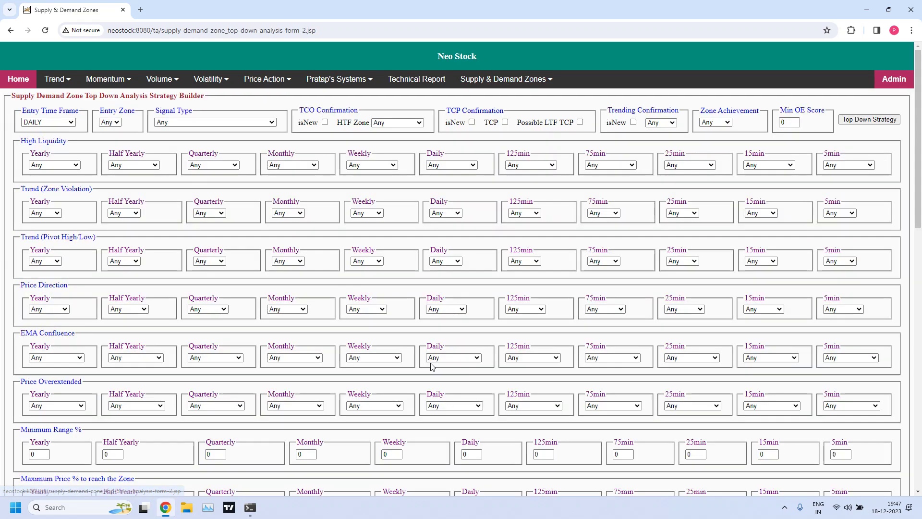
click(71, 123)
click(71, 123)
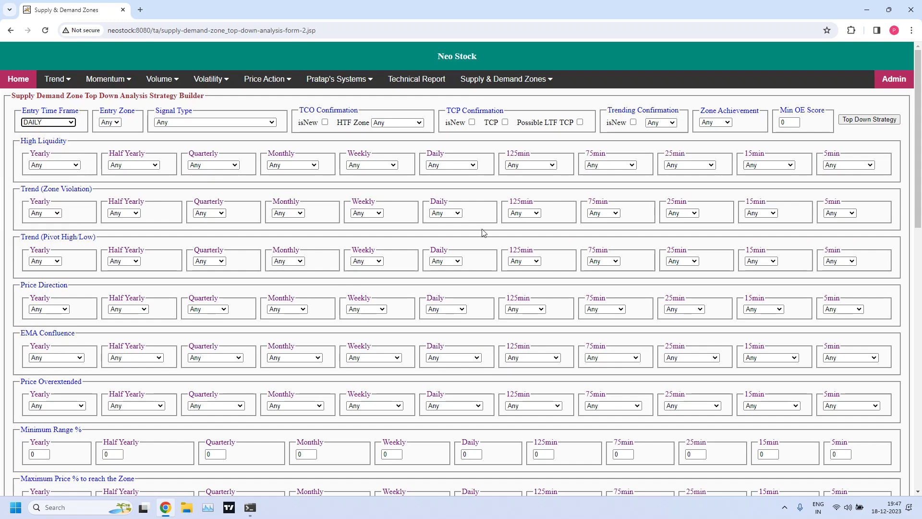
click(849, 123)
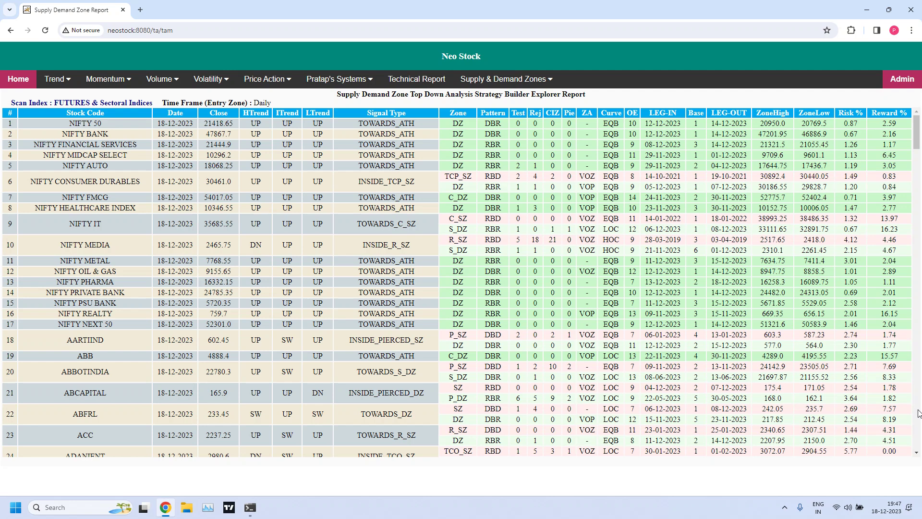
- Examine the unfiltered daily report down to its last row, reviewing each stock's trends, signal type and supply and demand zones
click(917, 438)
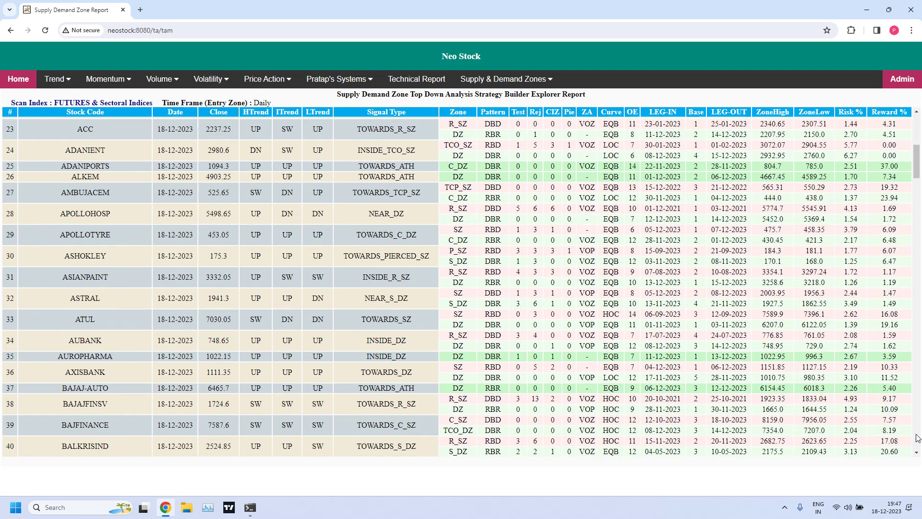
click(917, 438)
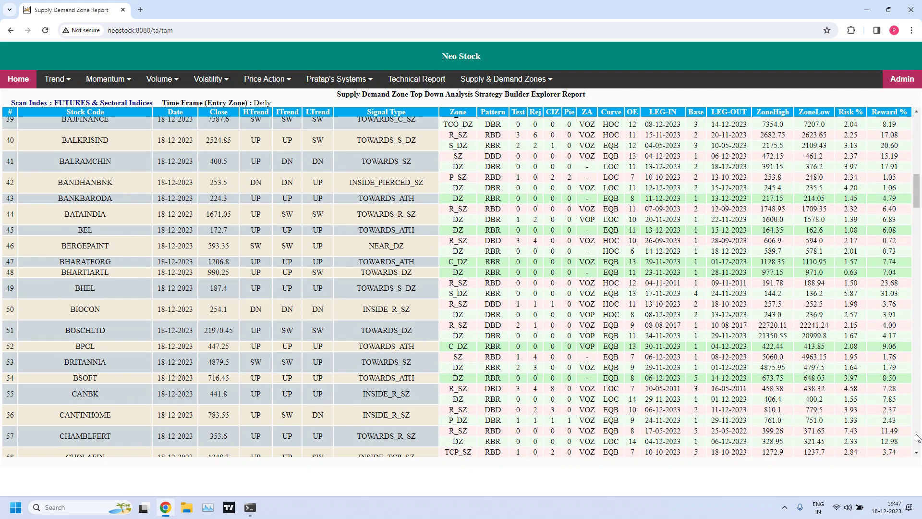
click(917, 438)
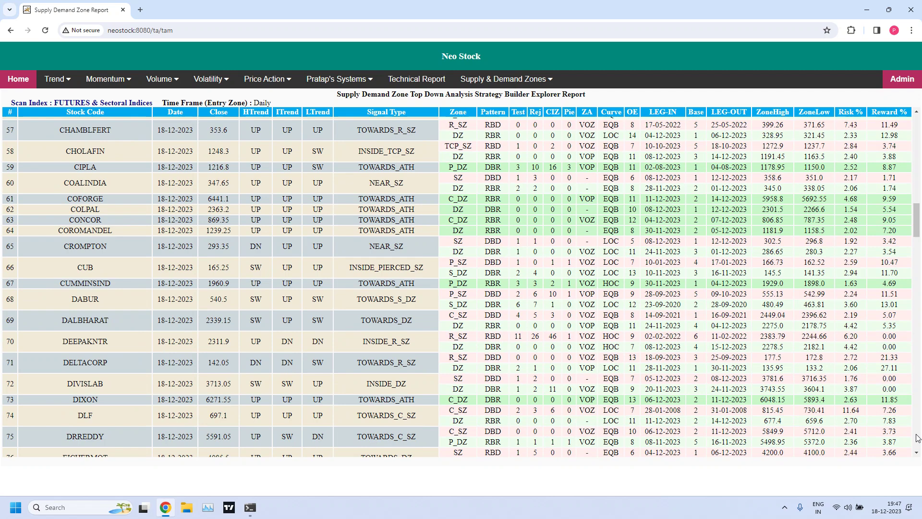
click(917, 438)
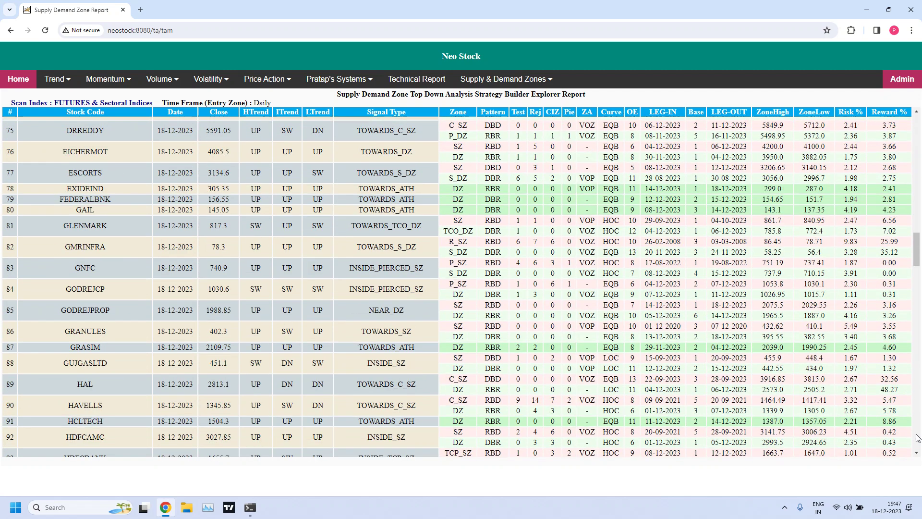
click(918, 438)
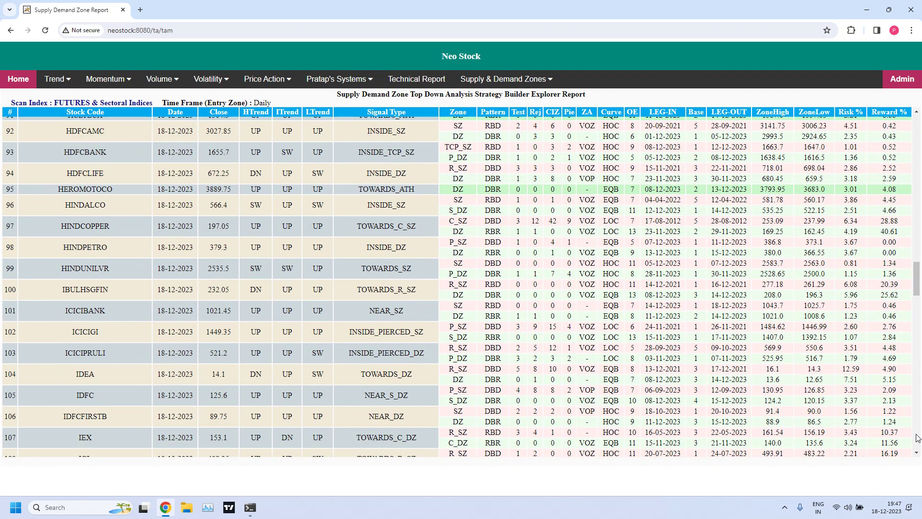
click(918, 438)
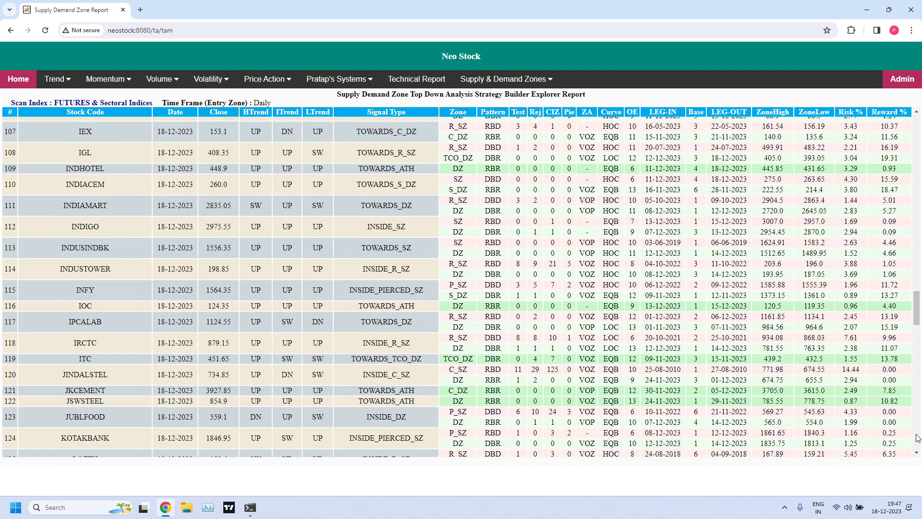
click(918, 438)
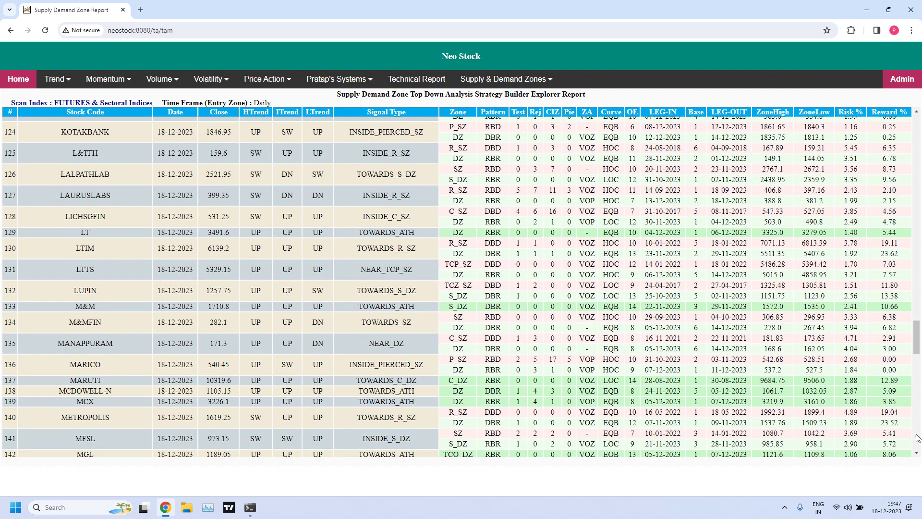
click(917, 444)
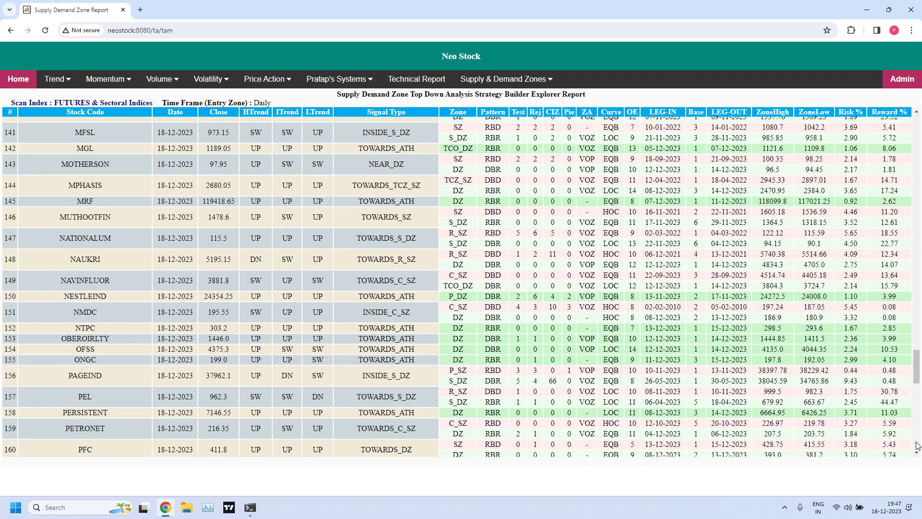
click(917, 444)
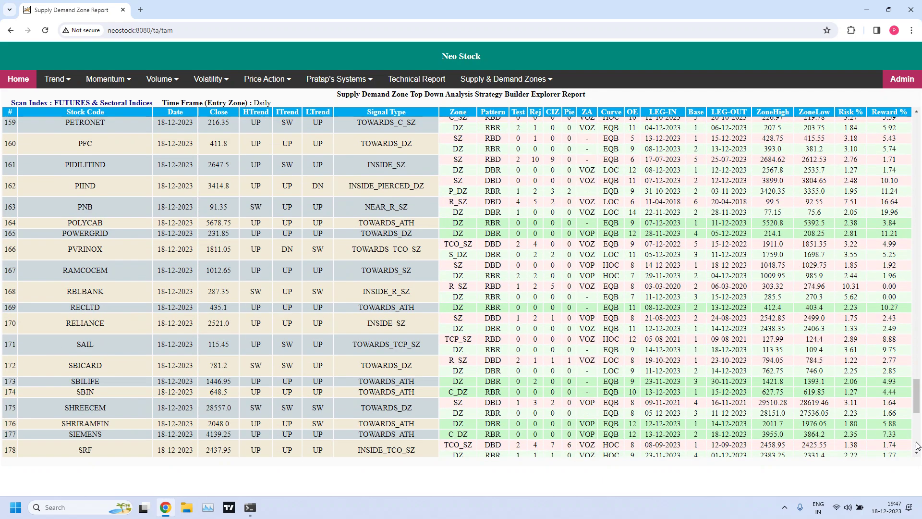
click(917, 445)
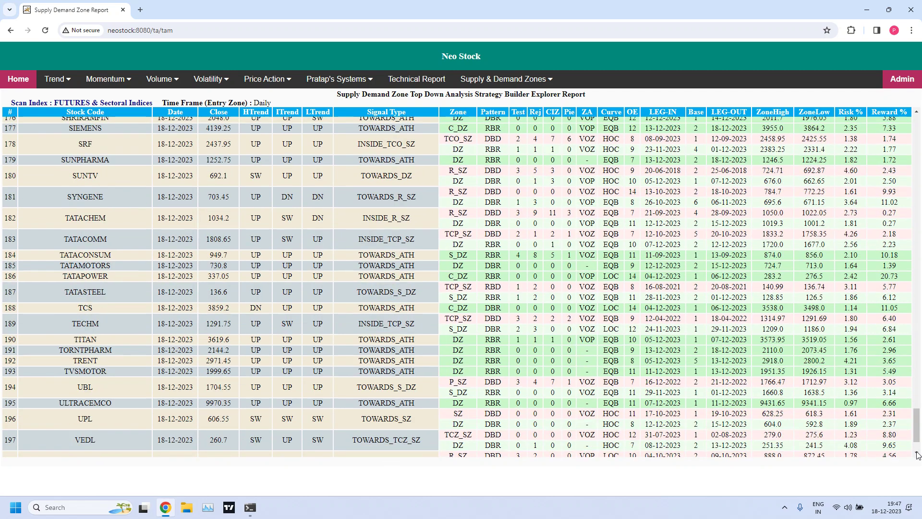
click(917, 453)
click(918, 453)
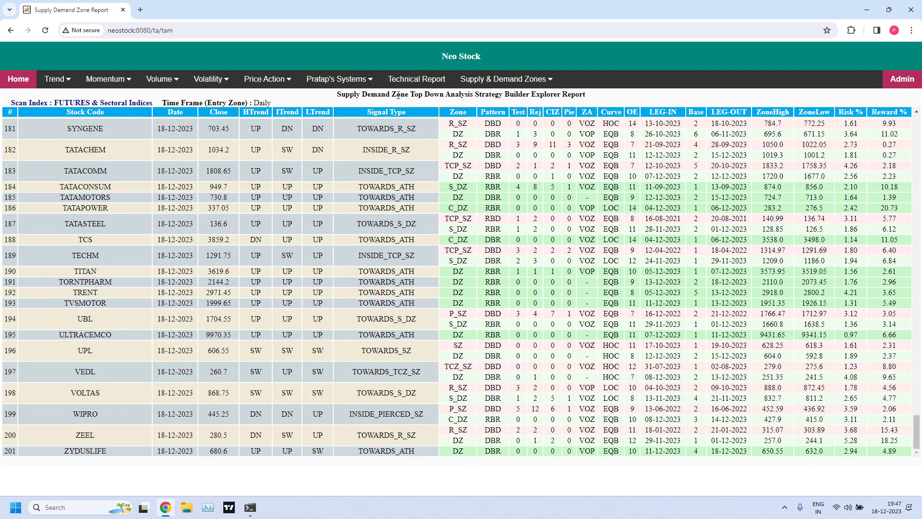
- Reopen the Top Down Analysis Strategy Builder and run the YEARLY scan with signal type NEAR_ANY_DZ
mouse_move(489, 83)
click(468, 98)
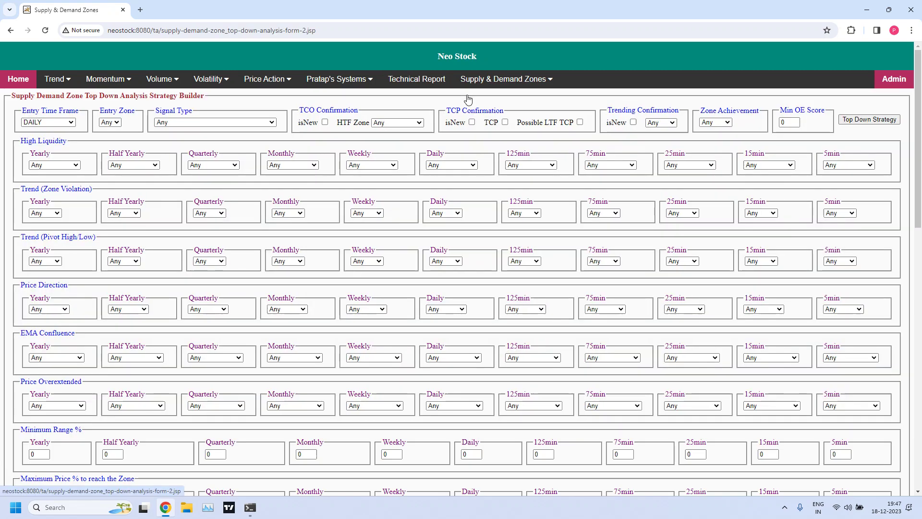
click(71, 123)
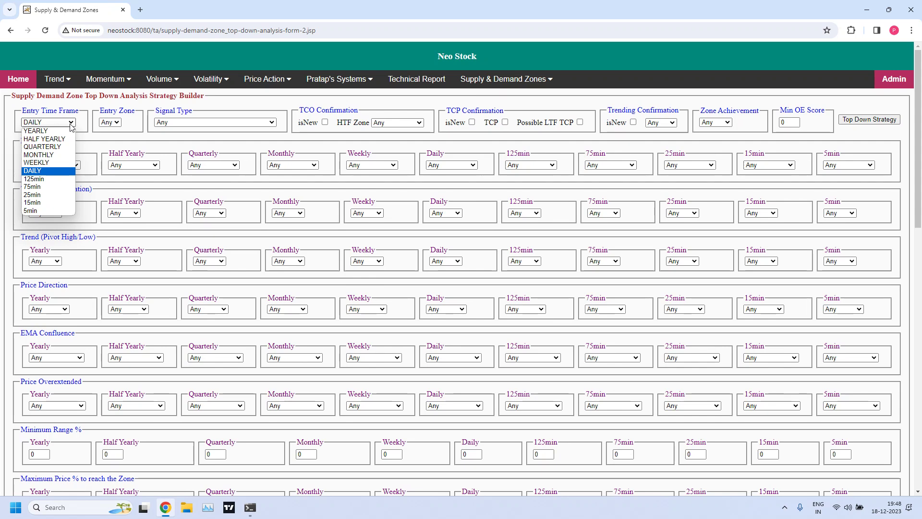
click(53, 131)
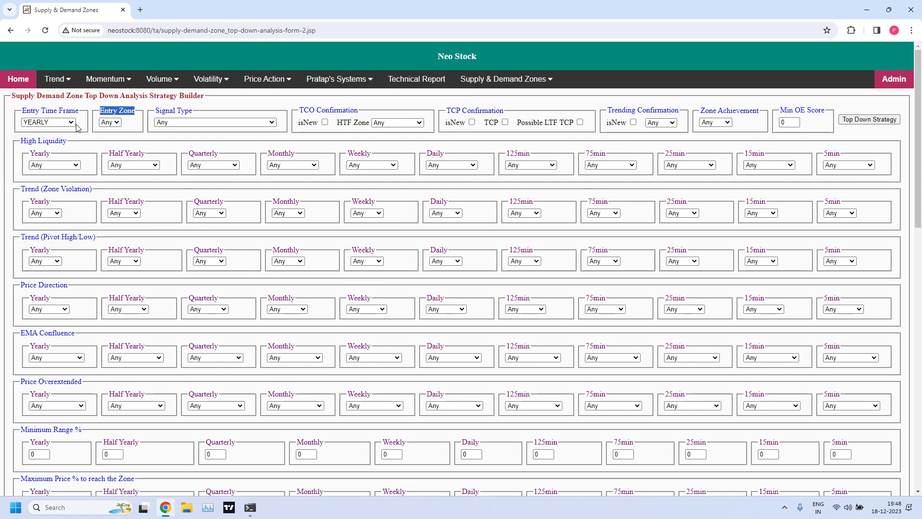
click(71, 130)
click(71, 129)
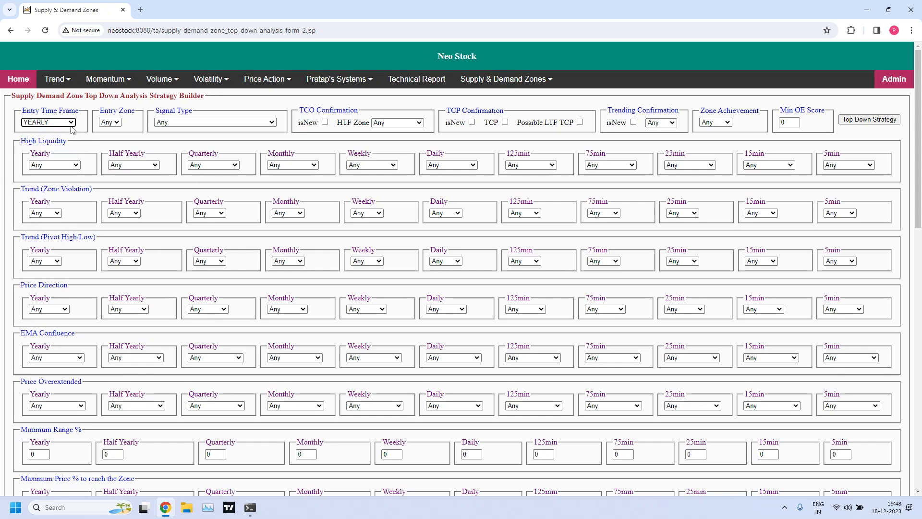
click(273, 123)
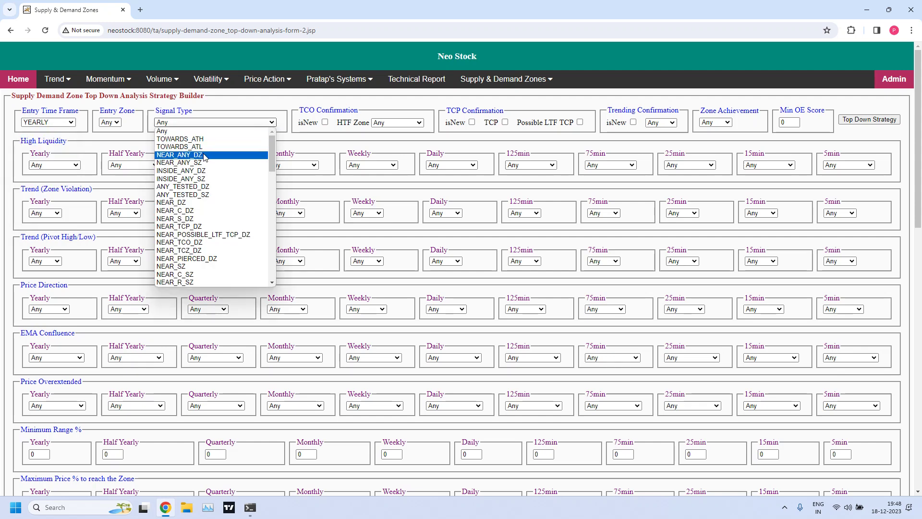
click(180, 155)
click(847, 121)
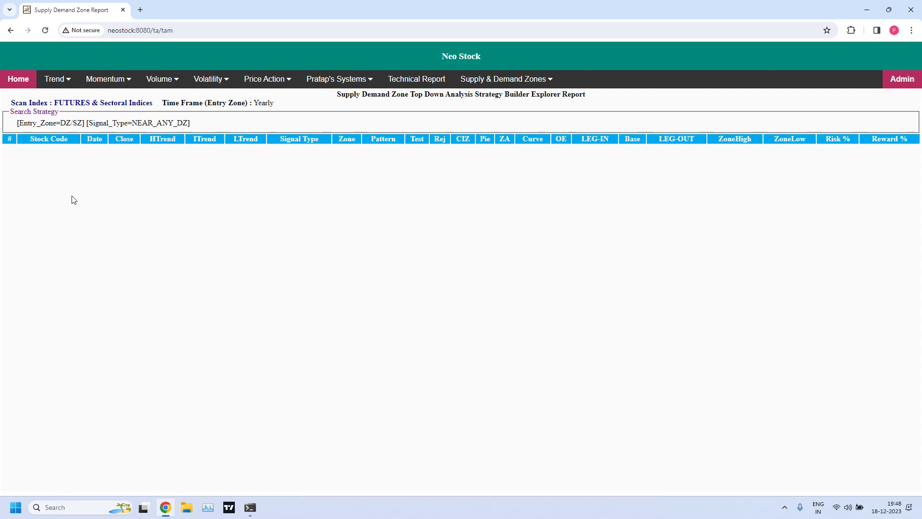
- Return to the strategy builder form and run the YEARLY scan with signal type NEAR_ANY_SZ
click(10, 30)
click(71, 124)
click(71, 125)
click(208, 123)
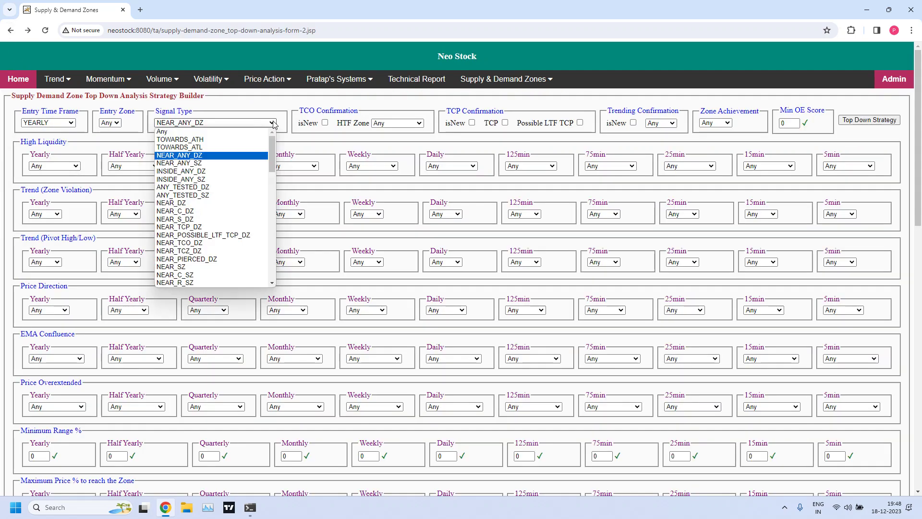
click(207, 163)
click(859, 121)
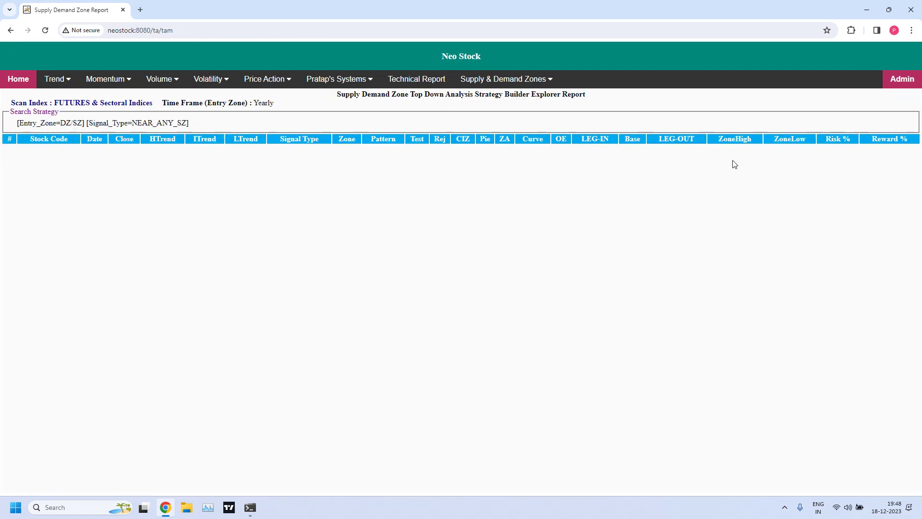
- Return to the form, set the entry time frame to HALF YEARLY and run the scan with signal type NEAR_ANY_DZ
click(10, 30)
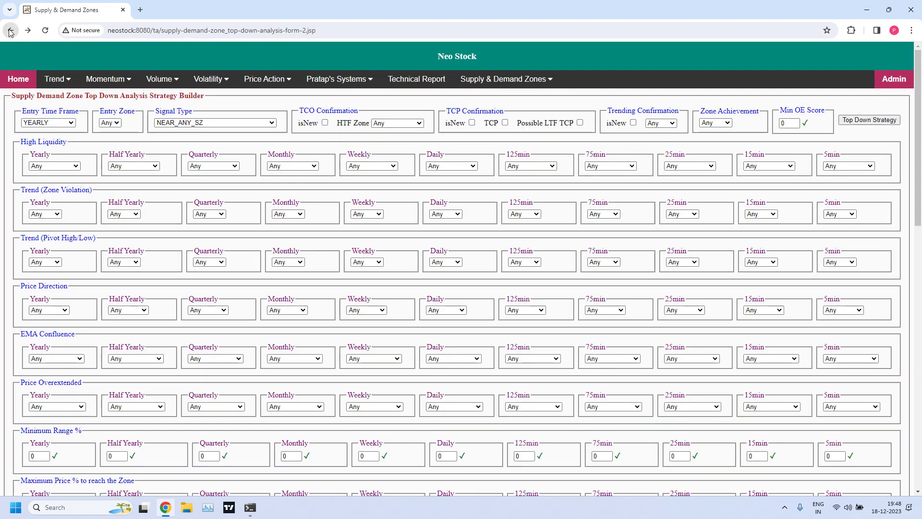
click(71, 124)
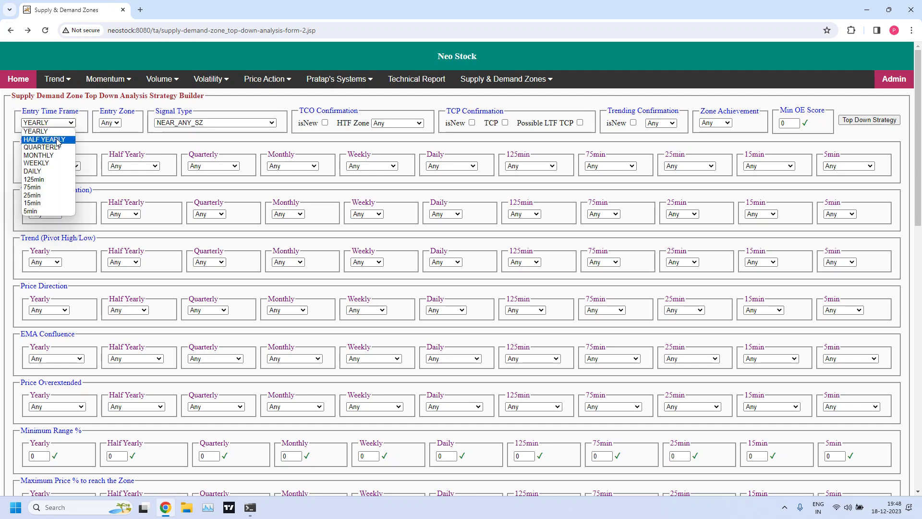
click(56, 139)
click(70, 125)
click(70, 125)
click(232, 122)
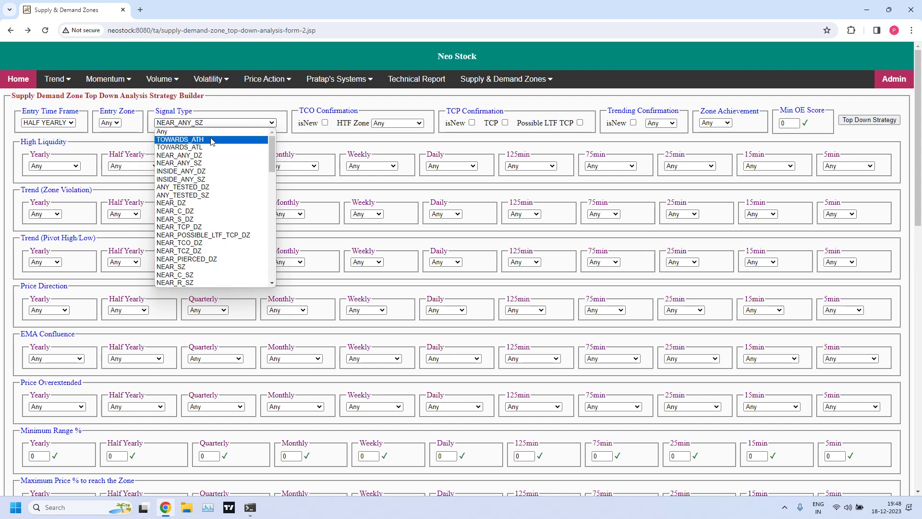
click(202, 157)
click(859, 121)
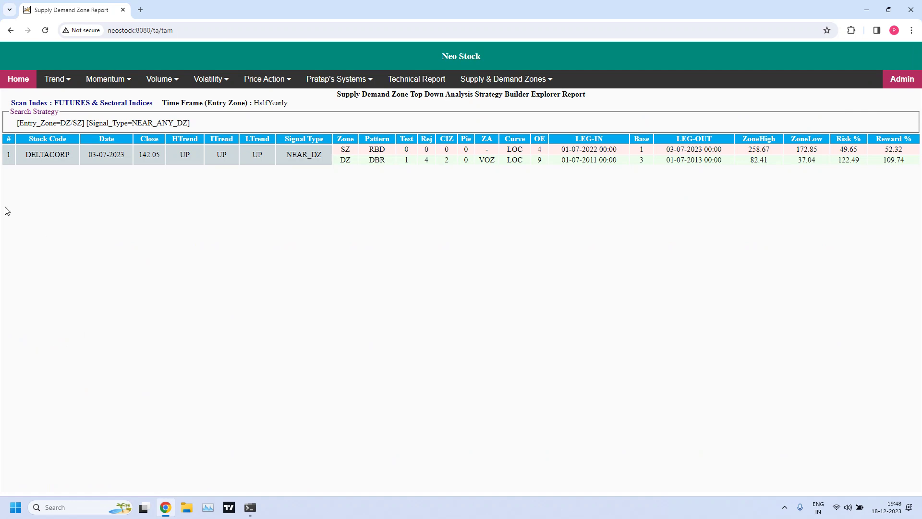
- Return to the strategy builder form and run the HALF YEARLY scan with signal type NEAR_ANY_SZ
click(10, 30)
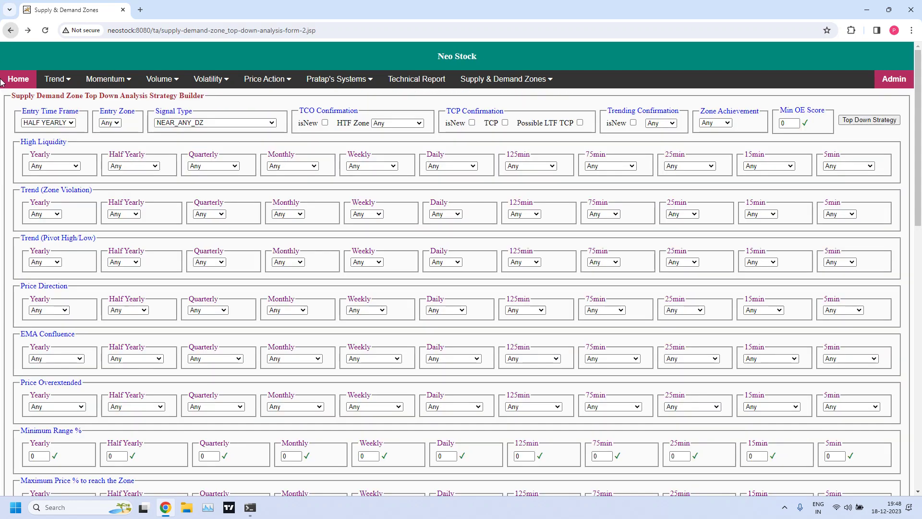
click(71, 124)
click(71, 126)
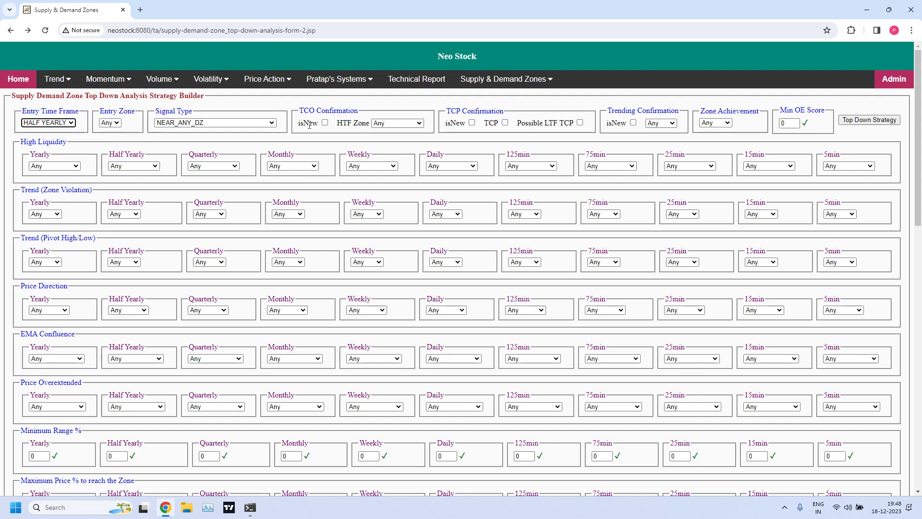
click(271, 123)
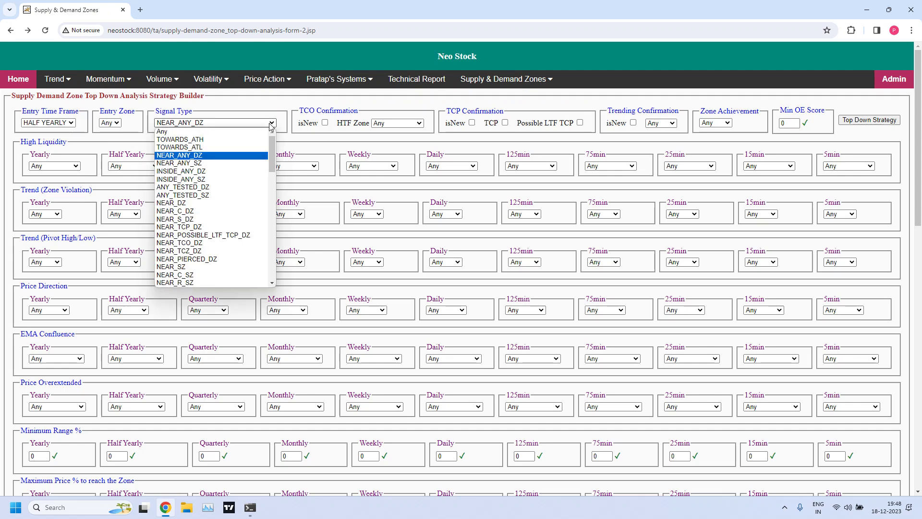
click(205, 163)
click(856, 120)
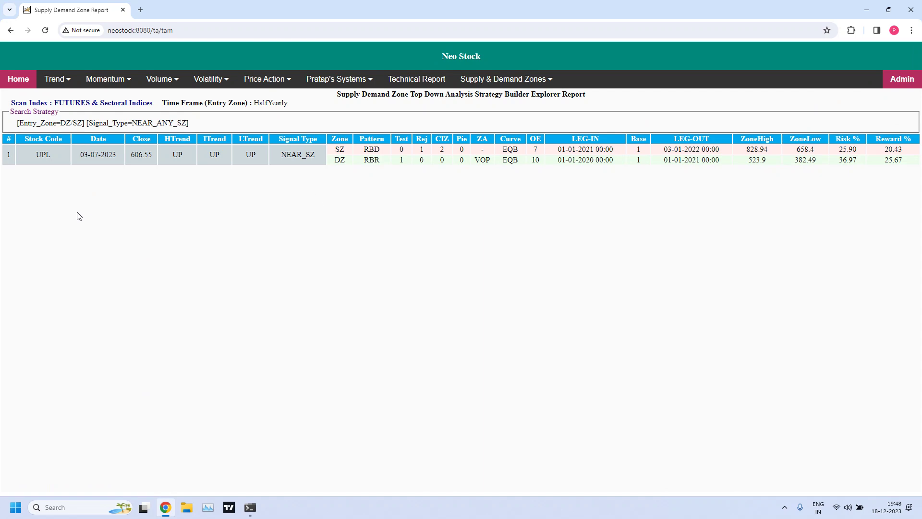
- Return to the form, set the entry time frame to QUARTERLY and run the scan with signal type NEAR_ANY_DZ
click(9, 30)
click(48, 122)
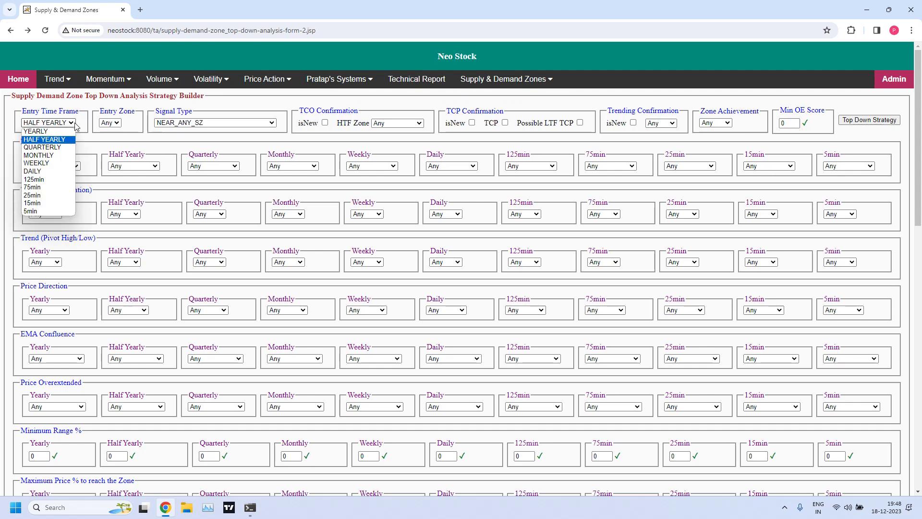
click(53, 147)
click(72, 123)
click(73, 125)
click(259, 124)
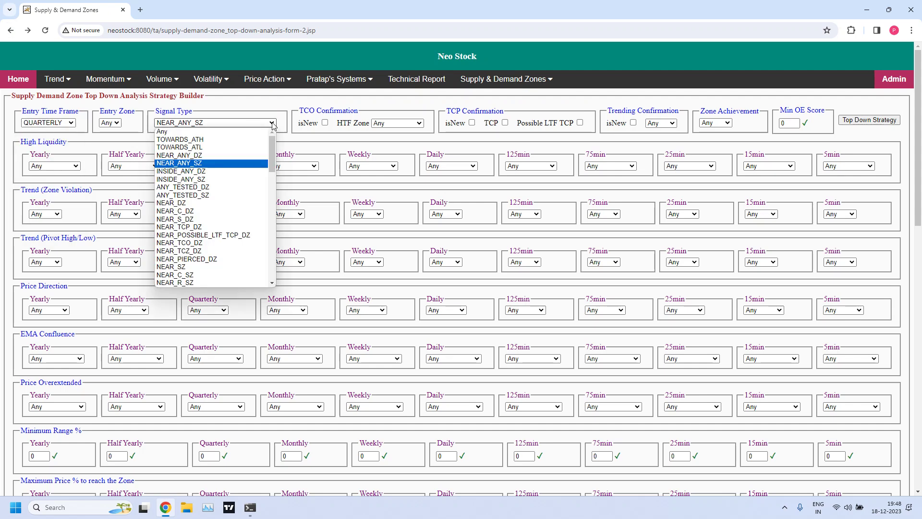
click(192, 156)
click(853, 124)
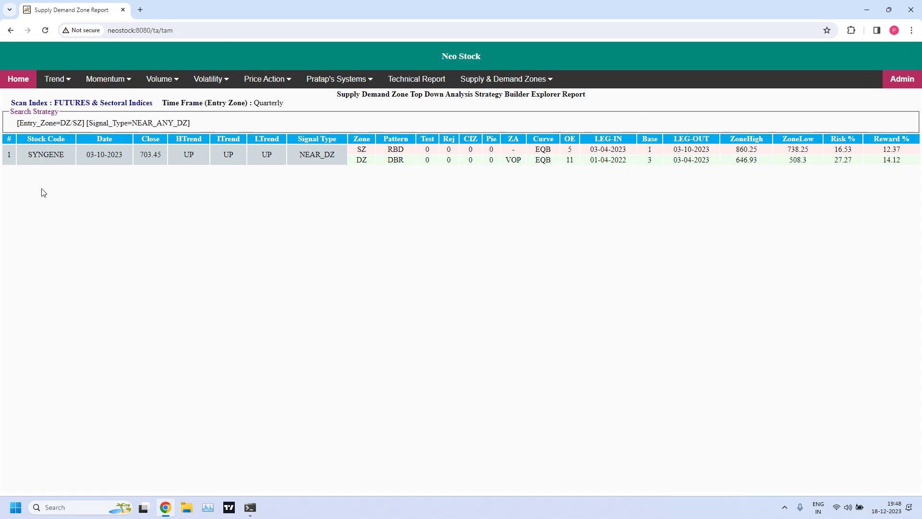
- Return to the strategy builder form and run the QUARTERLY scan with signal type NEAR_ANY_SZ
click(10, 31)
click(68, 123)
click(153, 134)
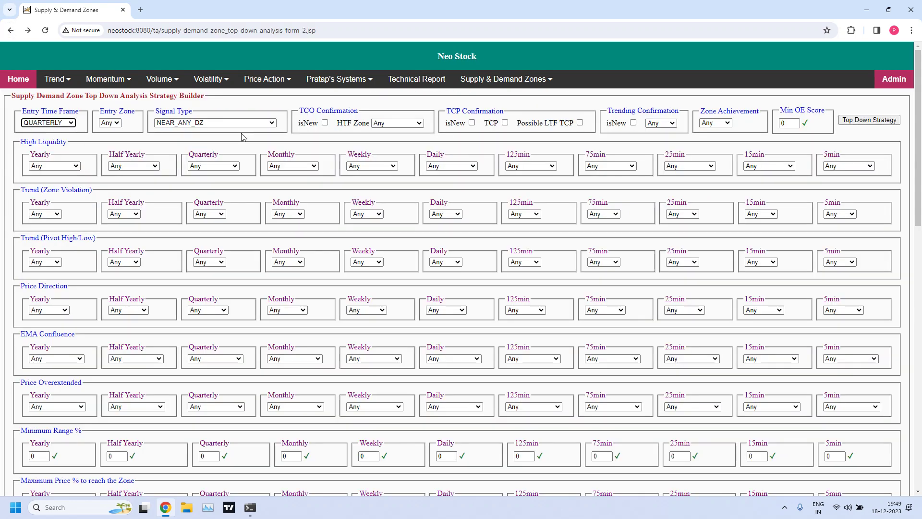
click(218, 123)
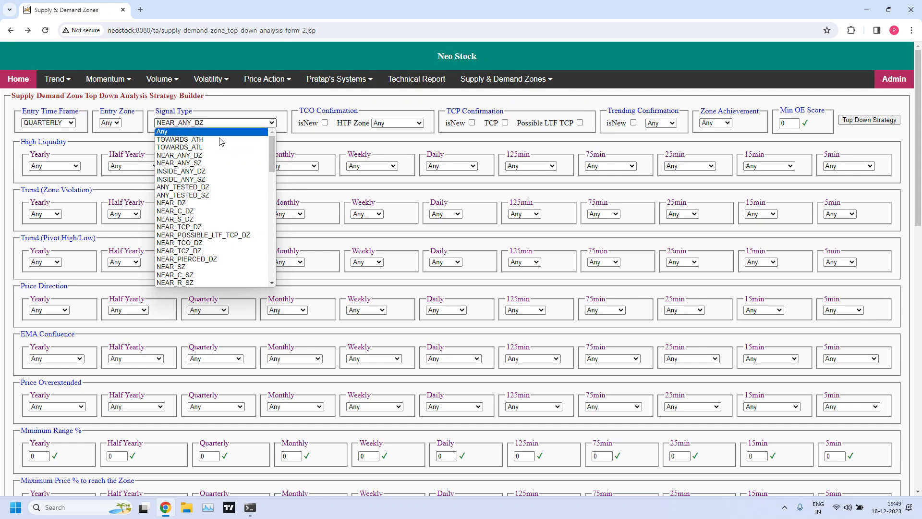
click(201, 163)
click(870, 120)
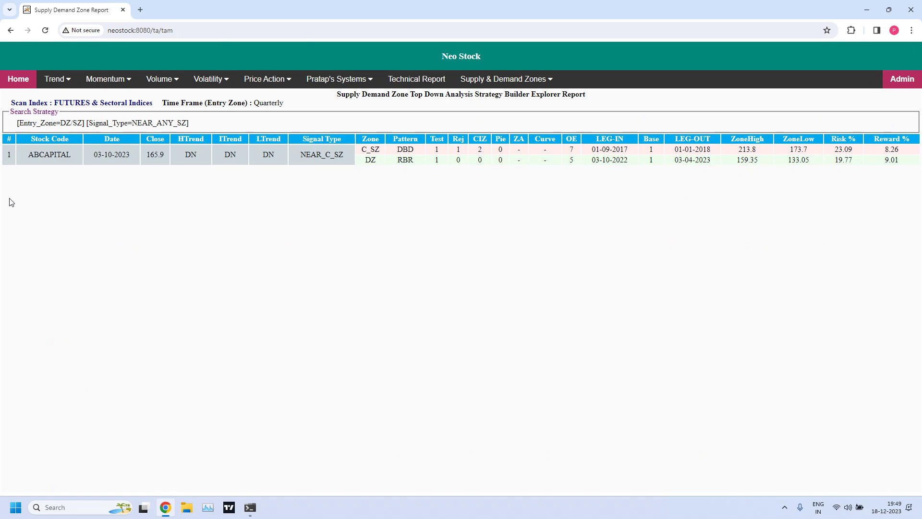
- Return to the form, set the entry time frame to MONTHLY and run the scan with signal type NEAR_ANY_DZ
click(11, 30)
click(71, 124)
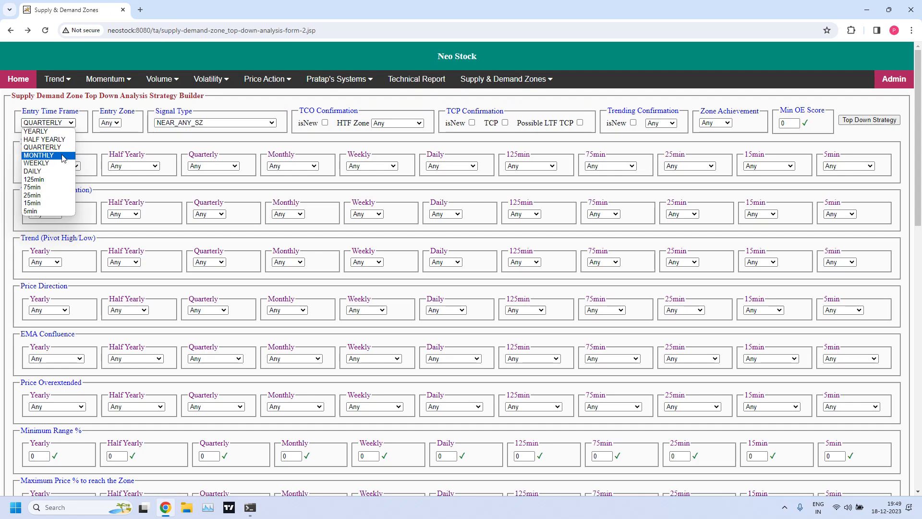
click(54, 156)
click(75, 124)
click(75, 125)
click(272, 123)
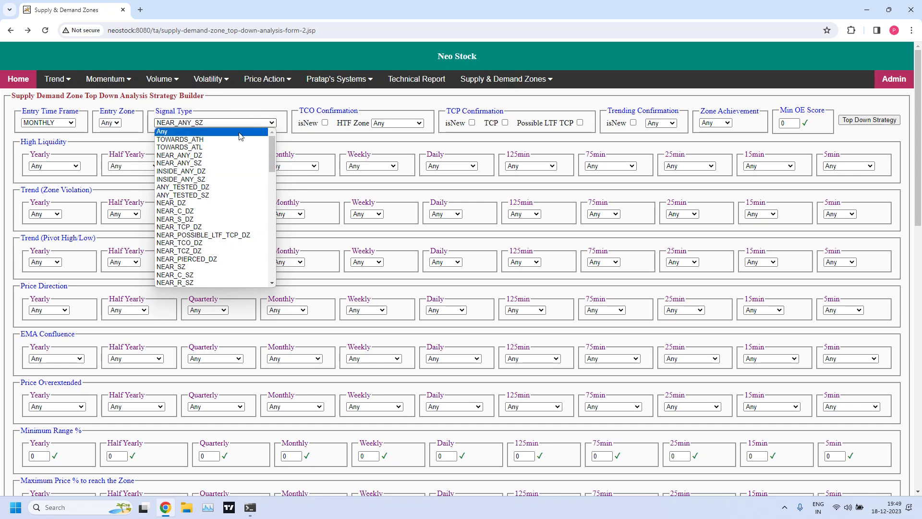
click(213, 155)
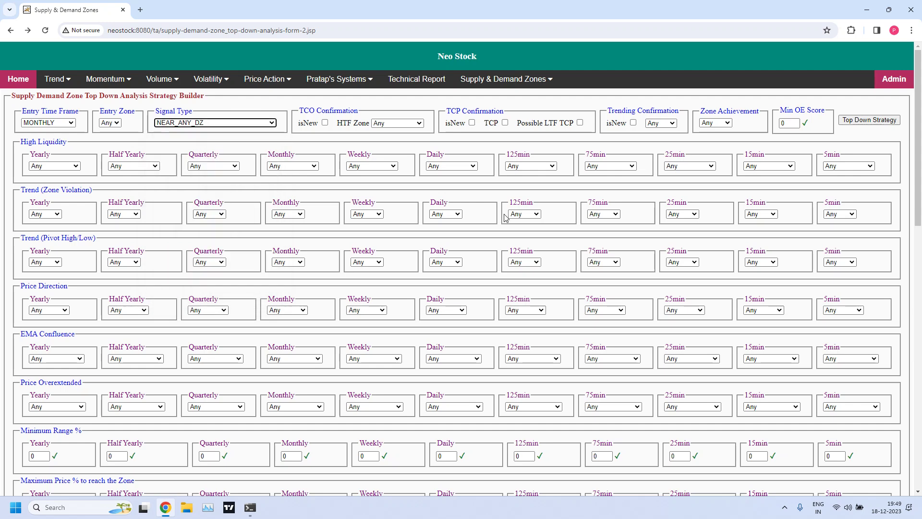
click(865, 123)
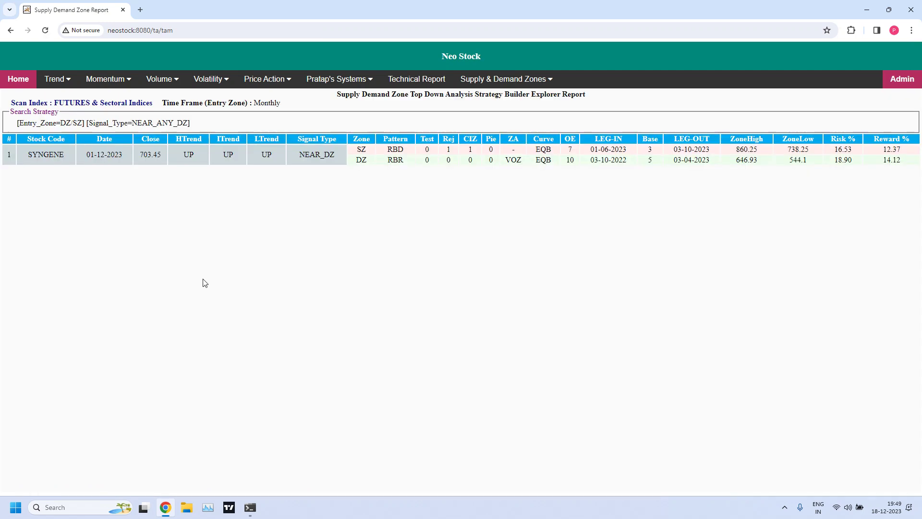
- Return to the strategy builder form and run the MONTHLY scan with signal type NEAR_ANY_SZ
click(11, 30)
click(64, 123)
click(119, 131)
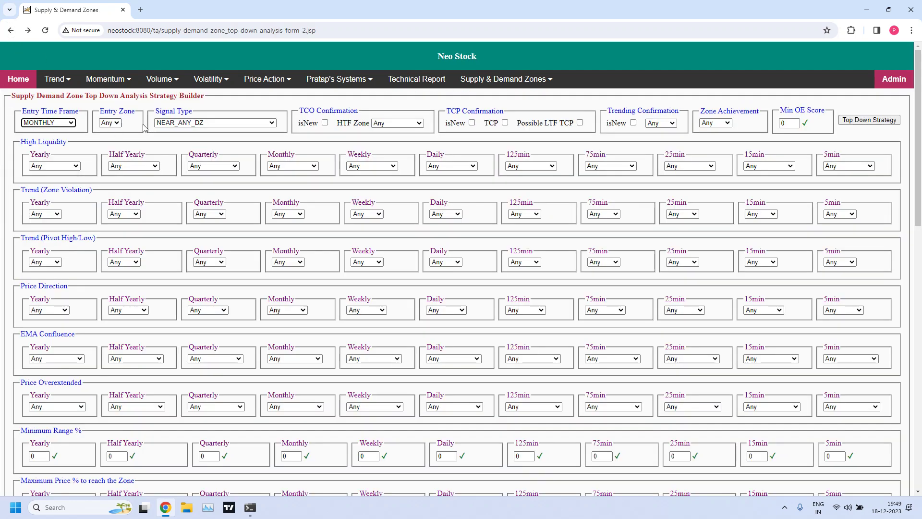
click(273, 123)
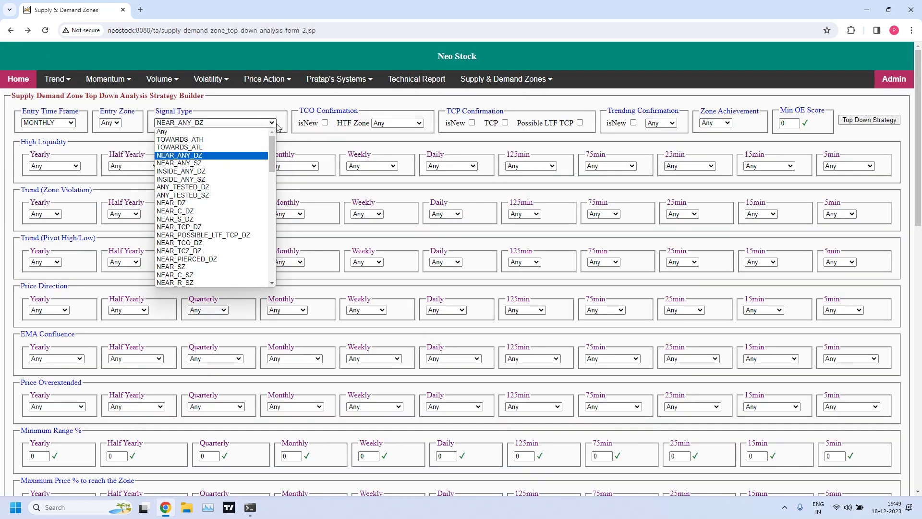
click(207, 164)
click(869, 120)
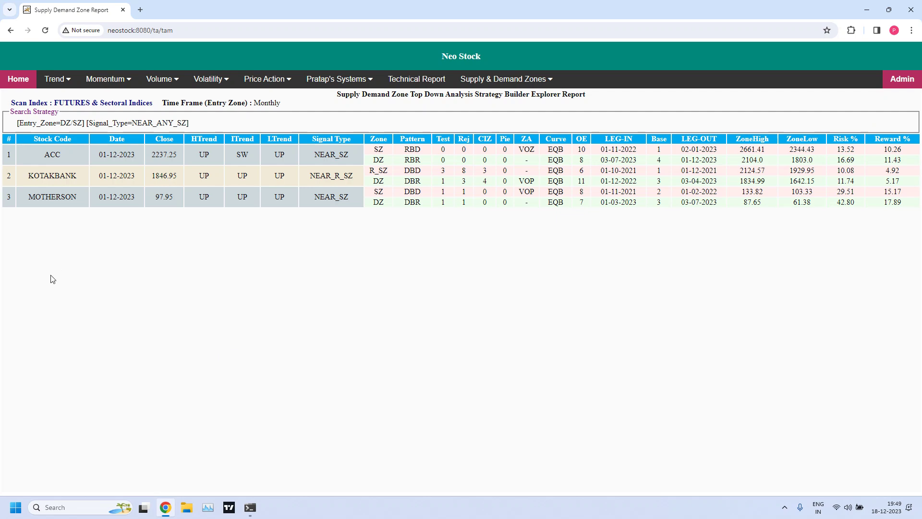
- Return to the form, set the entry time frame to WEEKLY and run the scan with signal type NEAR_ANY_DZ
click(11, 30)
click(71, 123)
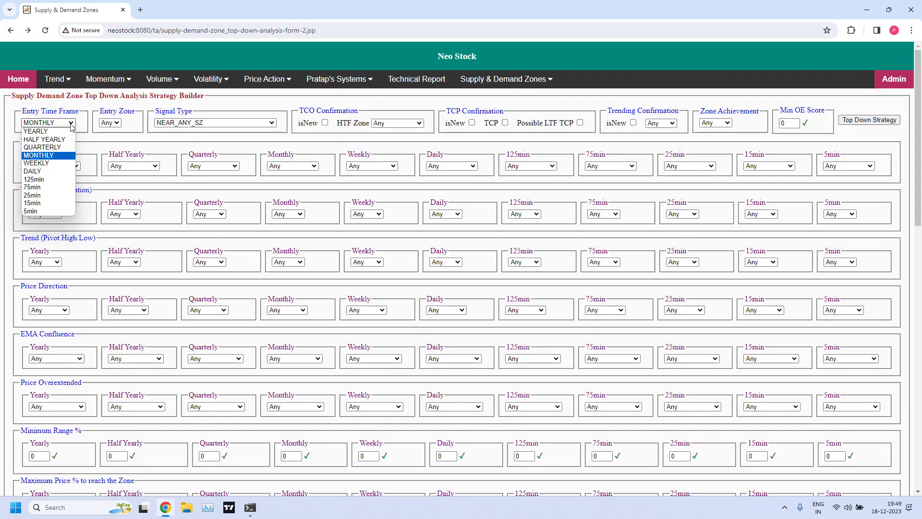
click(53, 164)
click(250, 123)
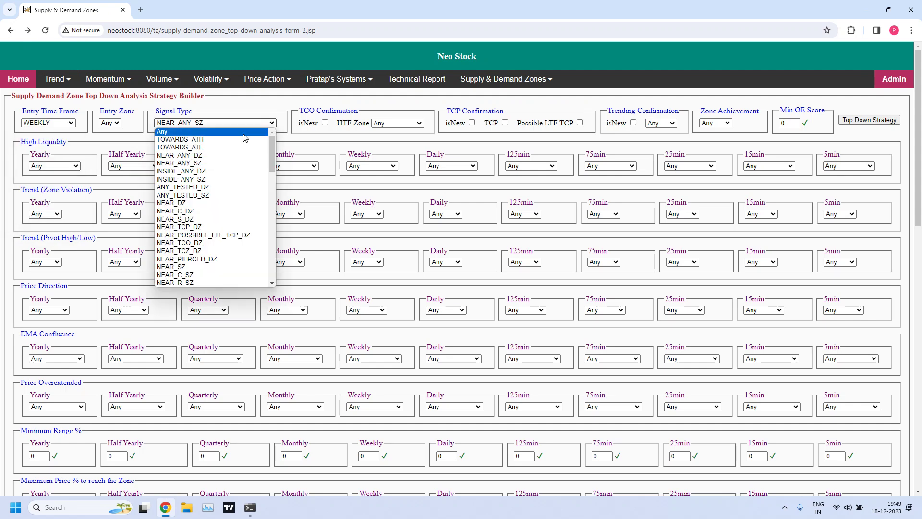
click(203, 156)
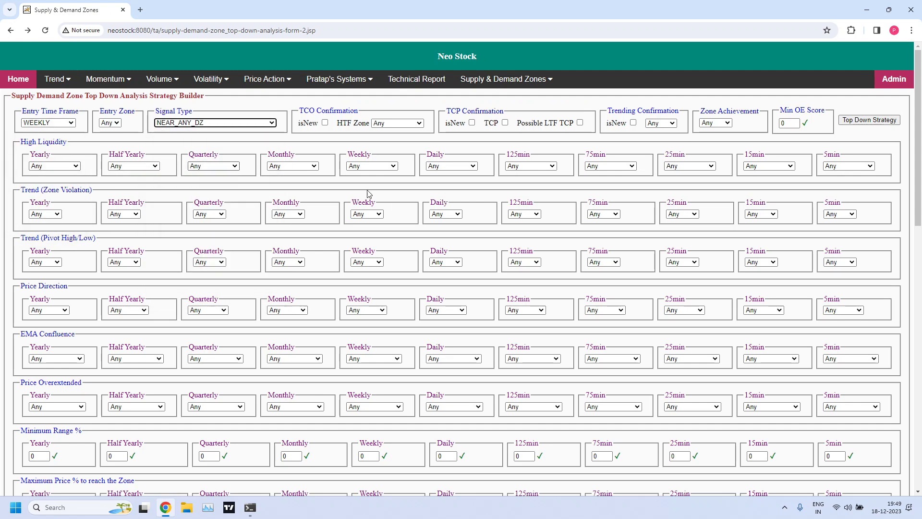
click(859, 120)
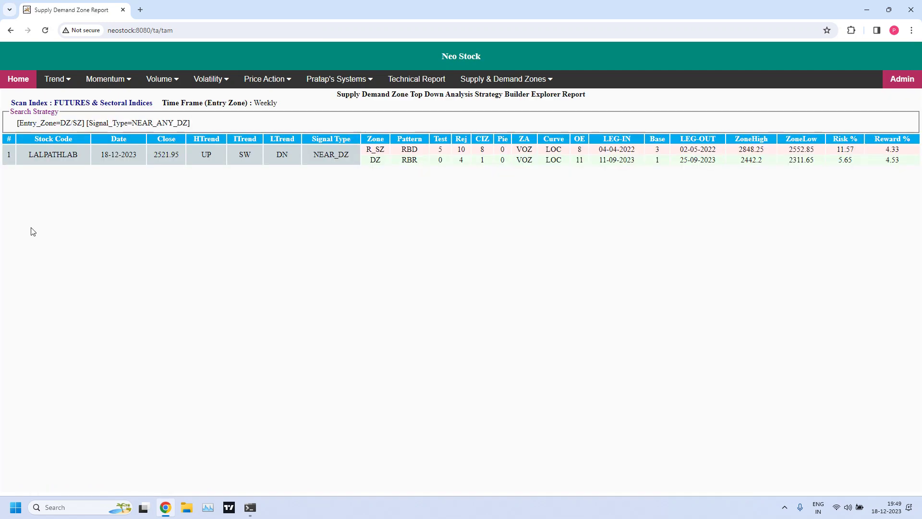
- Return to the strategy builder form and run the WEEKLY scan with signal type NEAR_ANY_SZ
click(10, 31)
click(65, 123)
click(289, 120)
click(272, 123)
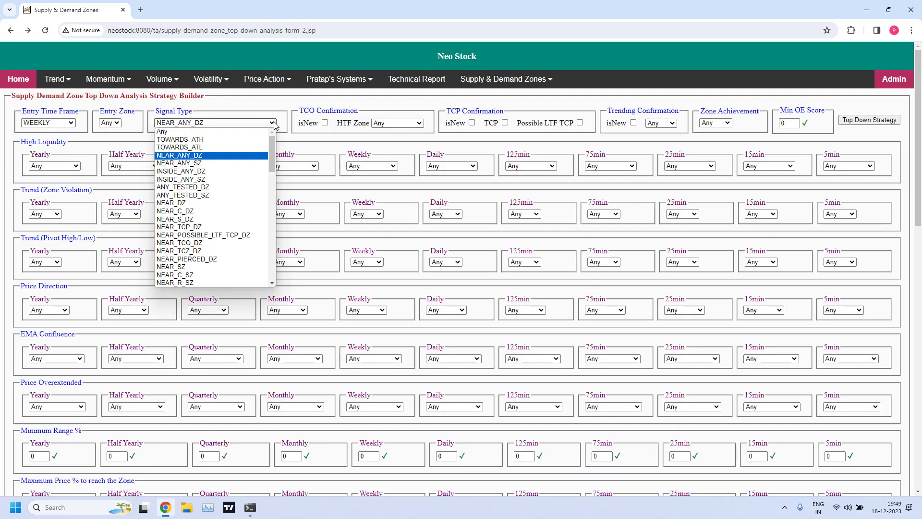
click(199, 164)
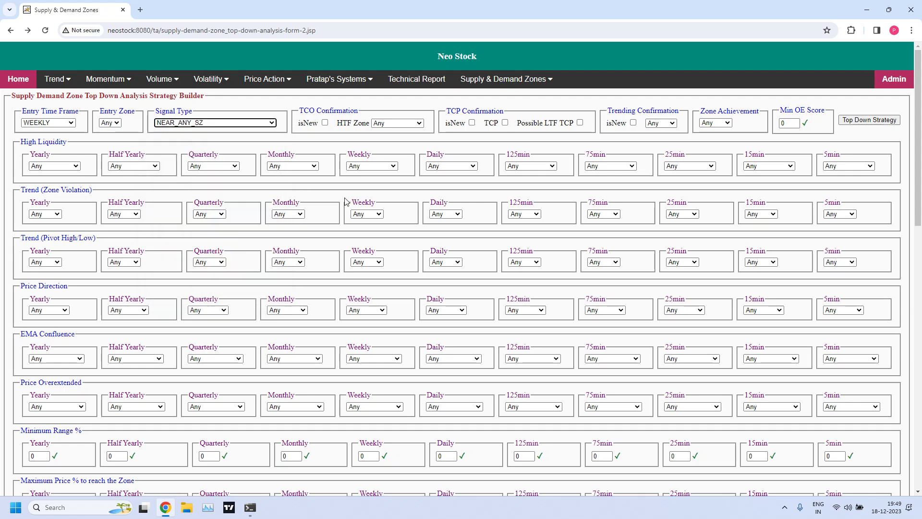
click(865, 123)
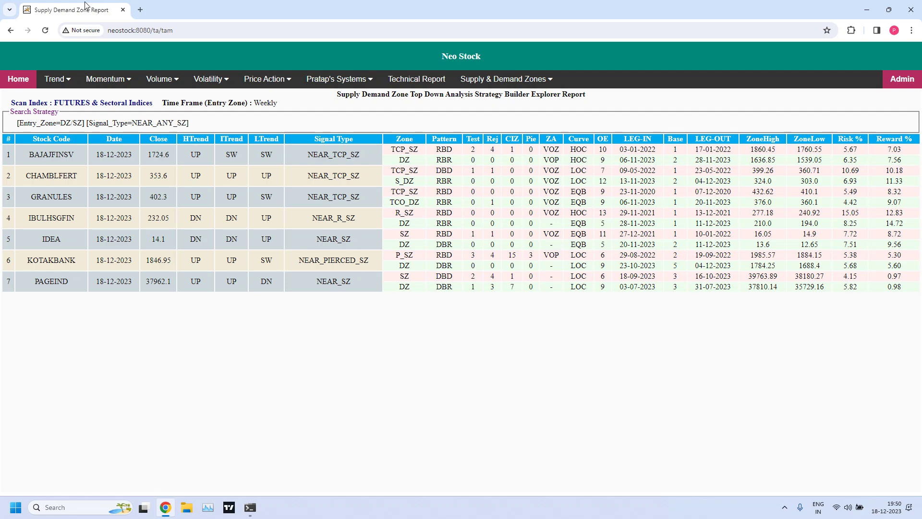
- Return to the form, set the entry time frame to 125min and run the scan with signal type NEAR_ANY_DZ
click(11, 31)
click(72, 124)
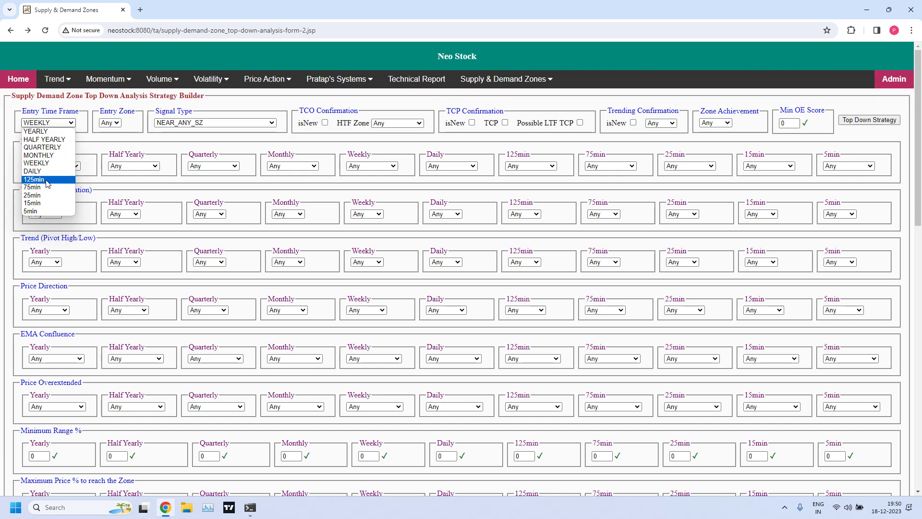
click(48, 179)
click(72, 124)
click(272, 123)
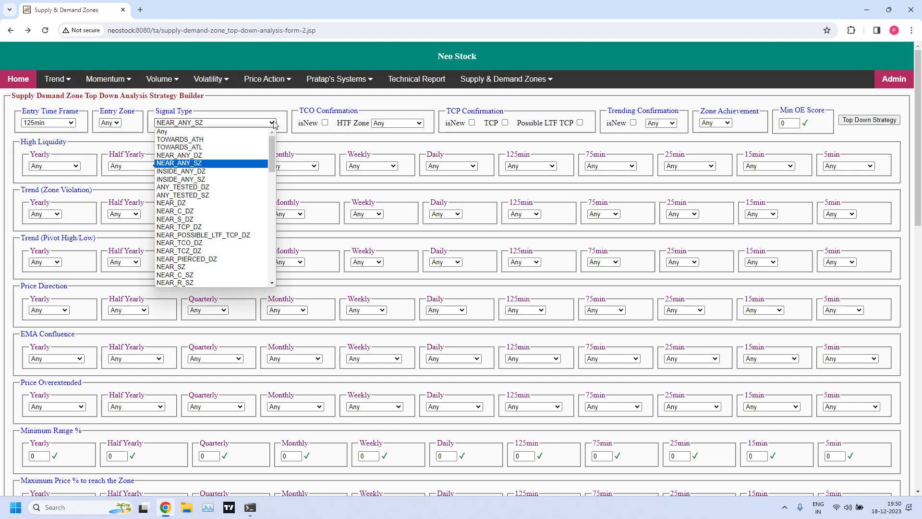
click(215, 156)
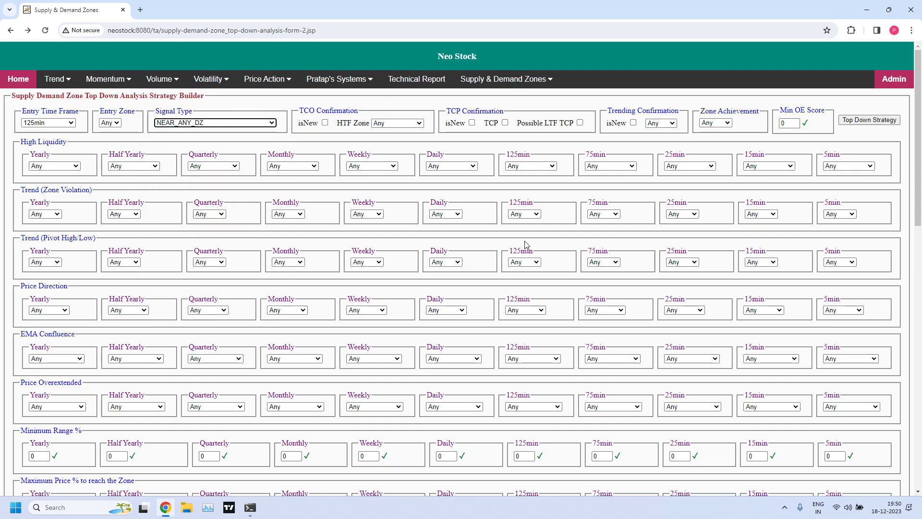
click(859, 121)
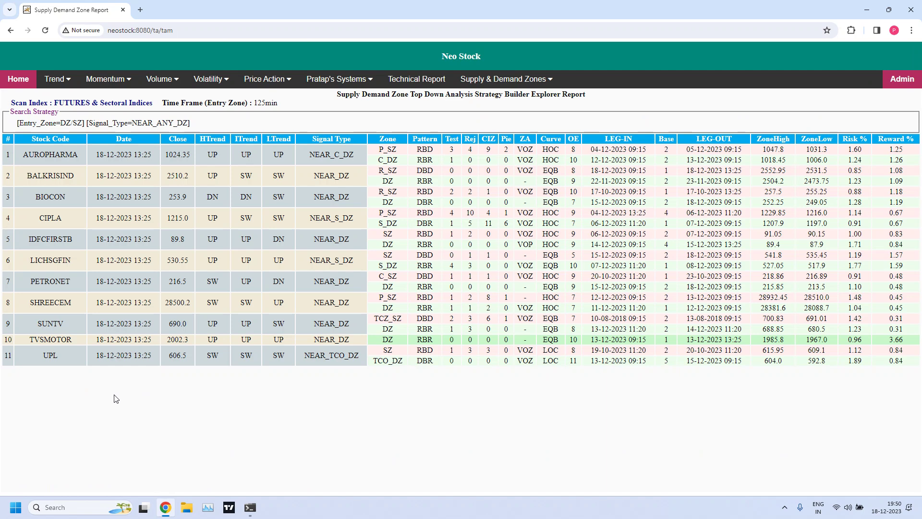
- Return to the strategy builder form and run the 125min scan with signal type NEAR_ANY_SZ
click(11, 30)
click(72, 124)
click(73, 124)
click(272, 123)
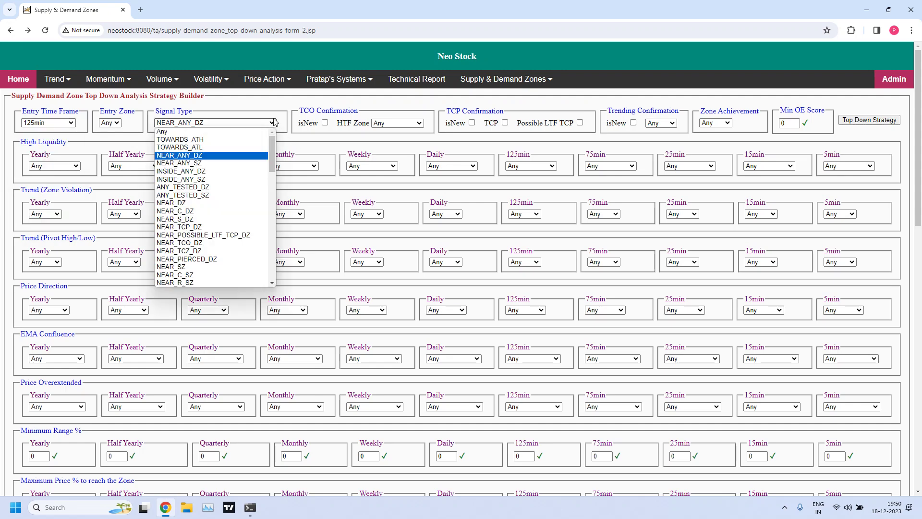
click(203, 163)
click(869, 120)
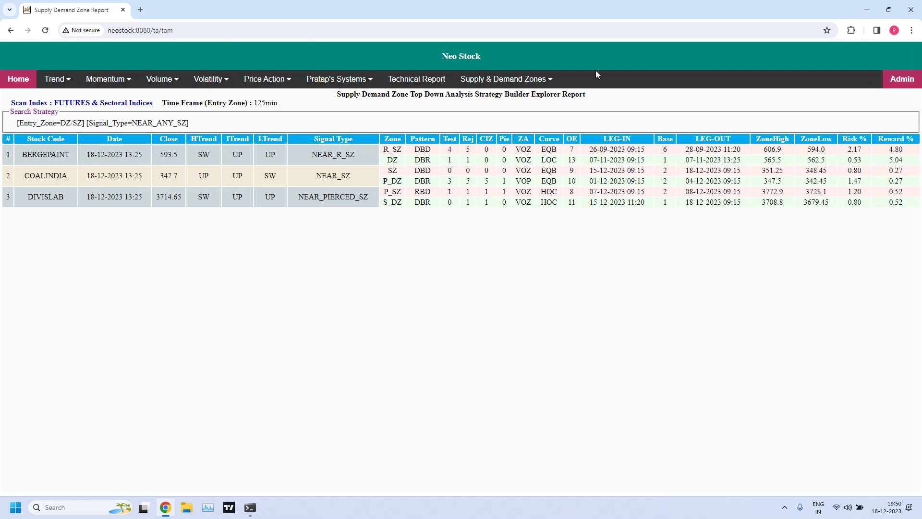
- Return to the form, set the entry time frame to 75min and run the scan with signal type NEAR_ANY_DZ
click(10, 30)
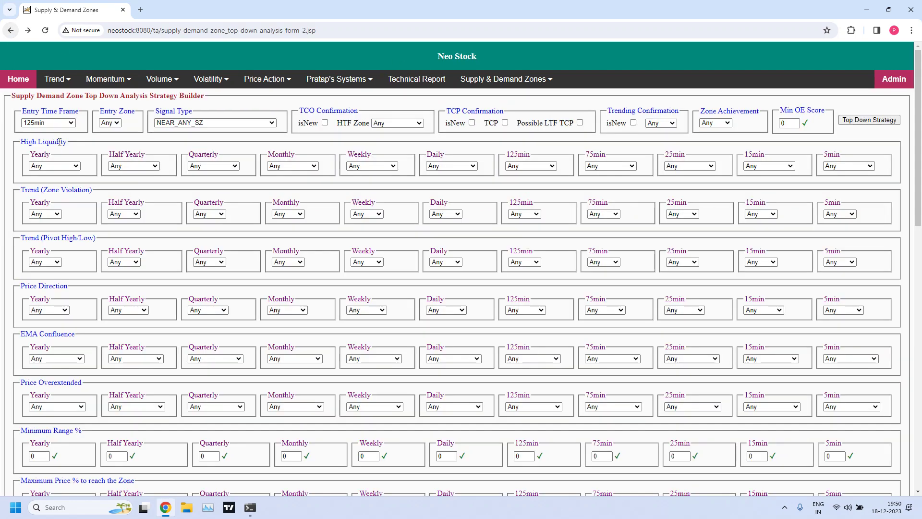
click(70, 123)
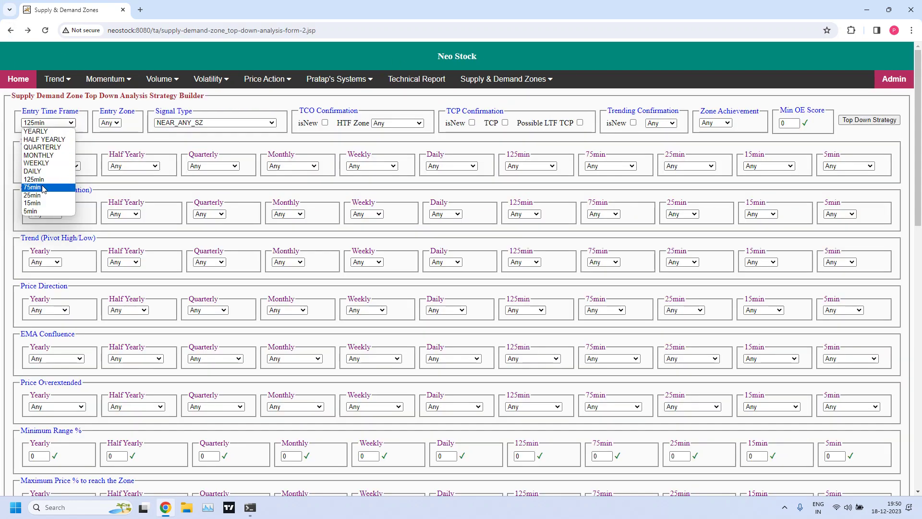
click(72, 181)
click(271, 123)
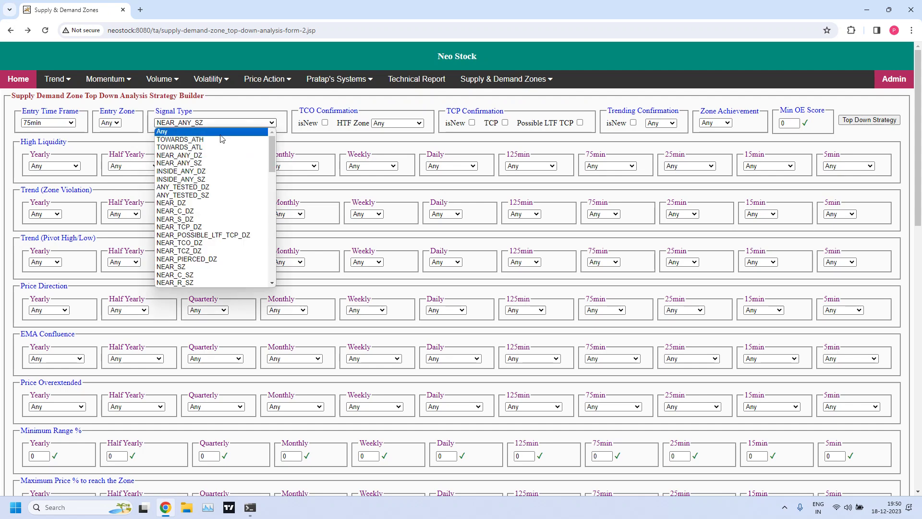
click(202, 156)
click(869, 120)
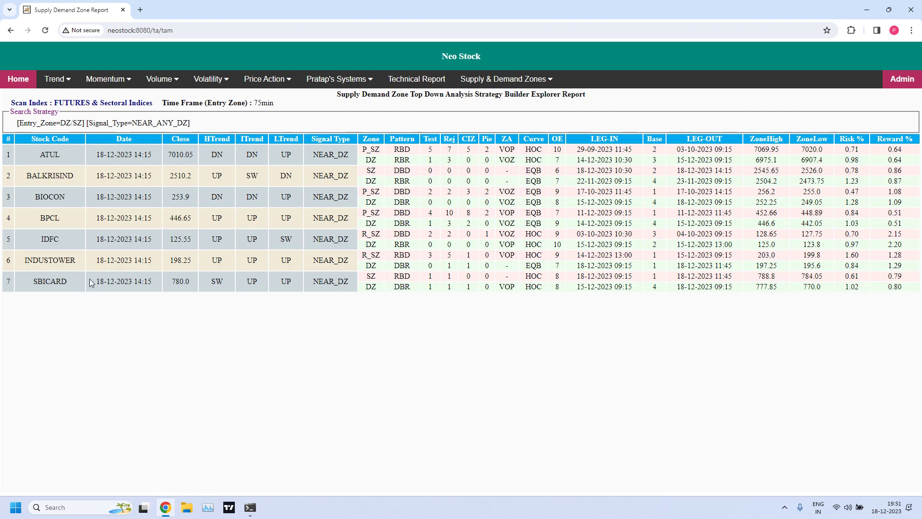
- Return to the strategy builder form and run the 75min scan with signal type NEAR_ANY_SZ
click(9, 34)
click(71, 124)
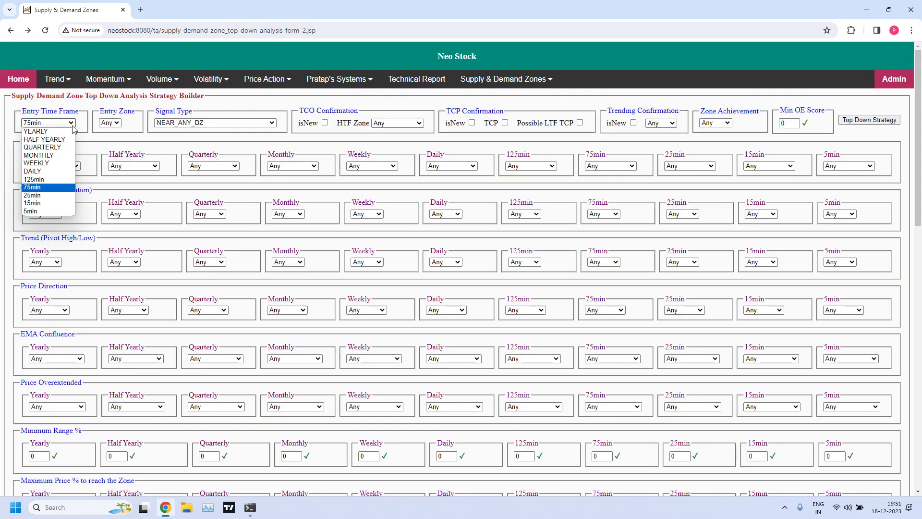
click(223, 147)
click(272, 123)
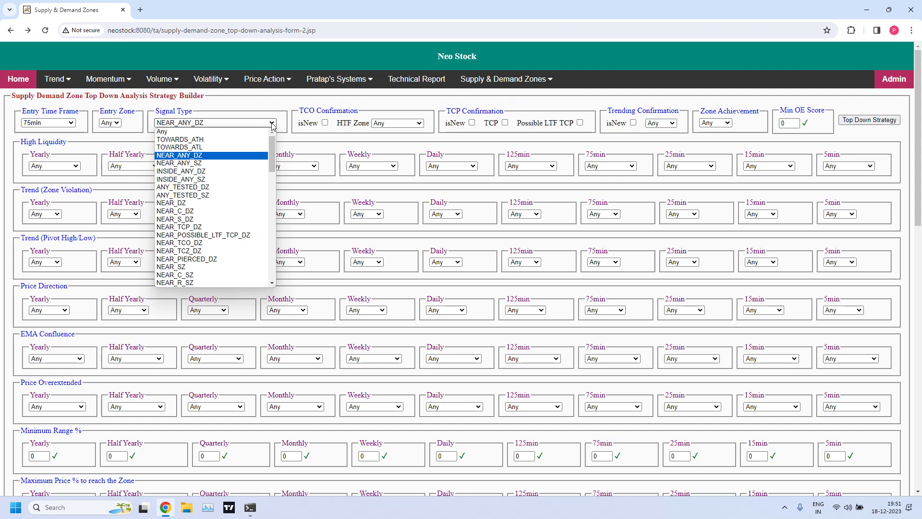
click(198, 163)
click(863, 120)
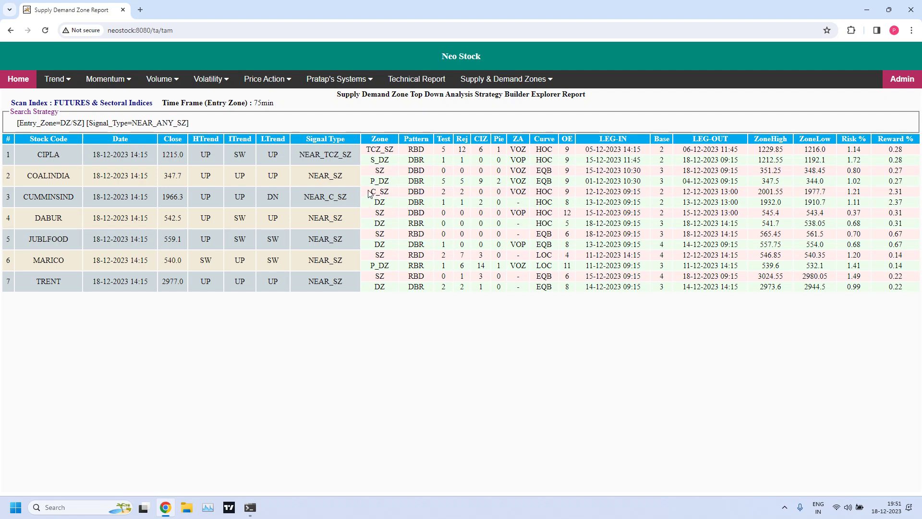
- Examine the C_SZ zone entry in the CUMMINSIND row of the 75min report
drag(370, 192, 395, 193)
click(441, 196)
drag(370, 196, 394, 196)
click(385, 194)
- Return to the form, set the entry time frame to 25min and run the scan with signal type NEAR_ANY_DZ
click(11, 31)
click(76, 126)
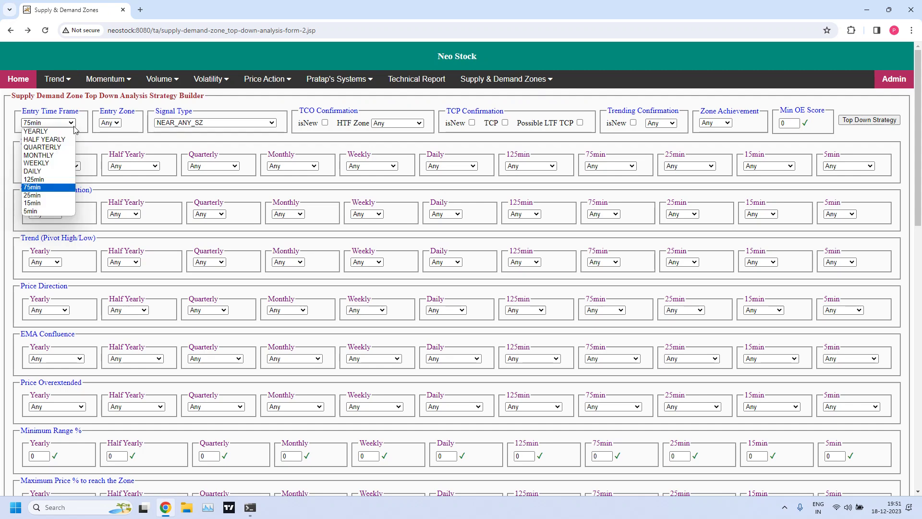
click(43, 195)
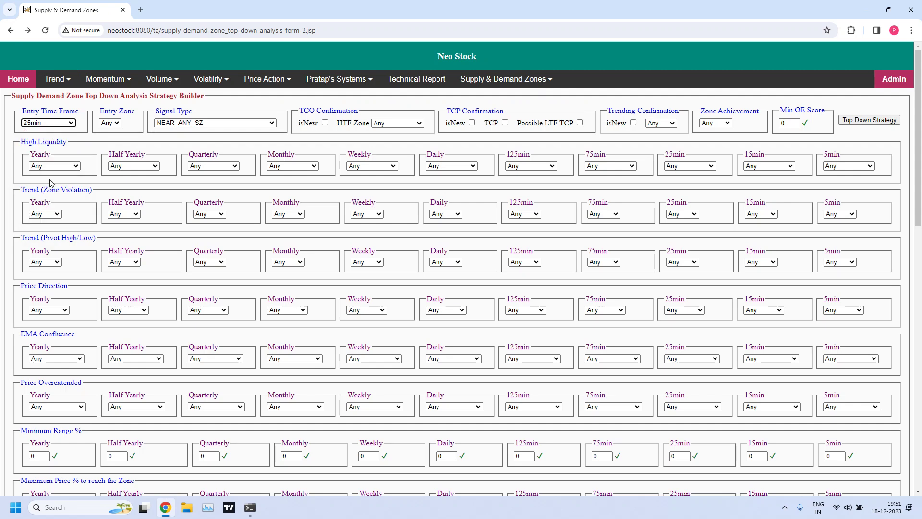
click(72, 124)
click(72, 124)
click(270, 123)
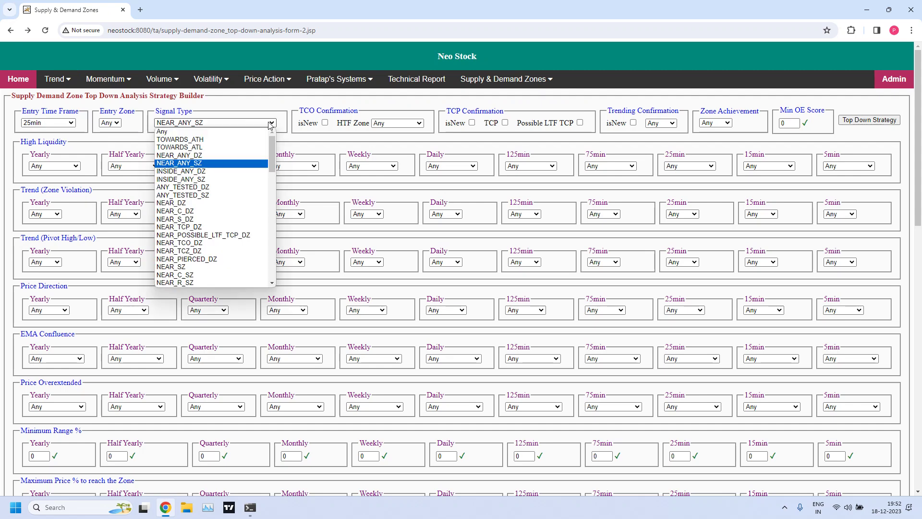
click(204, 156)
click(859, 121)
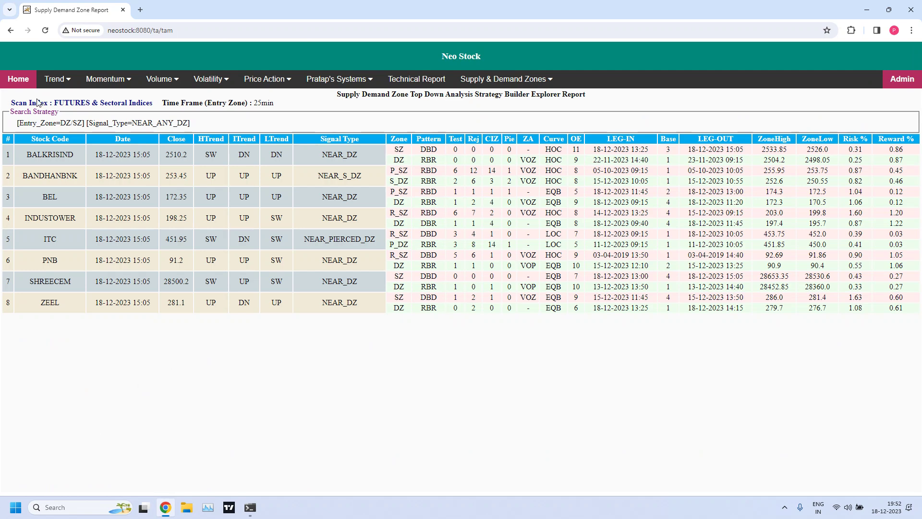
- Return to the strategy builder form and run the 25min scan with signal type NEAR_ANY_SZ
click(10, 30)
click(71, 123)
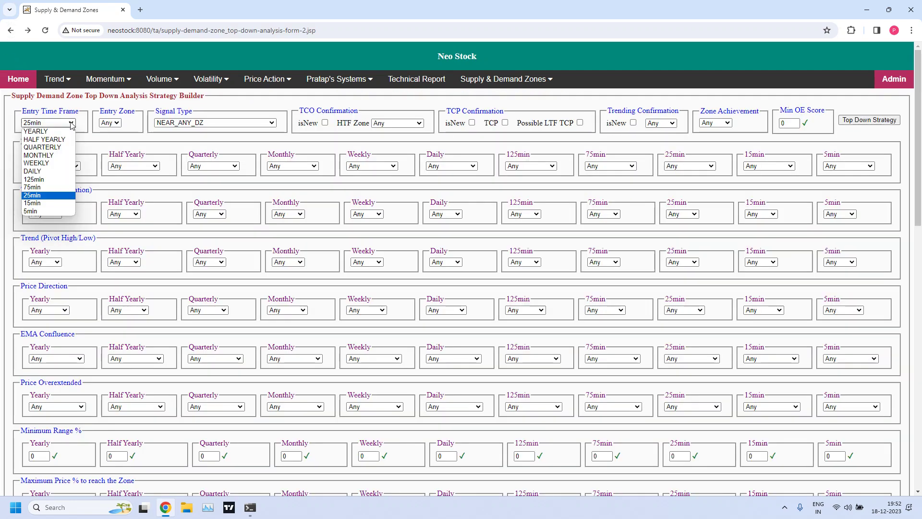
click(71, 124)
click(271, 123)
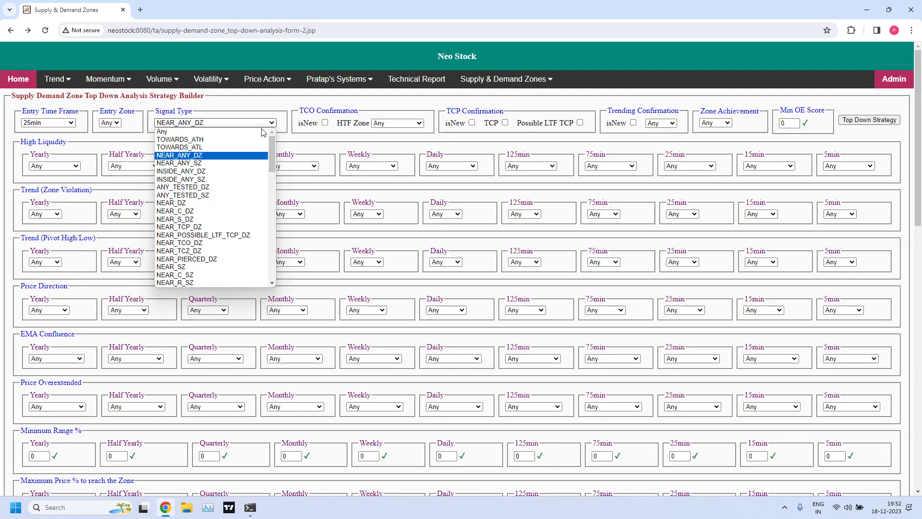
click(207, 164)
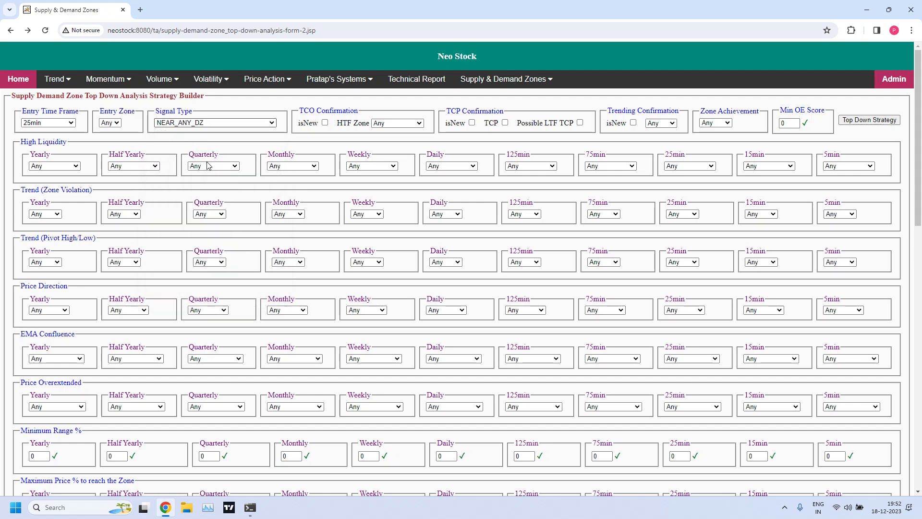
click(863, 124)
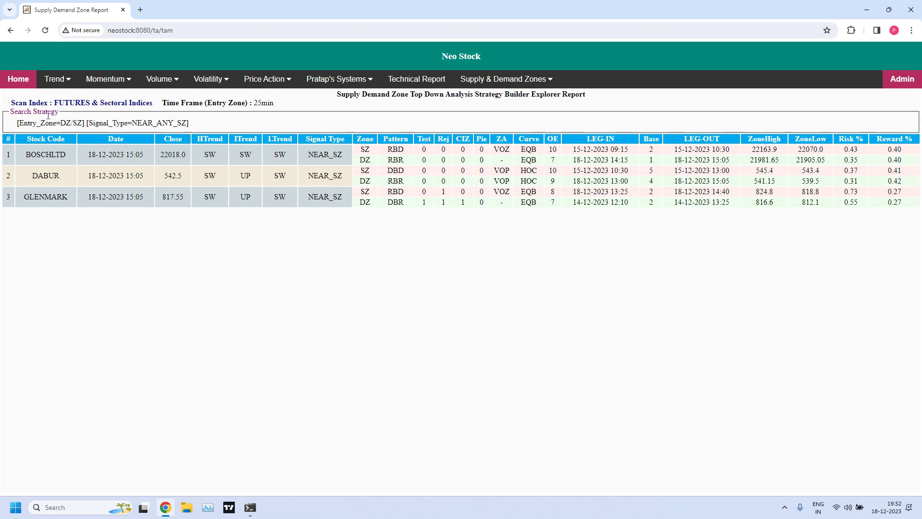
- Return to the form, set the entry time frame to 15min and run the scan with signal type NEAR_ANY_DZ
click(10, 30)
click(67, 123)
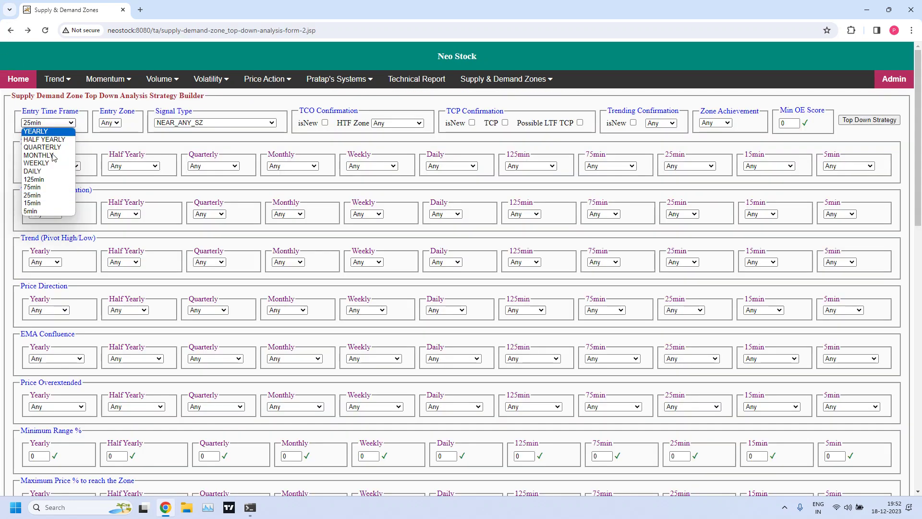
click(41, 203)
click(71, 124)
click(120, 133)
click(271, 124)
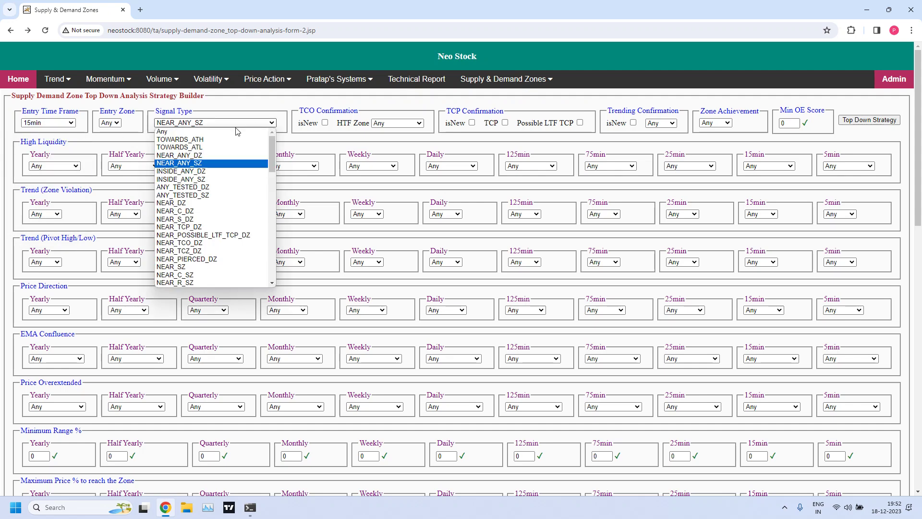
click(208, 156)
click(848, 122)
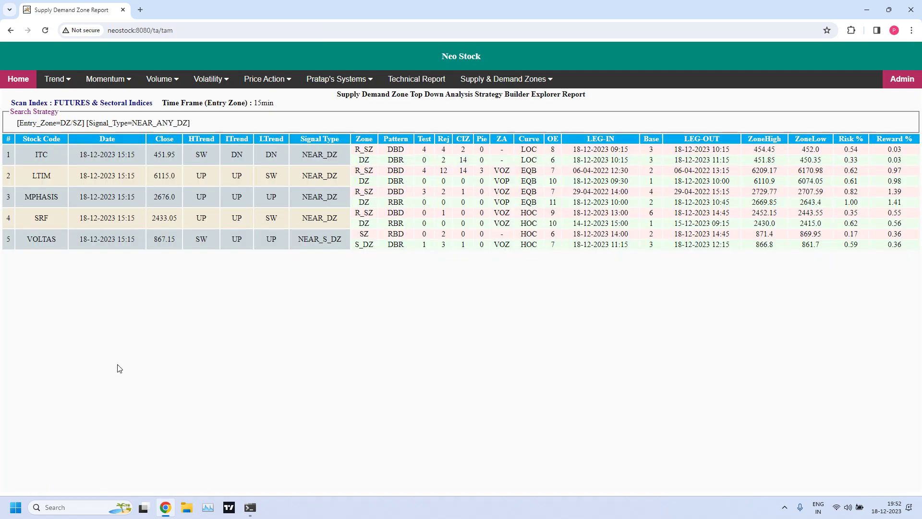
- Return to the strategy builder form and run the 15min scan with signal type NEAR_ANY_SZ
click(11, 31)
click(71, 124)
click(71, 123)
click(217, 124)
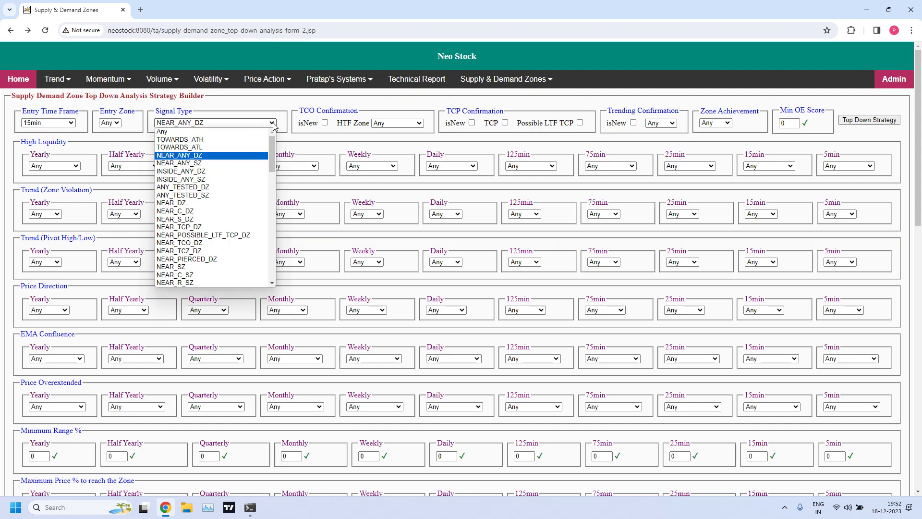
click(207, 164)
click(869, 120)
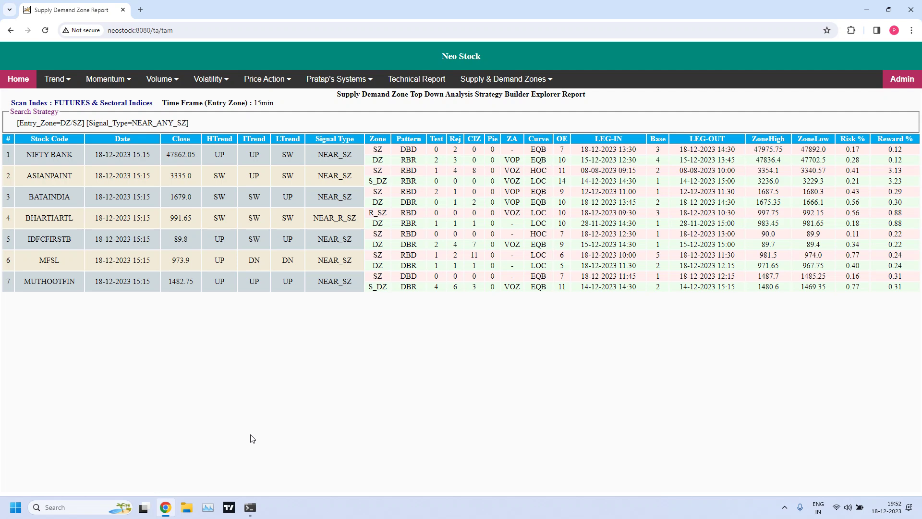
- Return to the form, set the entry time frame to 5min and run the scan with signal type NEAR_ANY_DZ
click(10, 31)
click(54, 122)
click(34, 211)
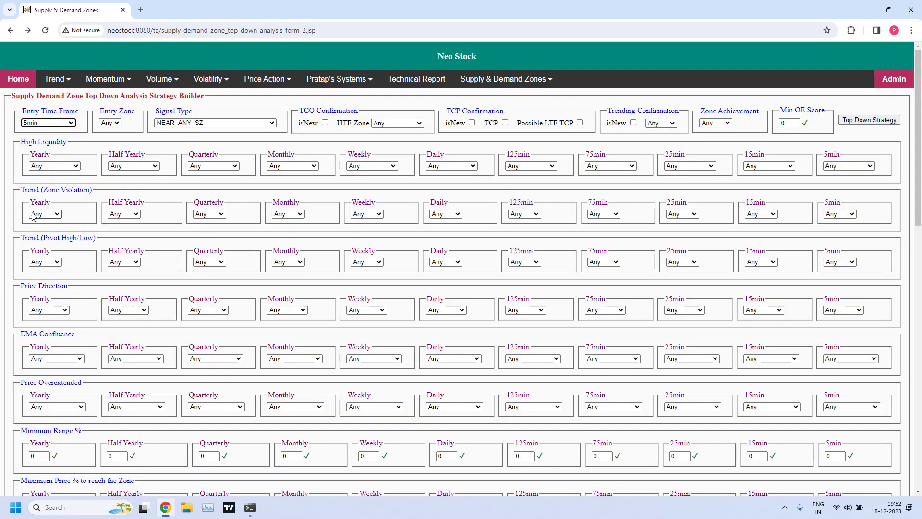
click(72, 124)
click(72, 124)
click(268, 121)
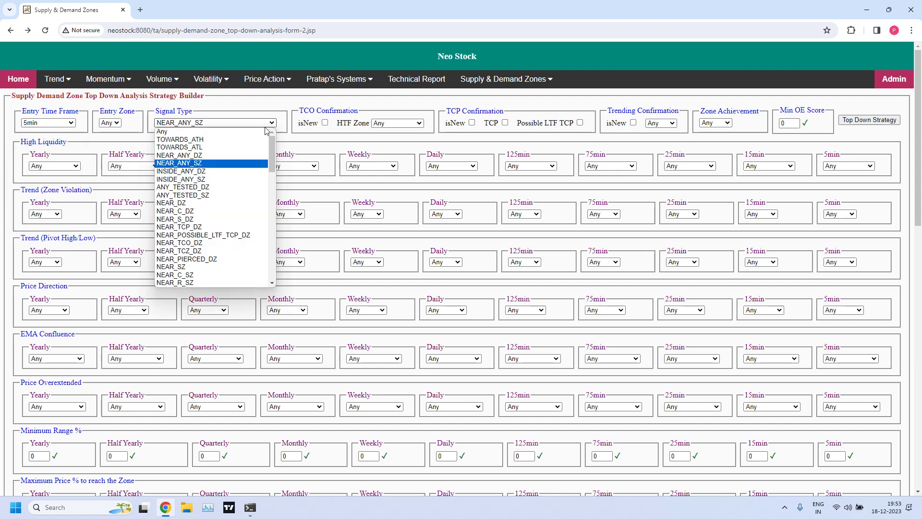
click(205, 157)
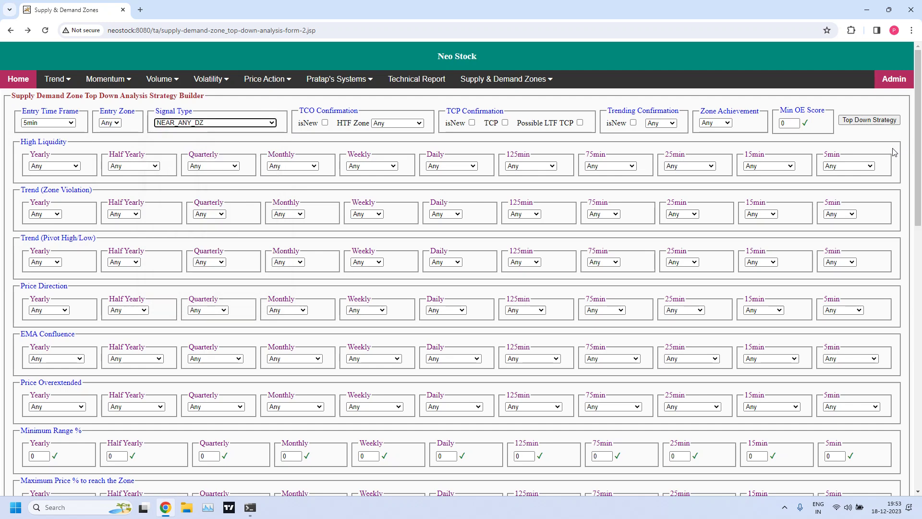
click(877, 120)
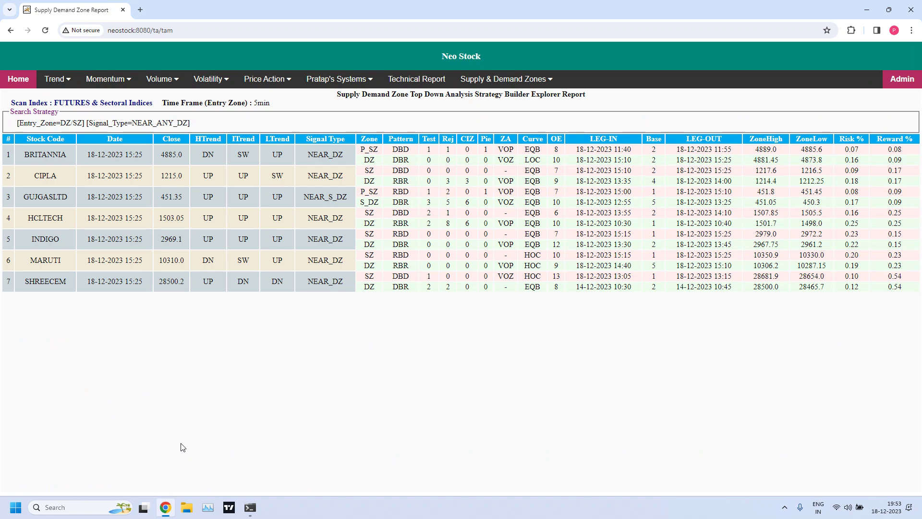
- Return to the strategy builder form and run the 5min scan with signal type NEAR_ANY_SZ
click(10, 30)
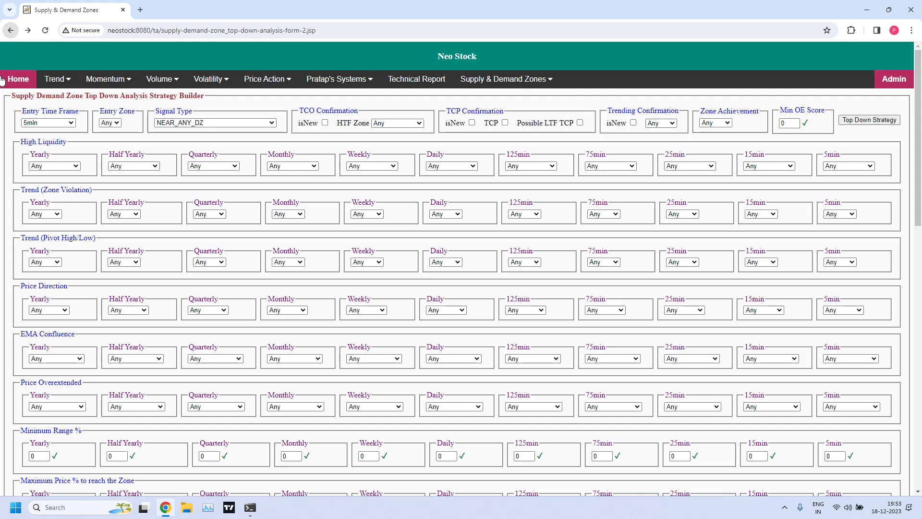
click(70, 124)
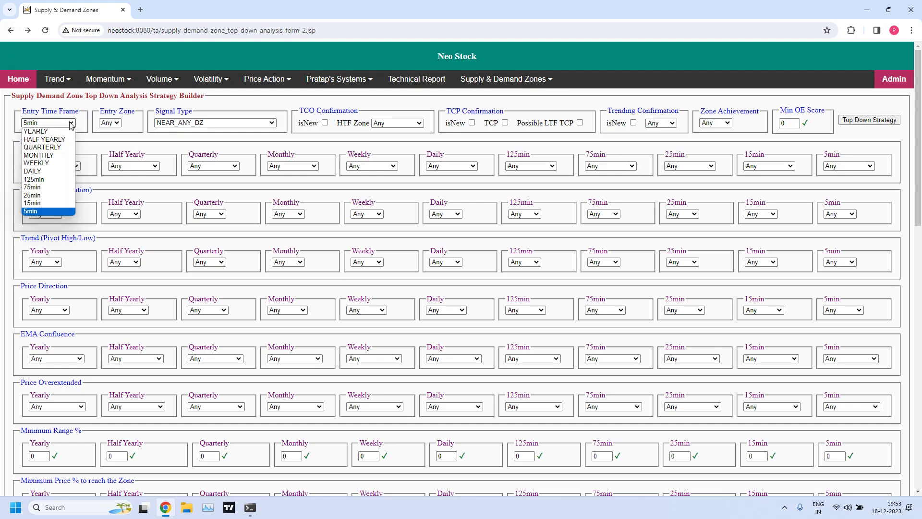
click(71, 124)
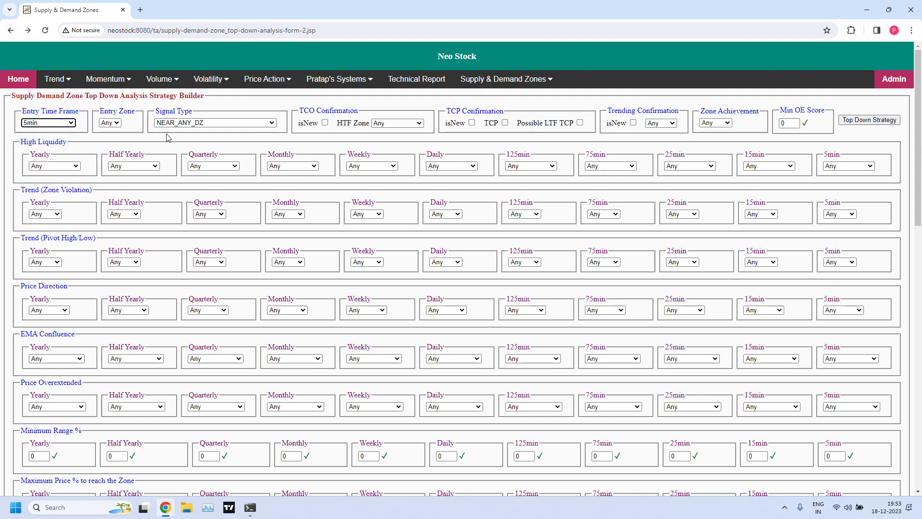
click(270, 123)
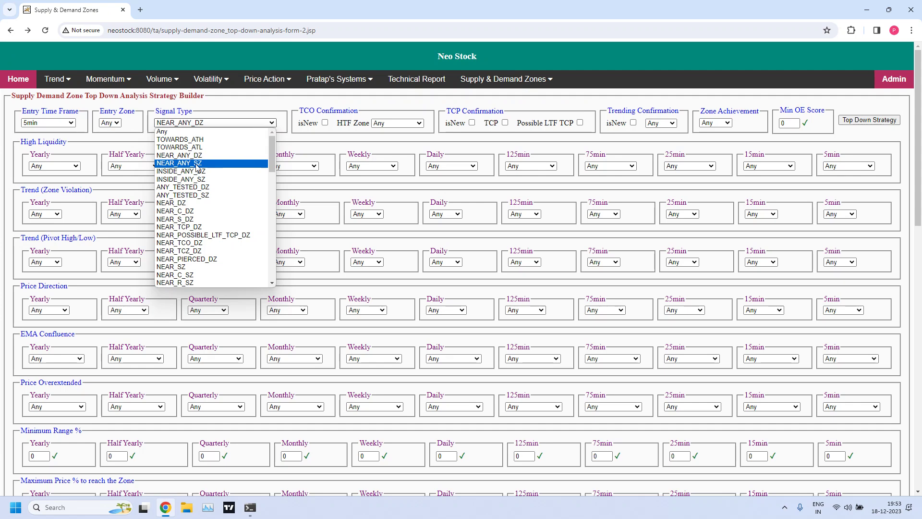
click(214, 163)
click(869, 120)
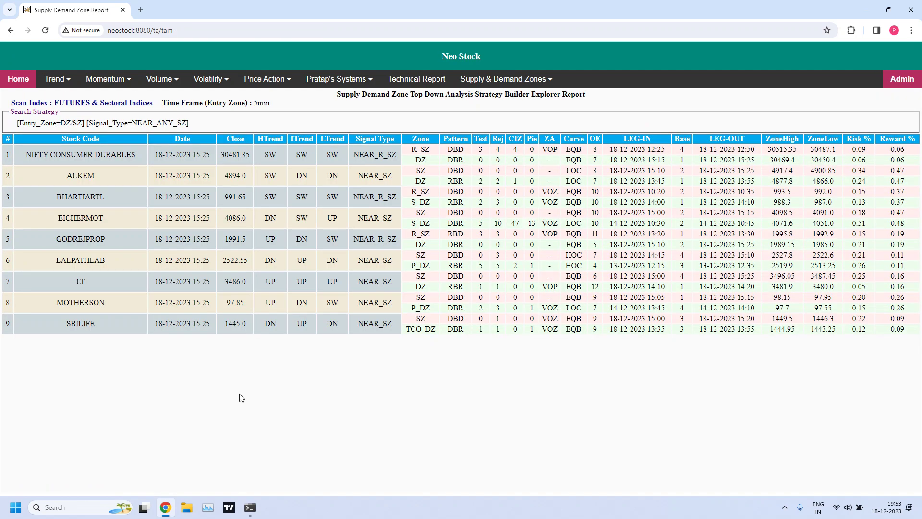